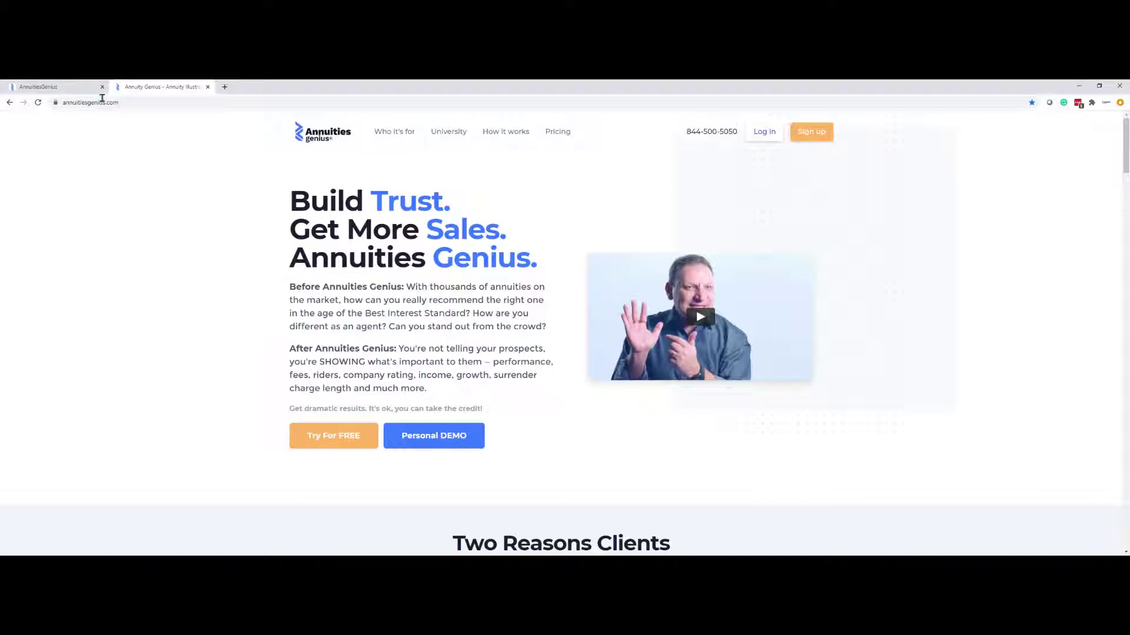
Create a new client with the client's name, state Arizona, $350,000 initial investment and age 59
{"action": "left_click", "coordinate": [66, 87]}
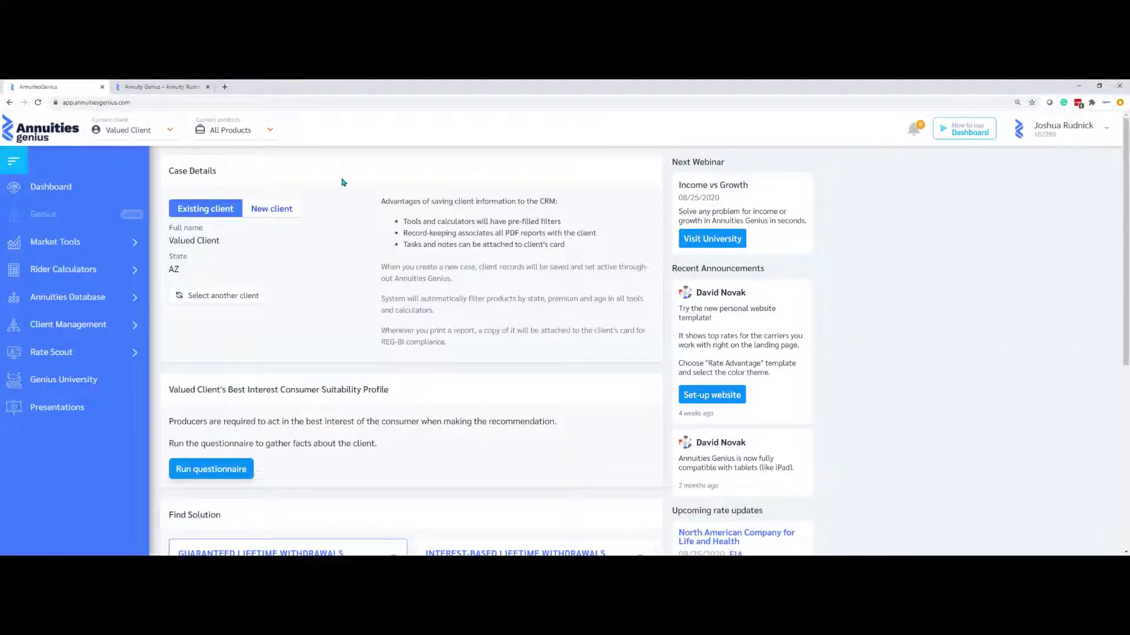
{"action": "left_click", "coordinate": [273, 215]}
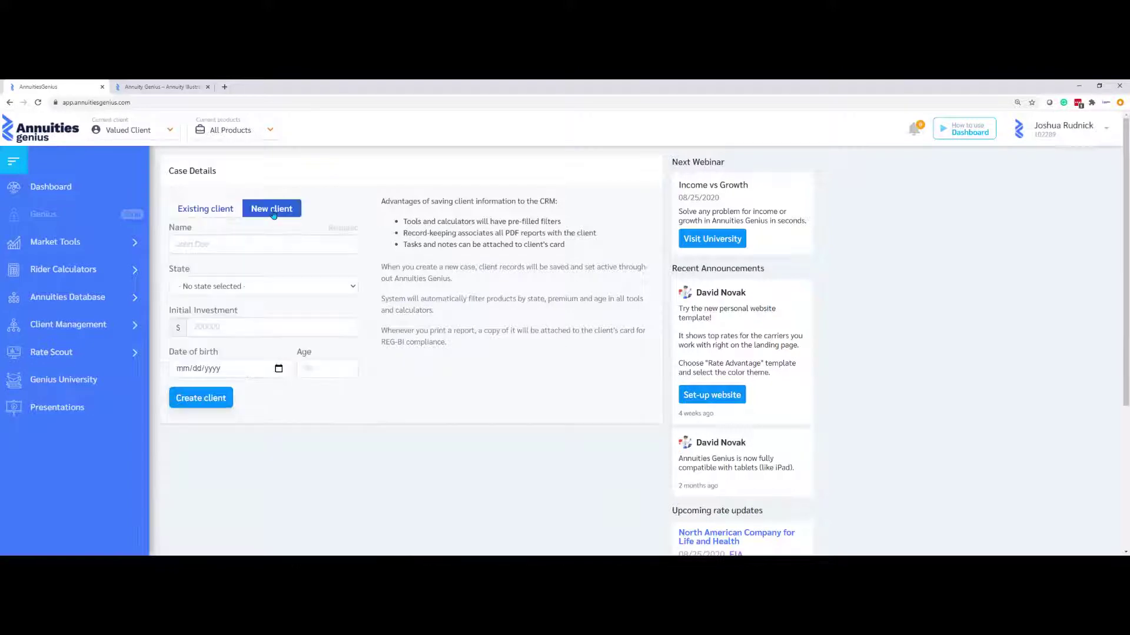
{"action": "left_click", "coordinate": [243, 246]}
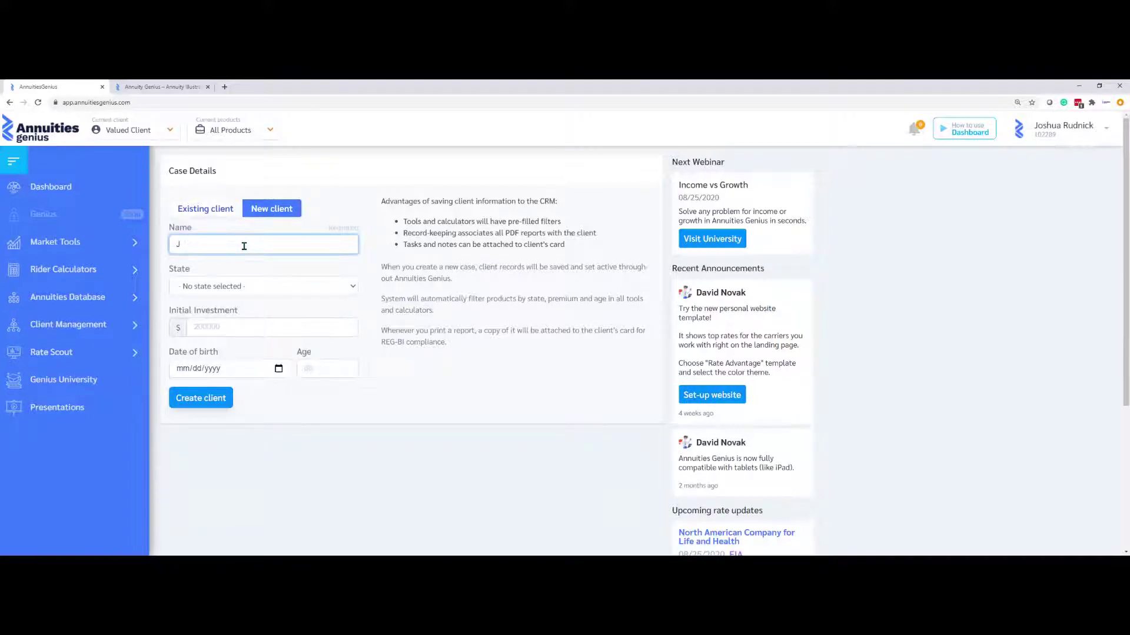
{"action": "left_click", "coordinate": [319, 286]}
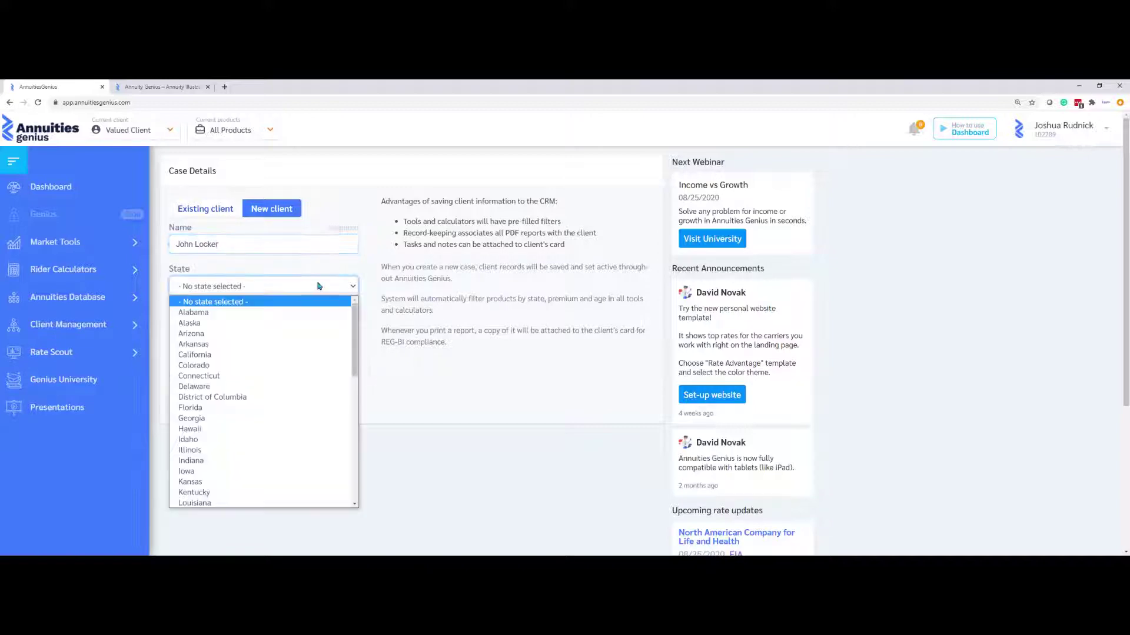
{"action": "left_click", "coordinate": [250, 334]}
{"action": "left_click", "coordinate": [250, 320]}
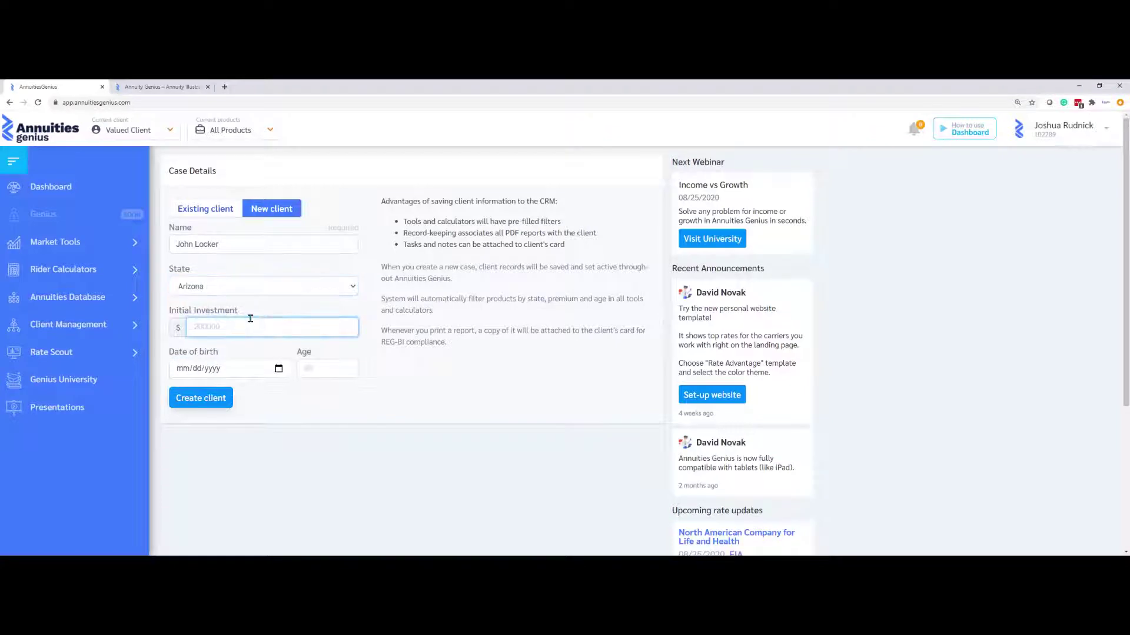
{"action": "type", "text": "350000"}
{"action": "left_click", "coordinate": [307, 366]}
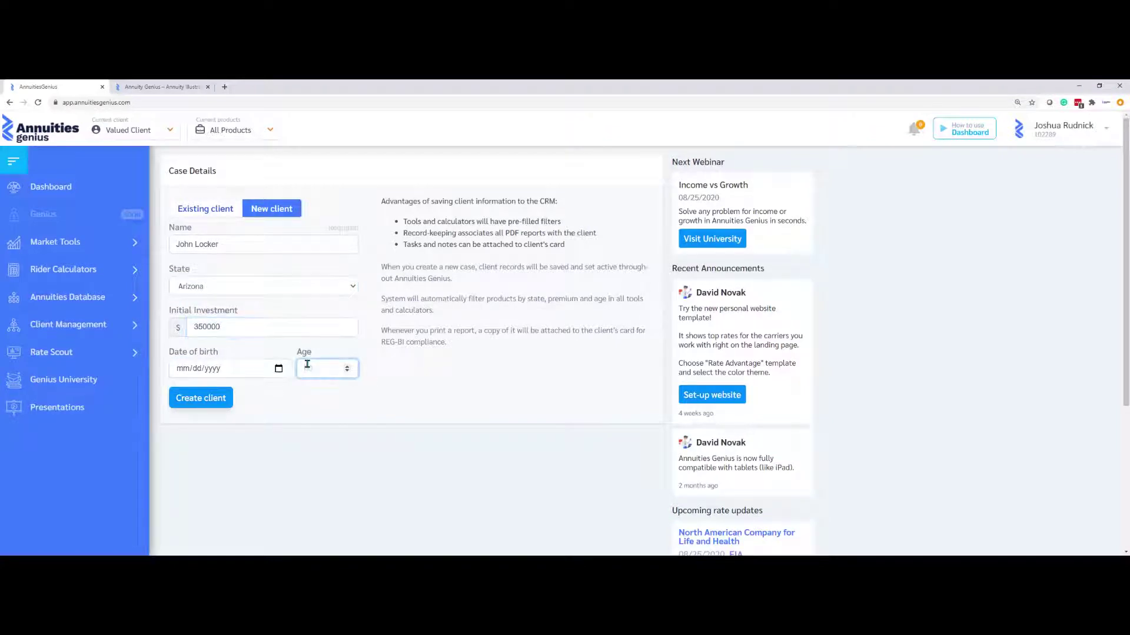
{"action": "type", "text": "59"}
{"action": "left_click", "coordinate": [183, 398]}
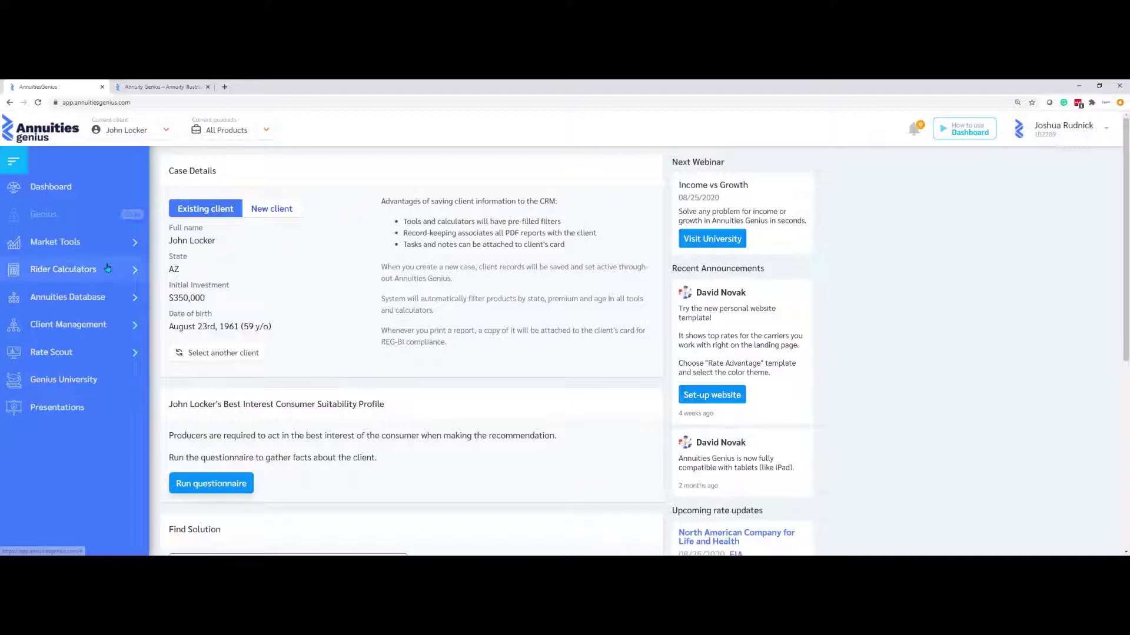
Open the Guaranteed Income rider calculator, filter to Guaranteed riders, and defer income 10 years
{"action": "left_click", "coordinate": [71, 270]}
{"action": "left_click", "coordinate": [97, 293]}
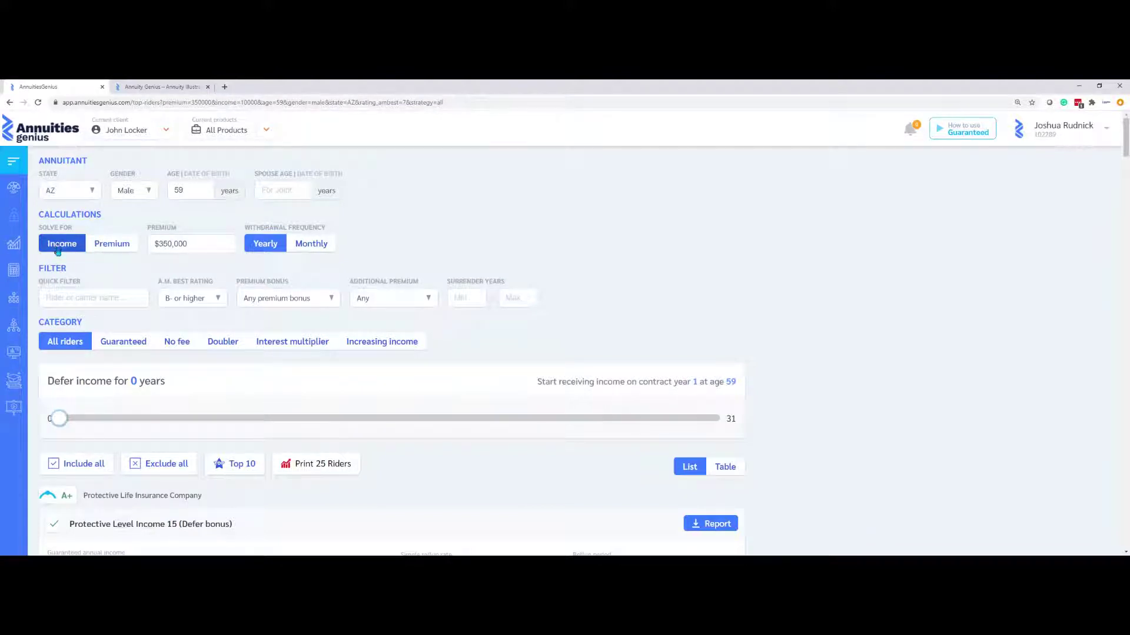
{"action": "left_click", "coordinate": [120, 343]}
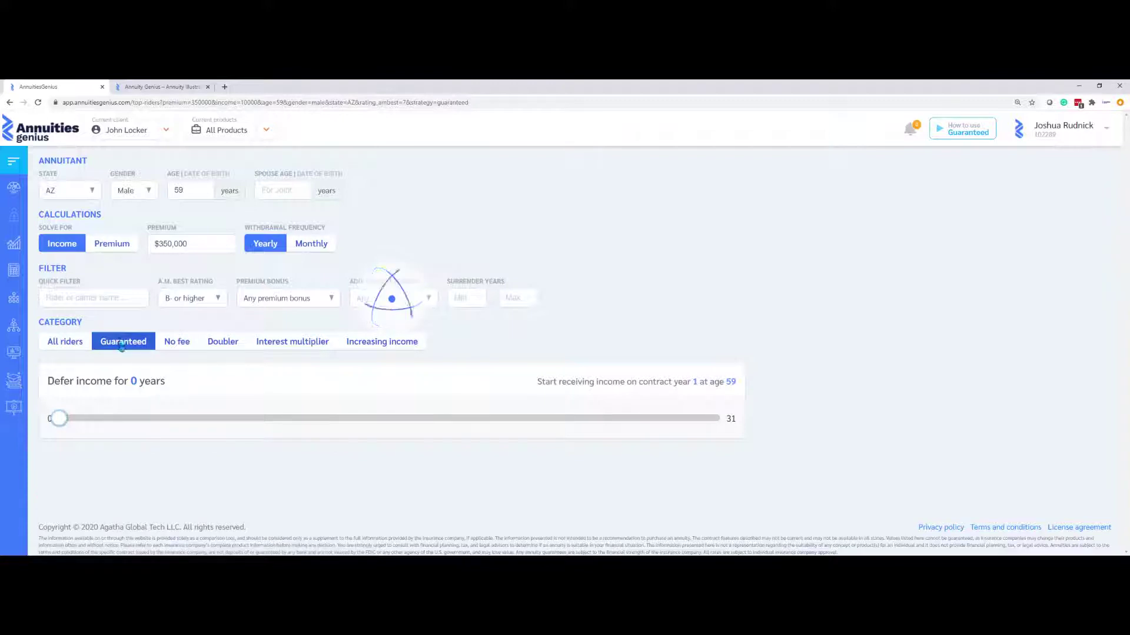
{"action": "left_click_drag", "start_coordinate": [57, 425], "coordinate": [273, 425]}
{"action": "scroll", "coordinate": [436, 464], "scroll_direction": "down", "scroll_amount": 3}
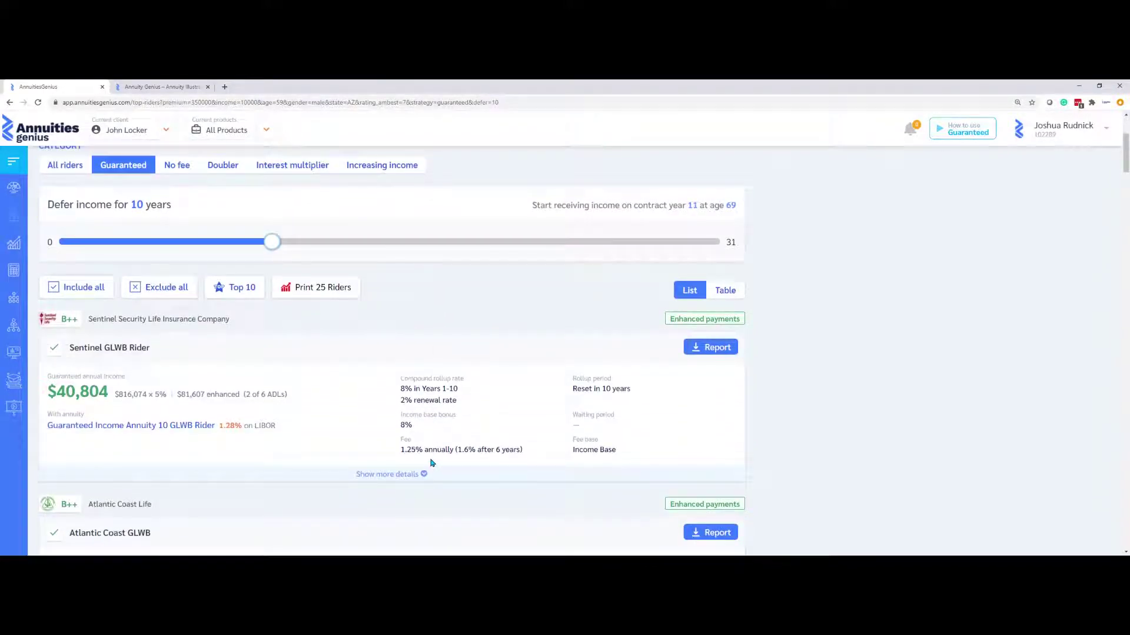
Keep only the top 10 riders and generate and review their report.pdf comparison
{"action": "left_click", "coordinate": [247, 287]}
{"action": "left_click", "coordinate": [317, 290]}
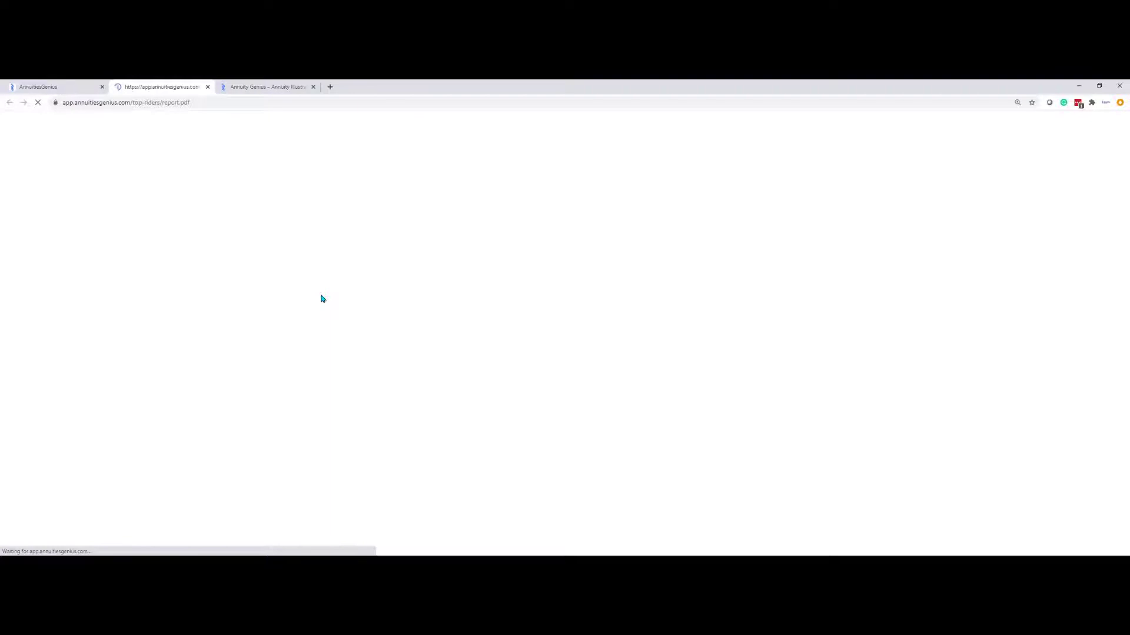
{"action": "scroll", "coordinate": [320, 292], "scroll_direction": "down", "scroll_amount": 10}
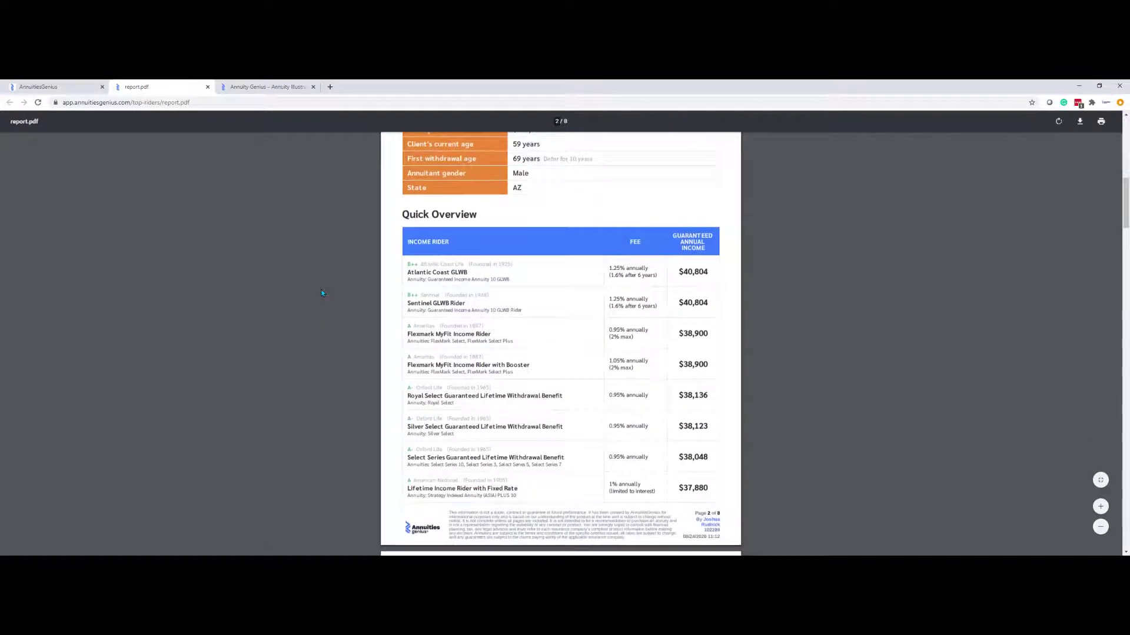
{"action": "scroll", "coordinate": [322, 292], "scroll_direction": "down", "scroll_amount": 5}
{"action": "scroll", "coordinate": [322, 292], "scroll_direction": "down", "scroll_amount": 1}
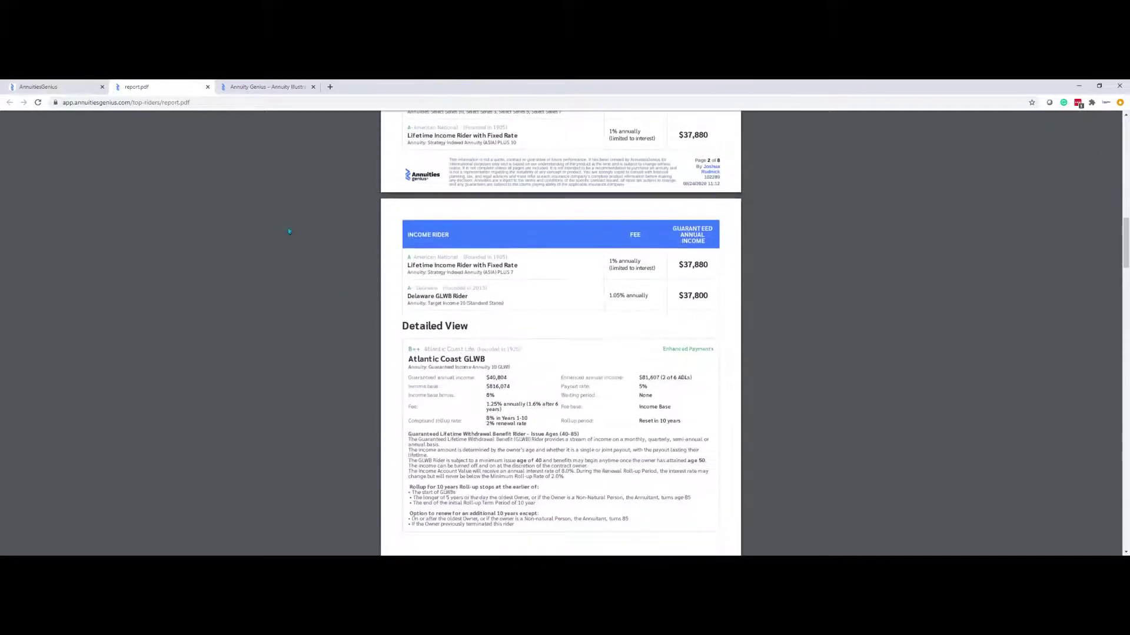
{"action": "left_click", "coordinate": [59, 87]}
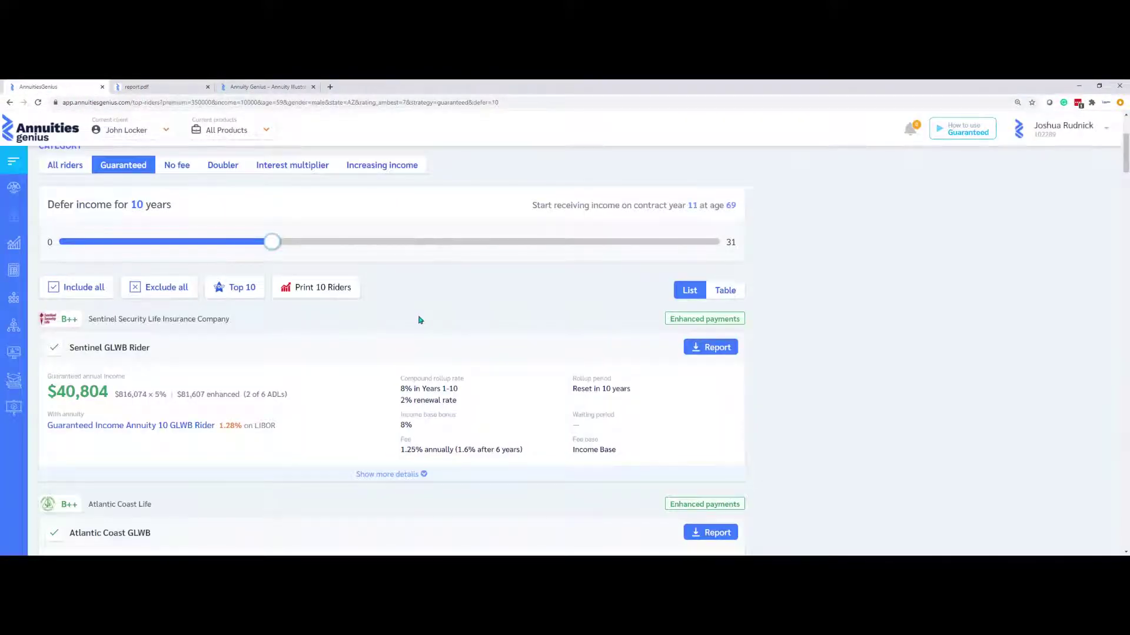
Expand the Sentinel GLWB Rider details and review its withdrawal chart and year-by-year income table
{"action": "scroll", "coordinate": [419, 318], "scroll_direction": "up", "scroll_amount": 1}
{"action": "scroll", "coordinate": [418, 318], "scroll_direction": "down", "scroll_amount": 2}
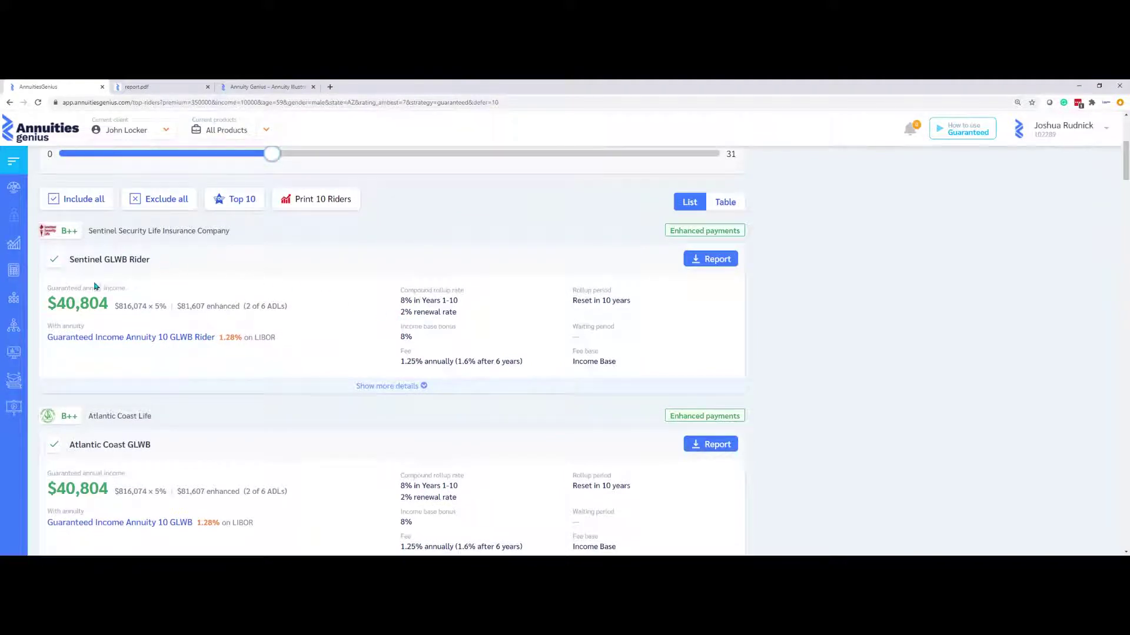
{"action": "left_click_drag", "start_coordinate": [59, 288], "coordinate": [131, 287]}
{"action": "left_click", "coordinate": [397, 387]}
{"action": "scroll", "coordinate": [421, 424], "scroll_direction": "down", "scroll_amount": 5}
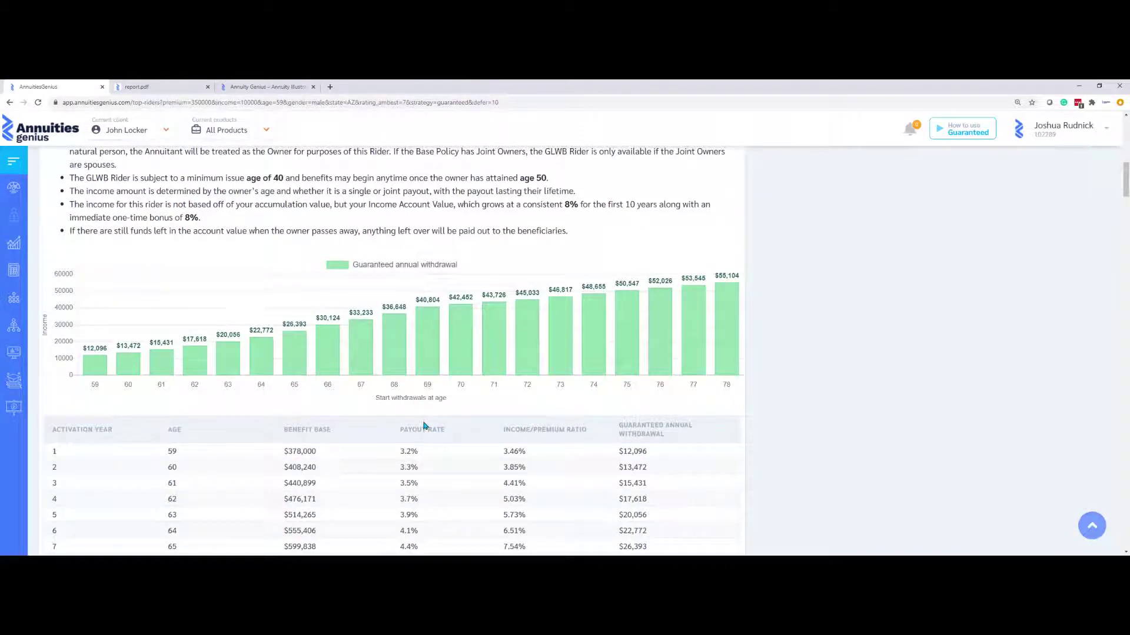
{"action": "mouse_move", "coordinate": [516, 374]}
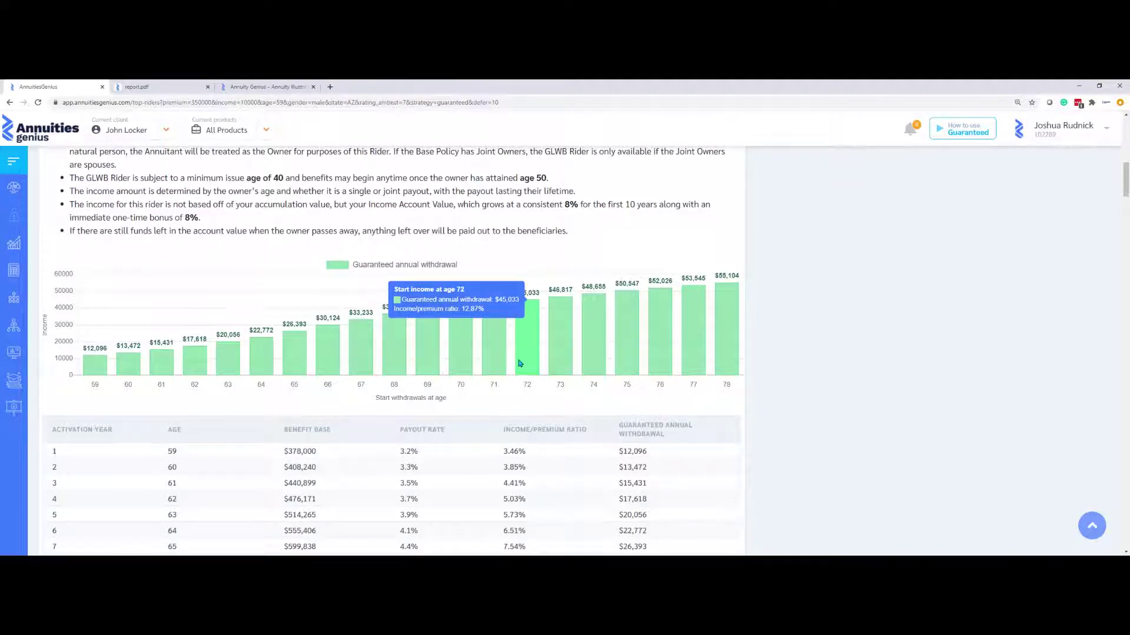
{"action": "scroll", "coordinate": [518, 363], "scroll_direction": "down", "scroll_amount": 5}
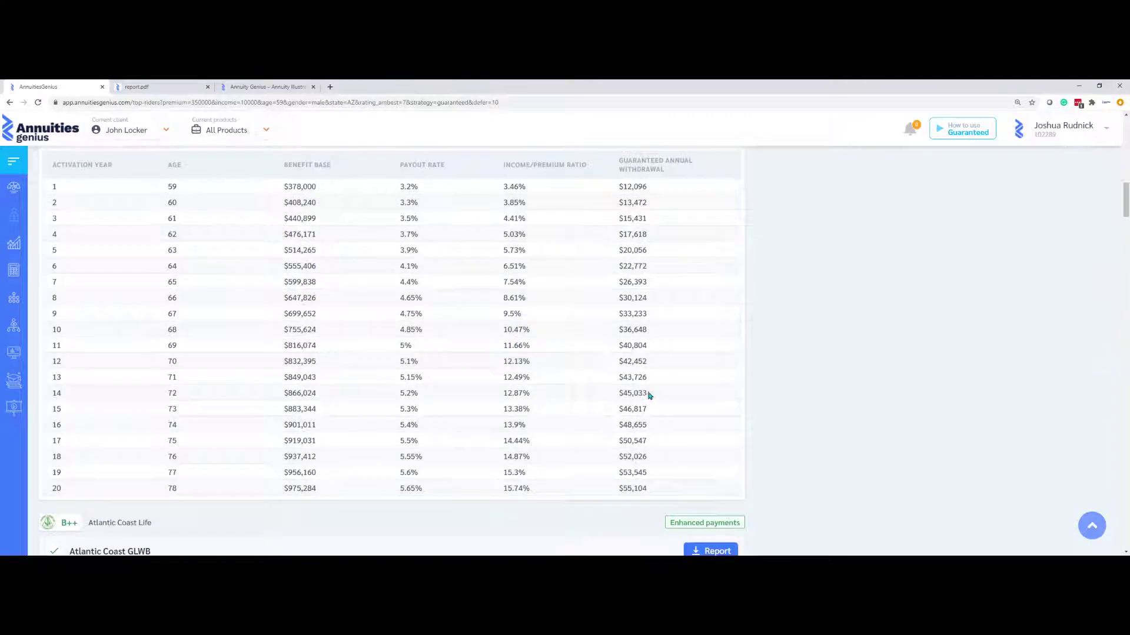
{"action": "left_click_drag", "start_coordinate": [650, 395], "coordinate": [276, 390]}
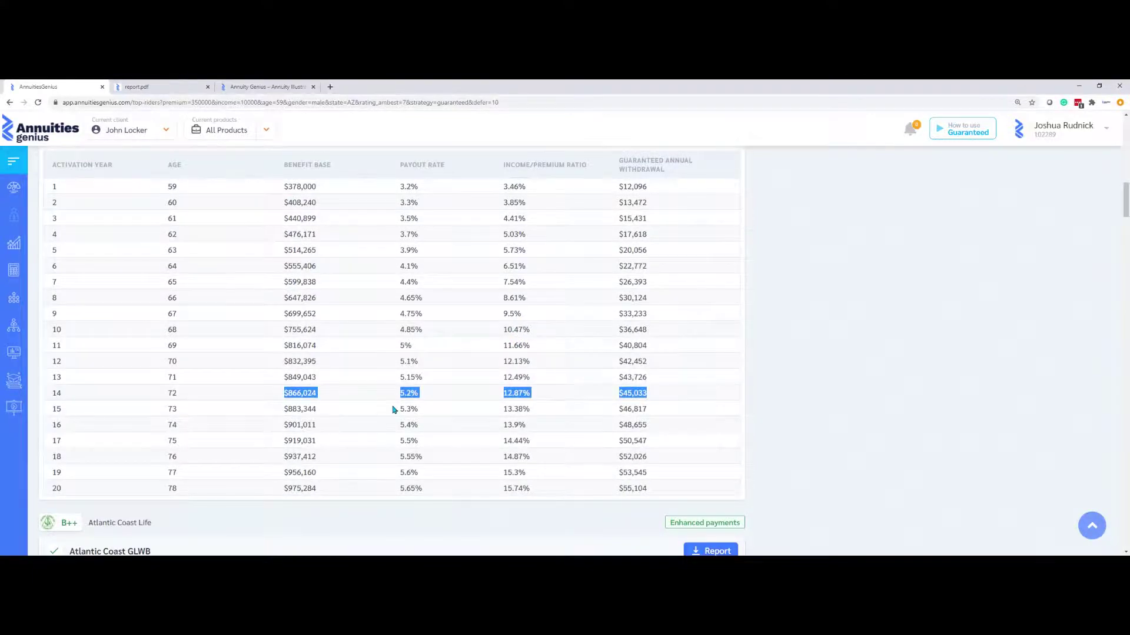
{"action": "scroll", "coordinate": [400, 396], "scroll_direction": "up", "scroll_amount": 8}
{"action": "scroll", "coordinate": [435, 390], "scroll_direction": "up", "scroll_amount": 1}
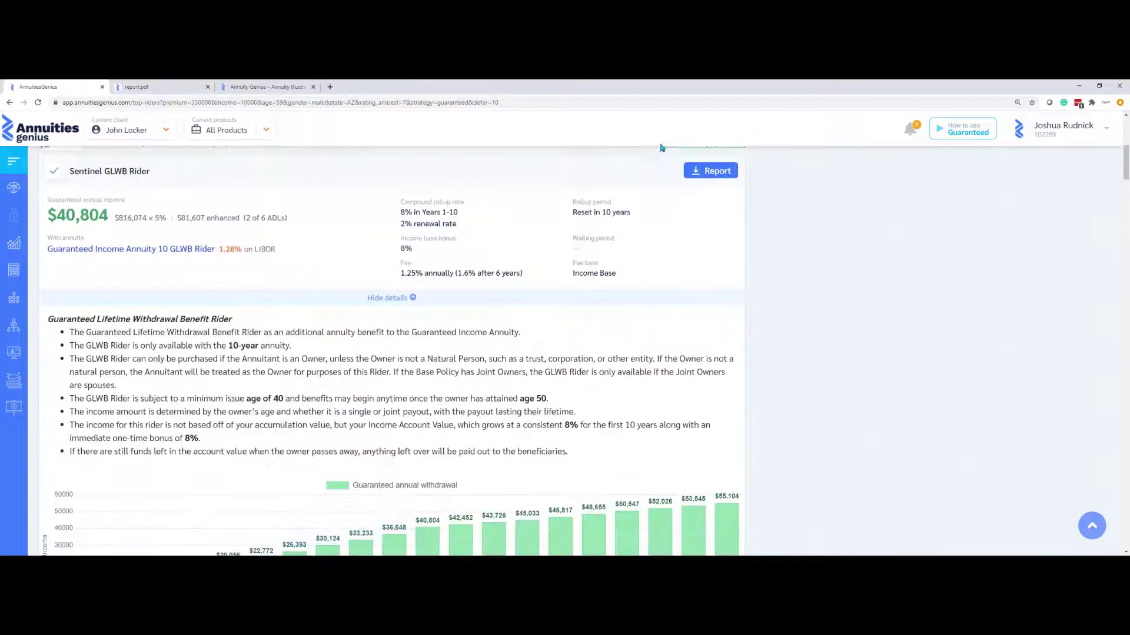
Generate and review the 6-page PDF report for the Sentinel GLWB Rider alone
{"action": "left_click", "coordinate": [712, 168]}
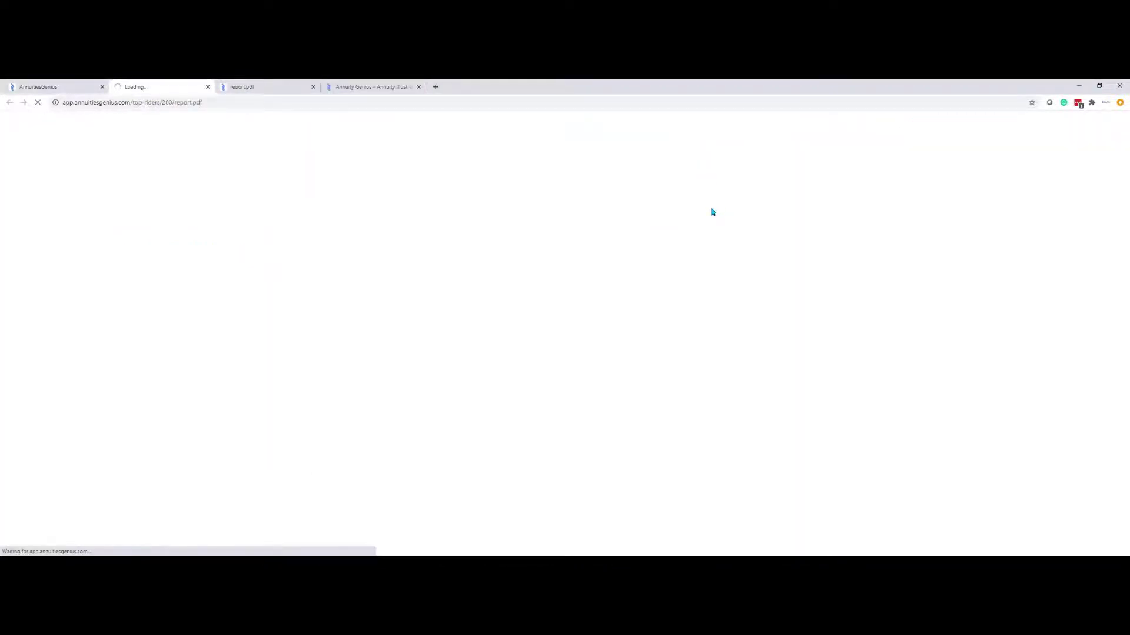
{"action": "scroll", "coordinate": [714, 211], "scroll_direction": "down", "scroll_amount": 5}
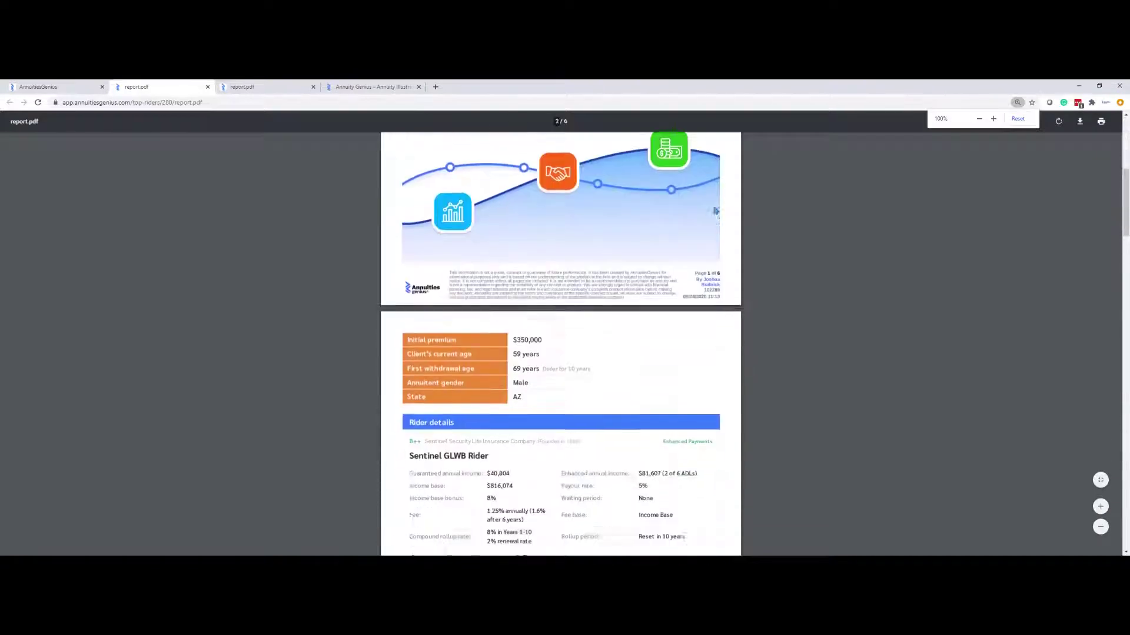
{"action": "scroll", "coordinate": [714, 211], "scroll_direction": "down", "scroll_amount": 10}
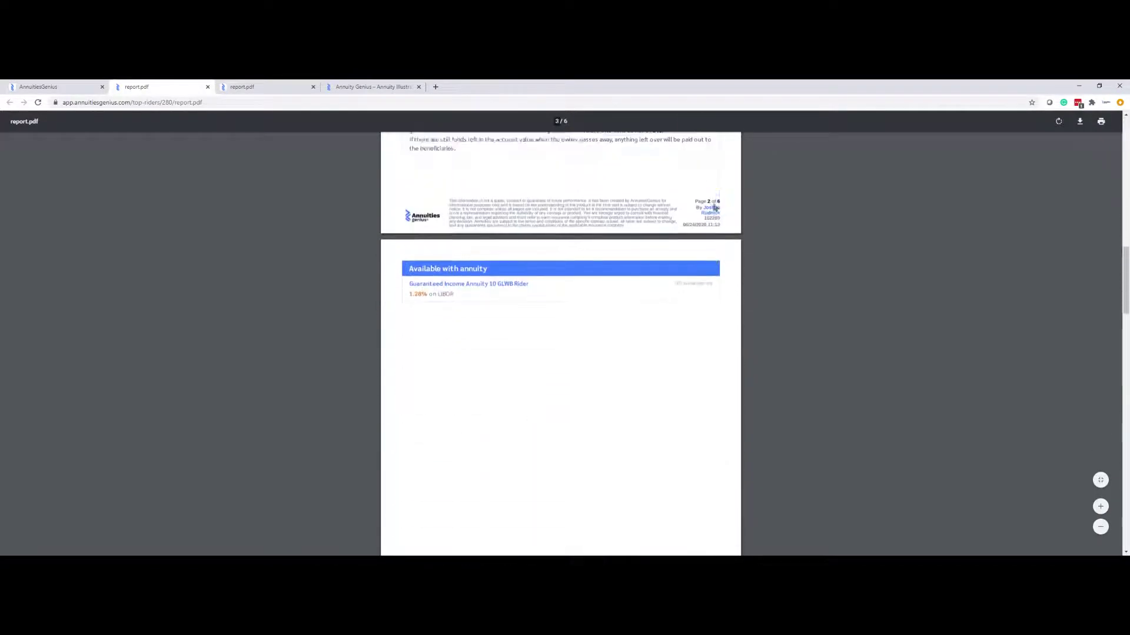
{"action": "scroll", "coordinate": [713, 209], "scroll_direction": "down", "scroll_amount": 10}
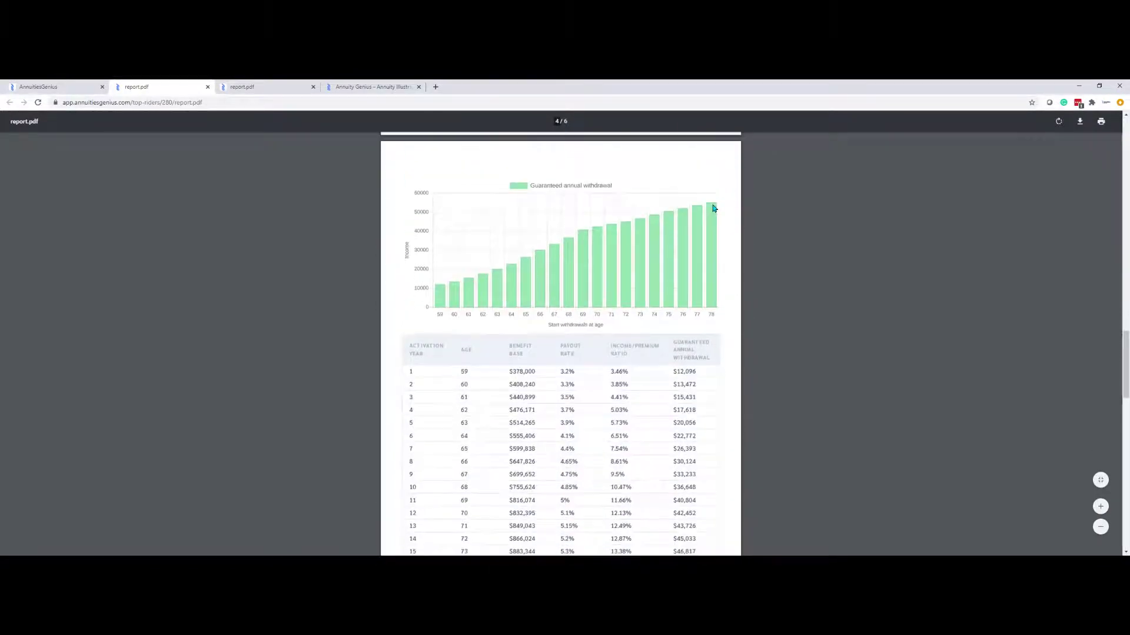
{"action": "left_click", "coordinate": [54, 86]}
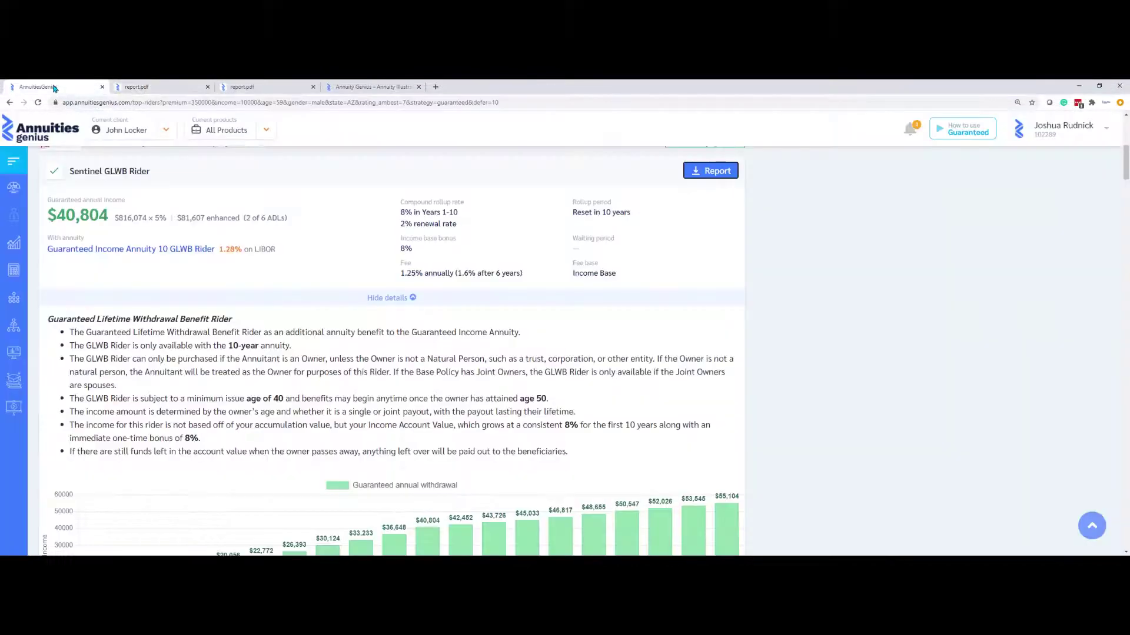
Switch to solving for required premium with $45,000 annual income
{"action": "scroll", "coordinate": [264, 221], "scroll_direction": "up", "scroll_amount": 6}
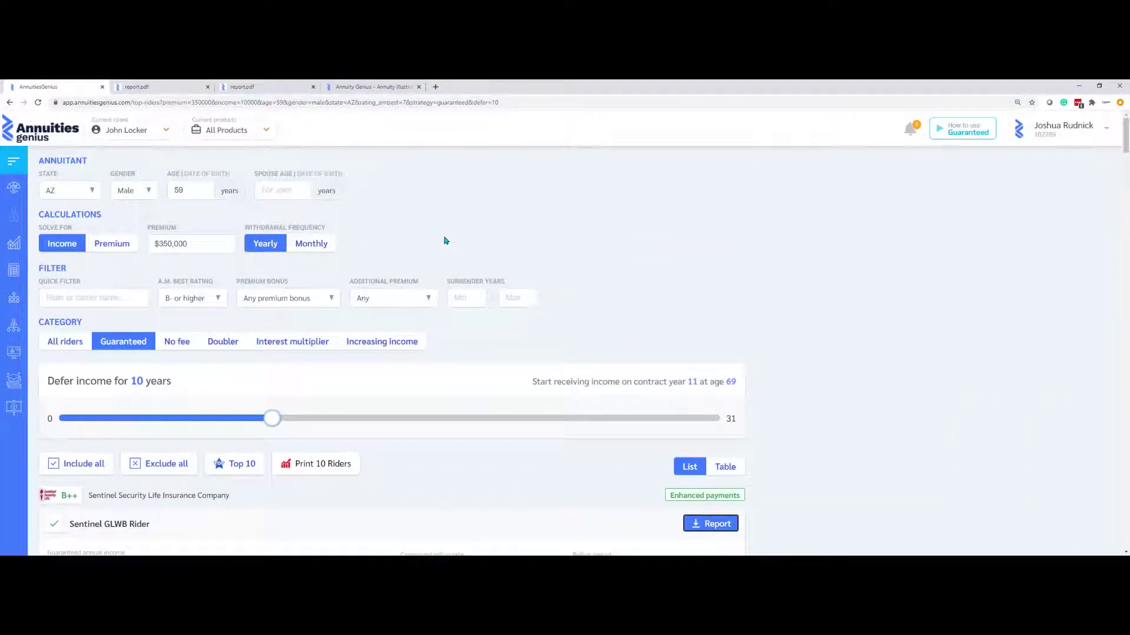
{"action": "left_click", "coordinate": [106, 243]}
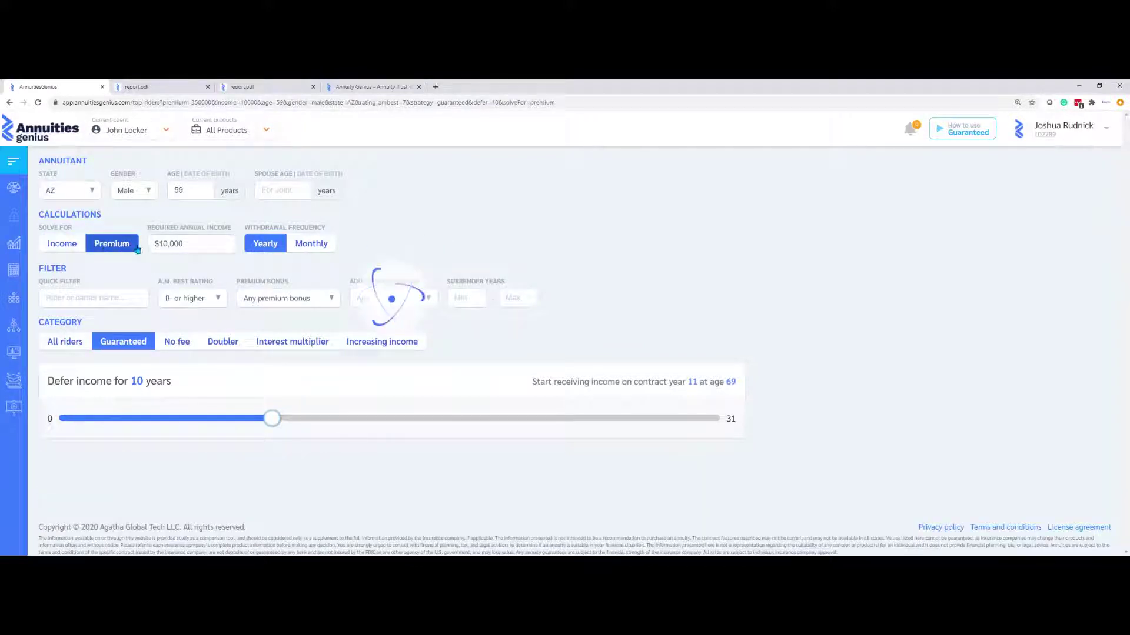
{"action": "left_click", "coordinate": [175, 247]}
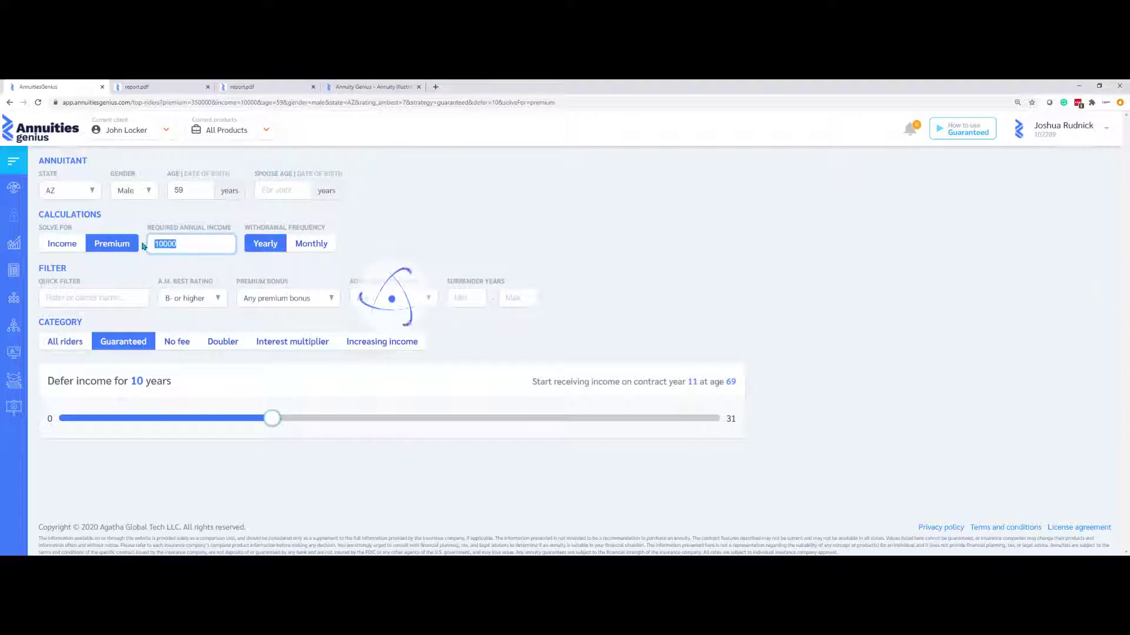
{"action": "type", "text": "45000"}
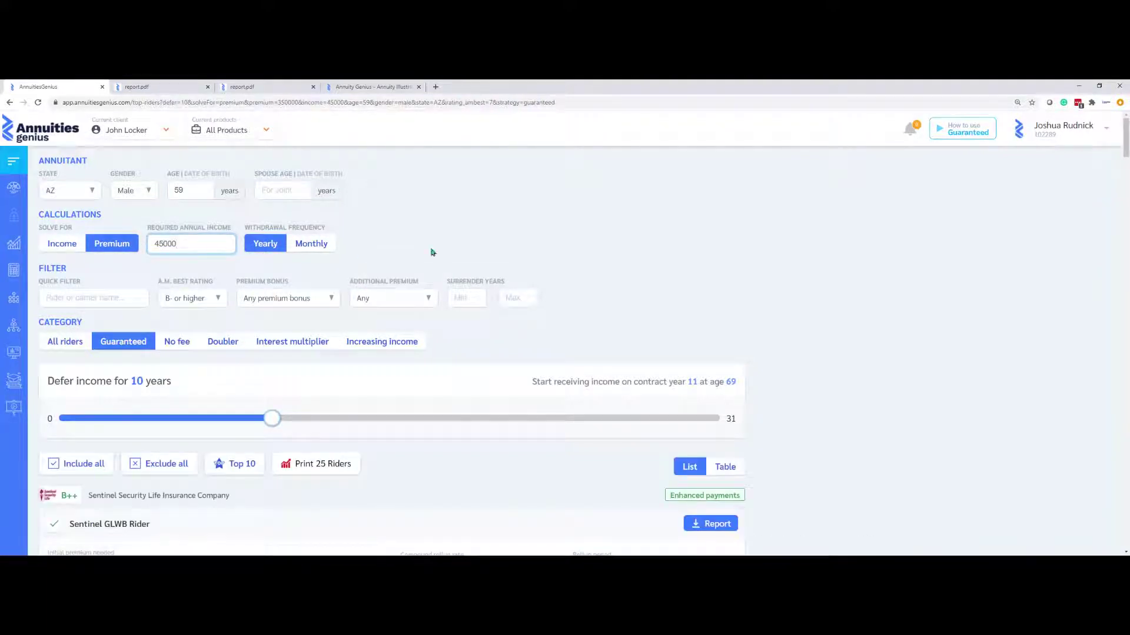
Review the results showing Sentinel GLWB Rider needs a $386,001 premium
{"action": "scroll", "coordinate": [519, 283], "scroll_direction": "down", "scroll_amount": 2}
{"action": "scroll", "coordinate": [518, 283], "scroll_direction": "down", "scroll_amount": 2}
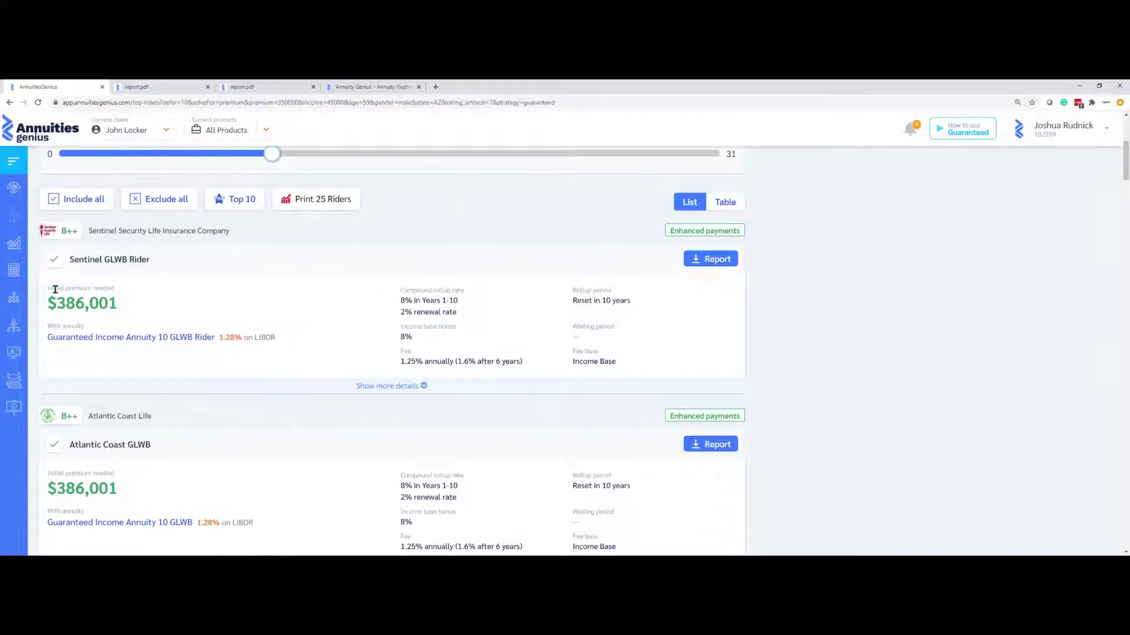
{"action": "left_click_drag", "start_coordinate": [54, 289], "coordinate": [120, 301]}
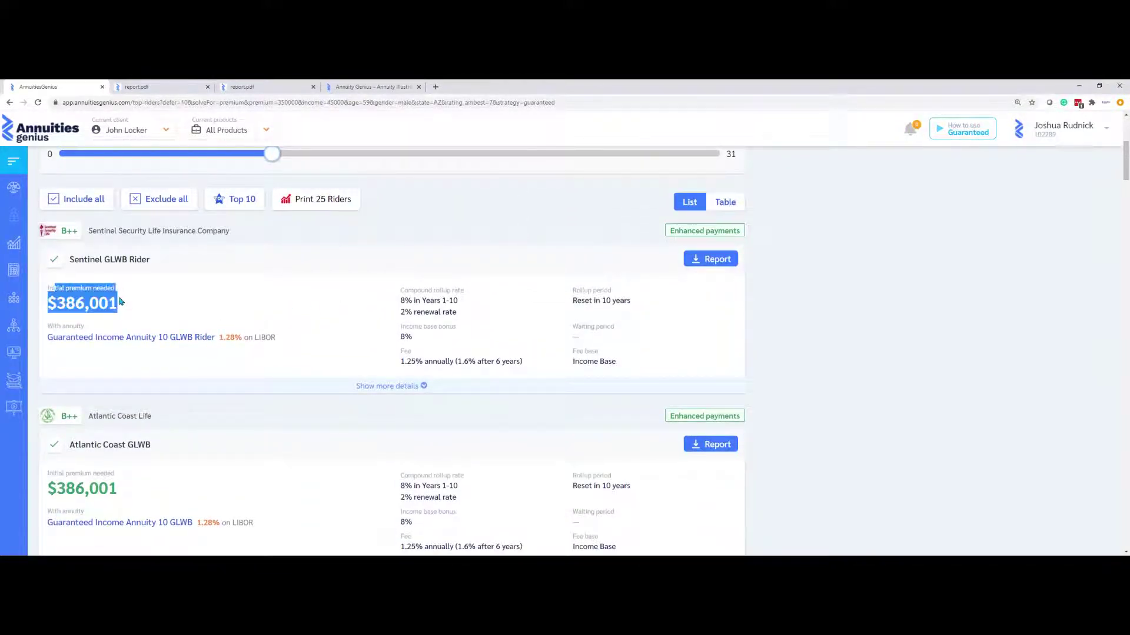
{"action": "scroll", "coordinate": [191, 279], "scroll_direction": "up", "scroll_amount": 4}
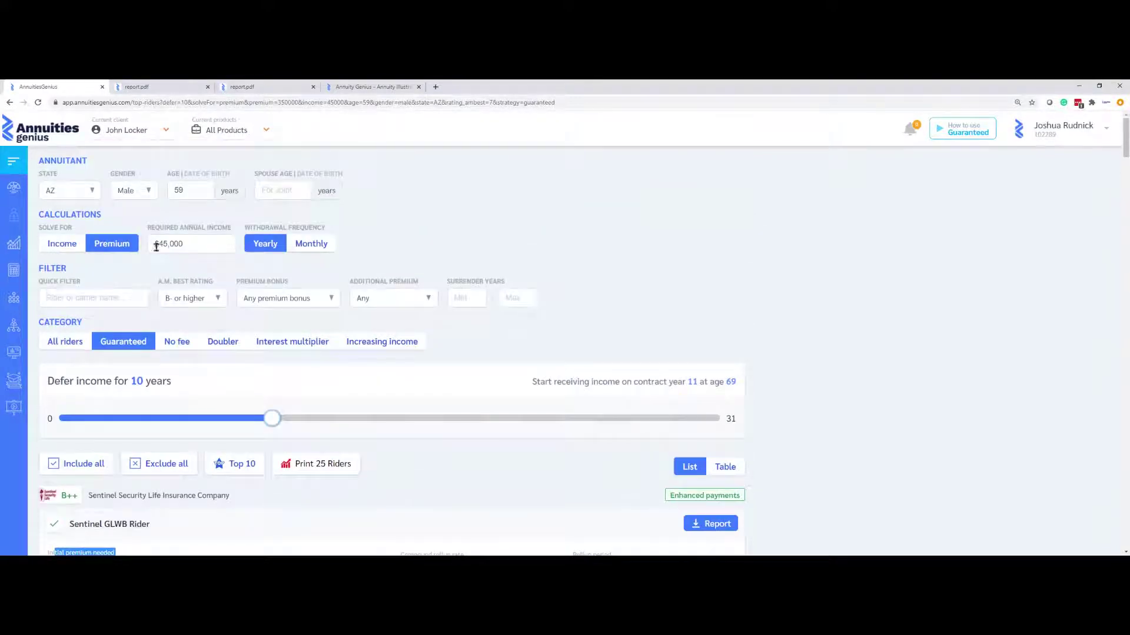
{"action": "mouse_move", "coordinate": [271, 423]}
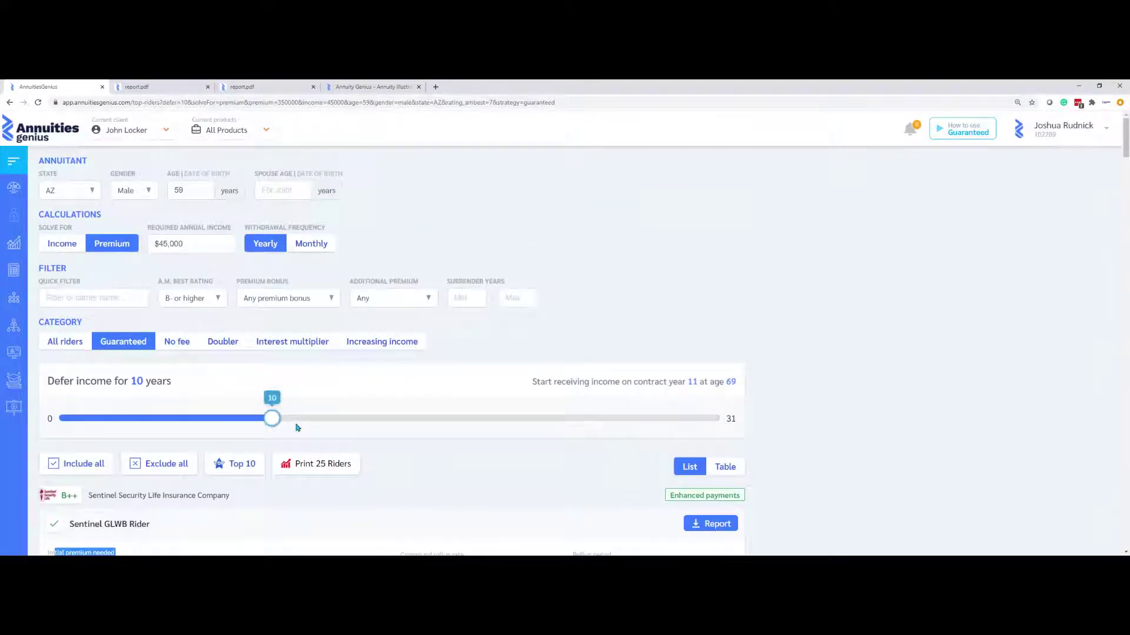
{"action": "scroll", "coordinate": [335, 397], "scroll_direction": "down", "scroll_amount": 2}
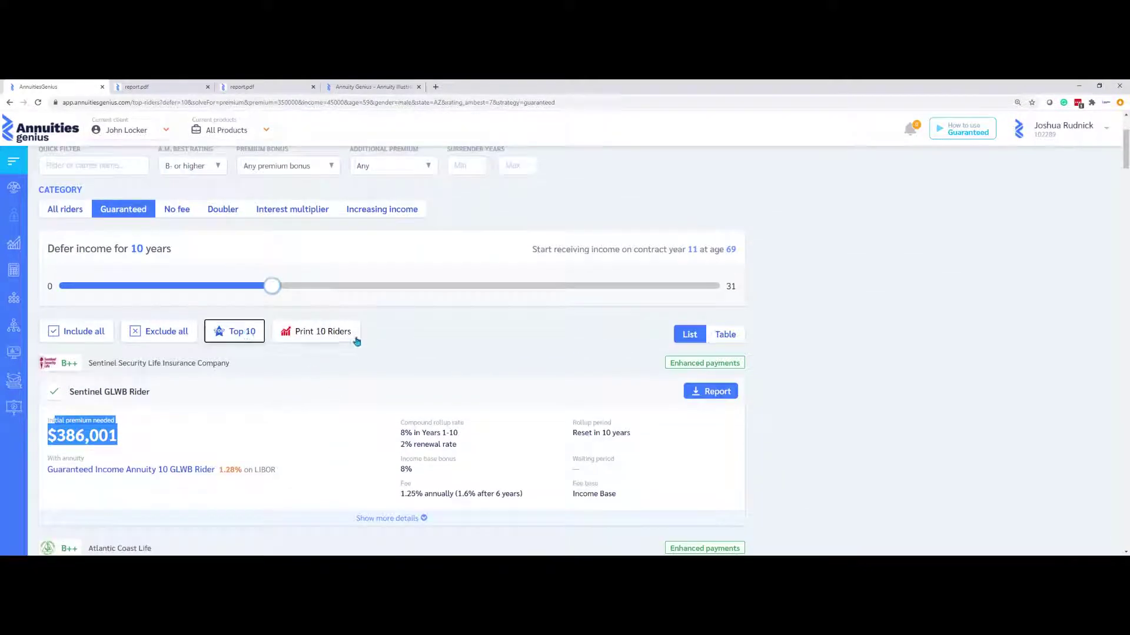
Print and review the top 10 riders' premium report, ranging $386,001 to $416,667
{"action": "left_click", "coordinate": [344, 331]}
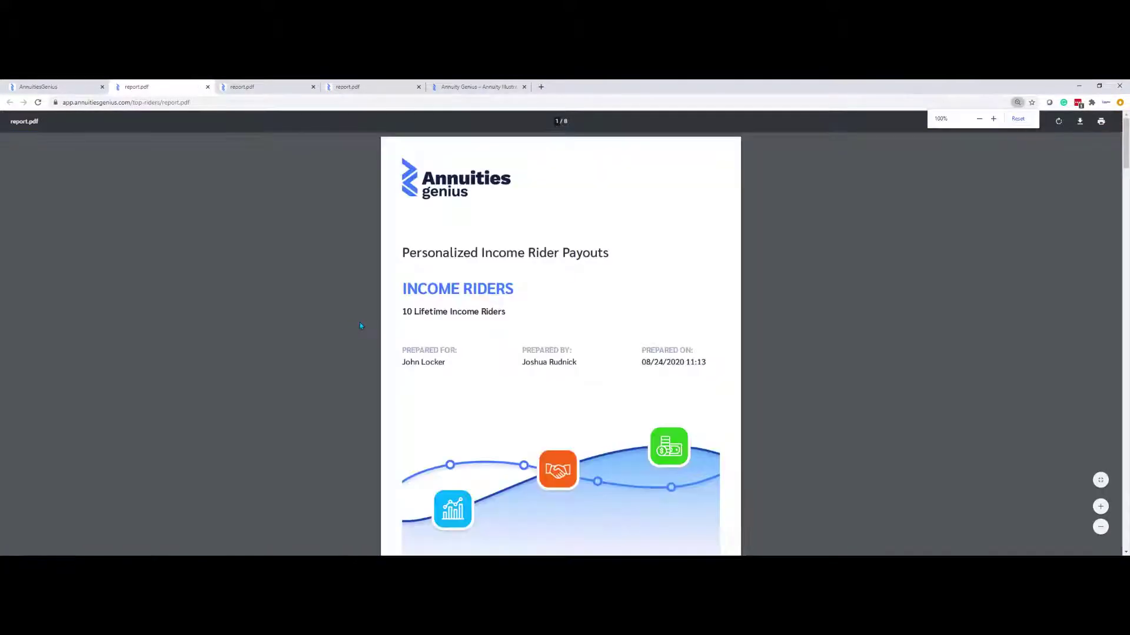
{"action": "scroll", "coordinate": [359, 324], "scroll_direction": "down", "scroll_amount": 8}
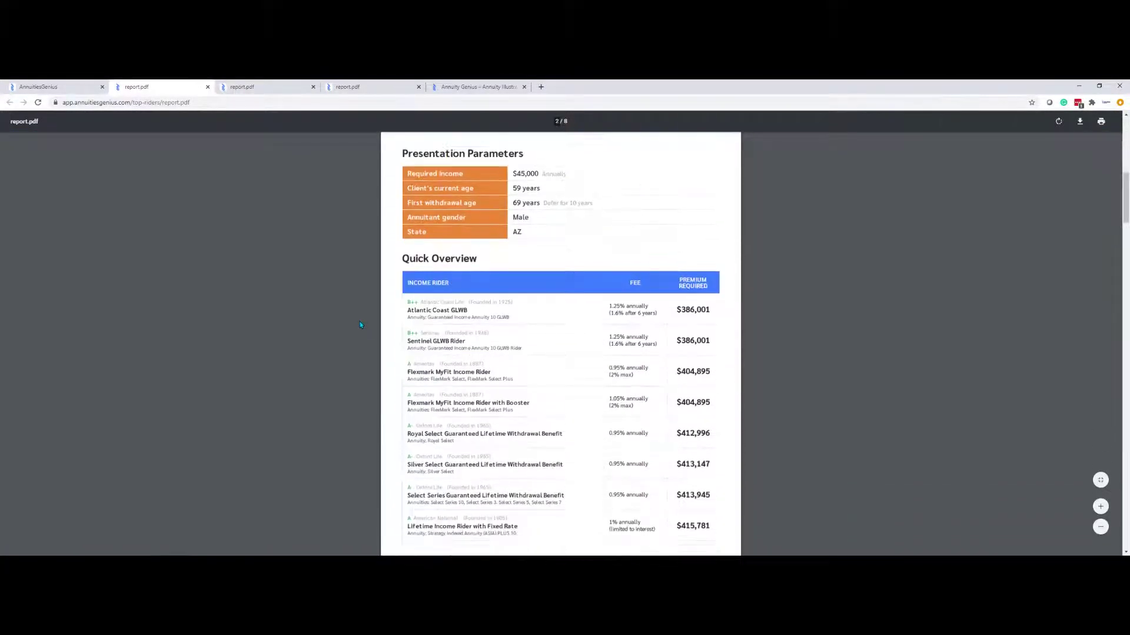
{"action": "scroll", "coordinate": [360, 324], "scroll_direction": "down", "scroll_amount": 5}
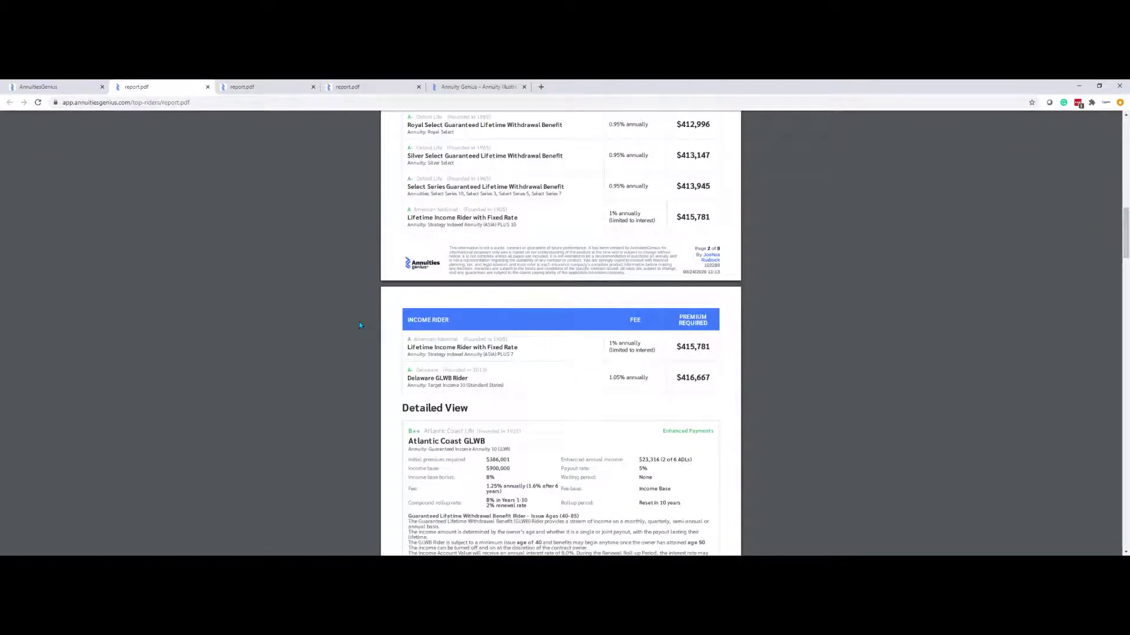
{"action": "scroll", "coordinate": [358, 323], "scroll_direction": "up", "scroll_amount": 13}
{"action": "left_click", "coordinate": [50, 84]}
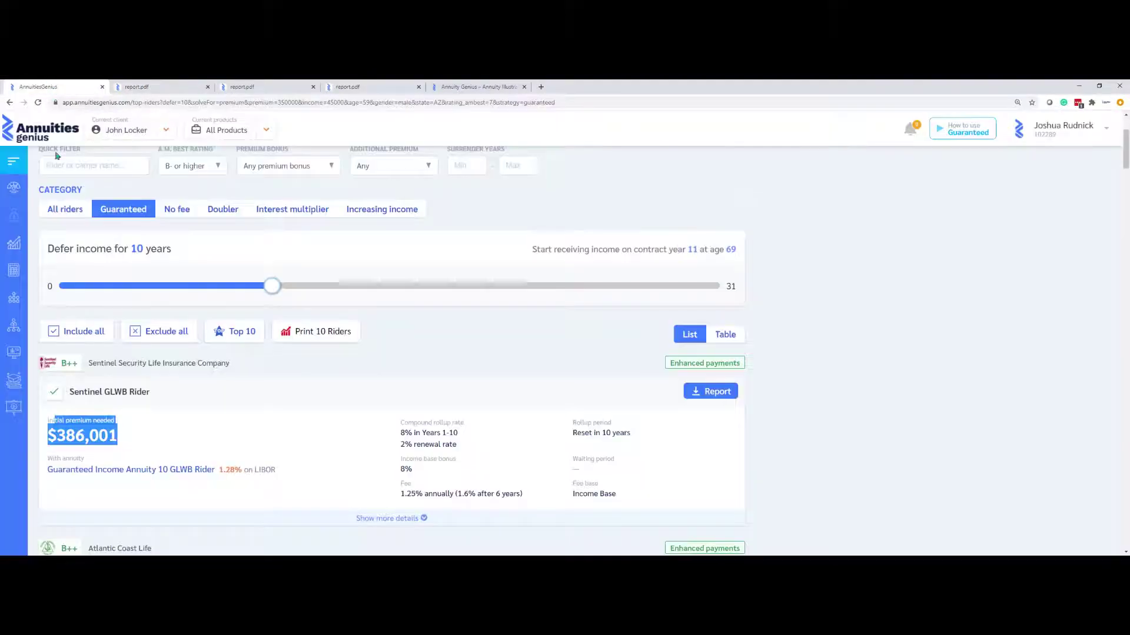
Open Projected Income and set withdrawals from age 69 through age 99
{"action": "mouse_move", "coordinate": [17, 275]}
{"action": "left_click", "coordinate": [51, 313]}
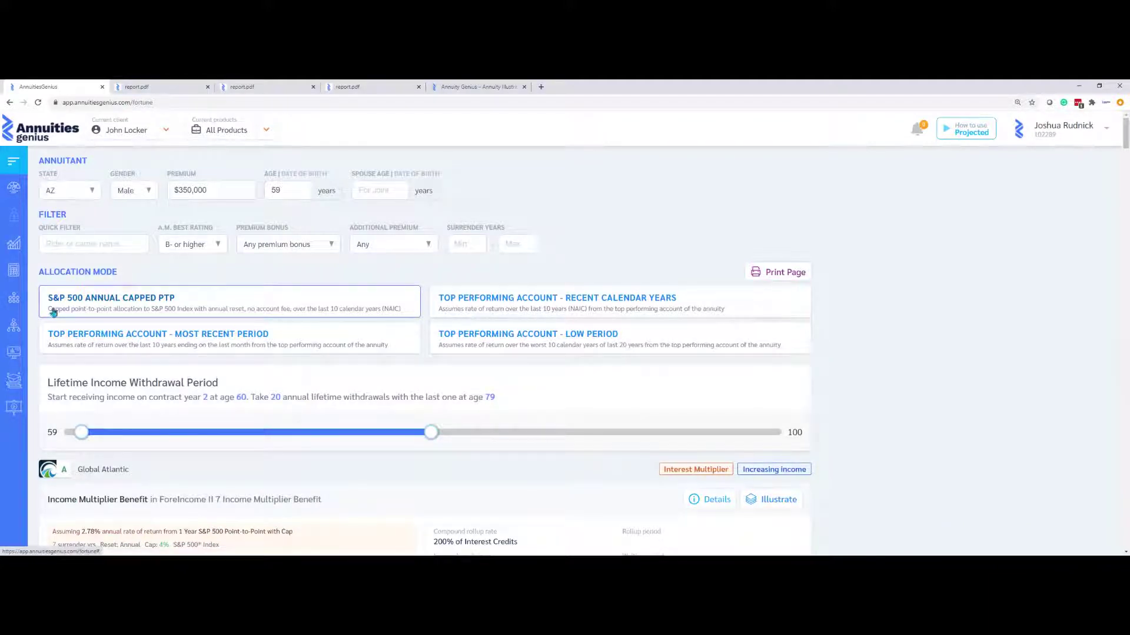
{"action": "mouse_move", "coordinate": [87, 436]}
{"action": "left_click_drag", "start_coordinate": [86, 436], "coordinate": [238, 433]}
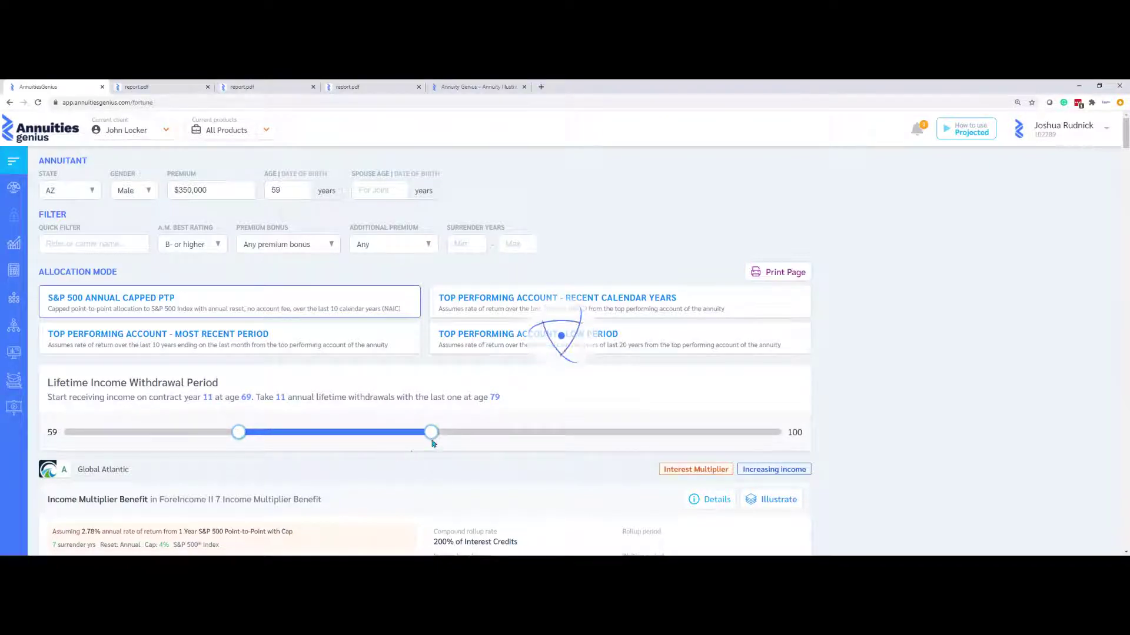
{"action": "left_click_drag", "start_coordinate": [431, 433], "coordinate": [817, 466]}
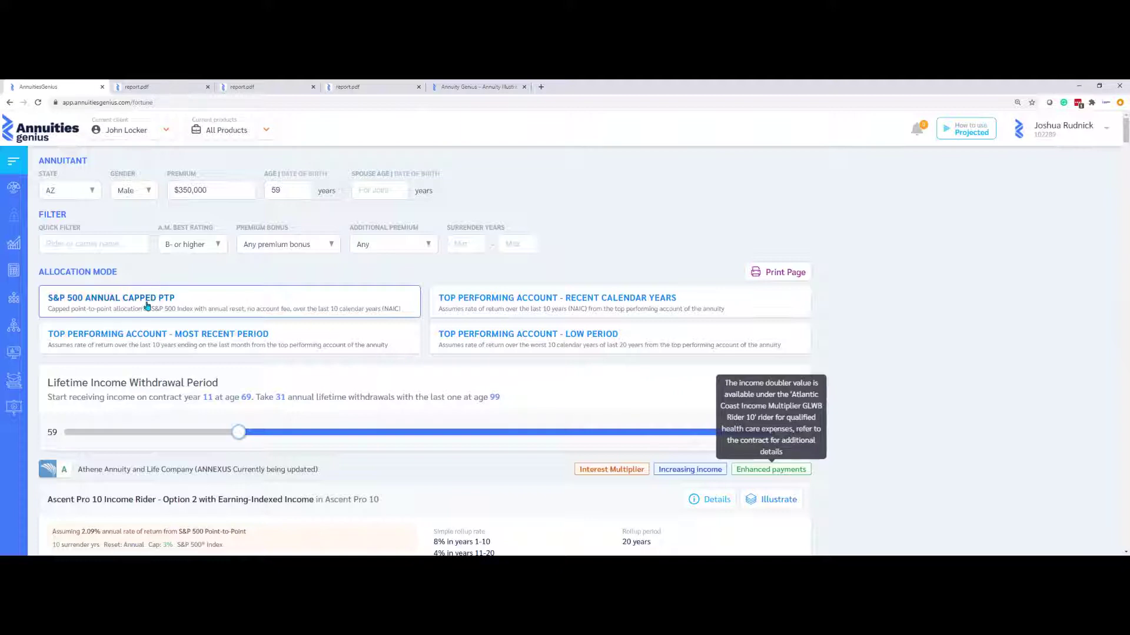
Expand Ascent Pro 10's yearly values, noting the 2.09% assumed return and year 27 row
{"action": "scroll", "coordinate": [233, 382], "scroll_direction": "down", "scroll_amount": 4}
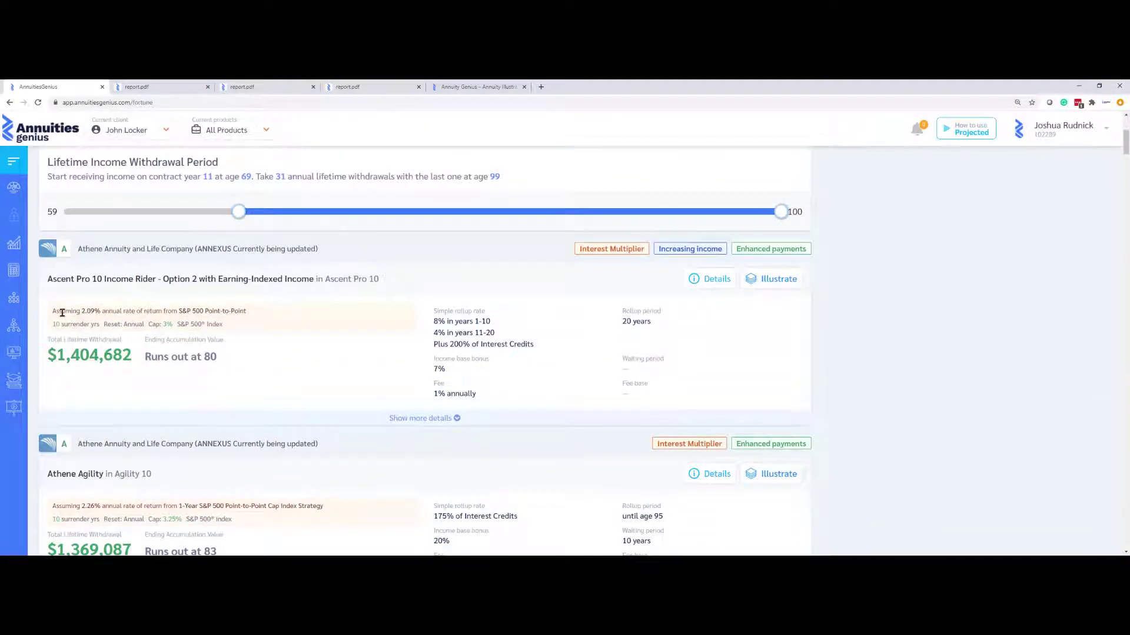
{"action": "left_click_drag", "start_coordinate": [62, 312], "coordinate": [270, 322]}
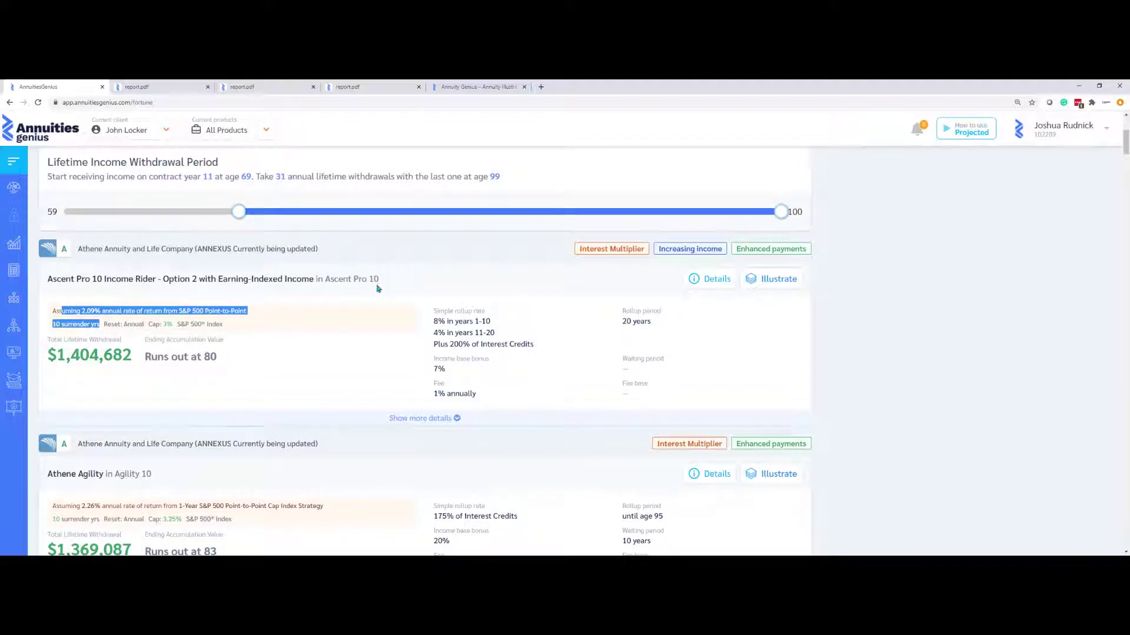
{"action": "left_click", "coordinate": [430, 293]}
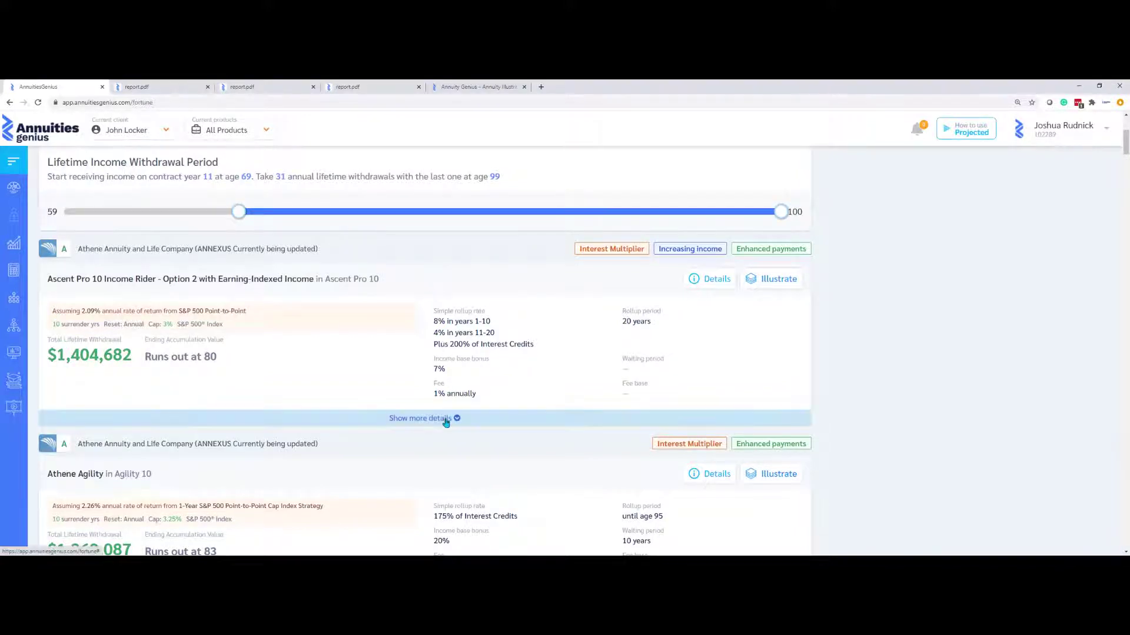
{"action": "left_click", "coordinate": [449, 418]}
{"action": "scroll", "coordinate": [450, 433], "scroll_direction": "down", "scroll_amount": 2}
{"action": "scroll", "coordinate": [449, 434], "scroll_direction": "down", "scroll_amount": 3}
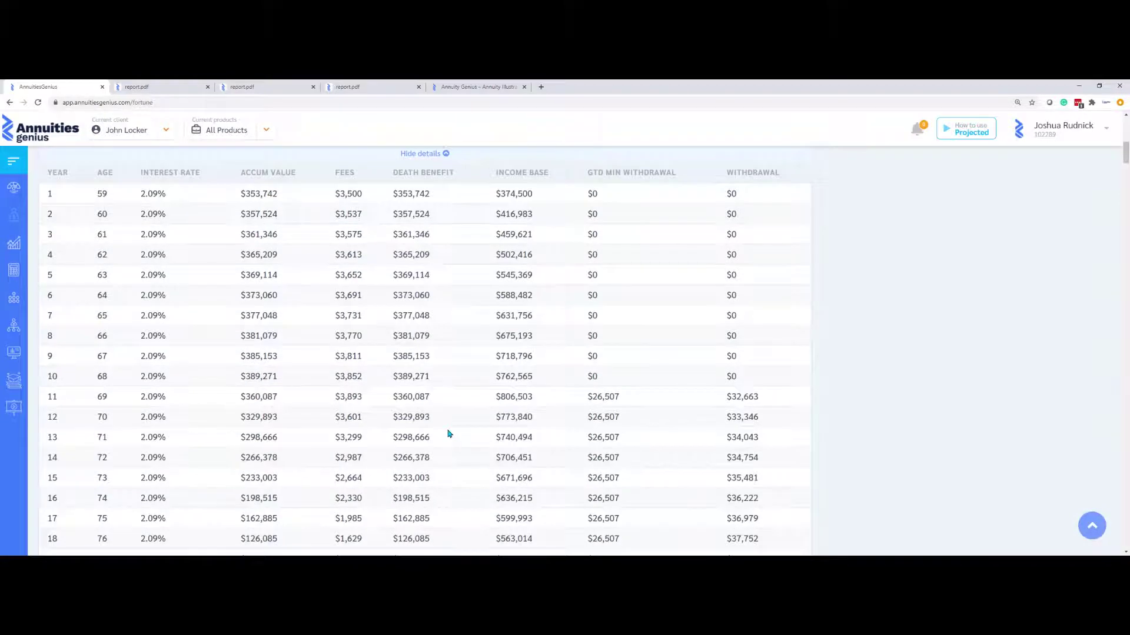
{"action": "scroll", "coordinate": [448, 433], "scroll_direction": "down", "scroll_amount": 2}
{"action": "scroll", "coordinate": [446, 433], "scroll_direction": "down", "scroll_amount": 2}
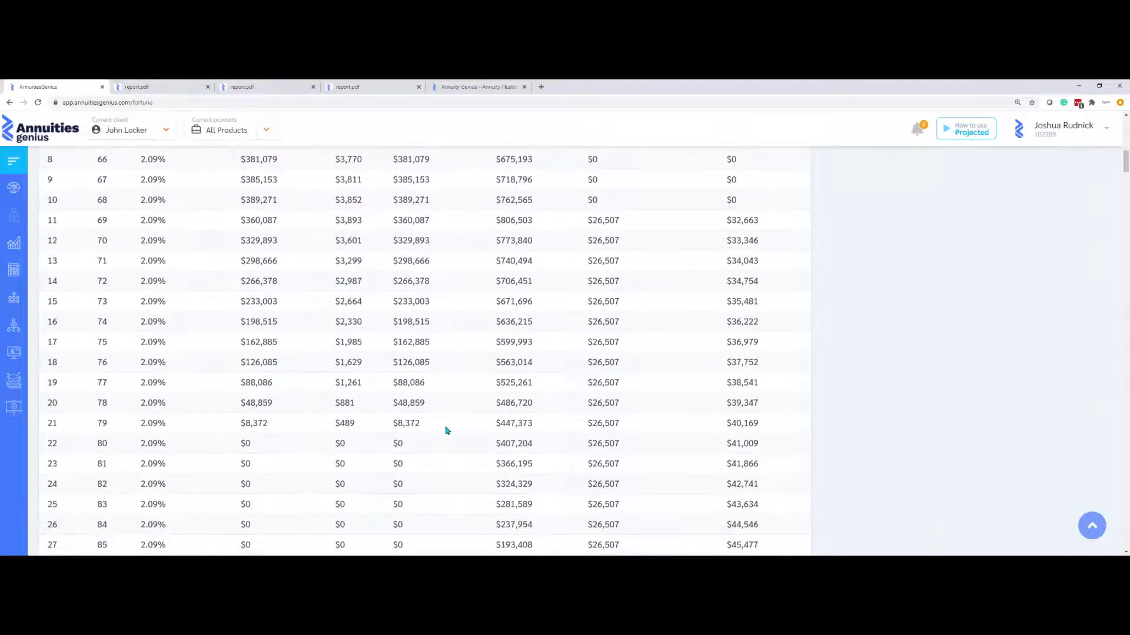
{"action": "scroll", "coordinate": [537, 445], "scroll_direction": "down", "scroll_amount": 3}
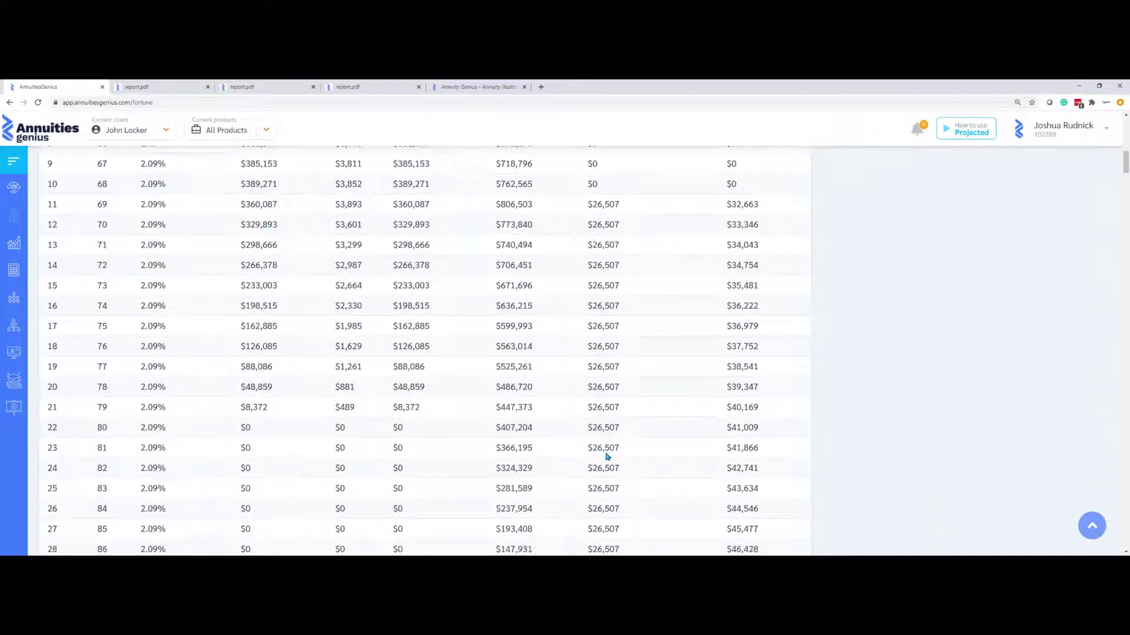
{"action": "left_click_drag", "start_coordinate": [759, 414], "coordinate": [73, 413]}
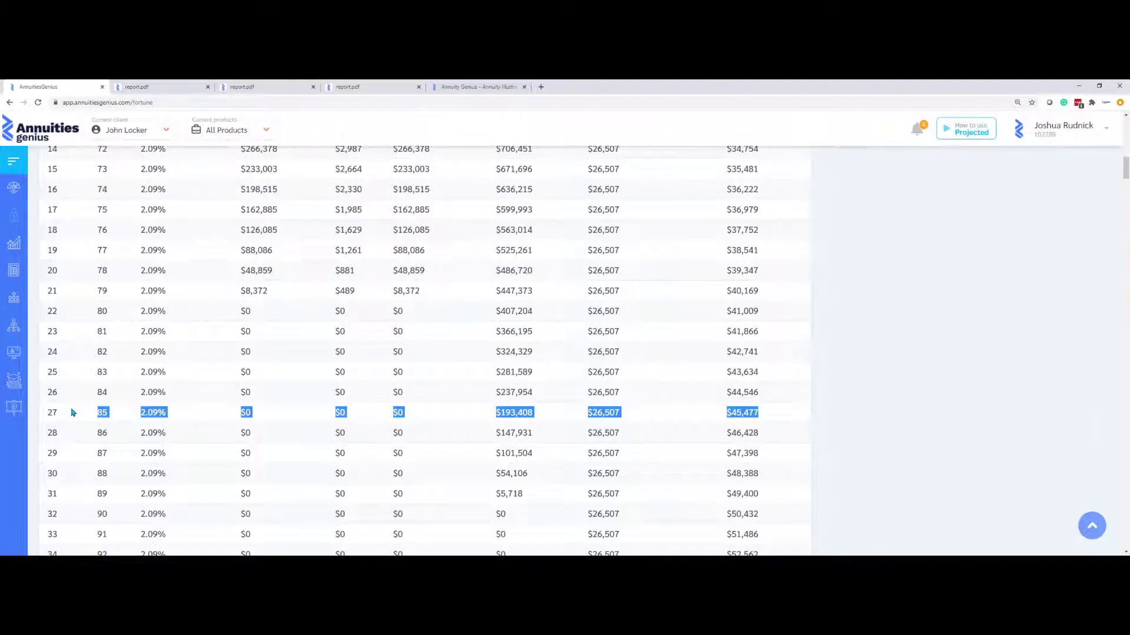
Switch the return assumption to Top Performing Account – Recent Calendar Years
{"action": "scroll", "coordinate": [449, 448], "scroll_direction": "up", "scroll_amount": 12}
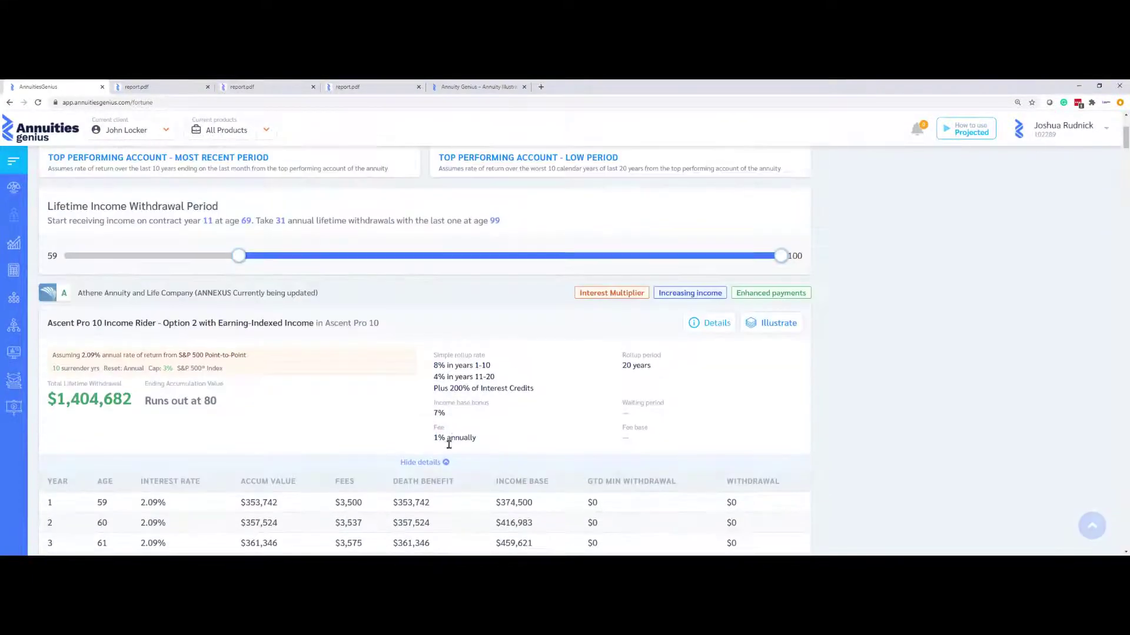
{"action": "scroll", "coordinate": [438, 462], "scroll_direction": "up", "scroll_amount": 3}
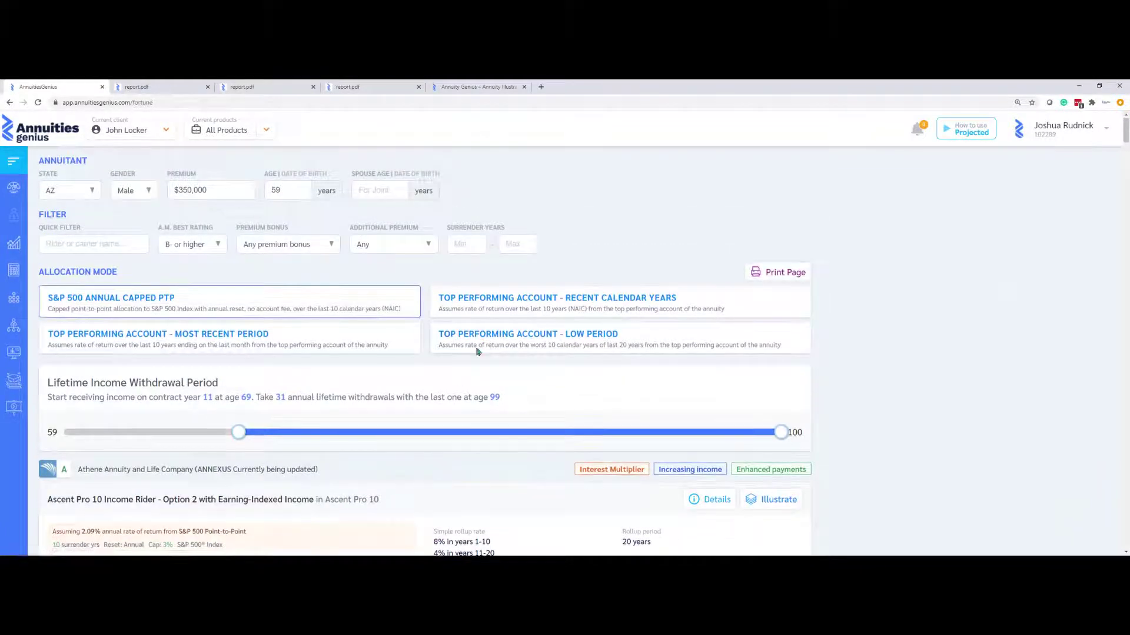
{"action": "left_click", "coordinate": [507, 312]}
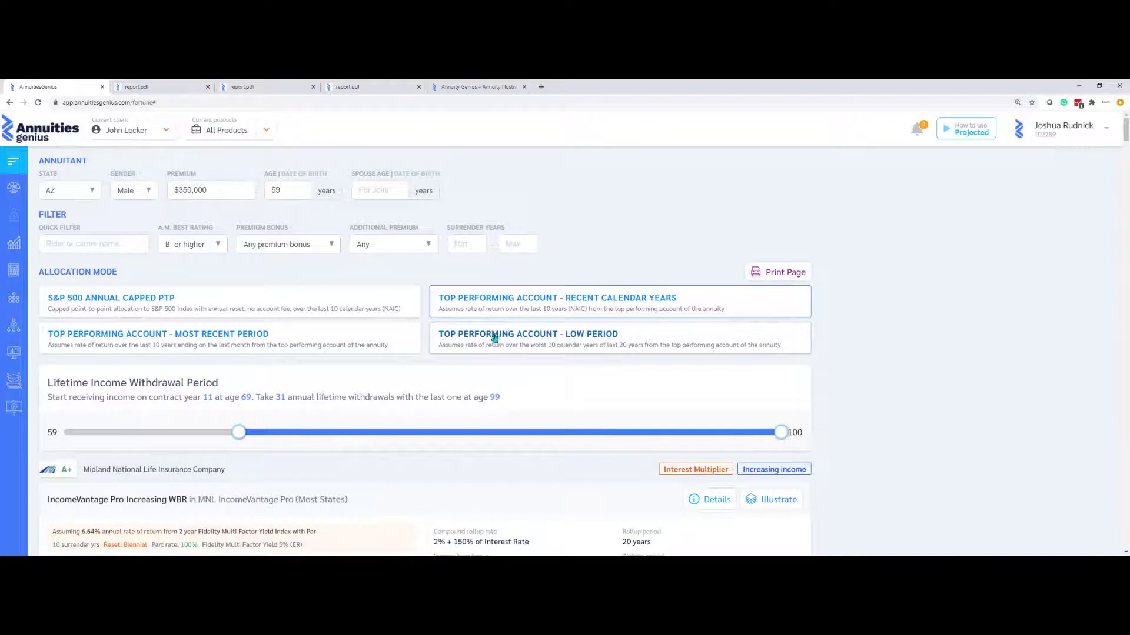
Expand IncomeVantage Pro's yearly table, noting the 6.64% rate and $19,626 guaranteed withdrawal
{"action": "scroll", "coordinate": [491, 356], "scroll_direction": "down", "scroll_amount": 3}
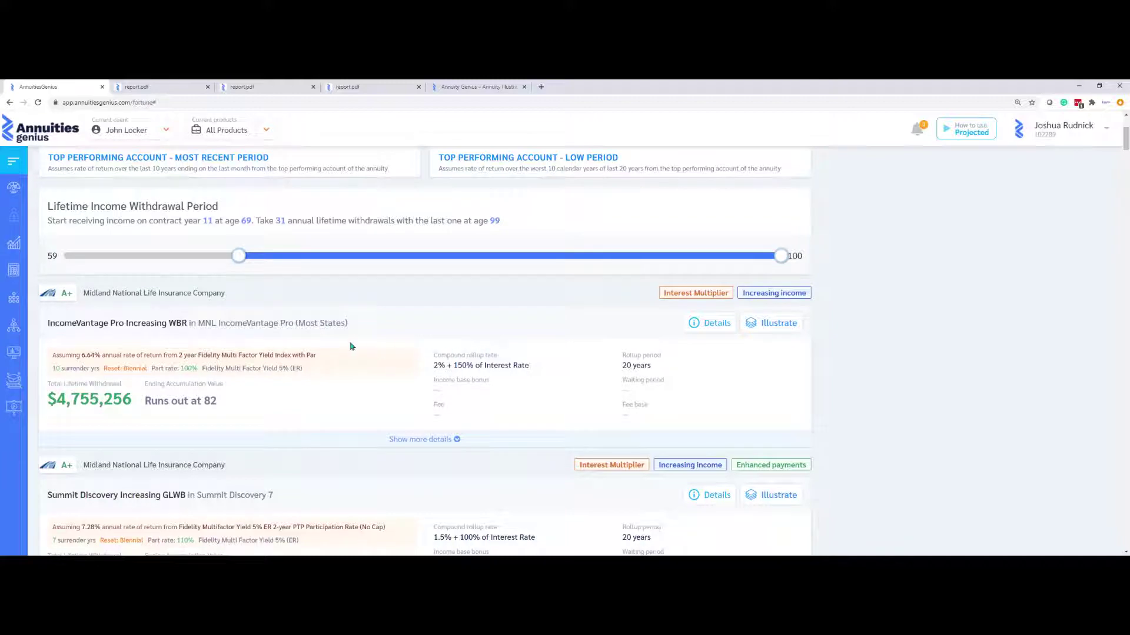
{"action": "left_click", "coordinate": [446, 439]}
{"action": "scroll", "coordinate": [445, 435], "scroll_direction": "down", "scroll_amount": 2}
{"action": "scroll", "coordinate": [445, 433], "scroll_direction": "down", "scroll_amount": 4}
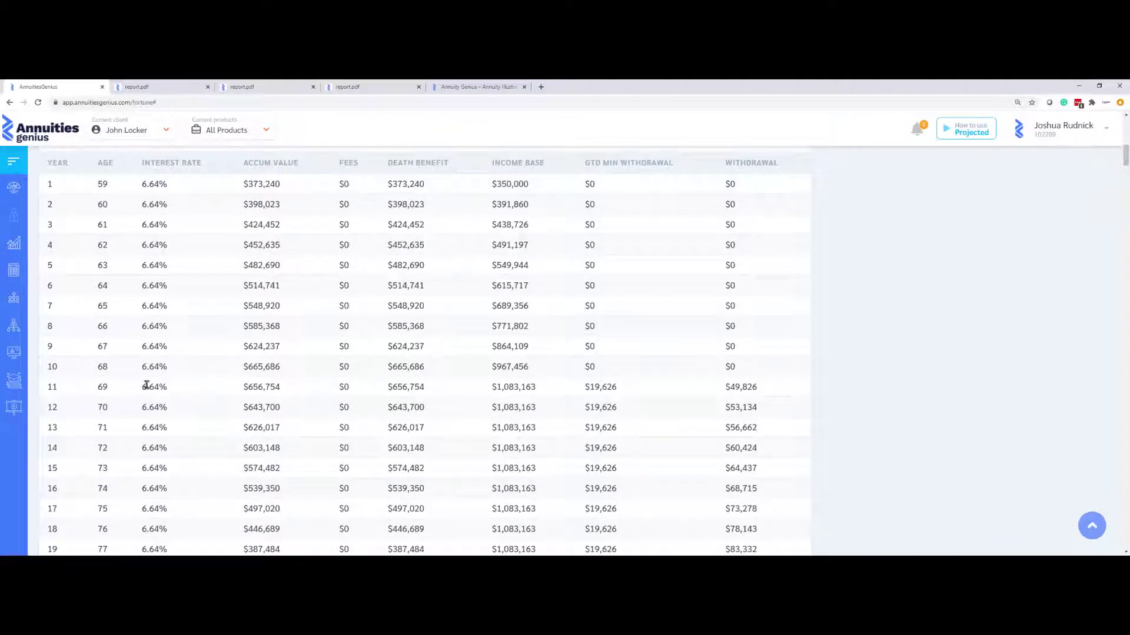
{"action": "left_click_drag", "start_coordinate": [141, 387], "coordinate": [196, 392]}
{"action": "left_click_drag", "start_coordinate": [582, 392], "coordinate": [636, 393]}
{"action": "left_click_drag", "start_coordinate": [723, 393], "coordinate": [768, 444]}
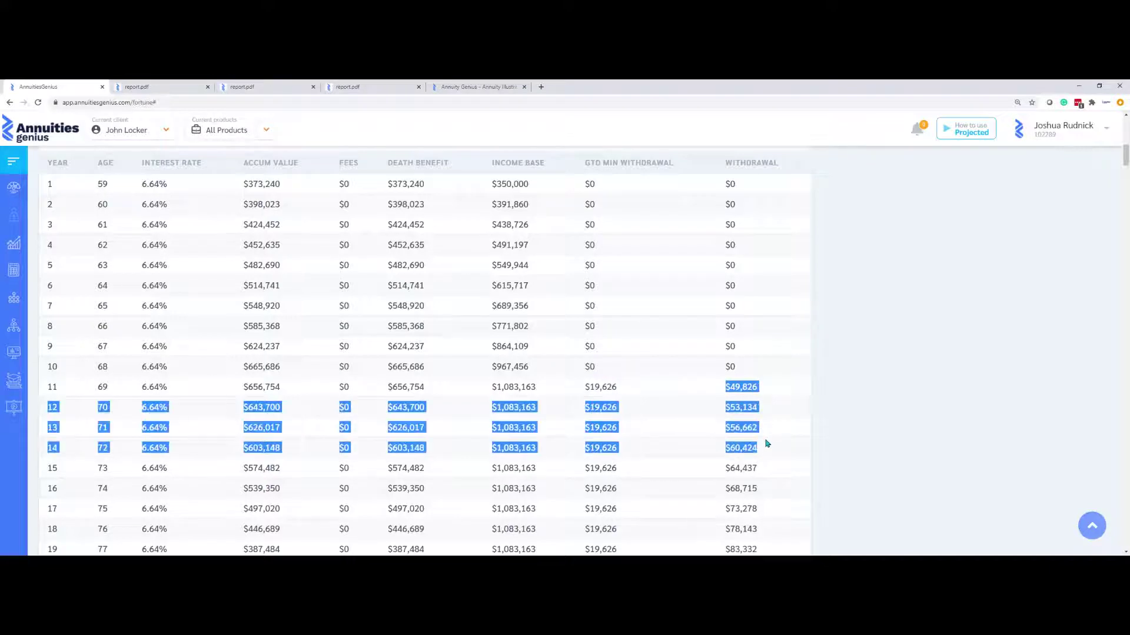
{"action": "left_click", "coordinate": [767, 443]}
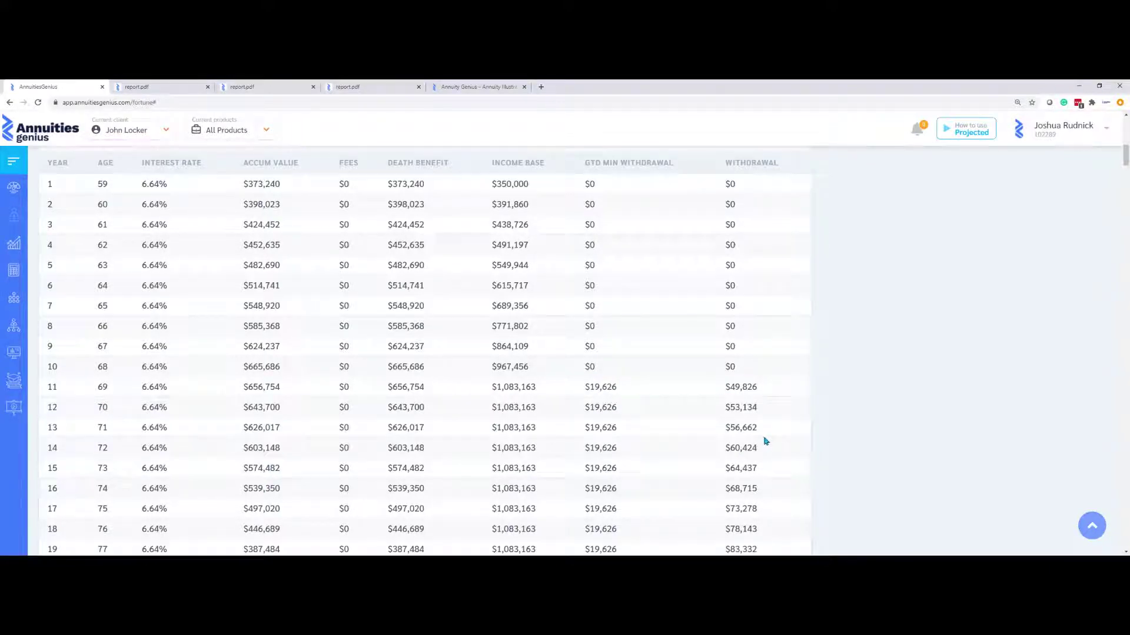
Start an illustration of IncomeVantage Pro Increasing WBR
{"action": "scroll", "coordinate": [765, 441], "scroll_direction": "up", "scroll_amount": 7}
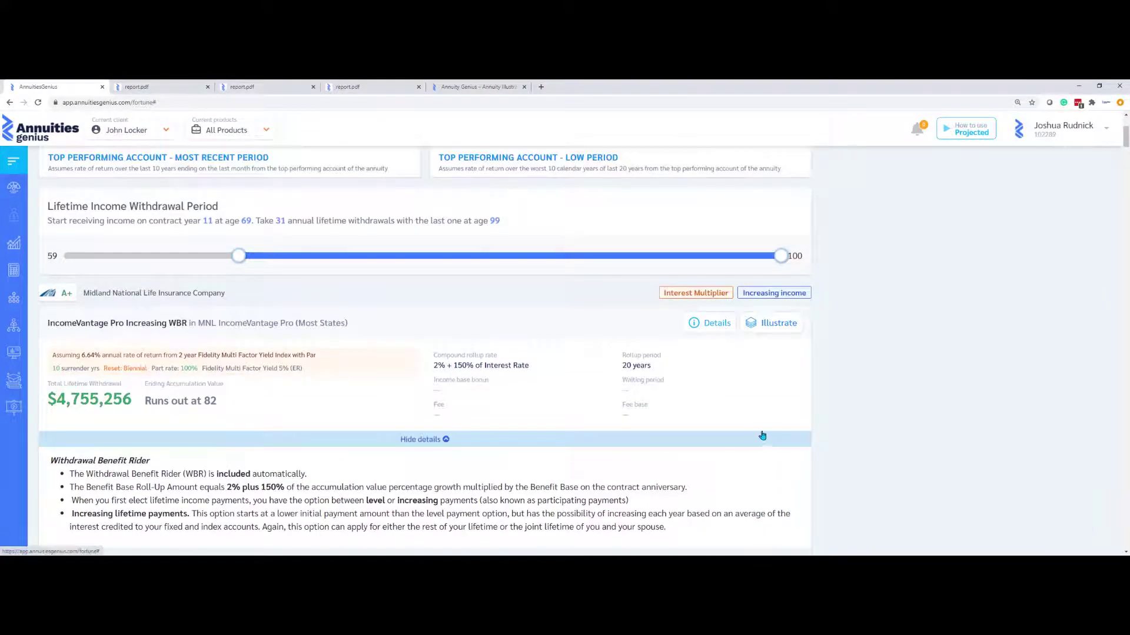
{"action": "scroll", "coordinate": [763, 436], "scroll_direction": "up", "scroll_amount": 2}
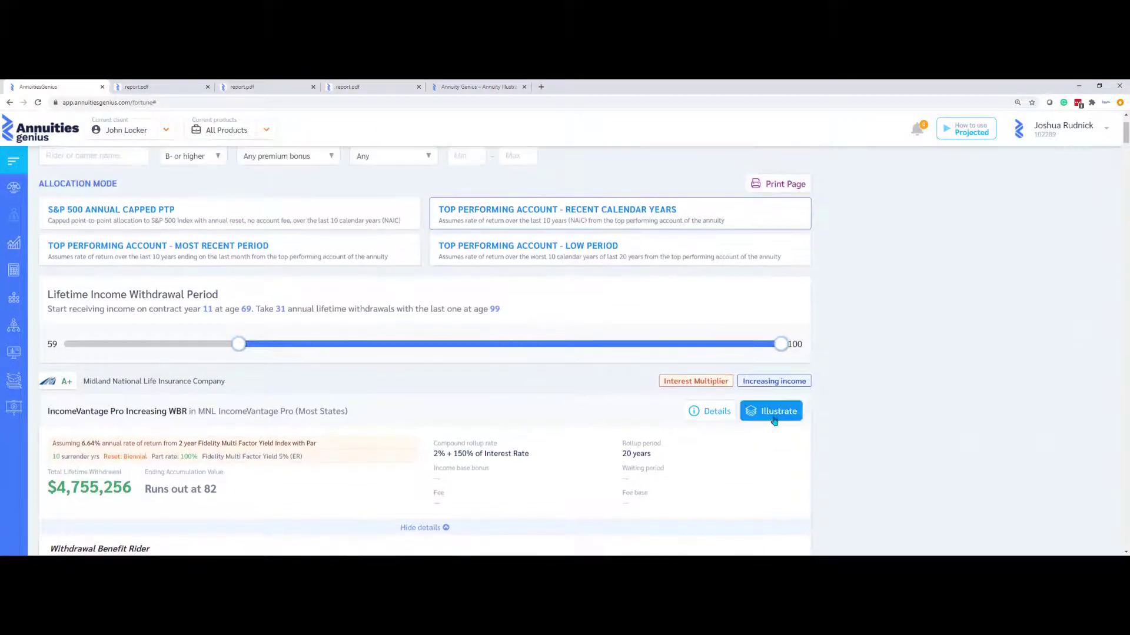
{"action": "left_click", "coordinate": [774, 419]}
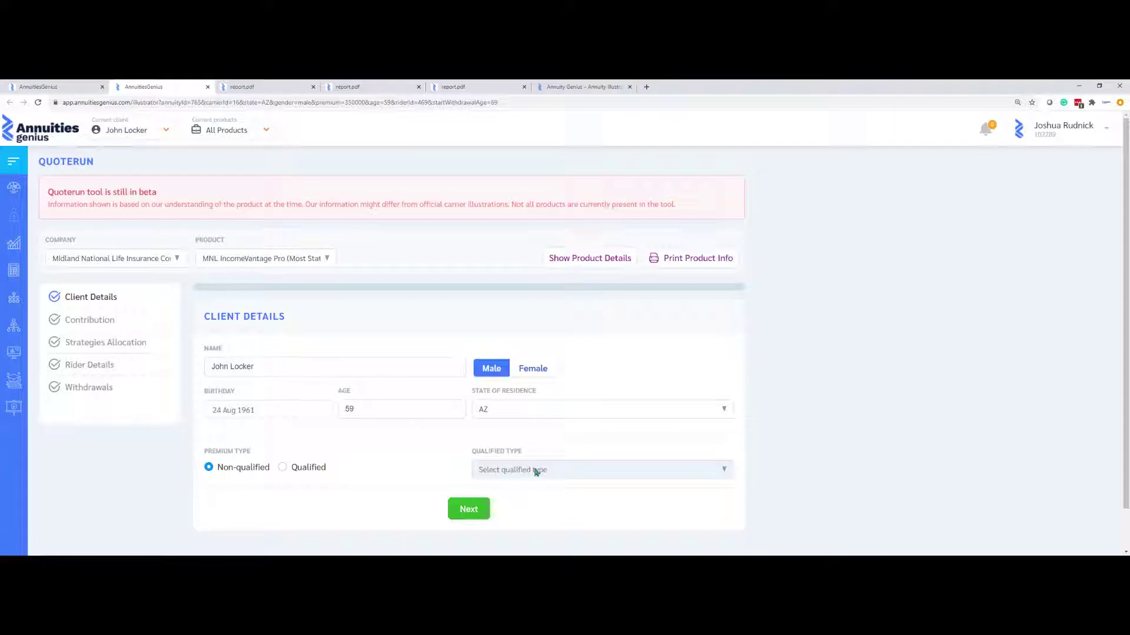
Accept the client details and $350,000 premium, choosing the 6.64% Fidelity index strategy
{"action": "left_click", "coordinate": [468, 510]}
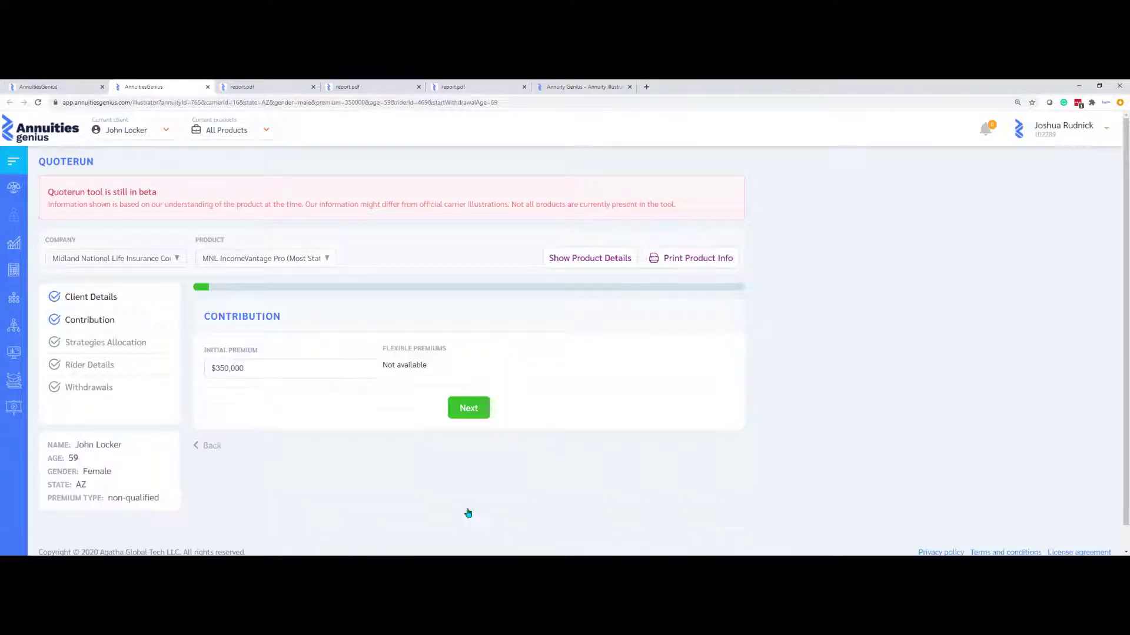
{"action": "left_click", "coordinate": [467, 410]}
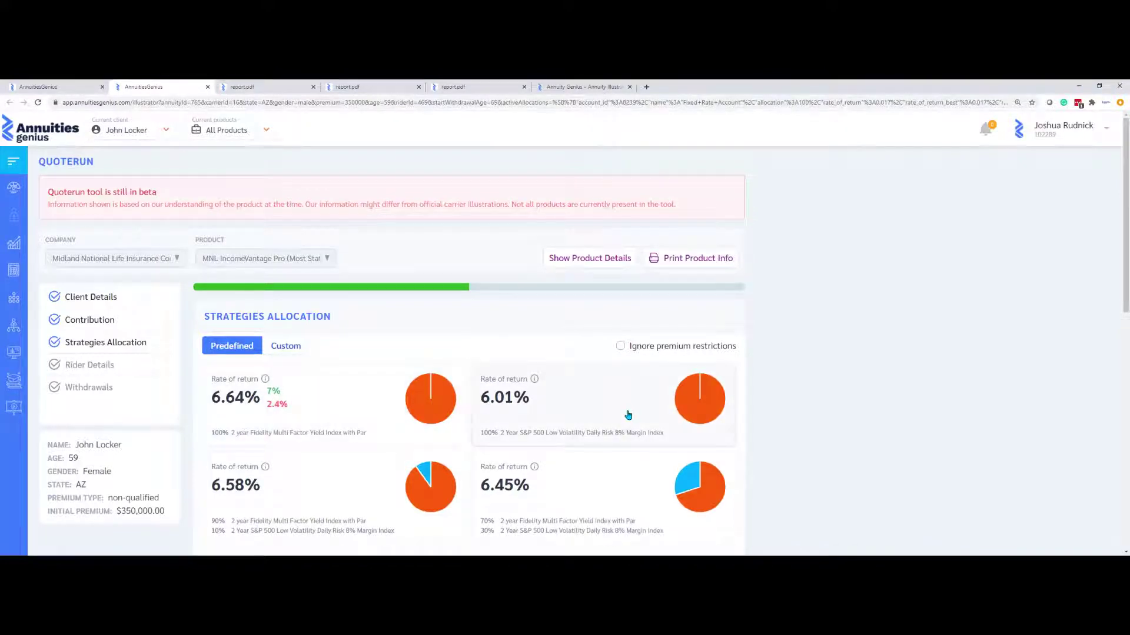
{"action": "left_click", "coordinate": [291, 348]}
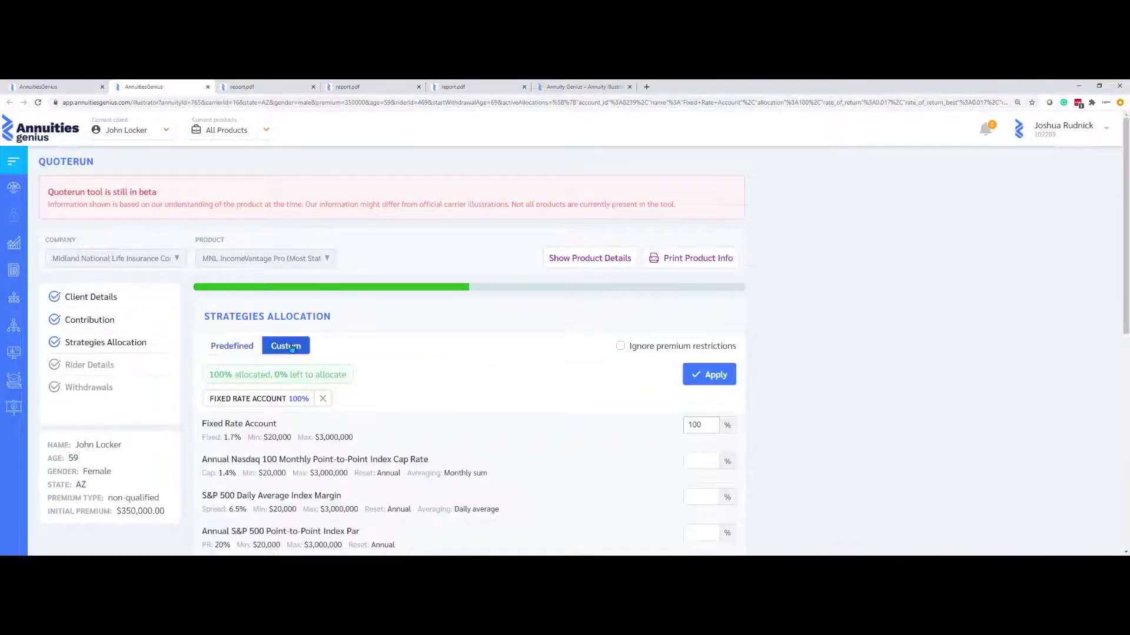
{"action": "left_click", "coordinate": [235, 347]}
{"action": "left_click", "coordinate": [356, 409]}
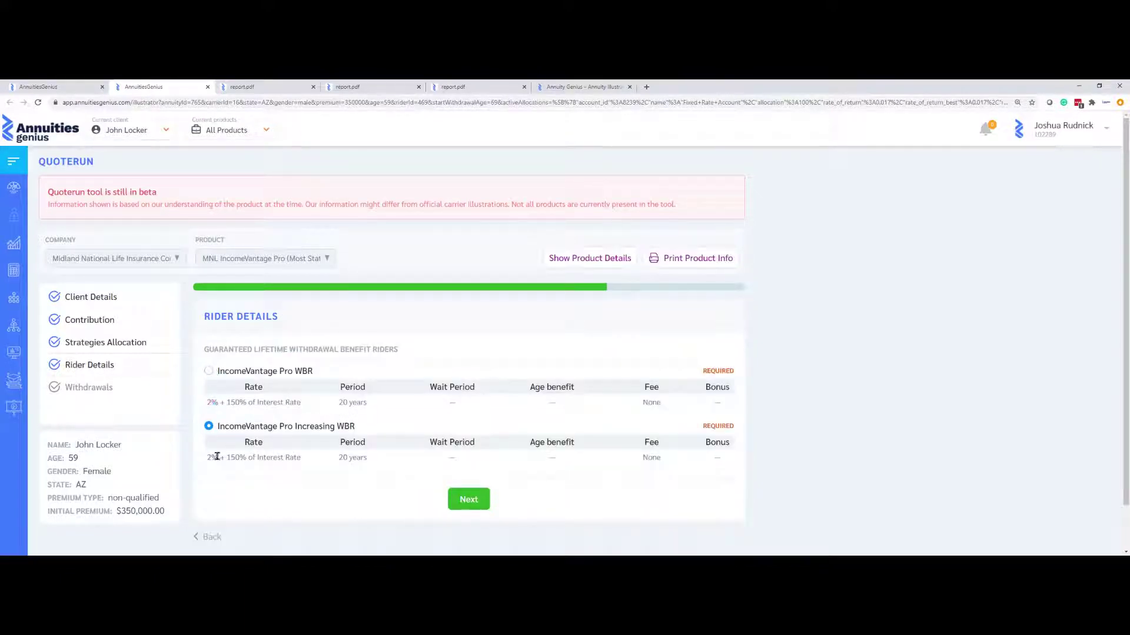
Keep a single Increasing WBR rider, set lifetime withdrawals from age 69, and generate the report
{"action": "left_click", "coordinate": [468, 499]}
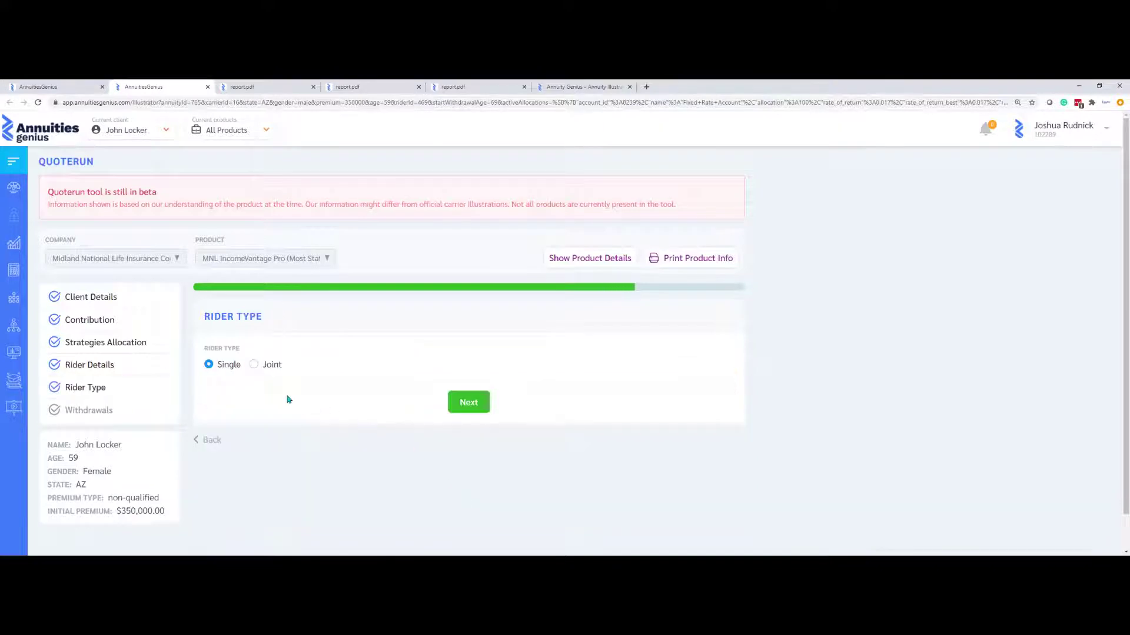
{"action": "left_click", "coordinate": [469, 402]}
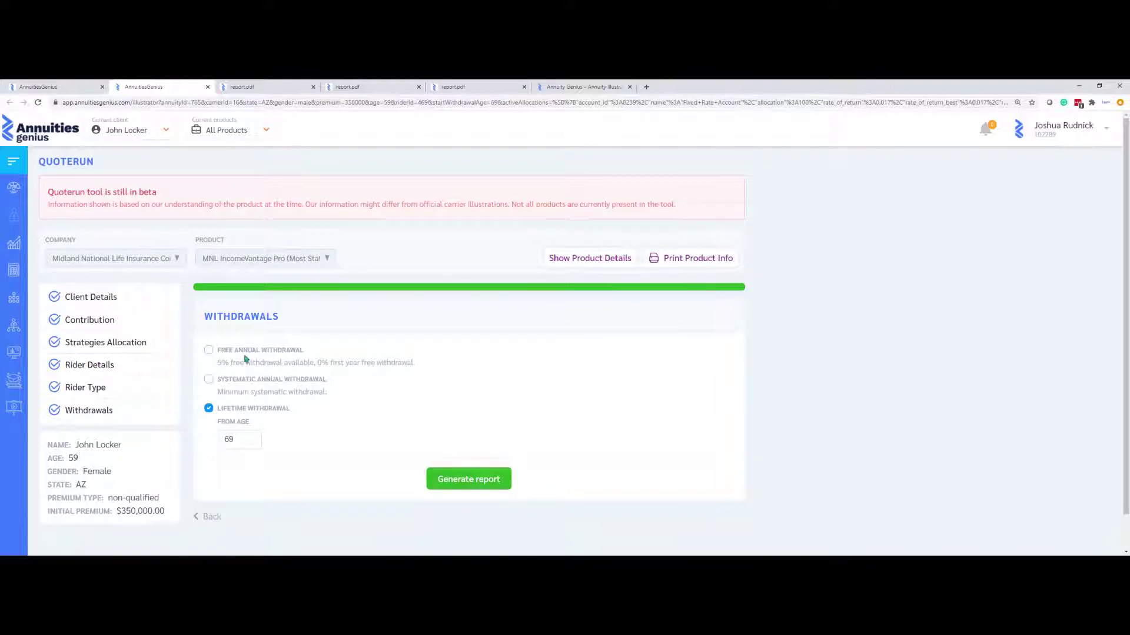
{"action": "left_click", "coordinate": [209, 380]}
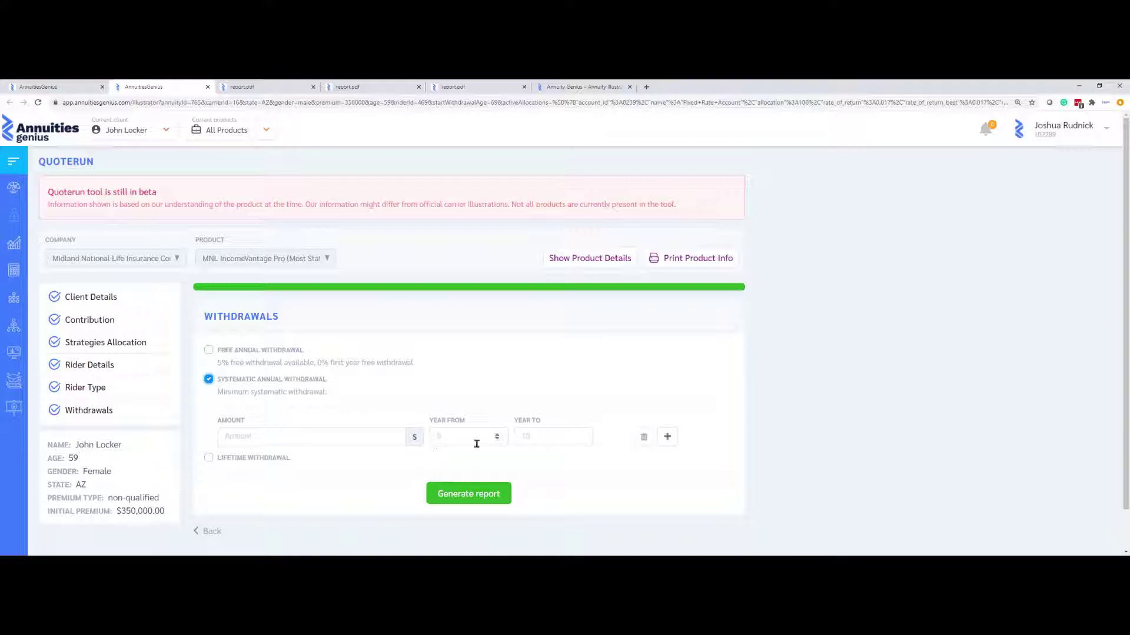
{"action": "left_click", "coordinate": [672, 442]}
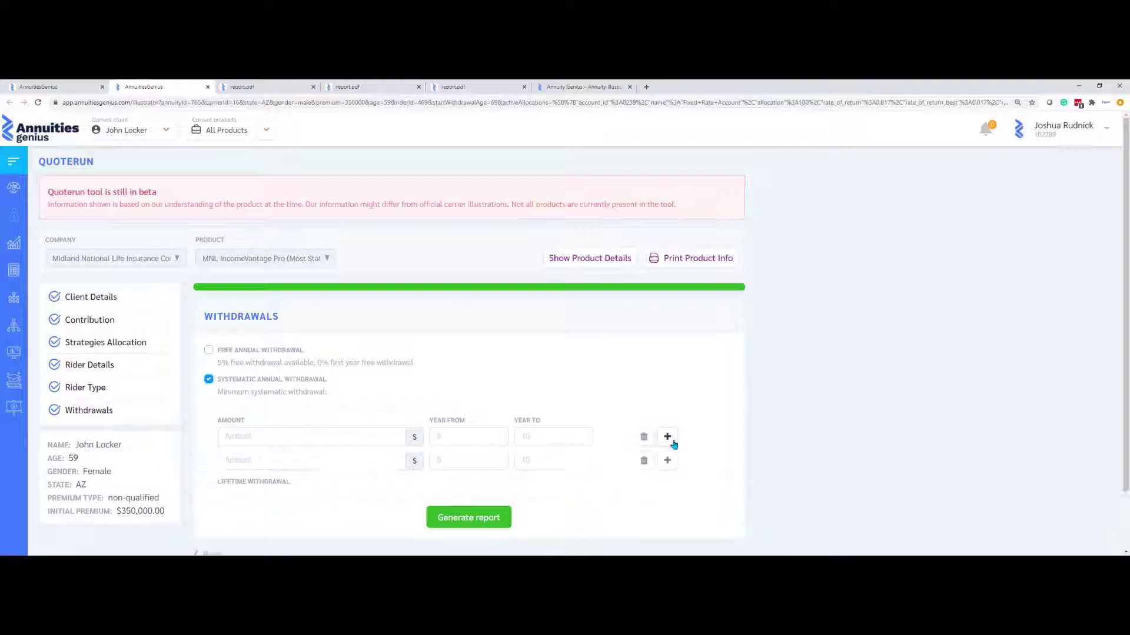
{"action": "left_click", "coordinate": [672, 442]}
{"action": "left_click", "coordinate": [671, 442]}
{"action": "scroll", "coordinate": [630, 440], "scroll_direction": "down", "scroll_amount": 3}
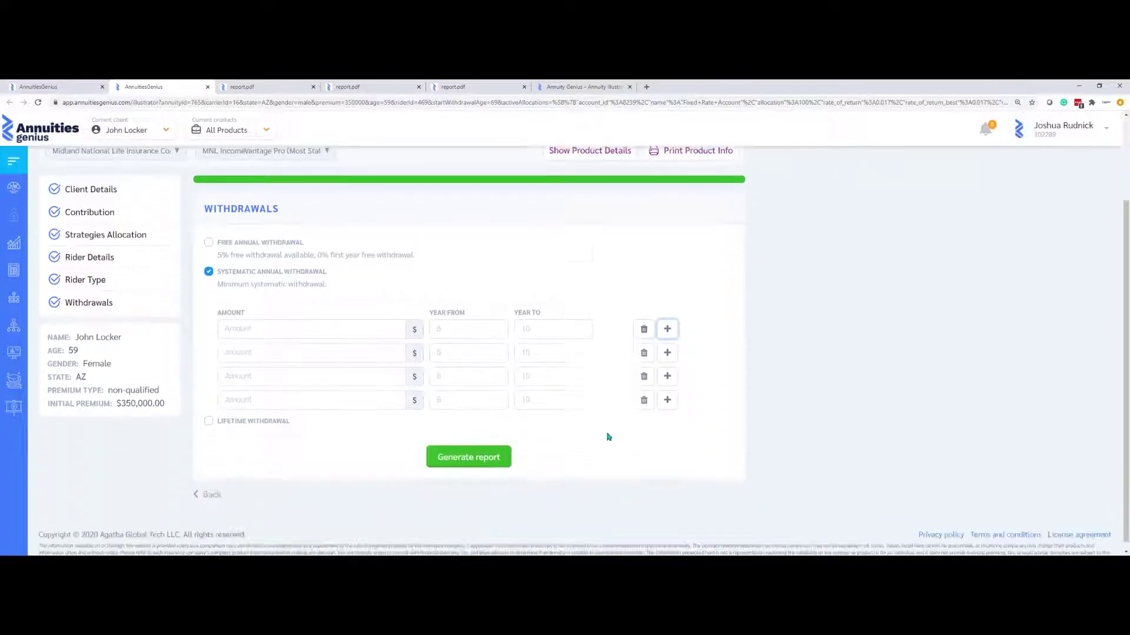
{"action": "left_click", "coordinate": [208, 414]}
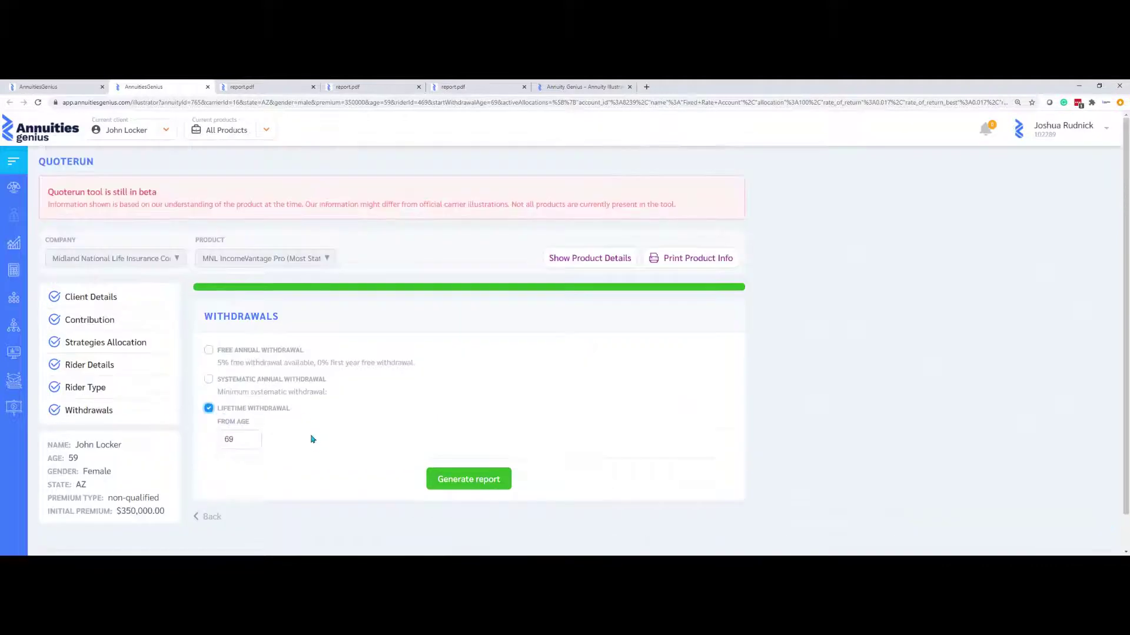
{"action": "left_click", "coordinate": [452, 485]}
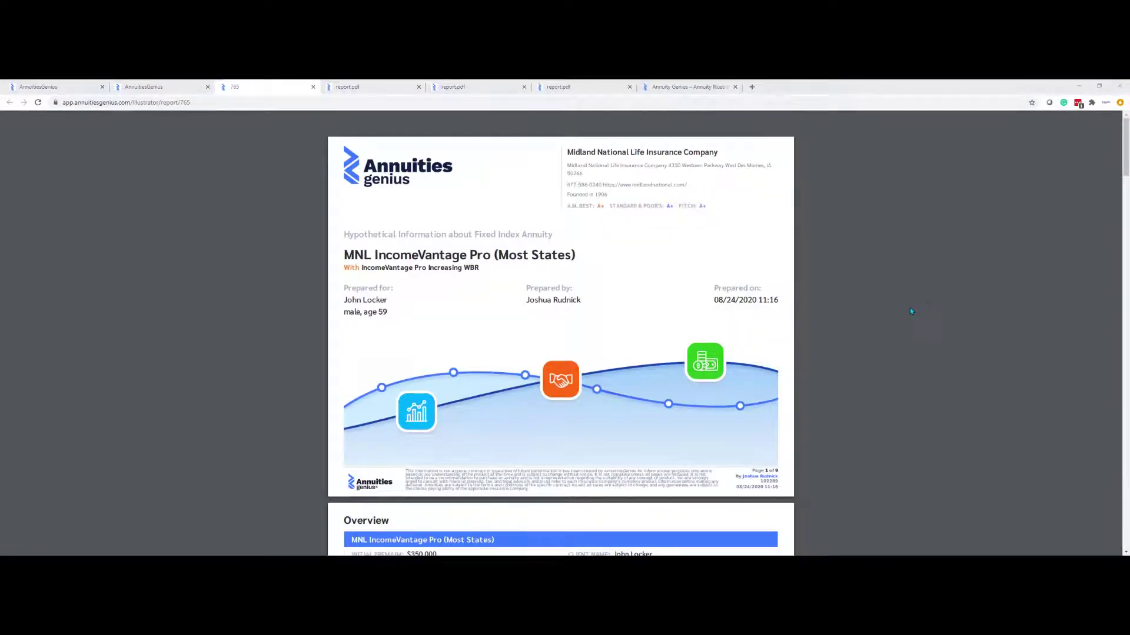
Scroll through the IncomeVantage Pro illustration's value tables, then go back to the earlier Annuities Genius tab
{"action": "scroll", "coordinate": [910, 315], "scroll_direction": "down", "scroll_amount": 4}
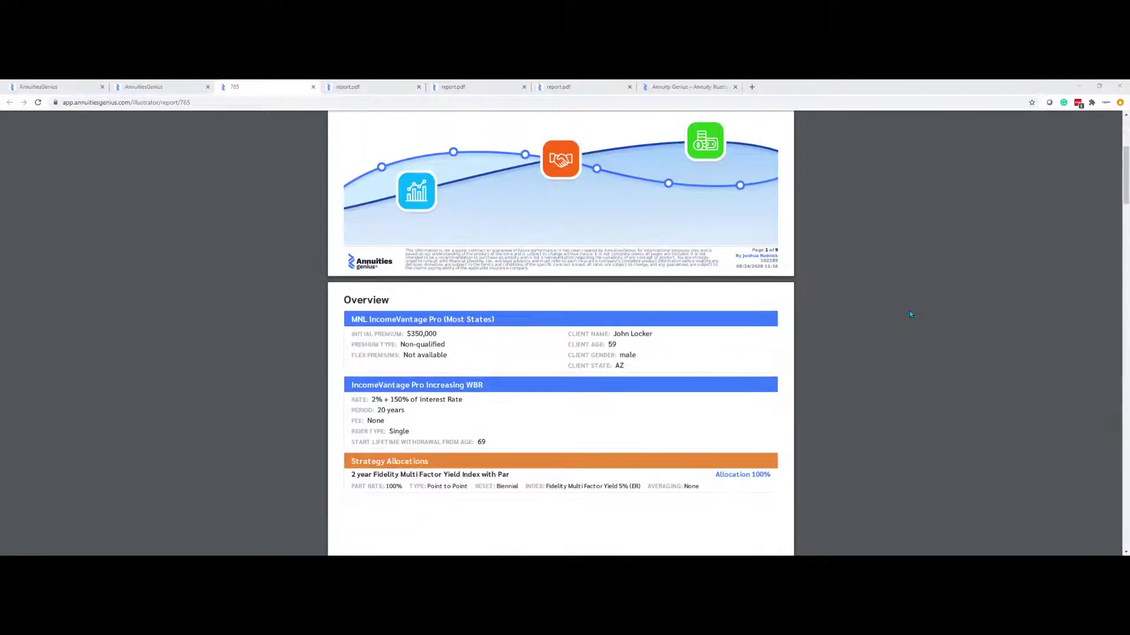
{"action": "scroll", "coordinate": [909, 314], "scroll_direction": "down", "scroll_amount": 5}
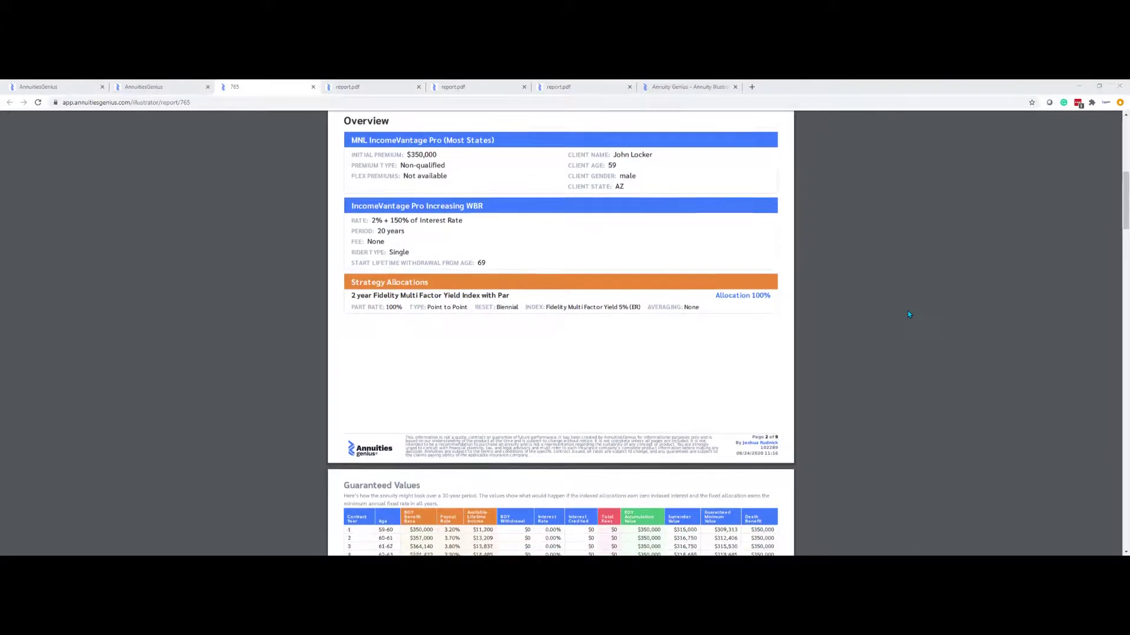
{"action": "scroll", "coordinate": [908, 314], "scroll_direction": "down", "scroll_amount": 5}
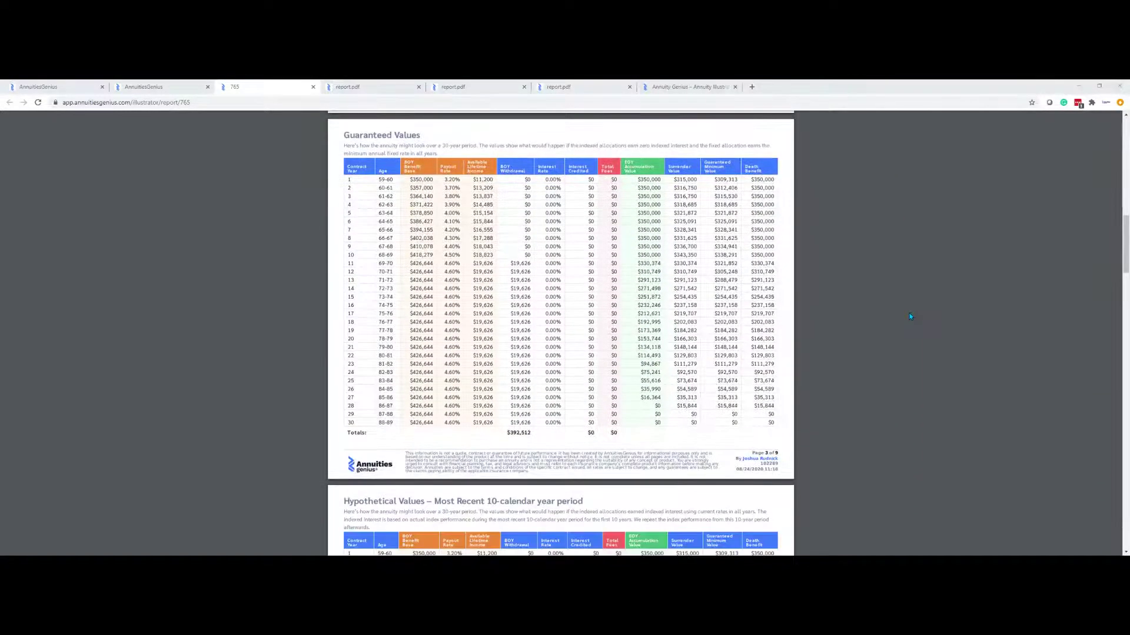
{"action": "scroll", "coordinate": [911, 316], "scroll_direction": "down", "scroll_amount": 6}
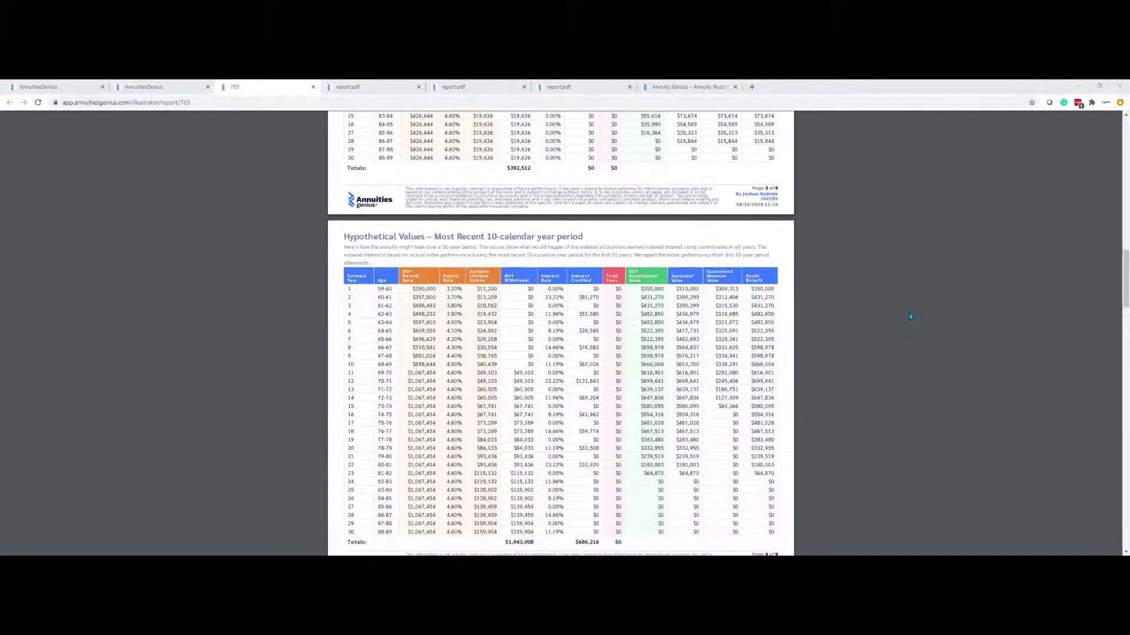
{"action": "scroll", "coordinate": [909, 316], "scroll_direction": "down", "scroll_amount": 5}
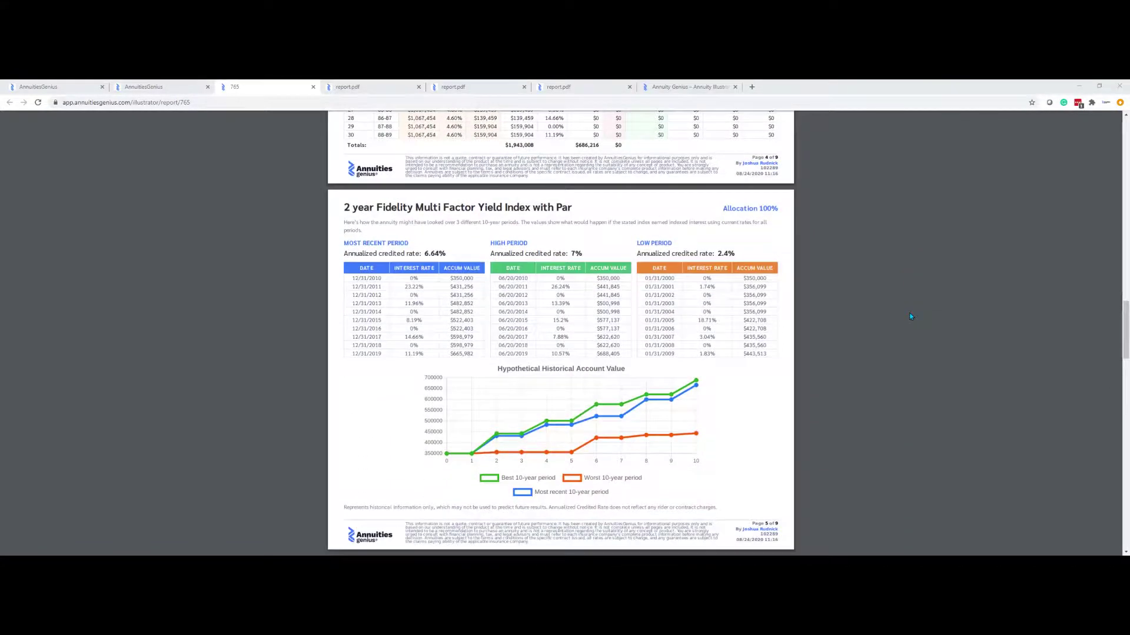
{"action": "scroll", "coordinate": [910, 316], "scroll_direction": "down", "scroll_amount": 6}
{"action": "scroll", "coordinate": [911, 316], "scroll_direction": "down", "scroll_amount": 2}
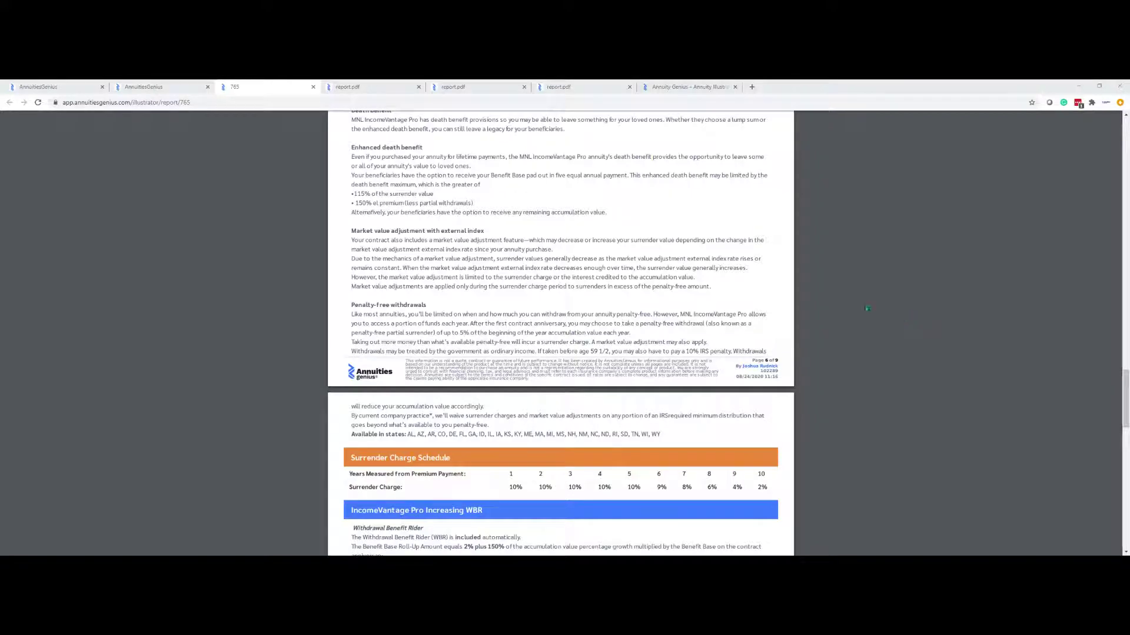
{"action": "left_click", "coordinate": [58, 87]}
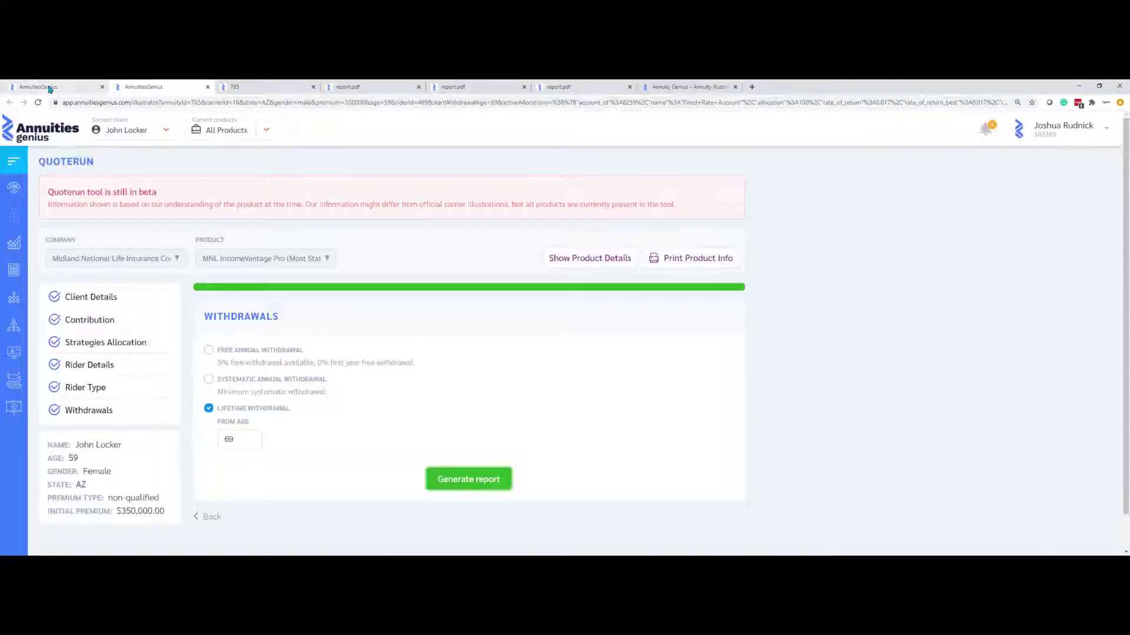
Open the Growth Analyzer and filter for no cap, no spread, no account fee and no rider fee
{"action": "mouse_move", "coordinate": [12, 244]}
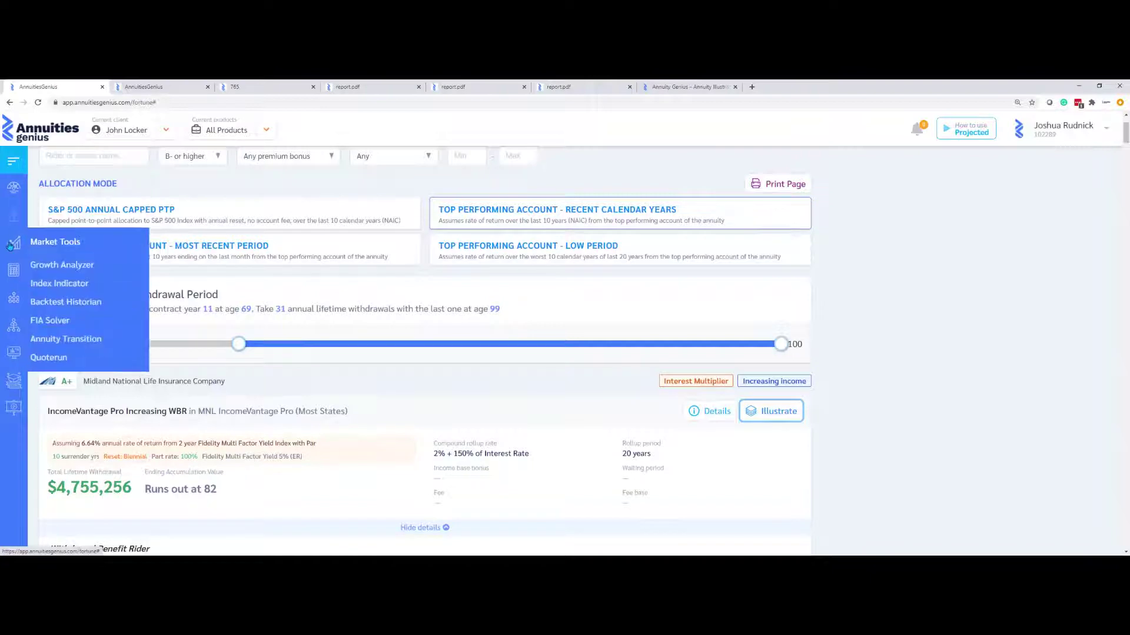
{"action": "left_click", "coordinate": [70, 266]}
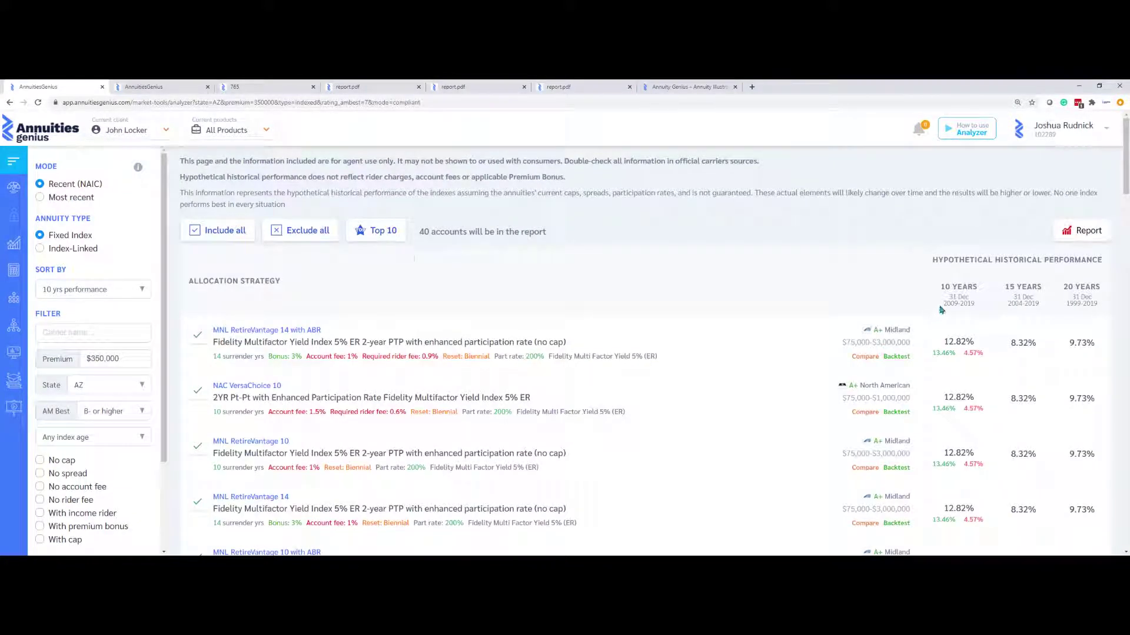
{"action": "left_click_drag", "start_coordinate": [941, 310], "coordinate": [982, 310]}
{"action": "left_click", "coordinate": [710, 264]}
{"action": "scroll", "coordinate": [115, 429], "scroll_direction": "down", "scroll_amount": 2}
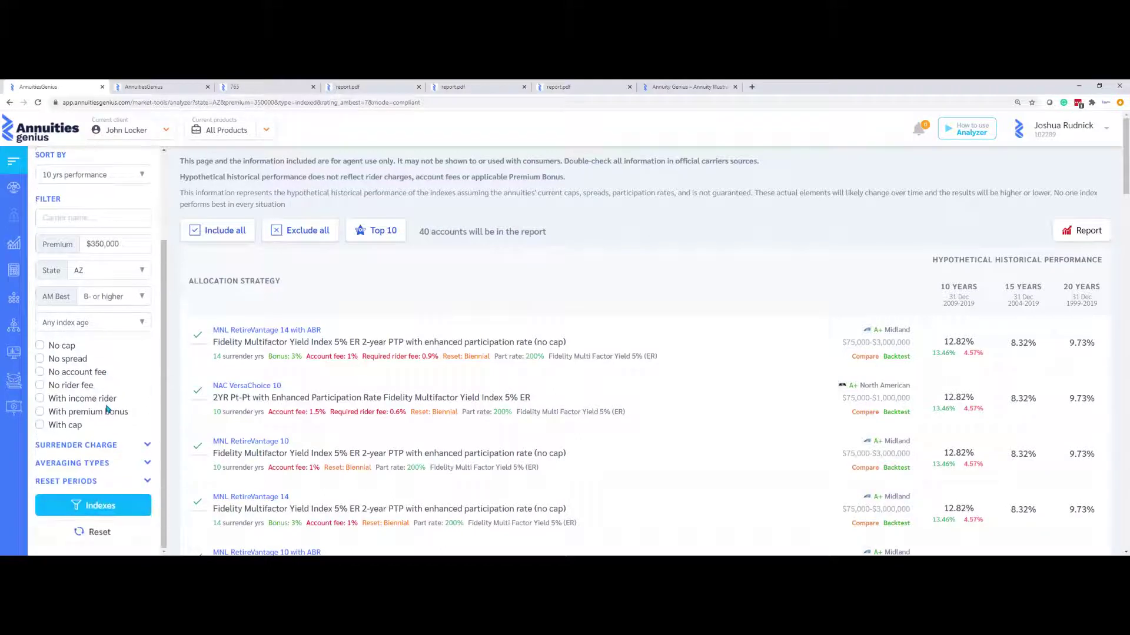
{"action": "left_click", "coordinate": [40, 346]}
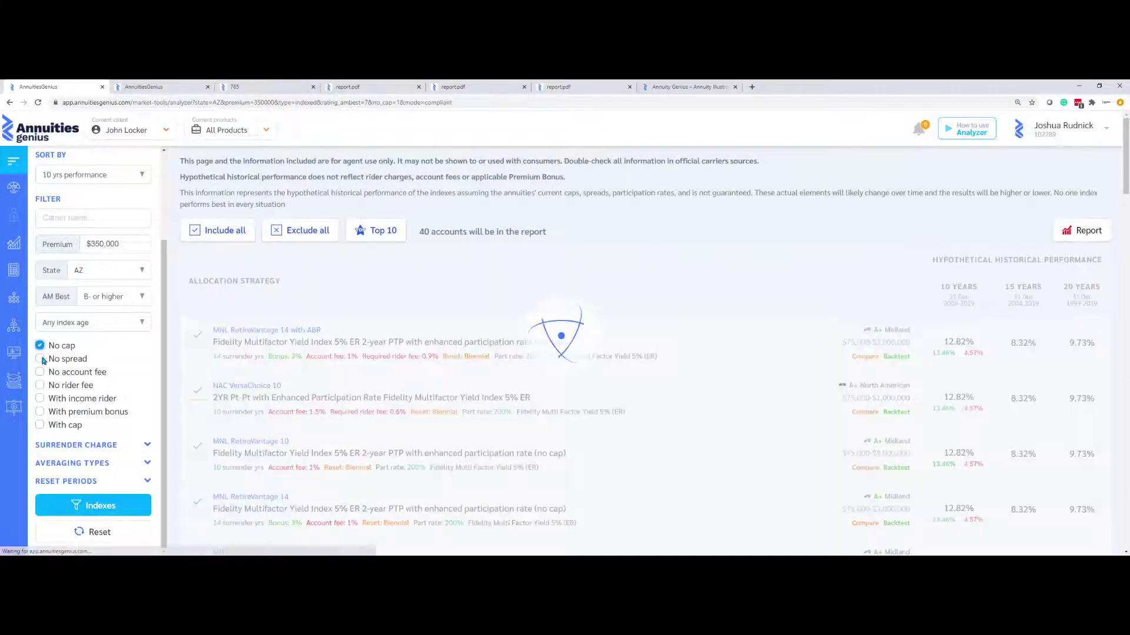
{"action": "left_click", "coordinate": [39, 359]}
{"action": "left_click", "coordinate": [39, 371]}
{"action": "left_click", "coordinate": [40, 383]}
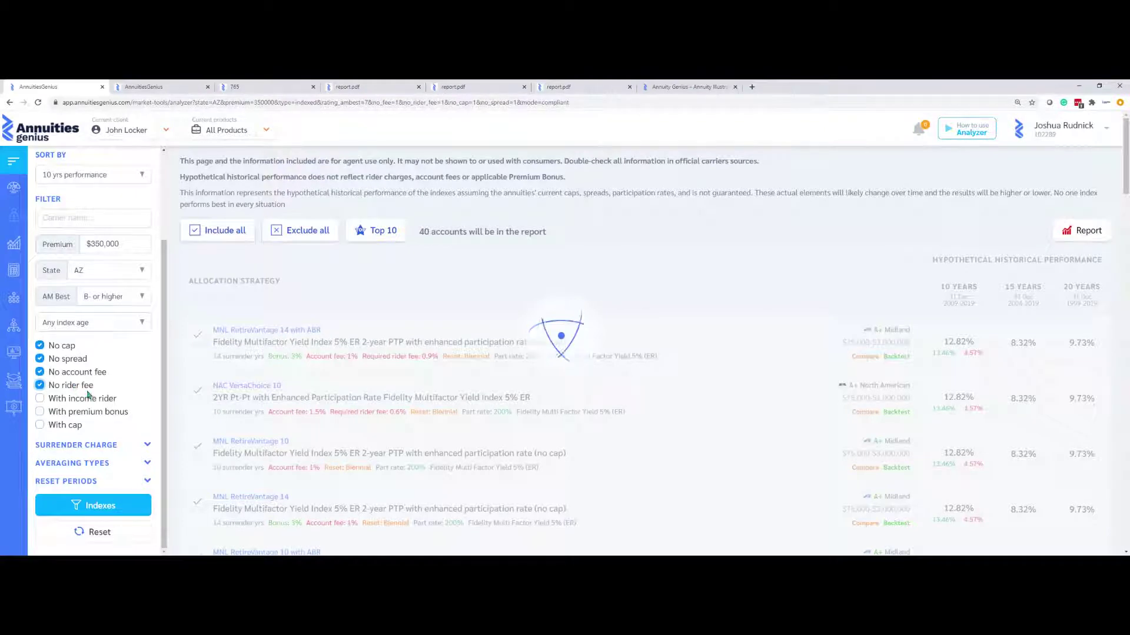
Limit results to 7, 8, 9 and 10-year surrender periods with annual reset
{"action": "left_click", "coordinate": [85, 442]}
{"action": "scroll", "coordinate": [84, 430], "scroll_direction": "down", "scroll_amount": 1}
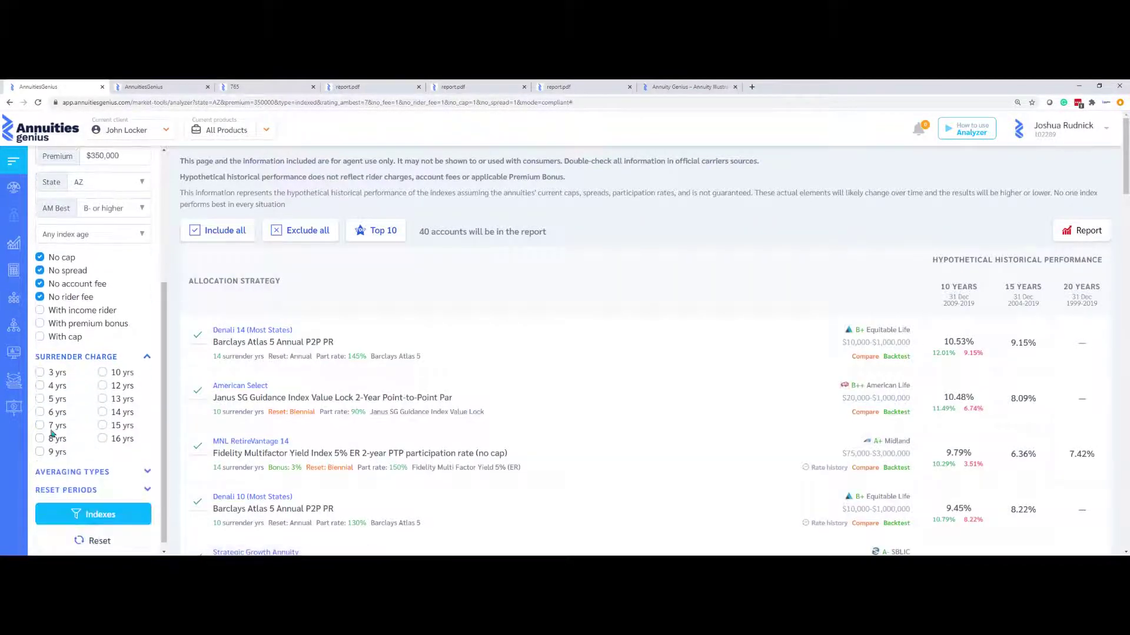
{"action": "left_click", "coordinate": [40, 425]}
{"action": "left_click", "coordinate": [39, 438]}
{"action": "left_click", "coordinate": [39, 451]}
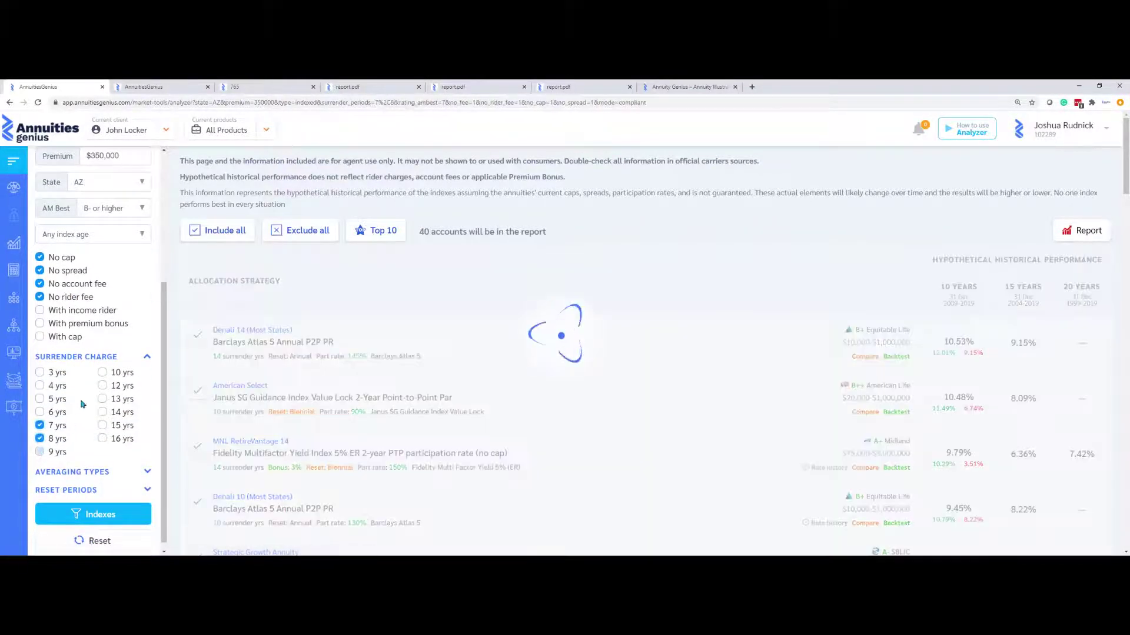
{"action": "left_click", "coordinate": [102, 373]}
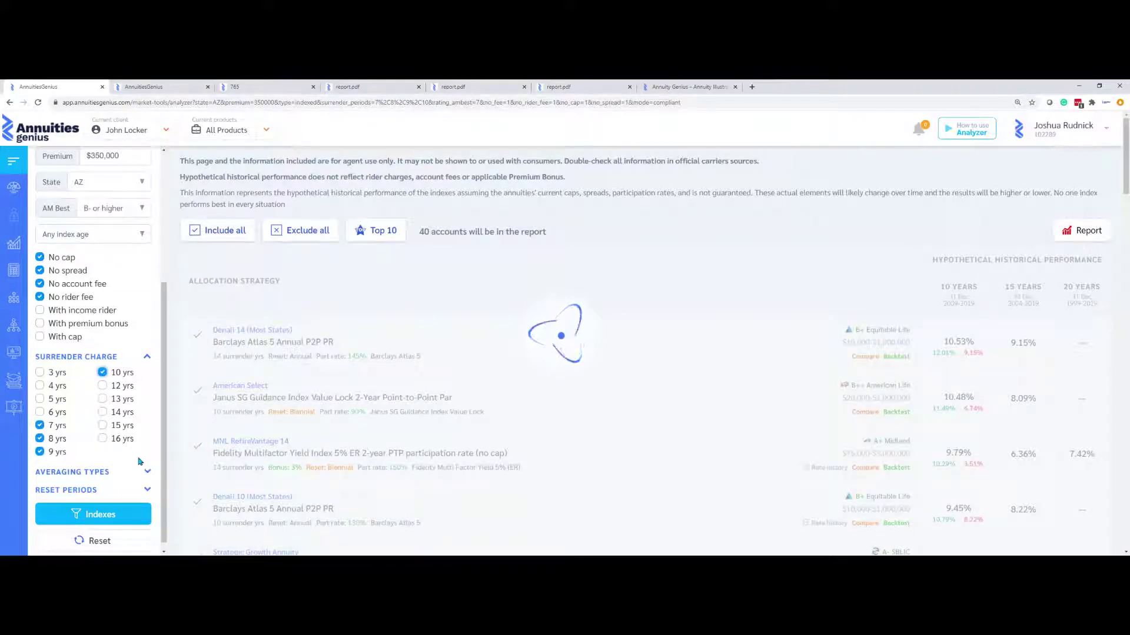
{"action": "left_click", "coordinate": [145, 489]}
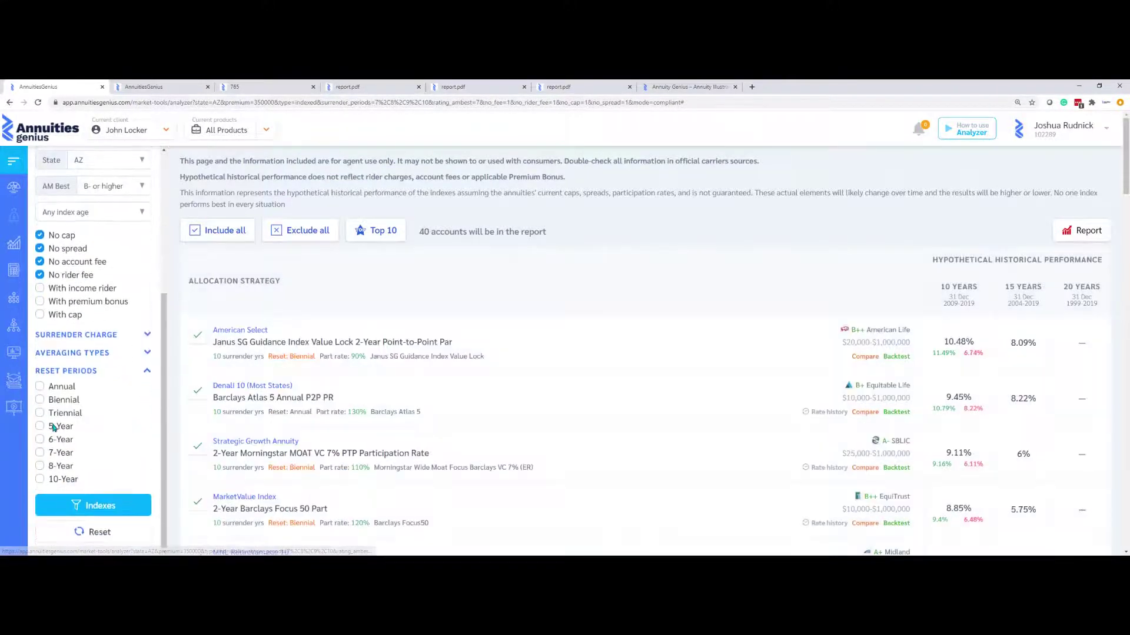
{"action": "left_click", "coordinate": [40, 387]}
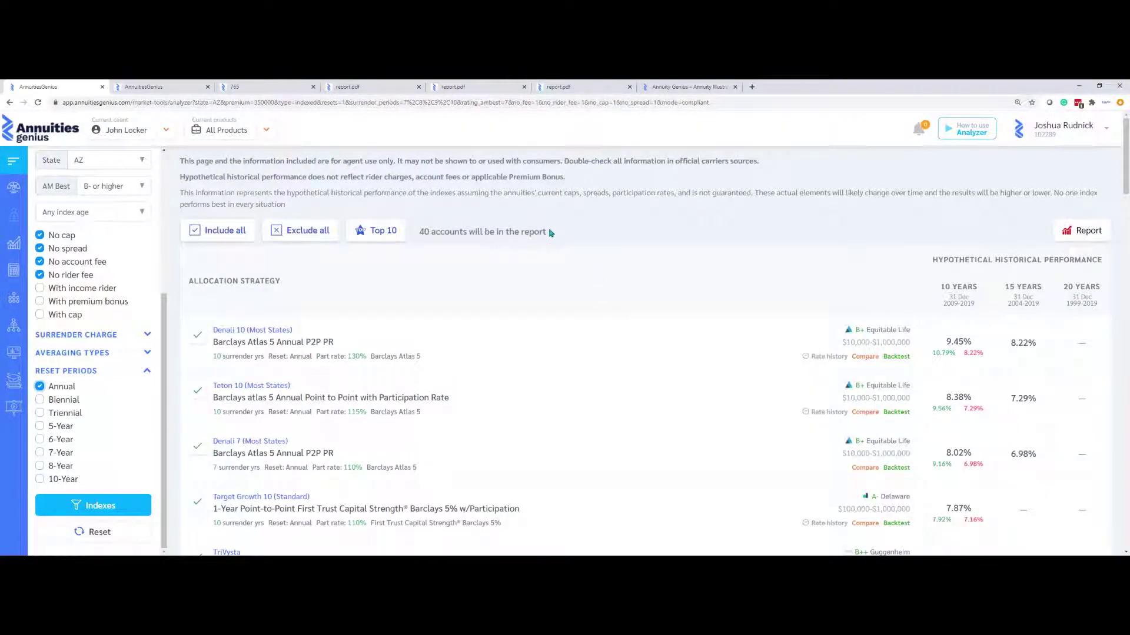
{"action": "left_click_drag", "start_coordinate": [550, 233], "coordinate": [437, 226]}
{"action": "left_click", "coordinate": [464, 264]}
Generate the Analyzer report PDF, view its Allocations page, and return to the analyzer results
{"action": "left_click", "coordinate": [1076, 231]}
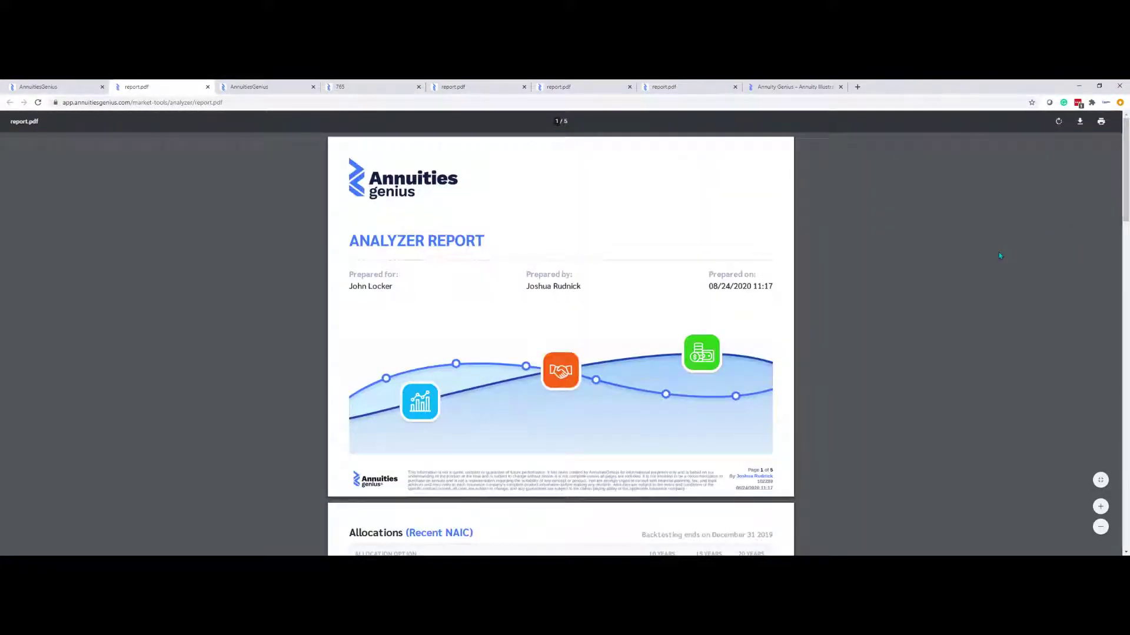
{"action": "scroll", "coordinate": [912, 312], "scroll_direction": "down", "scroll_amount": 1}
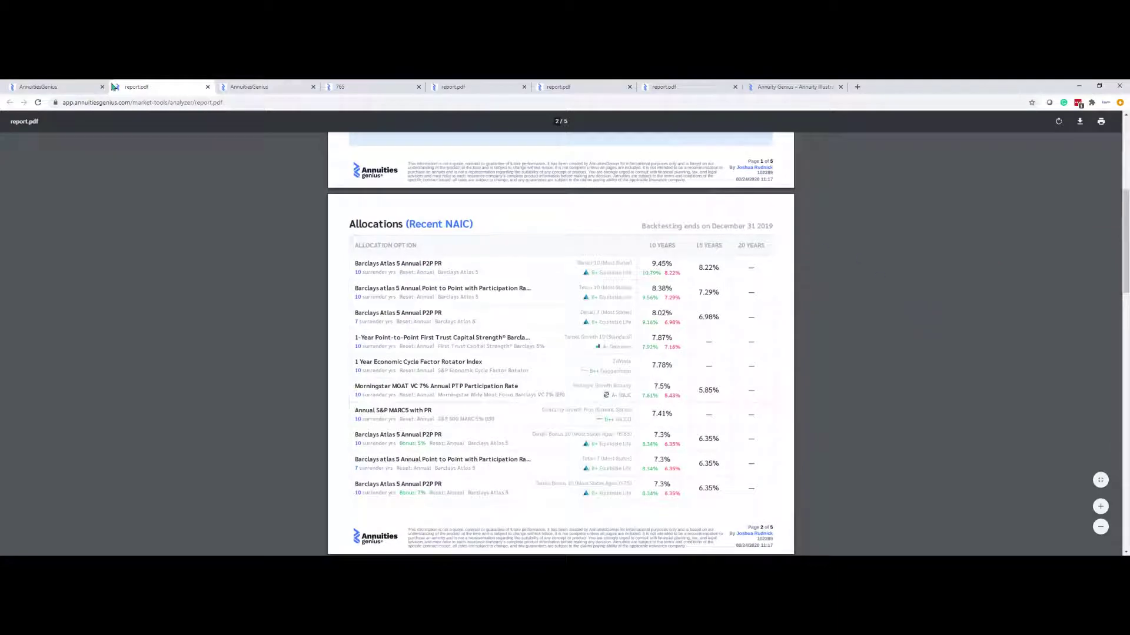
{"action": "left_click", "coordinate": [73, 88]}
{"action": "scroll", "coordinate": [561, 294], "scroll_direction": "down", "scroll_amount": 2}
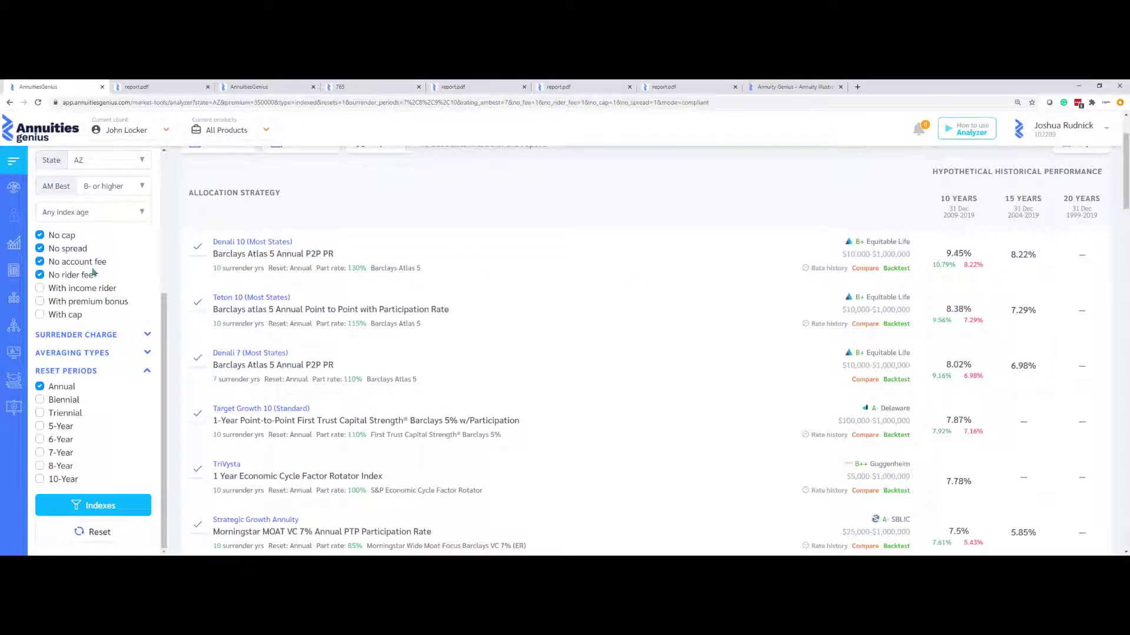
Add Denali 10, Teton 10, Denali 7, Target Growth 10 and TriVysta to Side-by-Side and view them
{"action": "scroll", "coordinate": [100, 257], "scroll_direction": "up", "scroll_amount": 1}
{"action": "scroll", "coordinate": [100, 257], "scroll_direction": "up", "scroll_amount": 4}
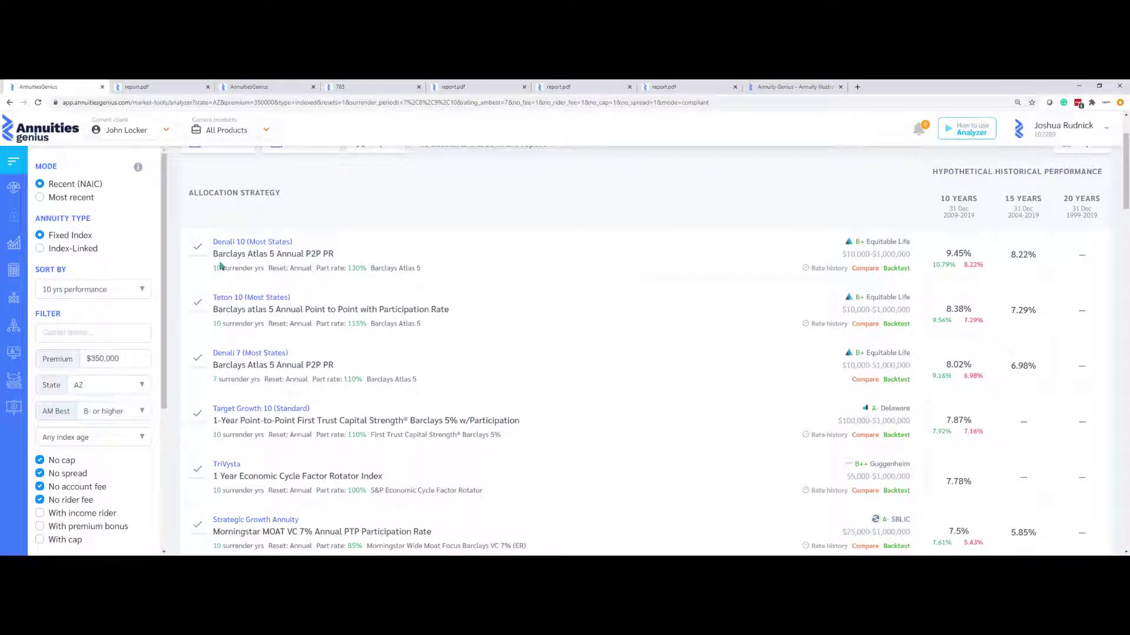
{"action": "left_click", "coordinate": [865, 268]}
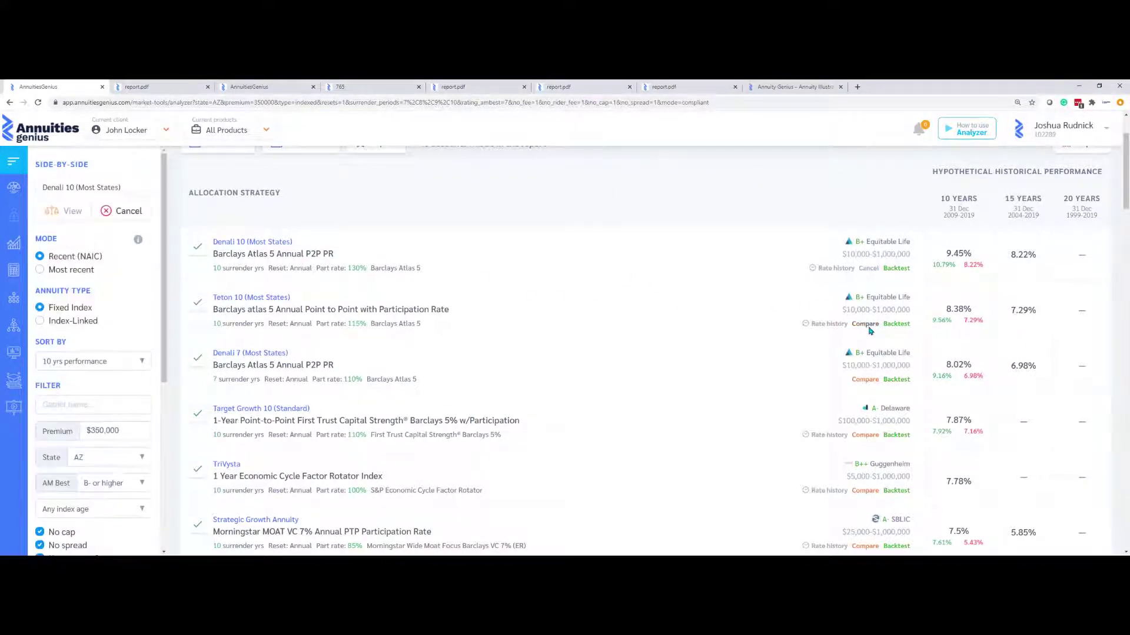
{"action": "left_click", "coordinate": [864, 324]}
{"action": "left_click", "coordinate": [865, 380]}
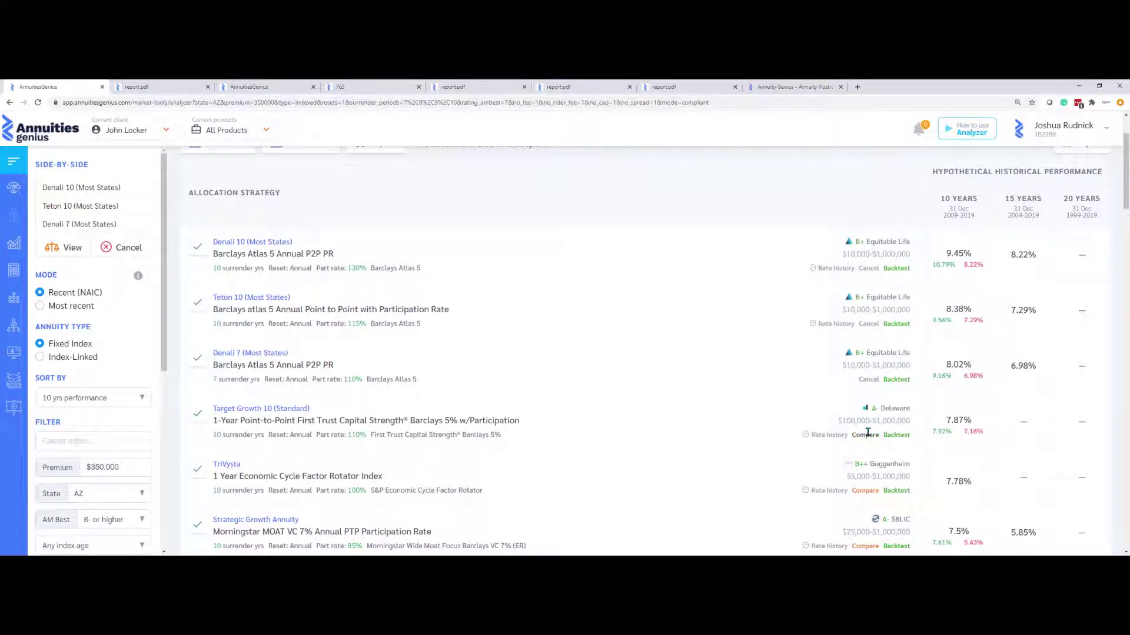
{"action": "left_click", "coordinate": [865, 434]}
{"action": "left_click", "coordinate": [865, 490]}
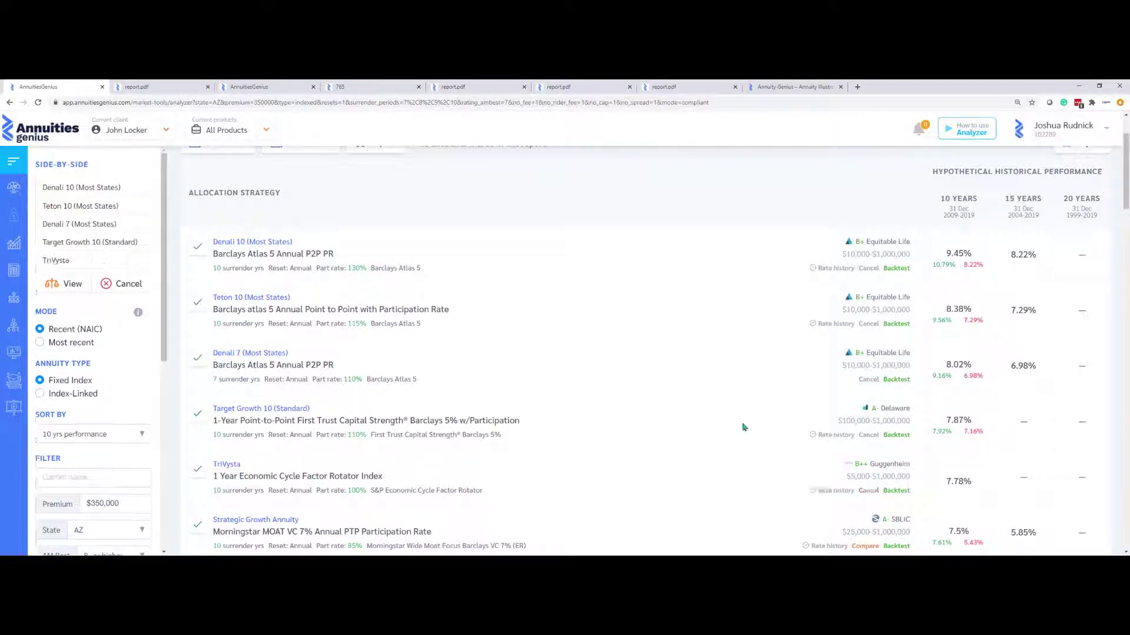
{"action": "left_click", "coordinate": [70, 285]}
Print the five-annuity side-by-side comparison to PDF, skim it, and return to the analyzer results
{"action": "scroll", "coordinate": [480, 329], "scroll_direction": "down", "scroll_amount": 1}
{"action": "scroll", "coordinate": [479, 331], "scroll_direction": "down", "scroll_amount": 10}
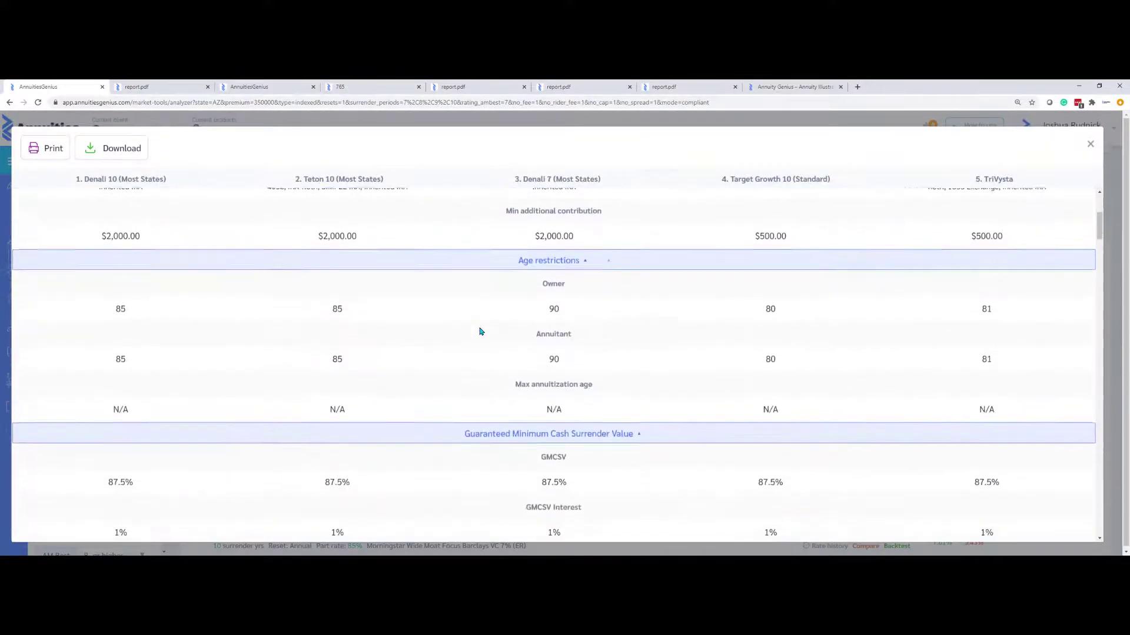
{"action": "scroll", "coordinate": [479, 331], "scroll_direction": "down", "scroll_amount": 6}
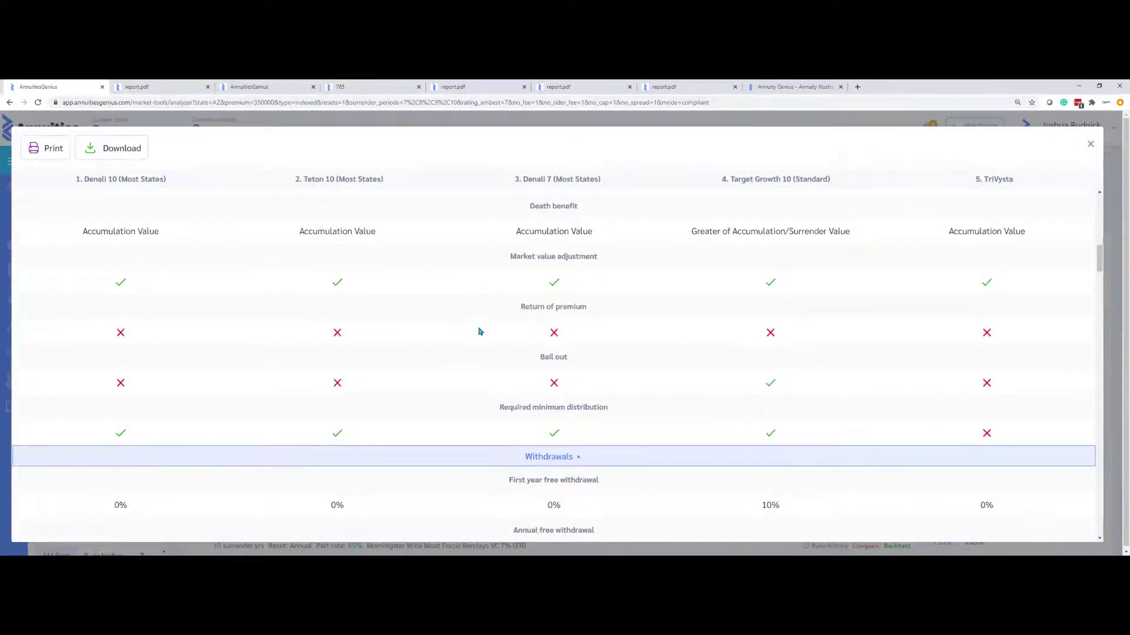
{"action": "left_click", "coordinate": [44, 149]}
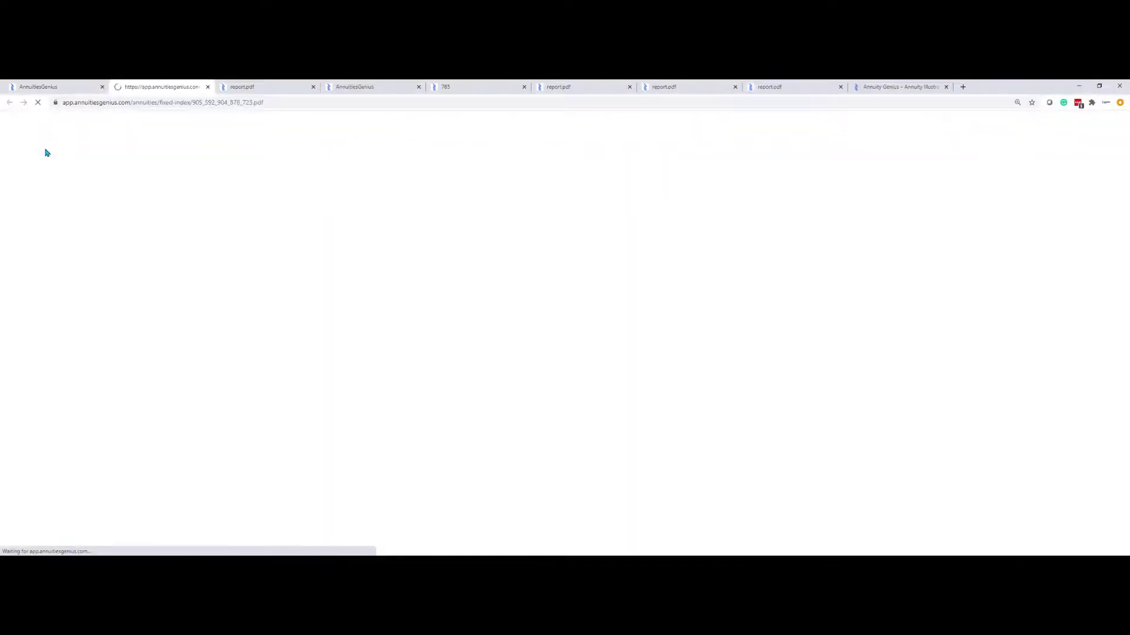
{"action": "scroll", "coordinate": [251, 226], "scroll_direction": "down", "scroll_amount": 10}
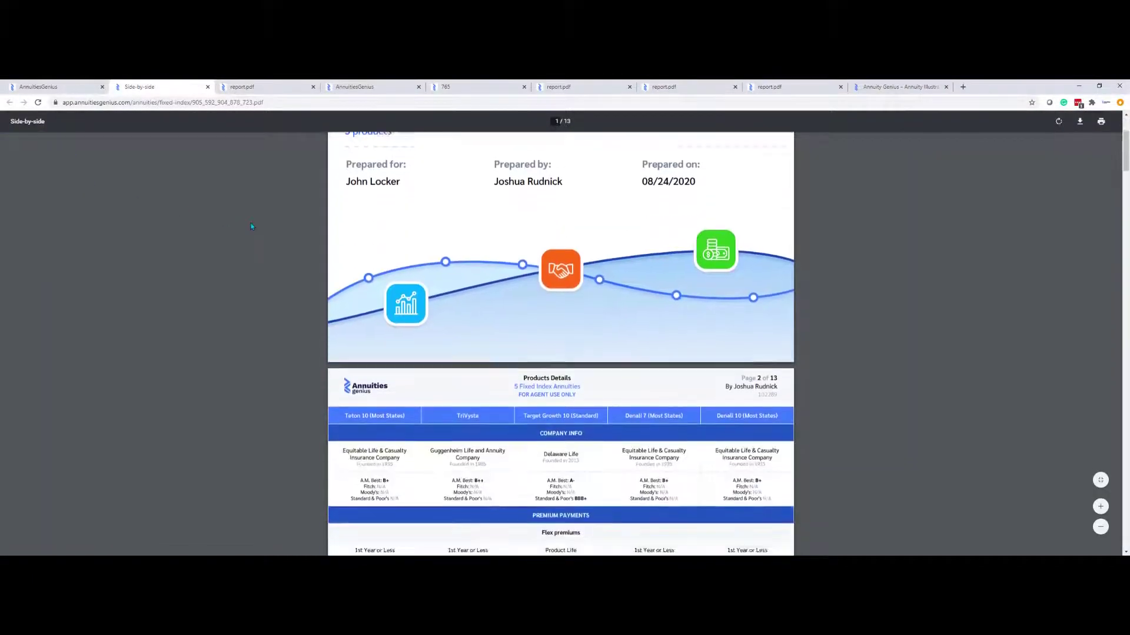
{"action": "scroll", "coordinate": [252, 227], "scroll_direction": "down", "scroll_amount": 3}
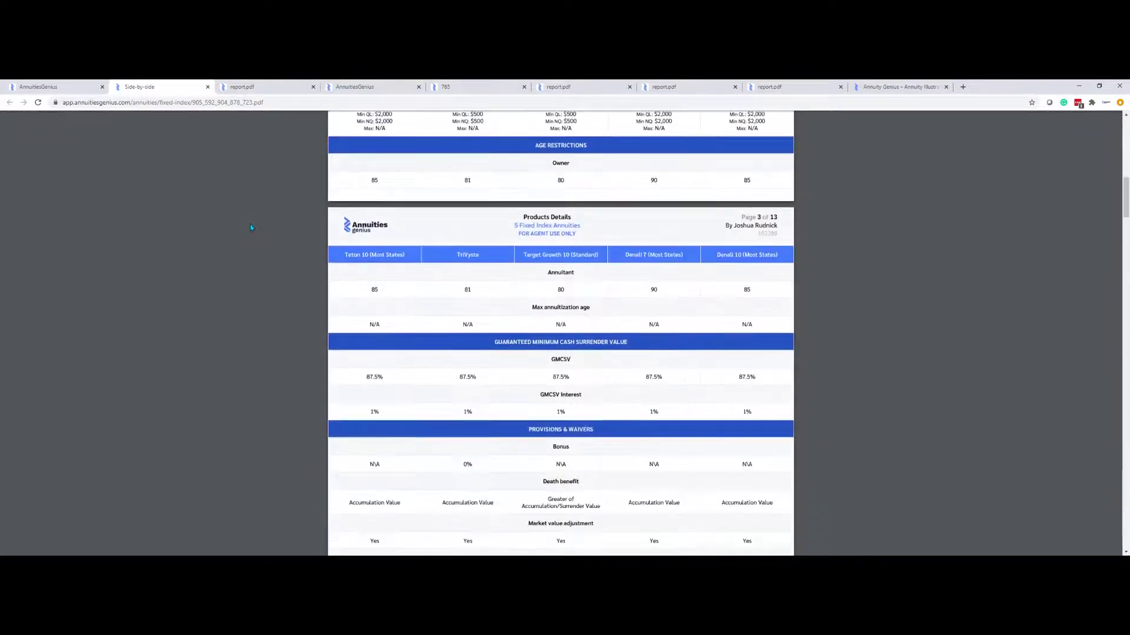
{"action": "left_click", "coordinate": [57, 89]}
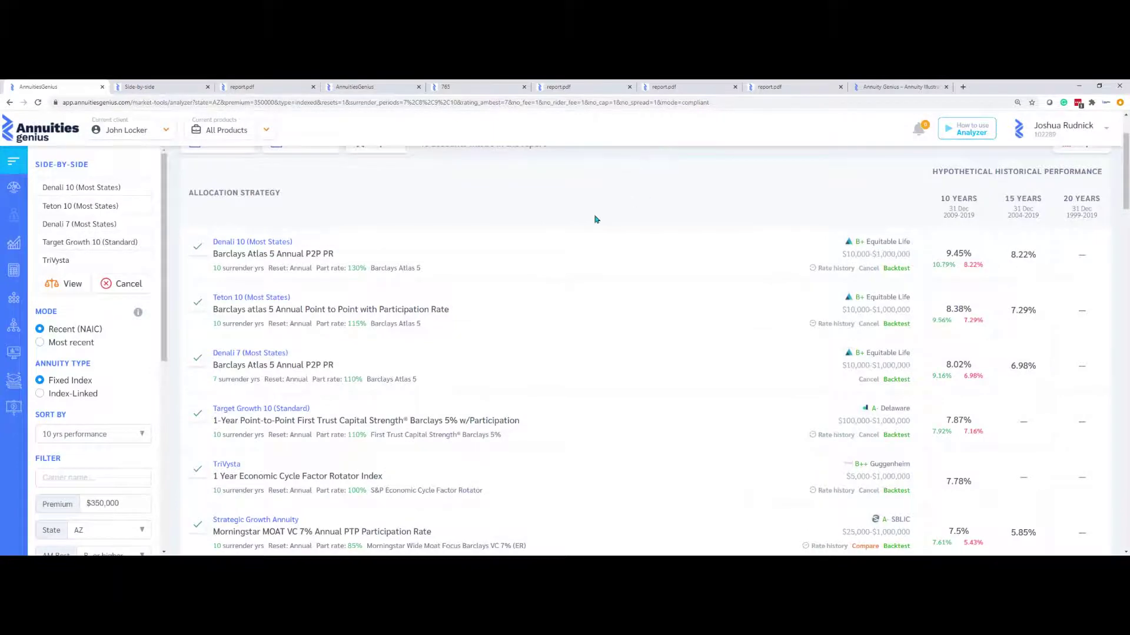
View the rate history of Denali 10's Barclays Atlas 5 Annual P2P PR strategy, then run its backtest
{"action": "scroll", "coordinate": [594, 219], "scroll_direction": "up", "scroll_amount": 2}
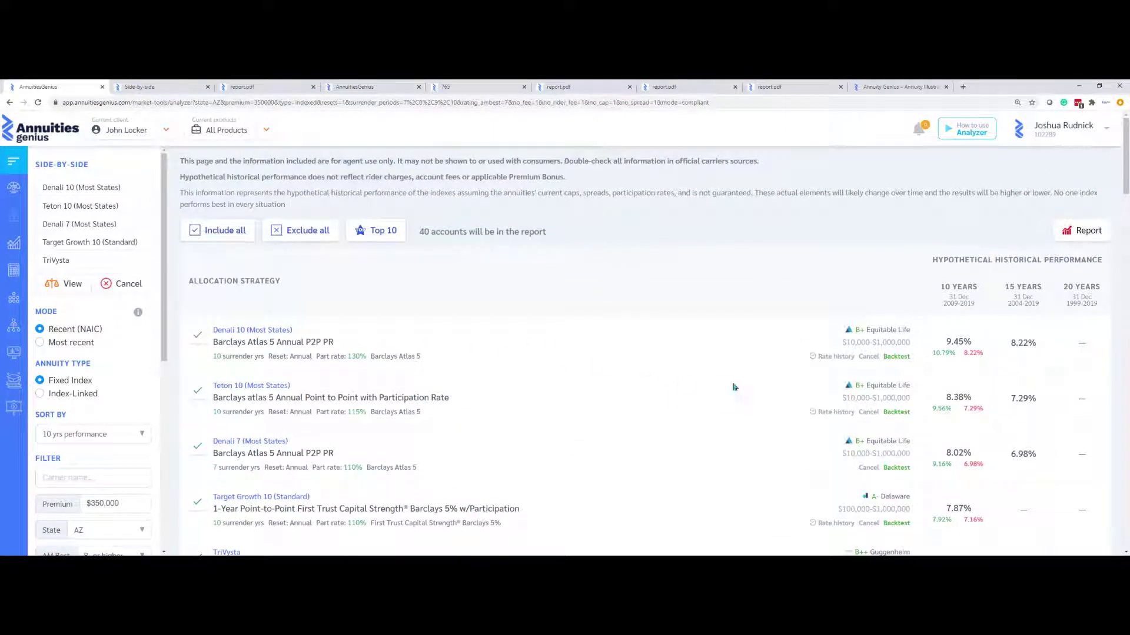
{"action": "left_click", "coordinate": [835, 357]}
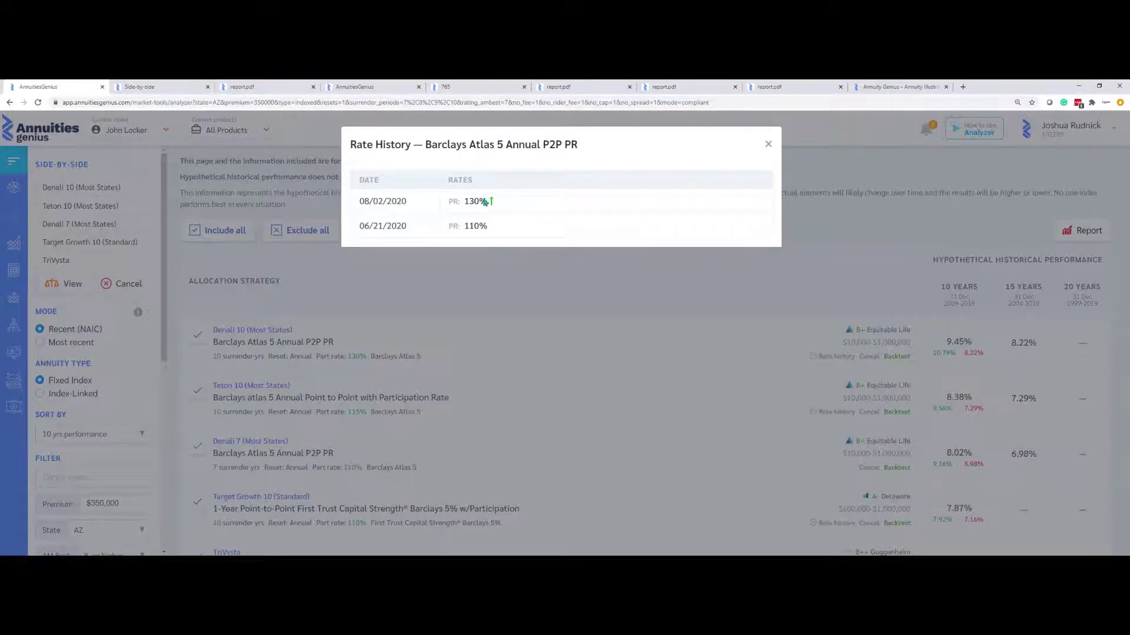
{"action": "left_click", "coordinate": [540, 290]}
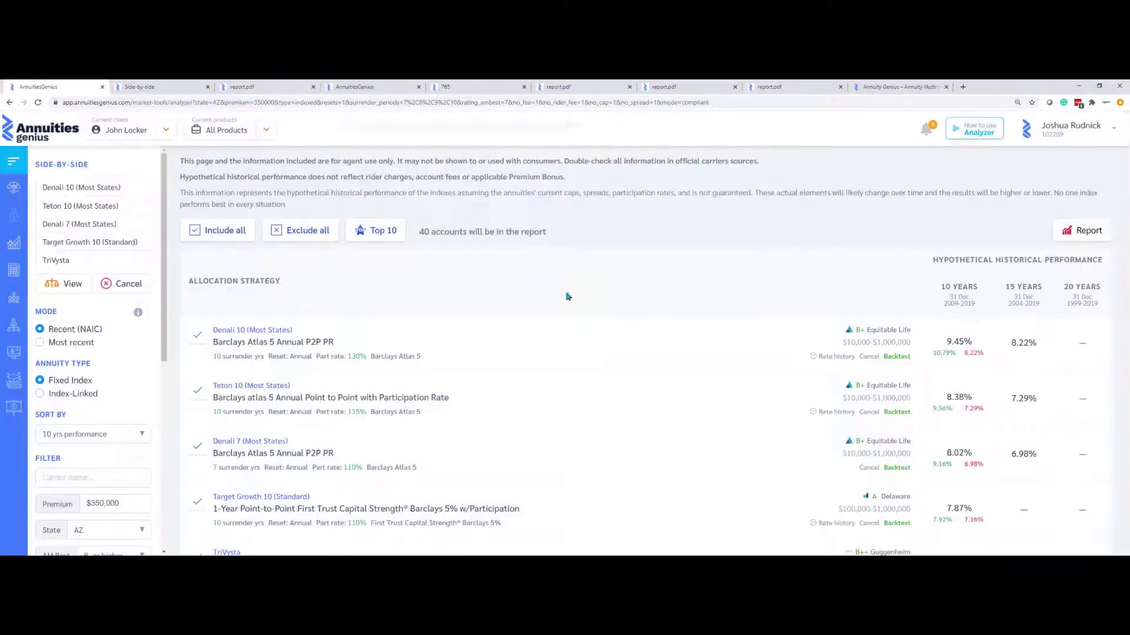
{"action": "left_click", "coordinate": [896, 356]}
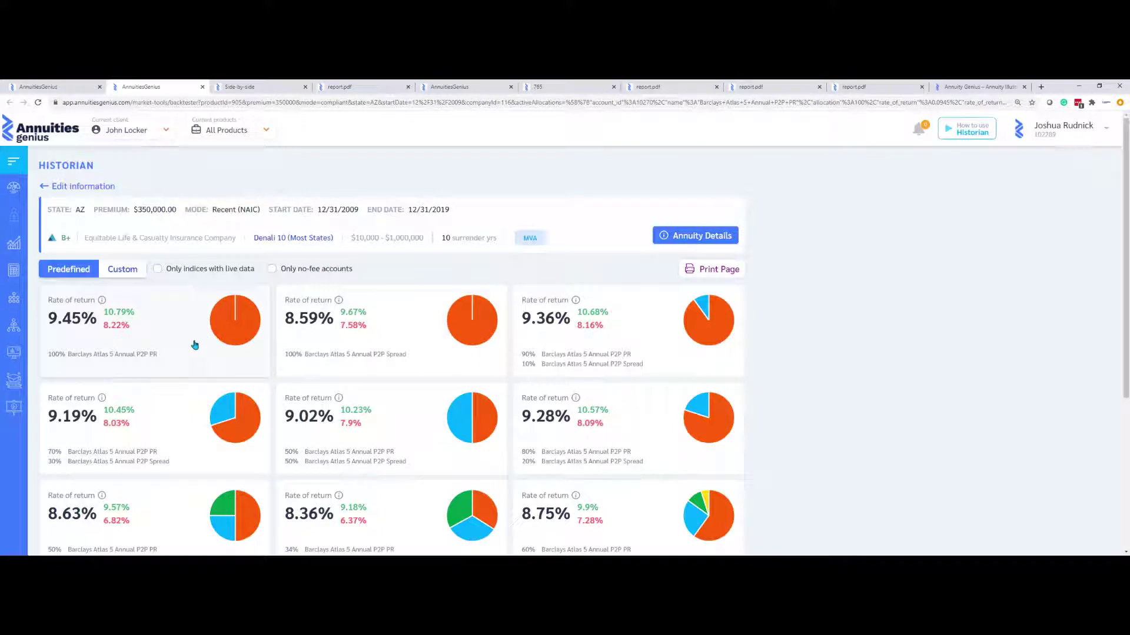
Review the 100% Barclays Atlas 5 Annual P2P PR backtest charts and tables, then open Denali 10's annuity details
{"action": "left_click", "coordinate": [152, 314]}
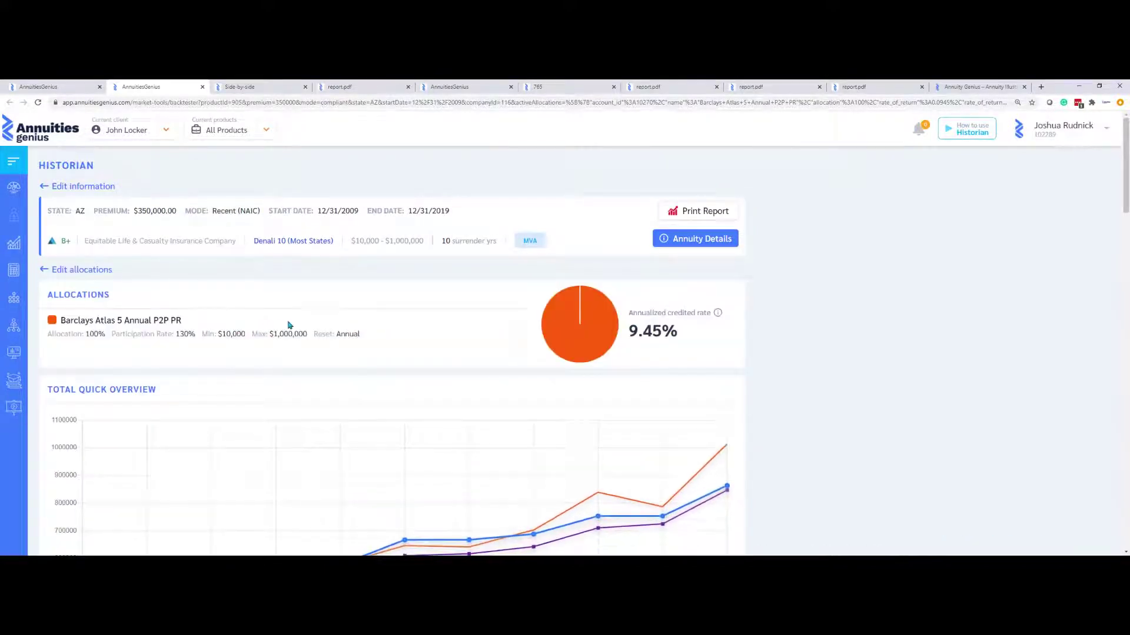
{"action": "scroll", "coordinate": [413, 326], "scroll_direction": "down", "scroll_amount": 1}
{"action": "scroll", "coordinate": [413, 326], "scroll_direction": "down", "scroll_amount": 6}
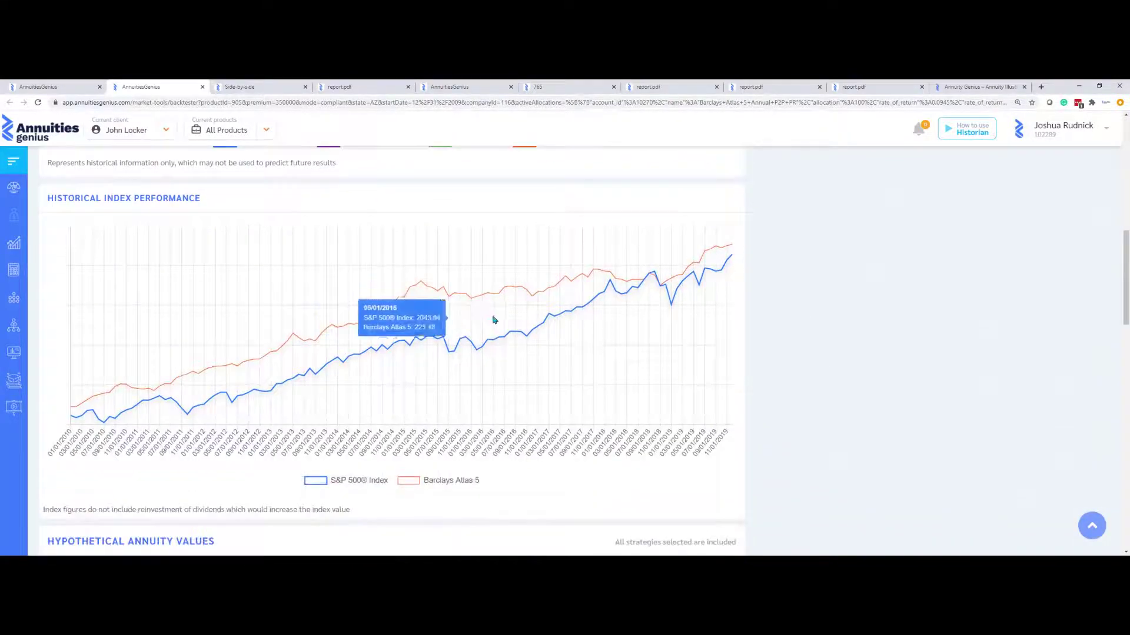
{"action": "scroll", "coordinate": [494, 318], "scroll_direction": "down", "scroll_amount": 3}
{"action": "scroll", "coordinate": [494, 318], "scroll_direction": "down", "scroll_amount": 3}
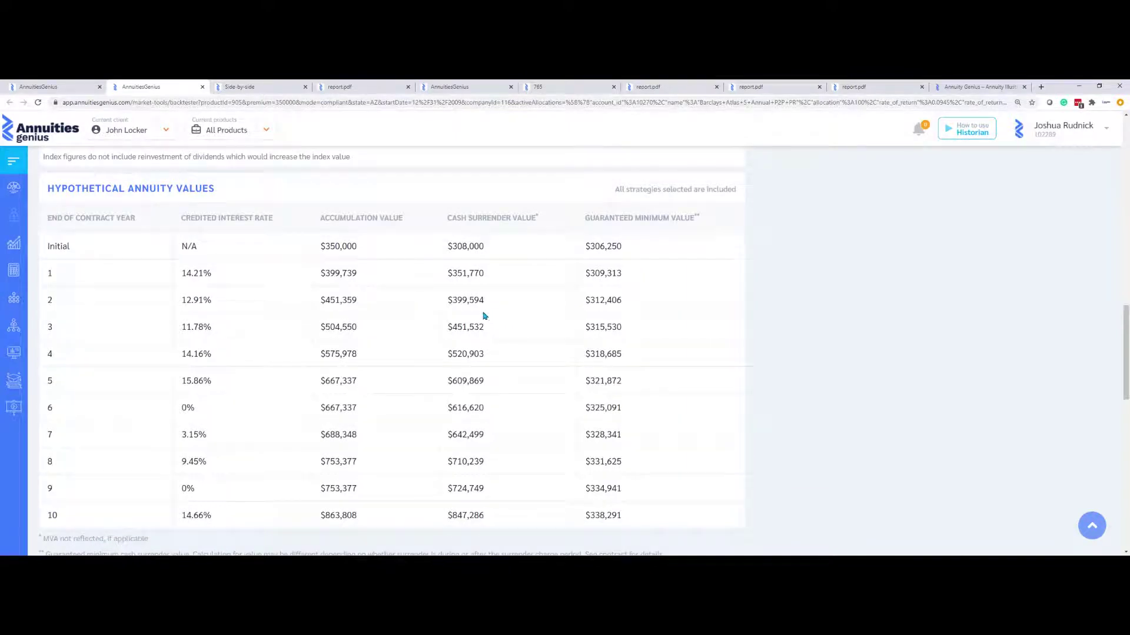
{"action": "scroll", "coordinate": [338, 400], "scroll_direction": "down", "scroll_amount": 5}
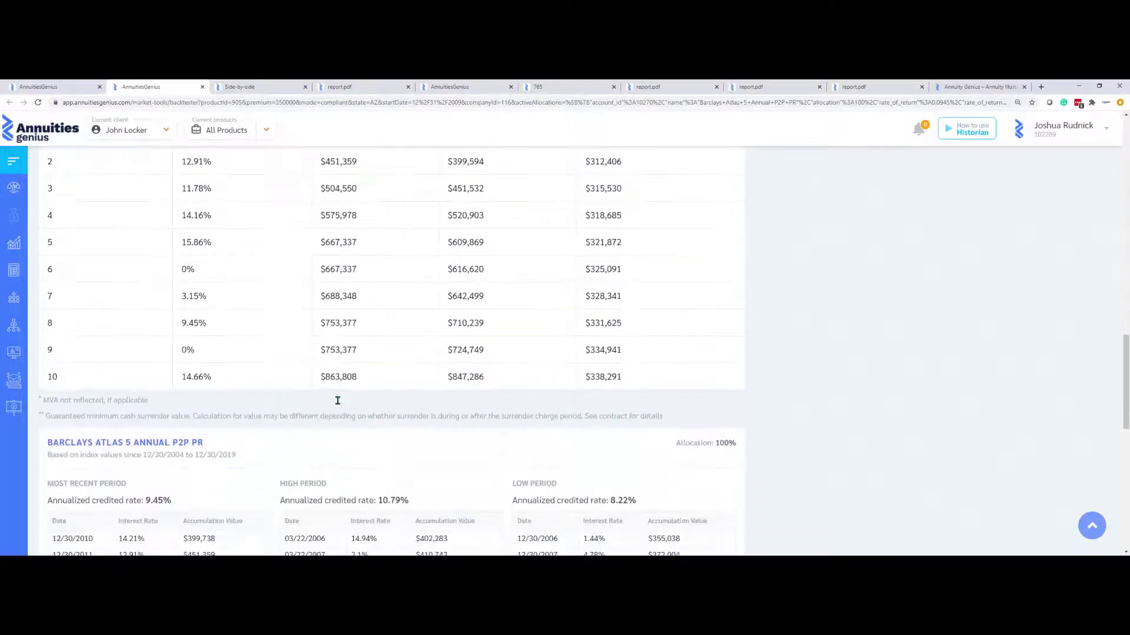
{"action": "scroll", "coordinate": [341, 388], "scroll_direction": "down", "scroll_amount": 2}
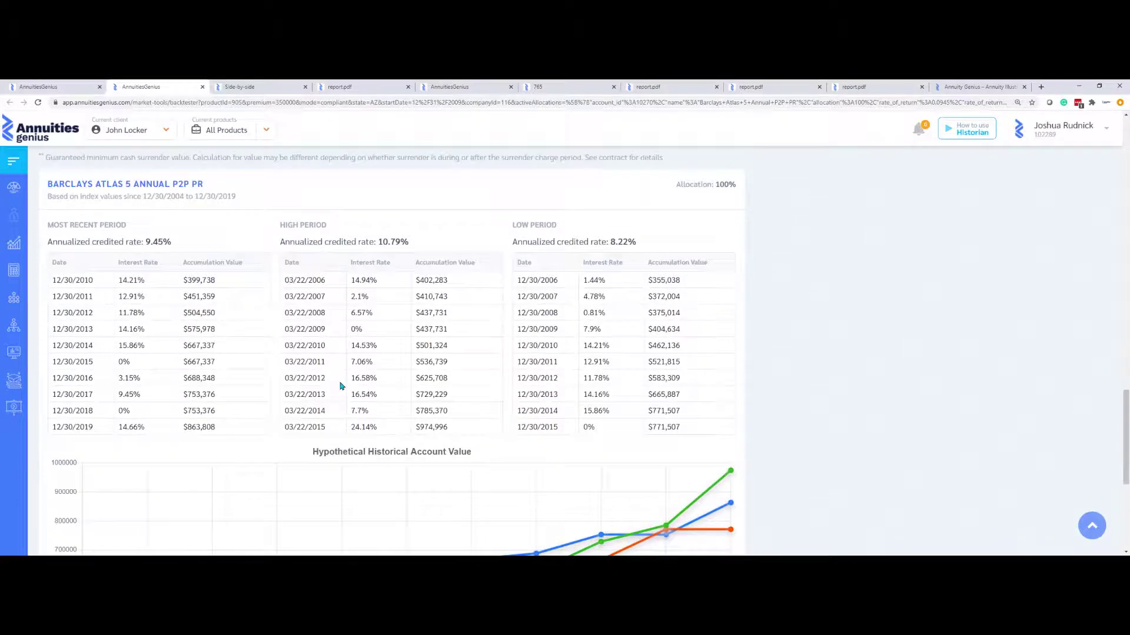
{"action": "scroll", "coordinate": [340, 387], "scroll_direction": "down", "scroll_amount": 4}
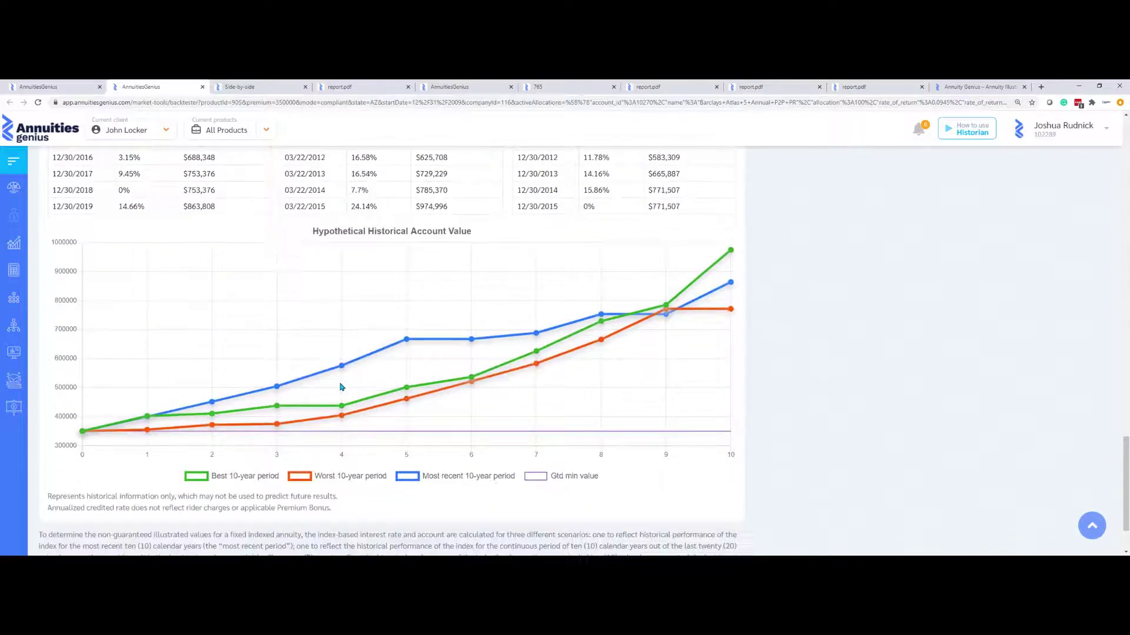
{"action": "scroll", "coordinate": [341, 382], "scroll_direction": "up", "scroll_amount": 15}
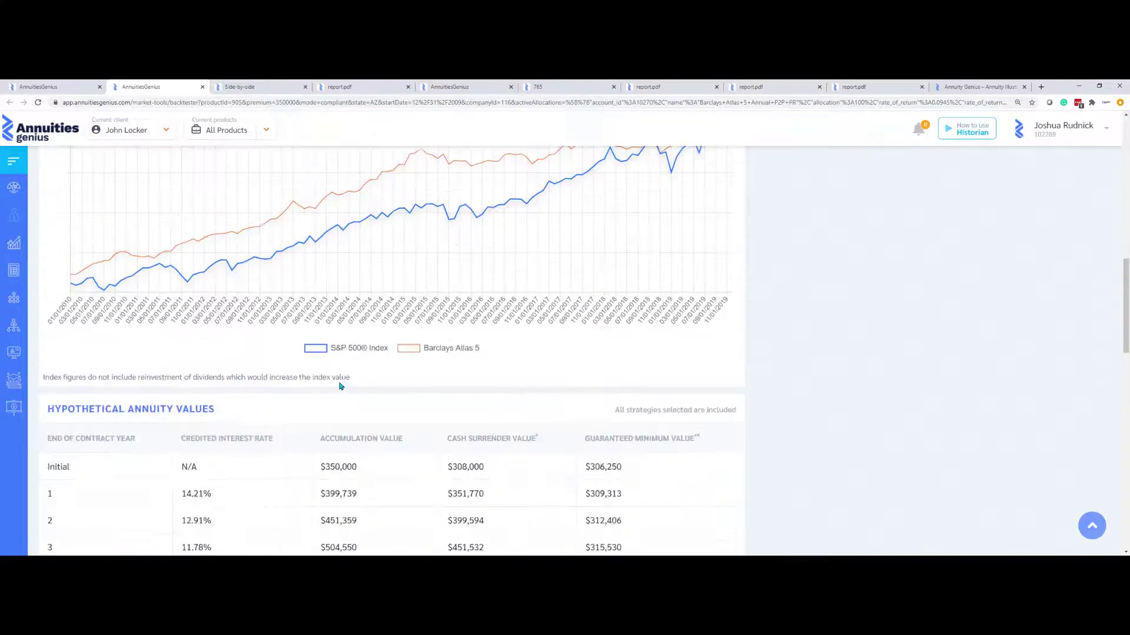
{"action": "scroll", "coordinate": [349, 366], "scroll_direction": "up", "scroll_amount": 2}
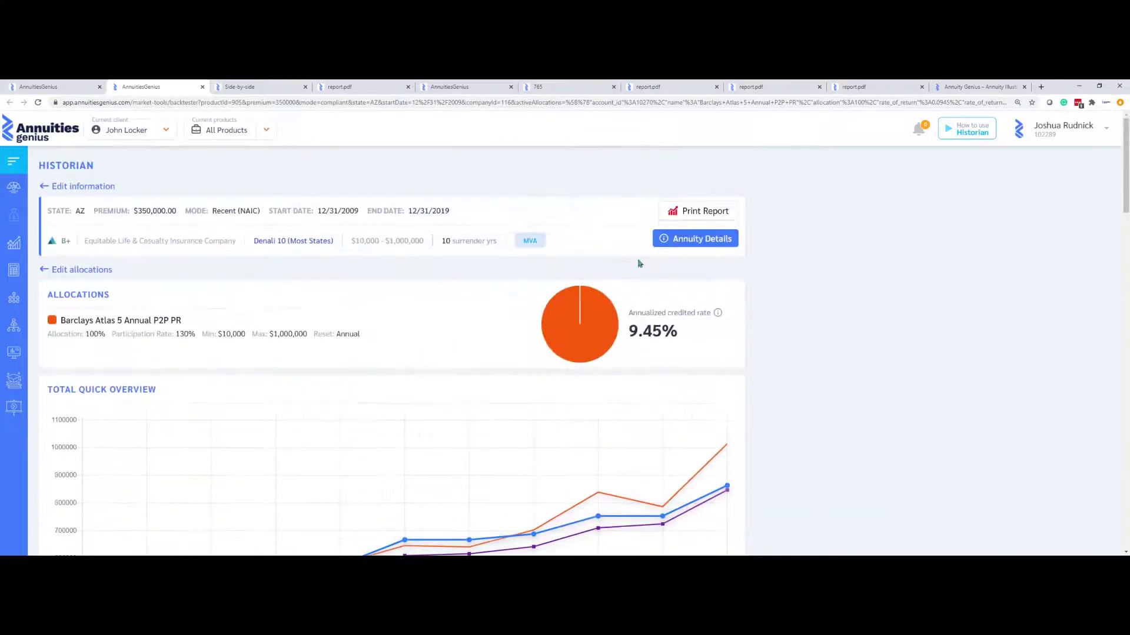
{"action": "left_click", "coordinate": [684, 243]}
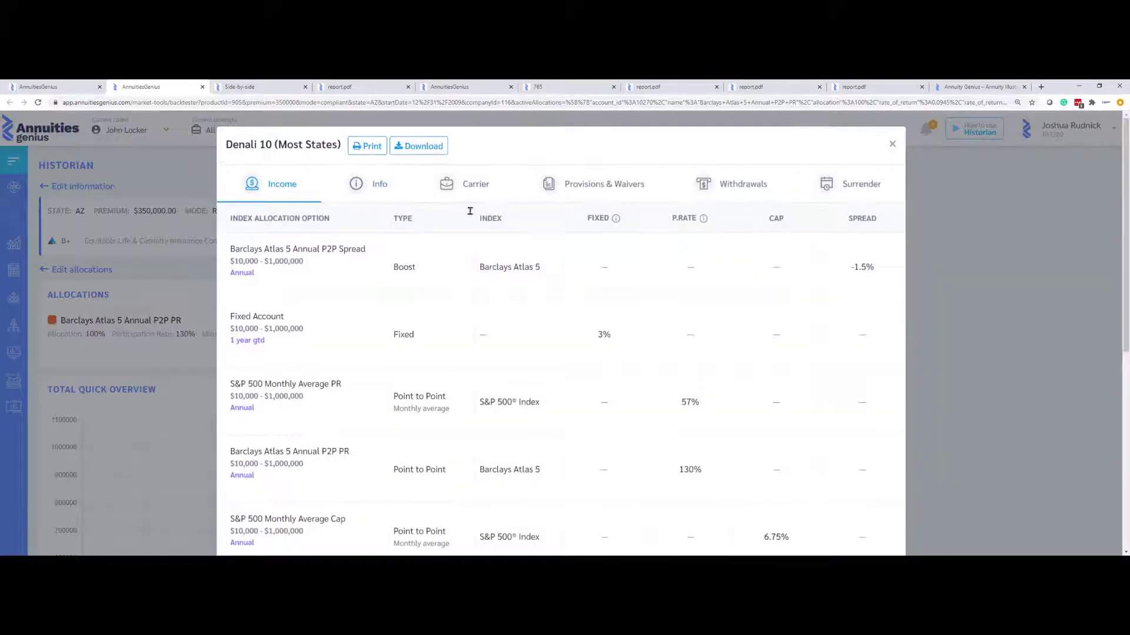
Create PDFs of the Denali 10 brochure, the Denali 10 product report, and the Historian backtest report
{"action": "left_click", "coordinate": [343, 198]}
{"action": "left_click", "coordinate": [283, 229]}
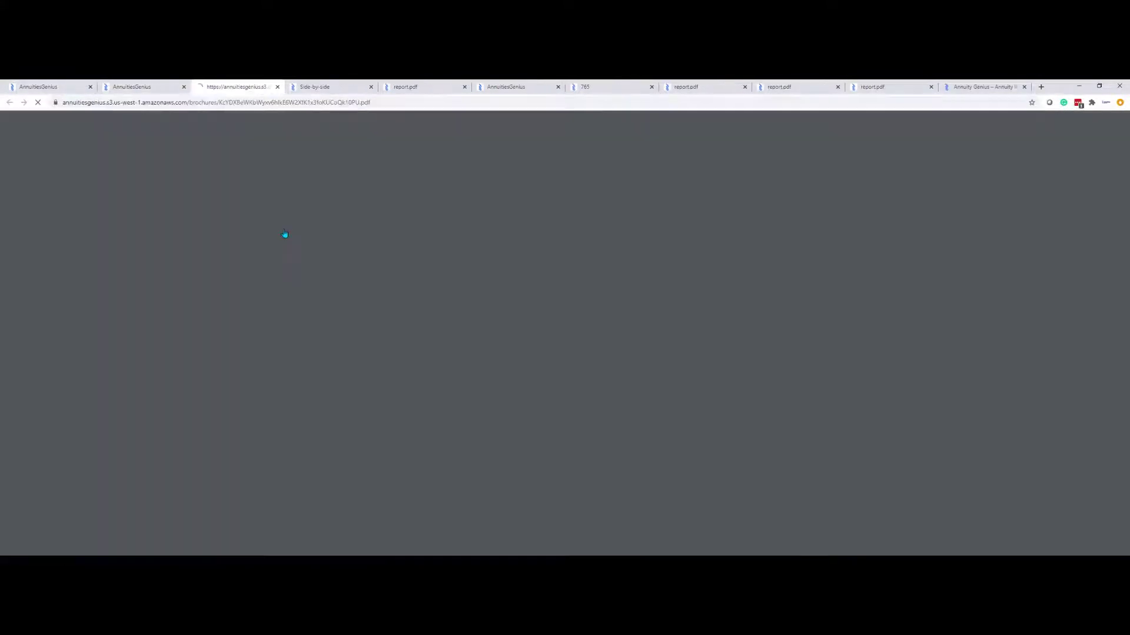
{"action": "left_click", "coordinate": [157, 89]}
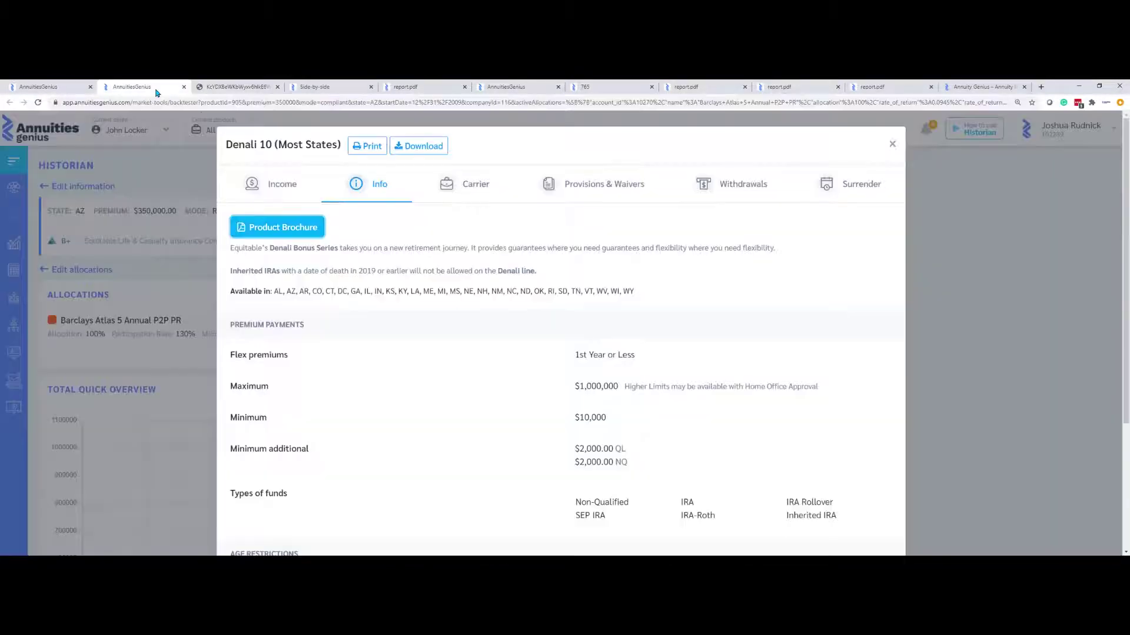
{"action": "left_click", "coordinate": [367, 147]}
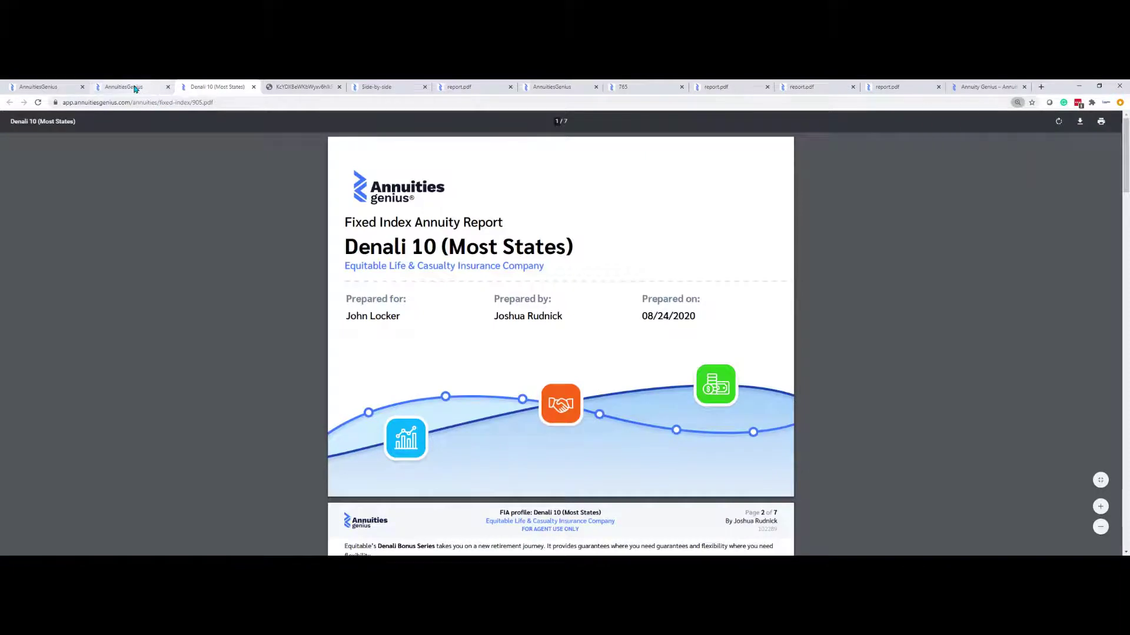
{"action": "left_click", "coordinate": [136, 88]}
{"action": "left_click", "coordinate": [1013, 231]}
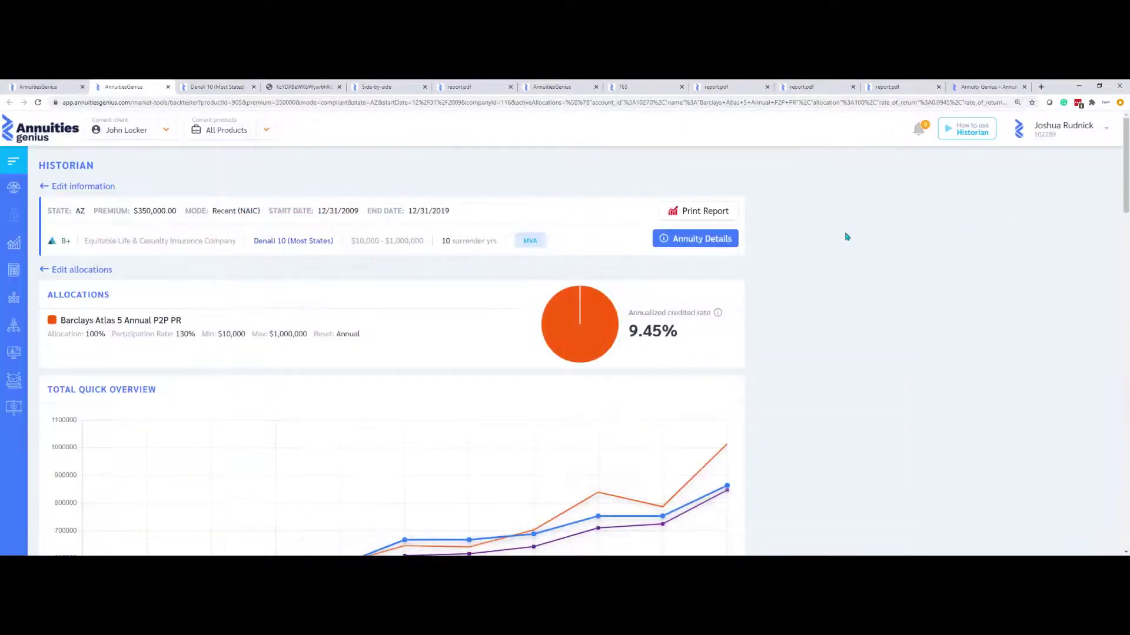
{"action": "left_click", "coordinate": [706, 212]}
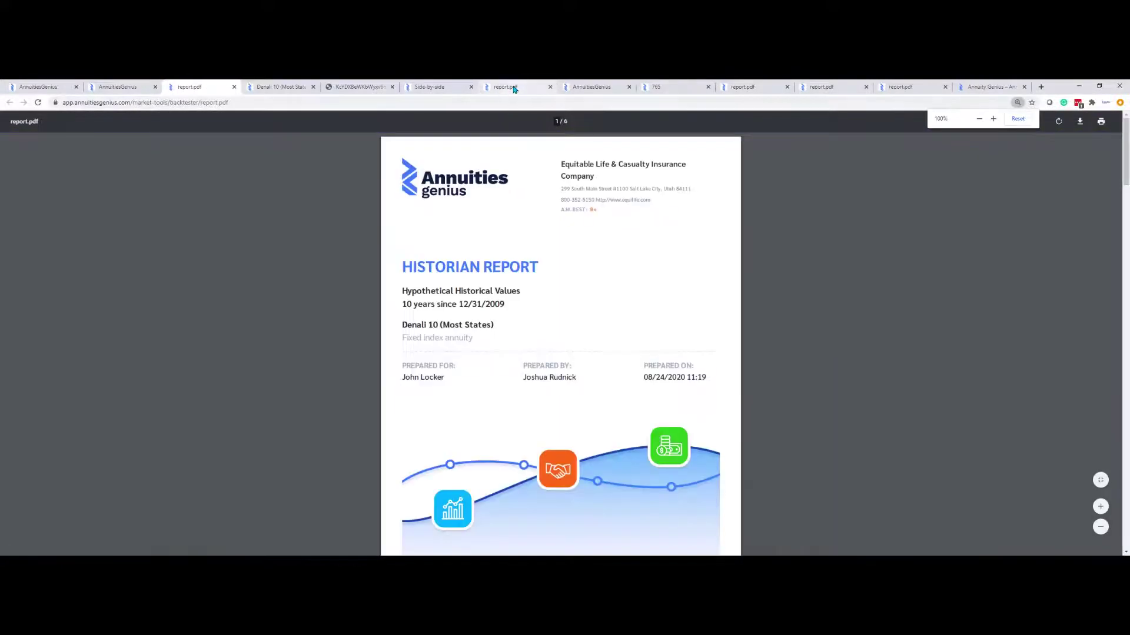
Check the analyzer, side-by-side, brochure, Denali 10 and Historian PDFs, then highlight the 9.45% annualized credited rate
{"action": "left_click", "coordinate": [512, 88]}
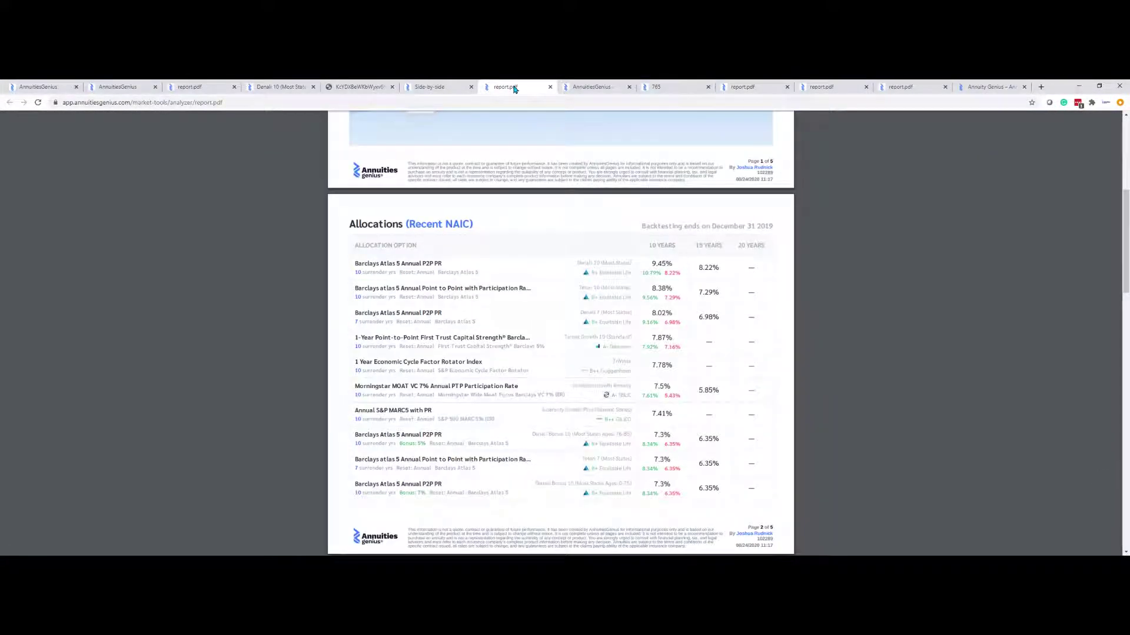
{"action": "left_click", "coordinate": [435, 86]}
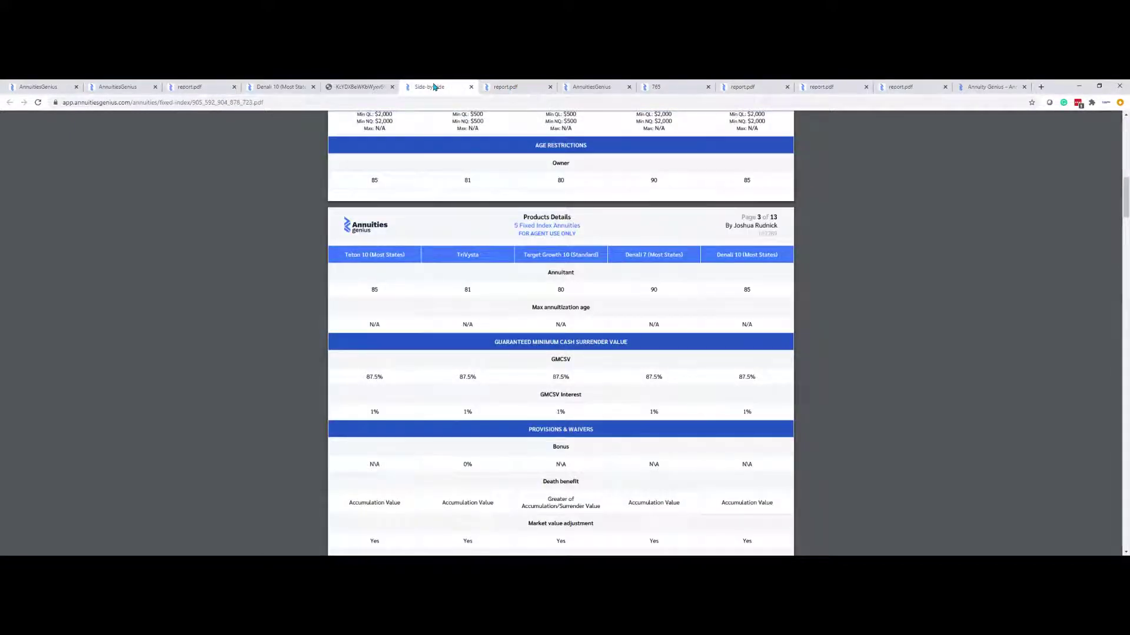
{"action": "left_click", "coordinate": [362, 88]}
{"action": "left_click", "coordinate": [282, 86]}
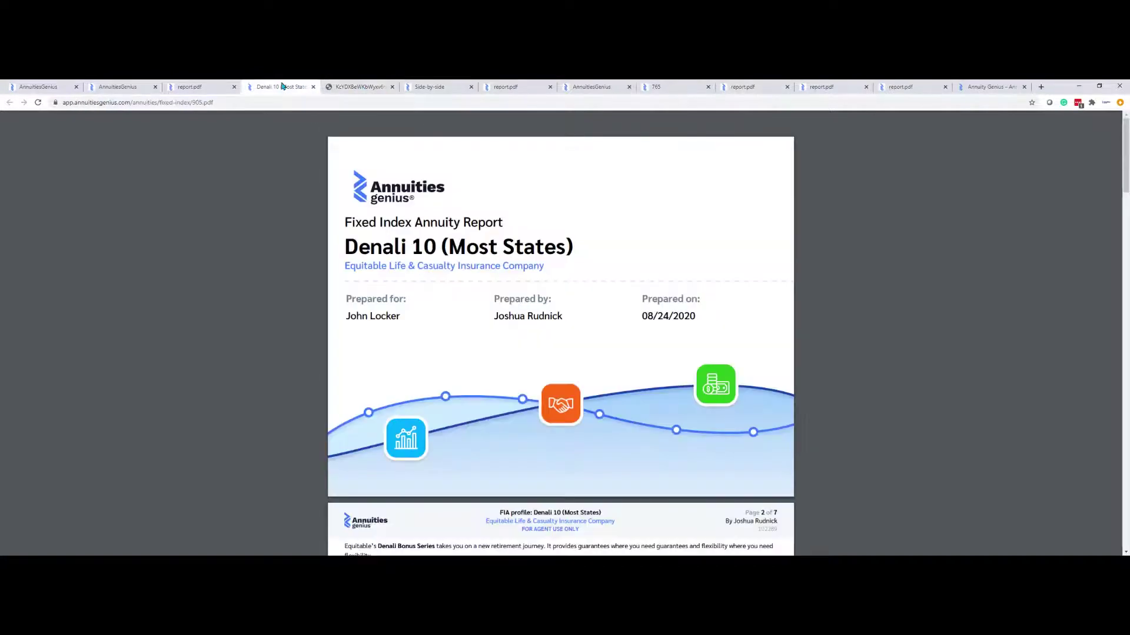
{"action": "left_click", "coordinate": [203, 88]}
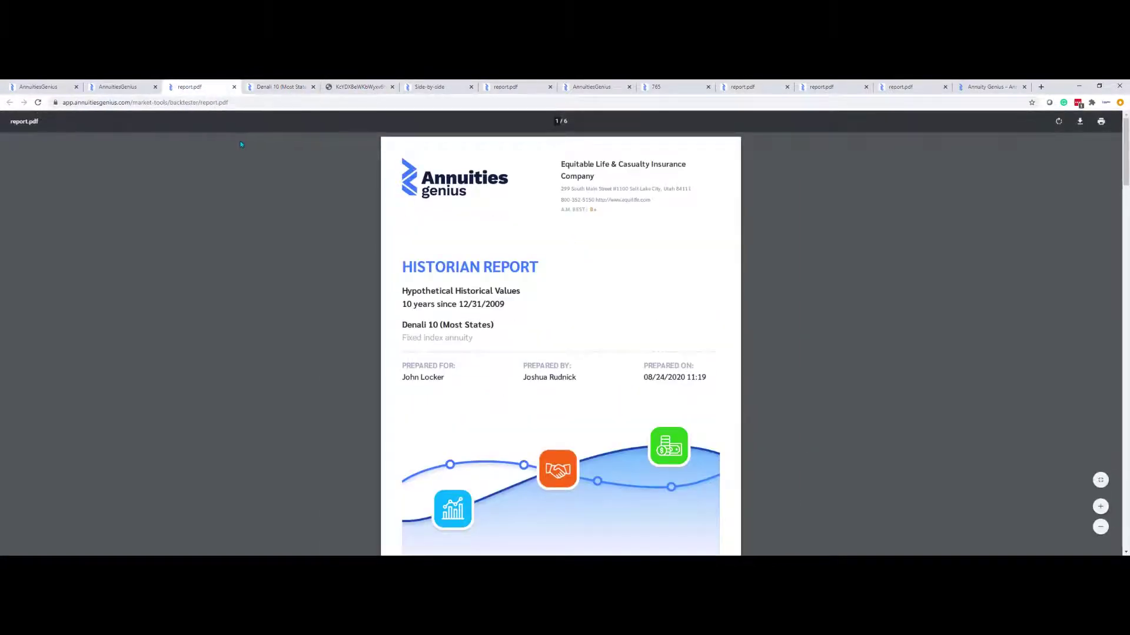
{"action": "left_click", "coordinate": [127, 92]}
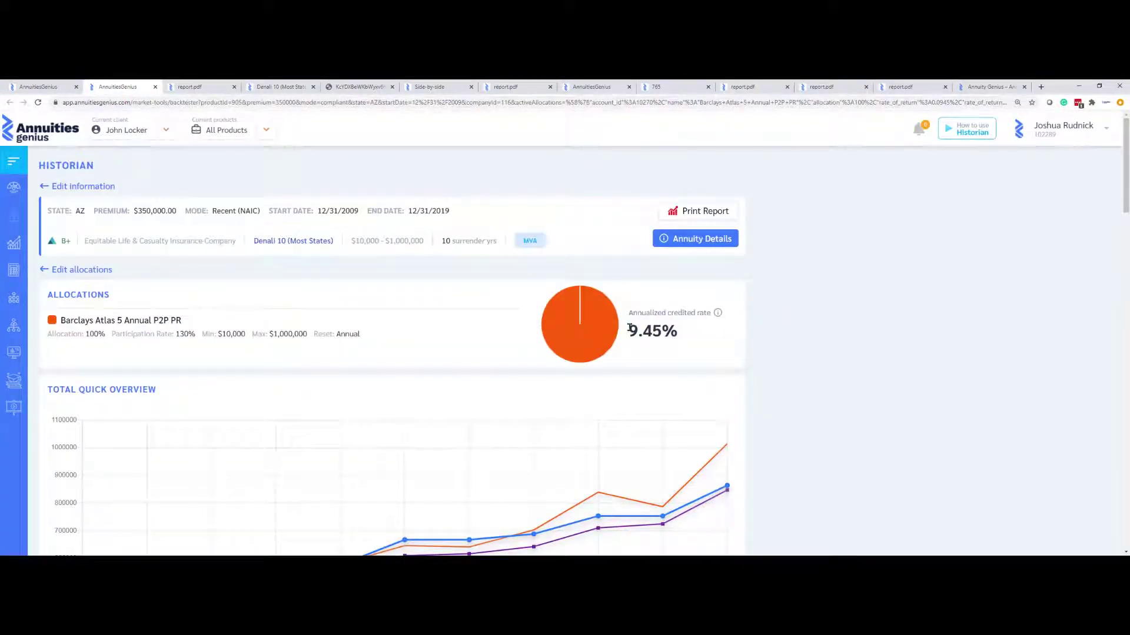
{"action": "left_click_drag", "start_coordinate": [630, 330], "coordinate": [682, 339]}
In the FIA Solver, choose carrier Equitable Life & Casualty Insurance Company and the Barclays Atlas 5 Annual P2P PR strategy
{"action": "mouse_move", "coordinate": [14, 243]}
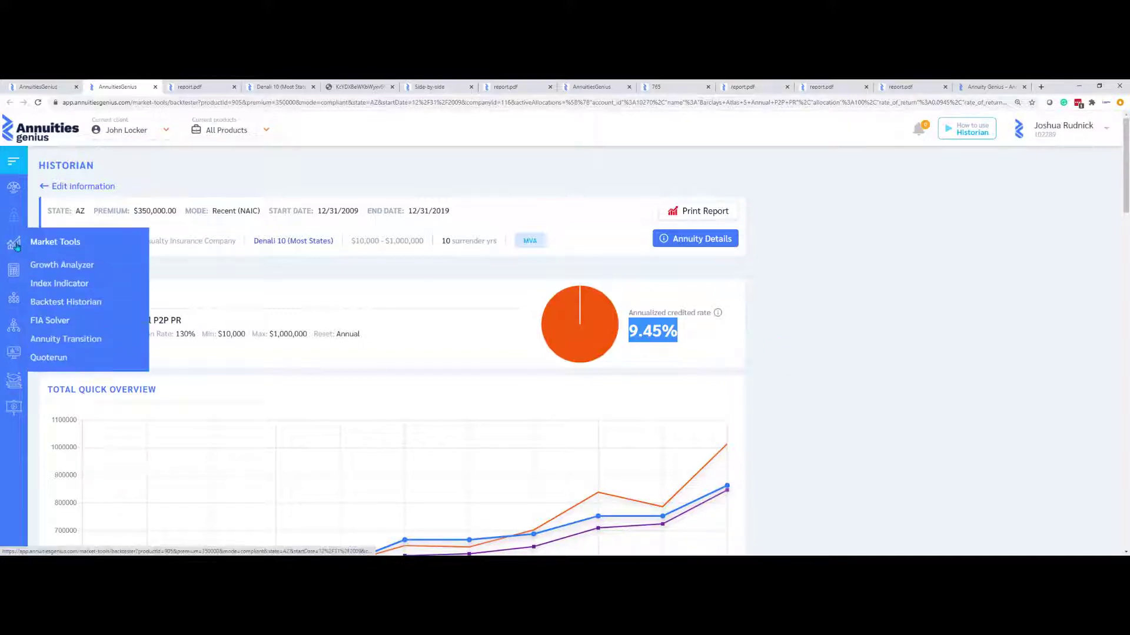
{"action": "left_click", "coordinate": [59, 320]}
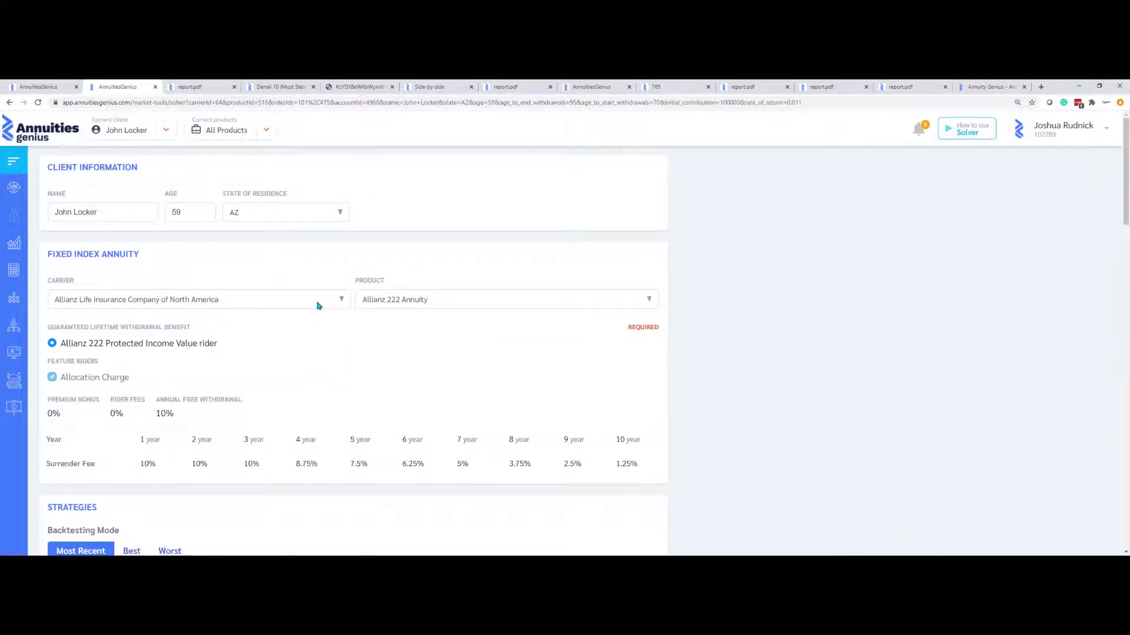
{"action": "left_click", "coordinate": [316, 303]}
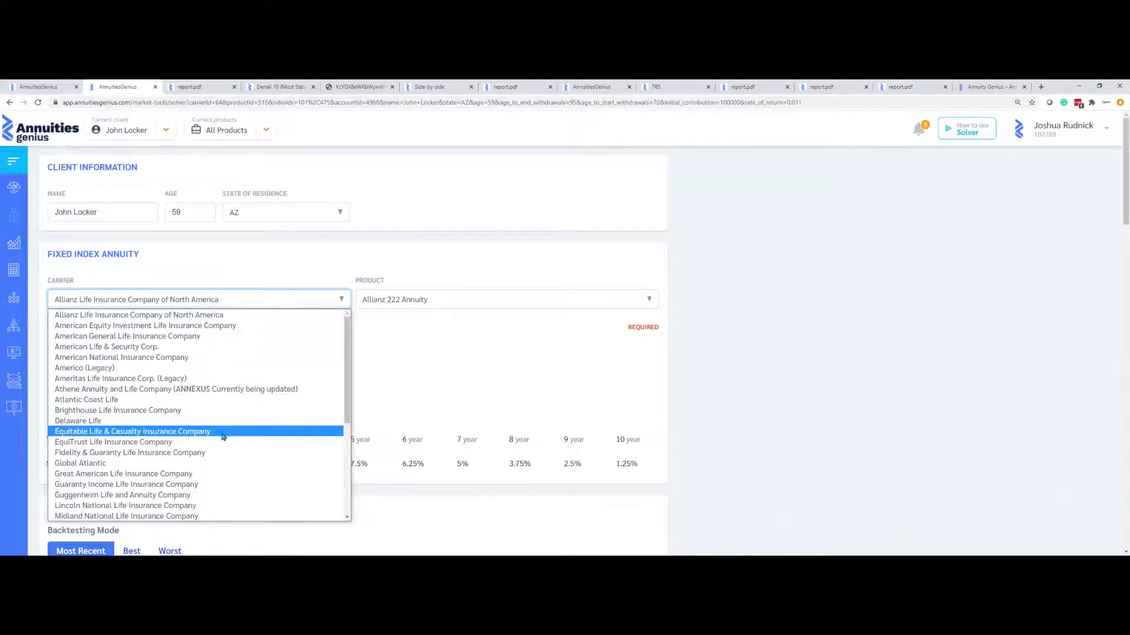
{"action": "left_click", "coordinate": [223, 432]}
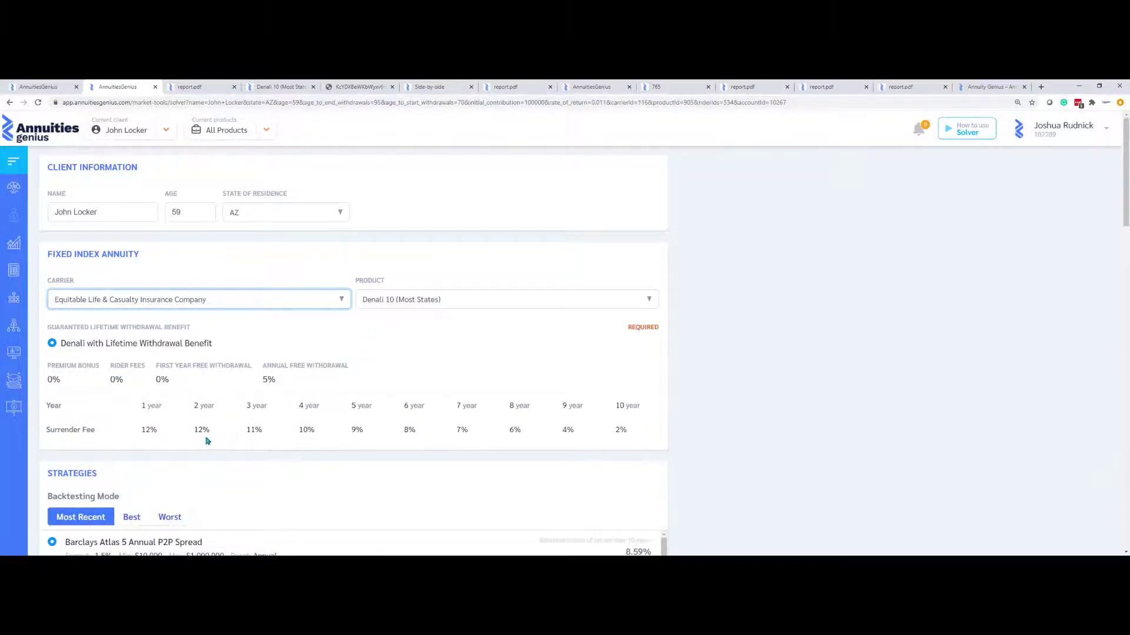
{"action": "scroll", "coordinate": [207, 439], "scroll_direction": "down", "scroll_amount": 3}
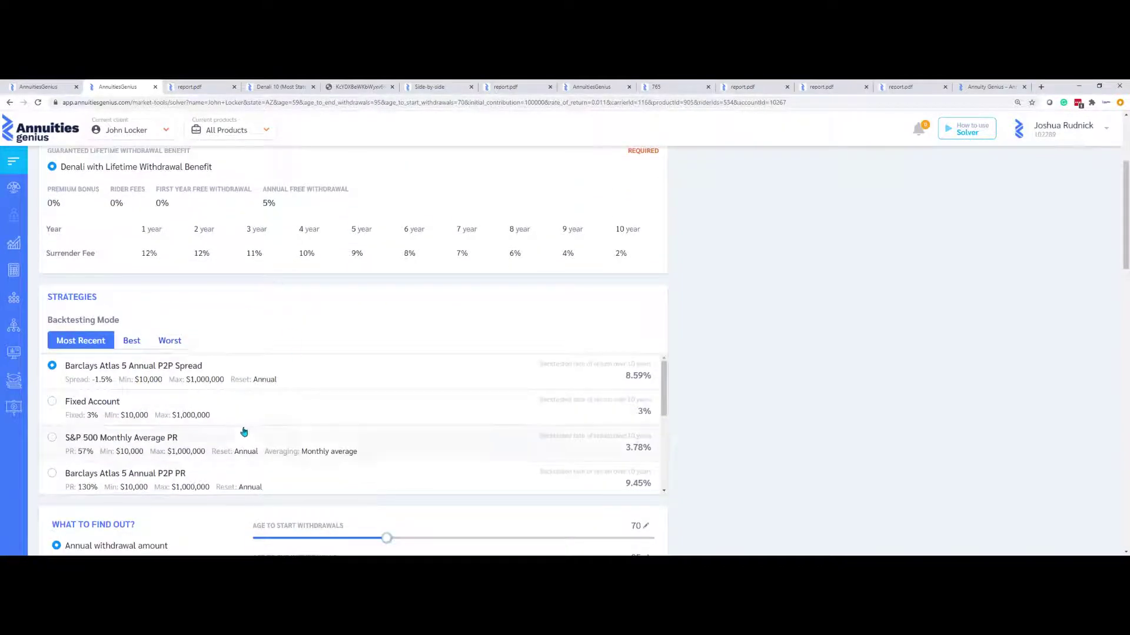
{"action": "scroll", "coordinate": [229, 426], "scroll_direction": "down", "scroll_amount": 3}
{"action": "scroll", "coordinate": [226, 423], "scroll_direction": "up", "scroll_amount": 3}
{"action": "scroll", "coordinate": [226, 423], "scroll_direction": "down", "scroll_amount": 3}
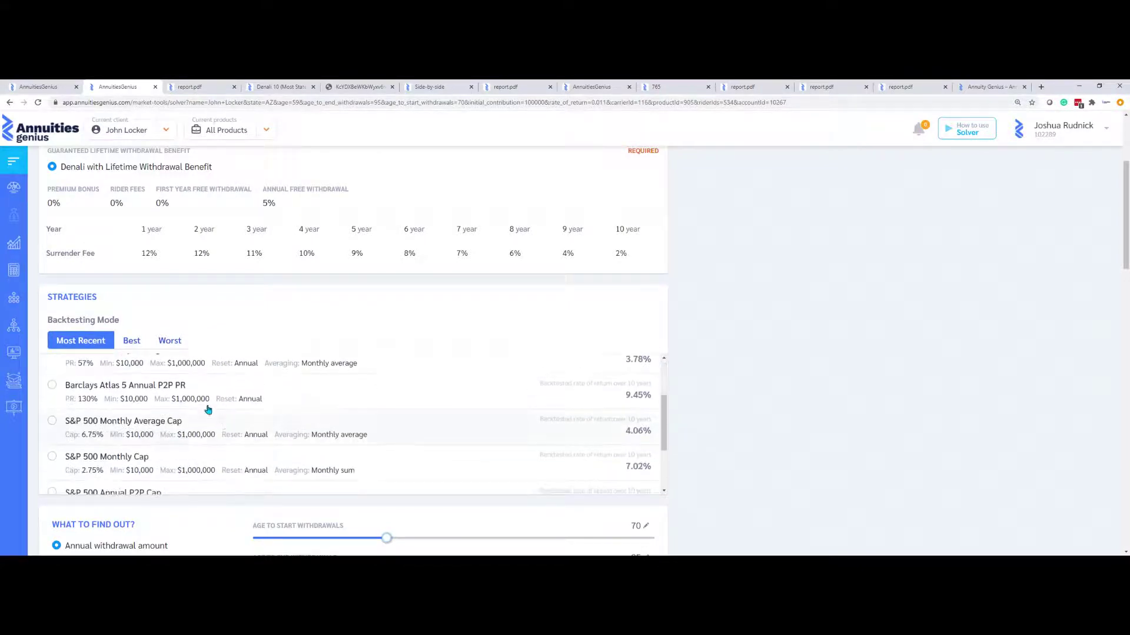
{"action": "left_click", "coordinate": [52, 386]}
{"action": "scroll", "coordinate": [723, 423], "scroll_direction": "down", "scroll_amount": 4}
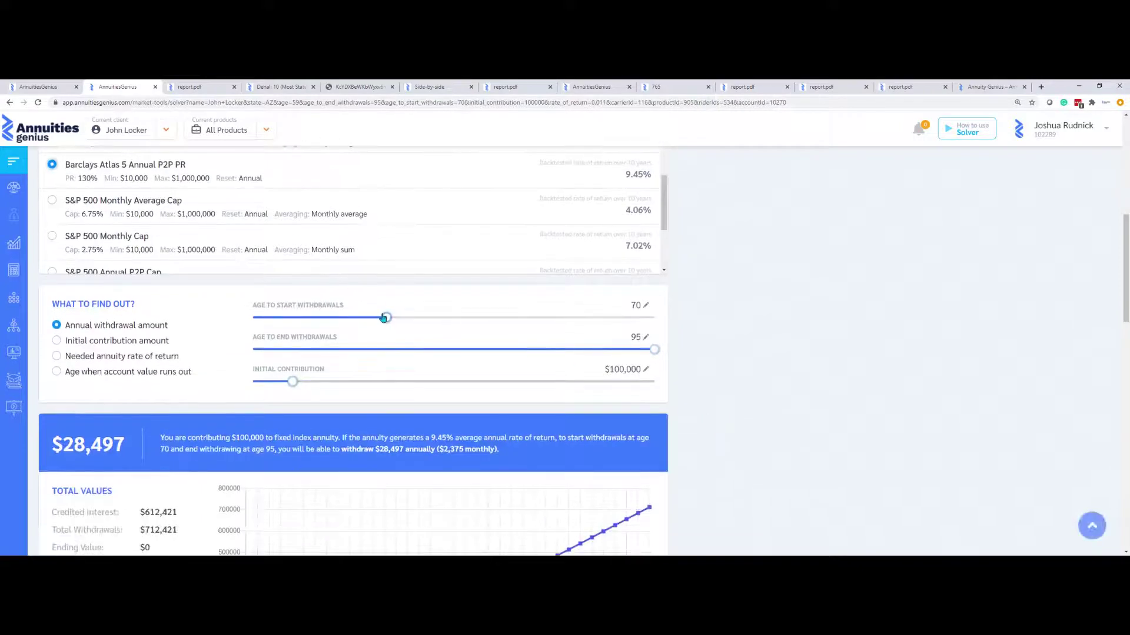
Start withdrawals at age 69 with a $350,000 initial contribution, yielding $90,217 yearly at 9.45%
{"action": "left_click_drag", "start_coordinate": [383, 318], "coordinate": [374, 318]}
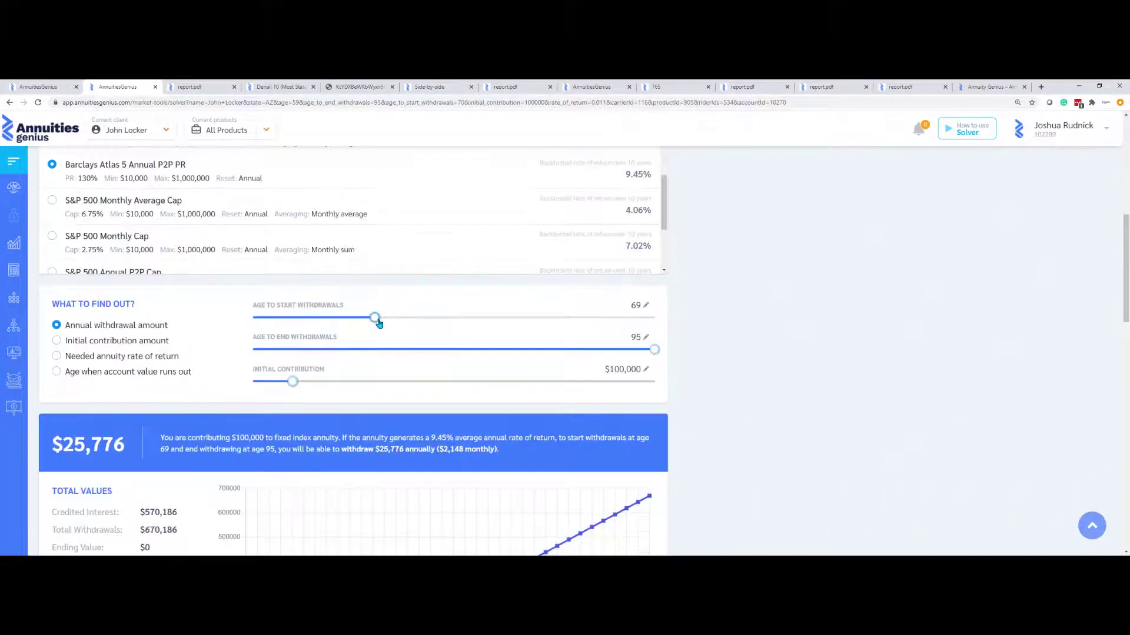
{"action": "left_click", "coordinate": [645, 369]}
{"action": "left_click_drag", "start_coordinate": [632, 368], "coordinate": [577, 362]}
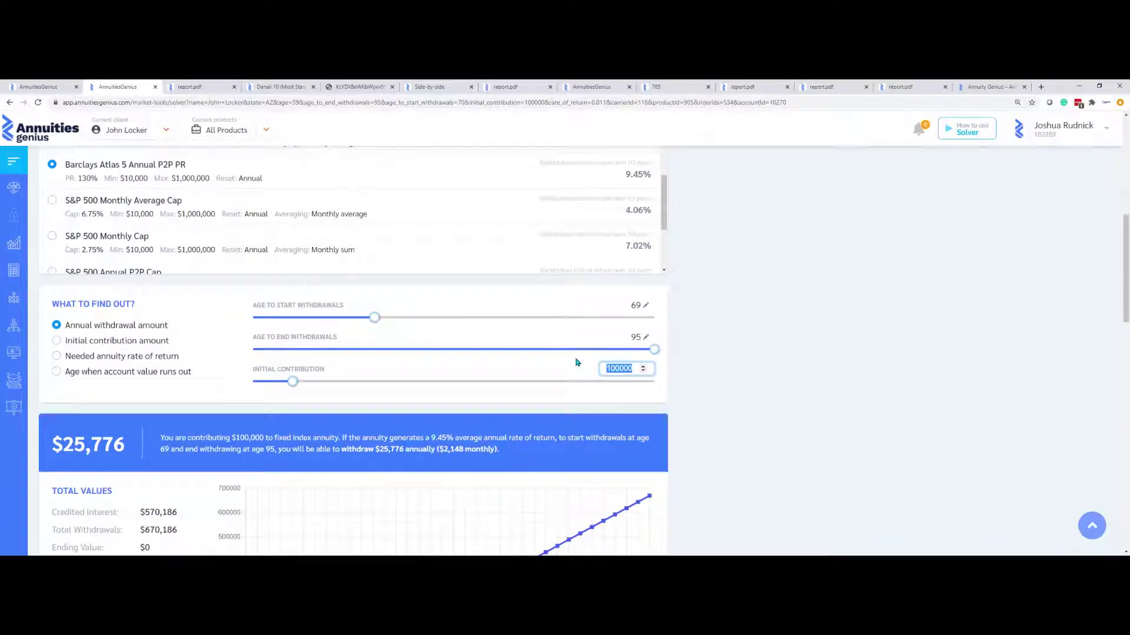
{"action": "type", "text": "350,000"}
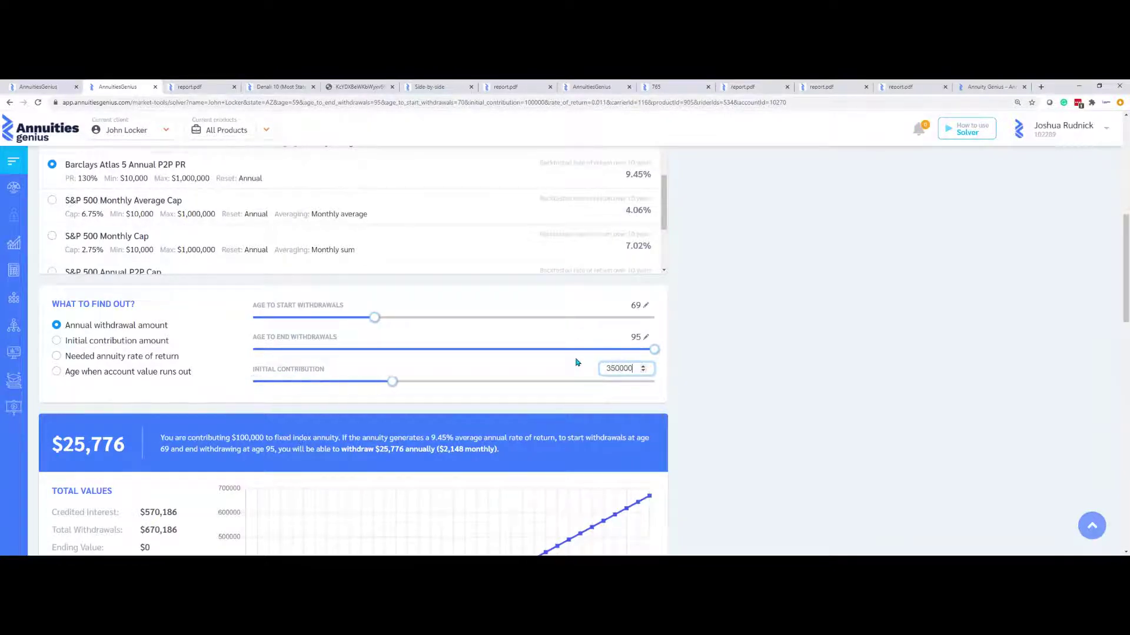
{"action": "left_click", "coordinate": [765, 355]}
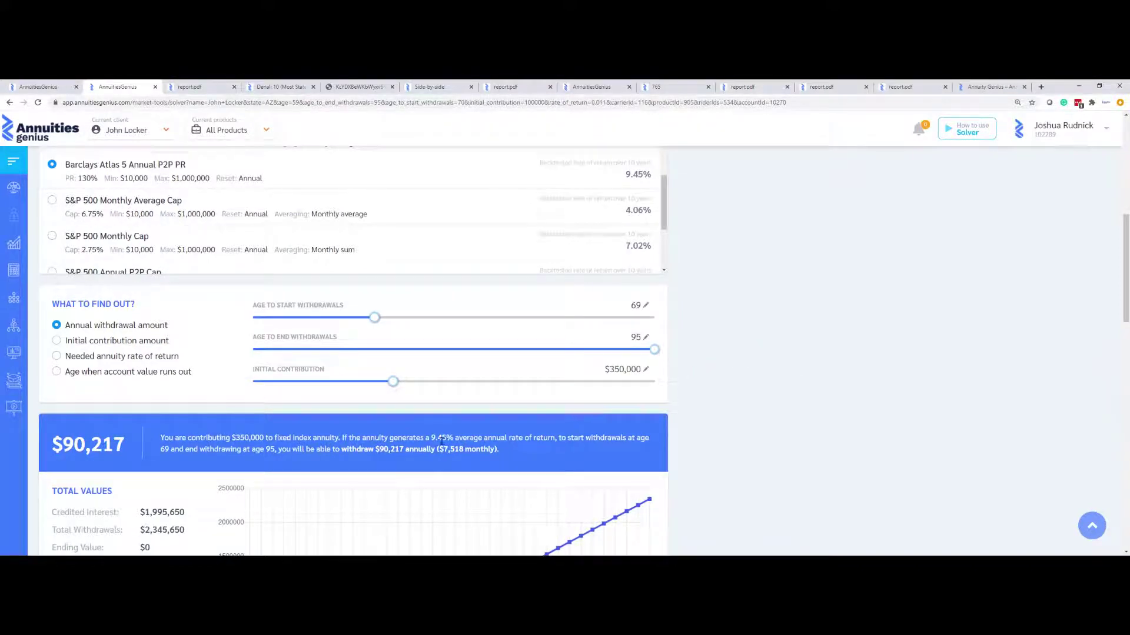
{"action": "left_click_drag", "start_coordinate": [434, 438], "coordinate": [449, 438]}
{"action": "scroll", "coordinate": [118, 430], "scroll_direction": "down", "scroll_amount": 2}
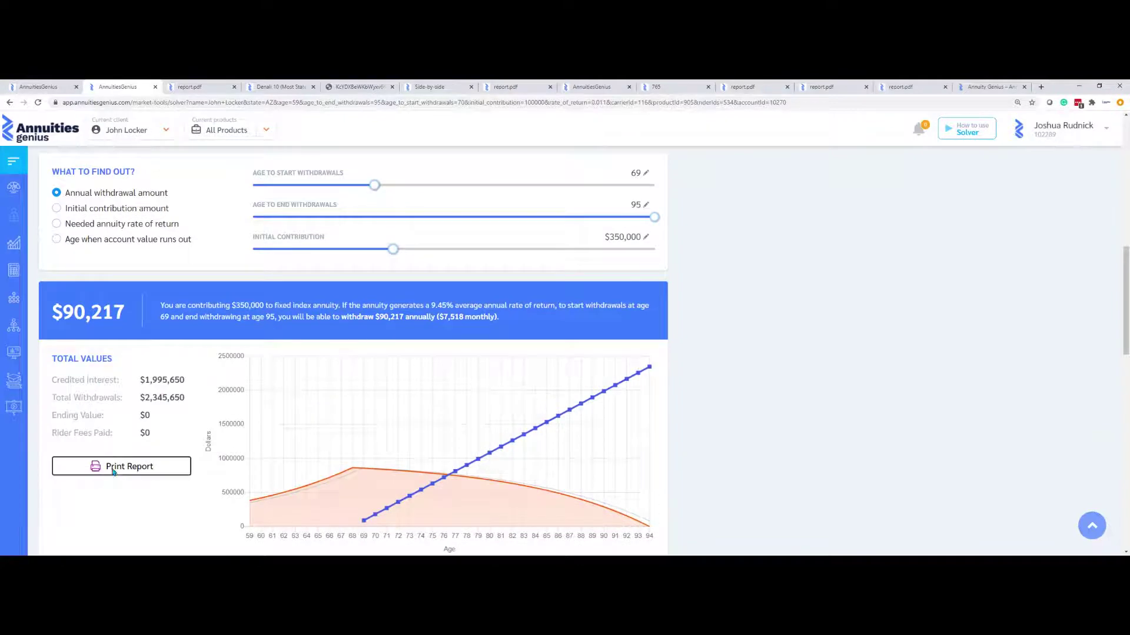
Generate the printable solver report for the $90,217 withdrawal scenario and return to the solver
{"action": "left_click", "coordinate": [114, 469]}
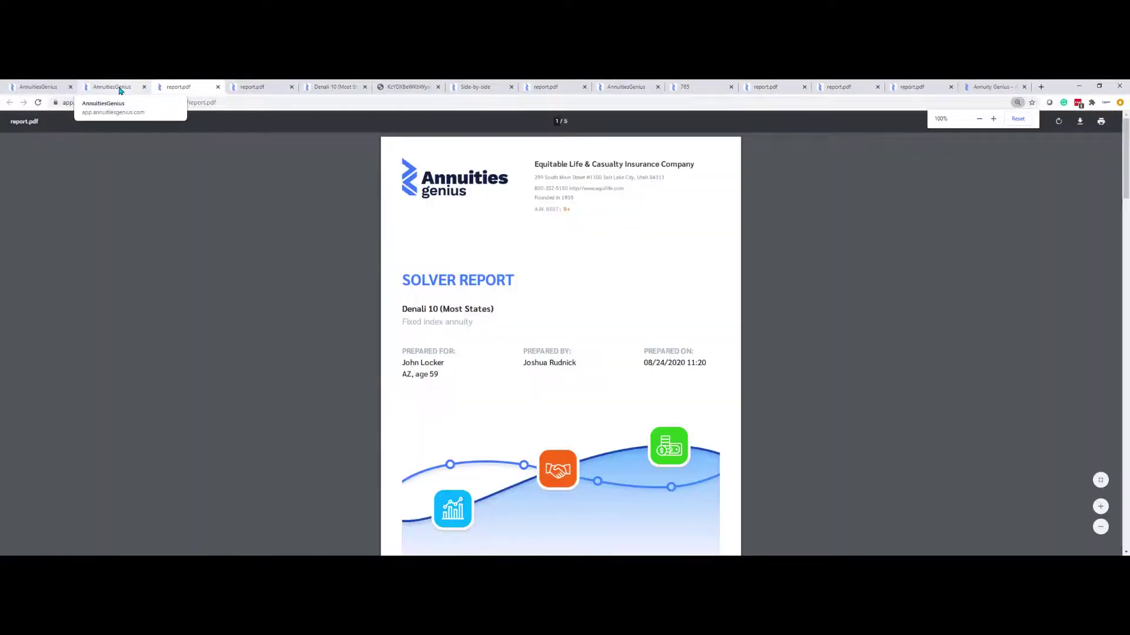
{"action": "left_click", "coordinate": [120, 88]}
{"action": "scroll", "coordinate": [206, 223], "scroll_direction": "up", "scroll_amount": 2}
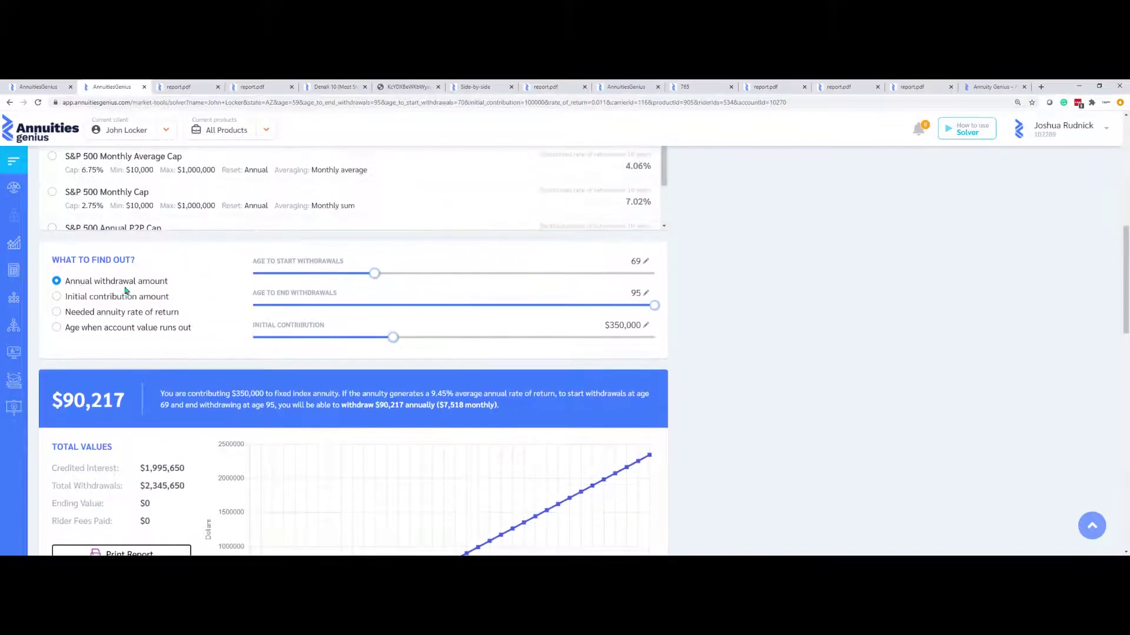
Solve for the initial contribution needed for $45,000 yearly withdrawals, giving $174,579
{"action": "left_click", "coordinate": [57, 298]}
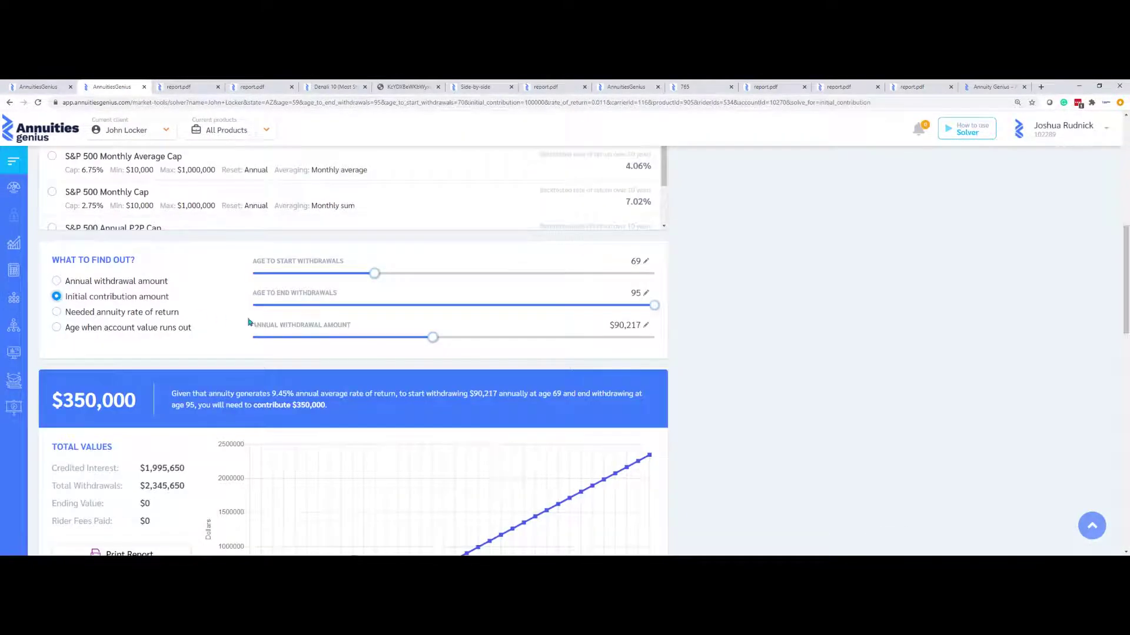
{"action": "left_click", "coordinate": [646, 330]}
{"action": "left_click_drag", "start_coordinate": [629, 324], "coordinate": [595, 323]}
{"action": "type", "text": "45000"}
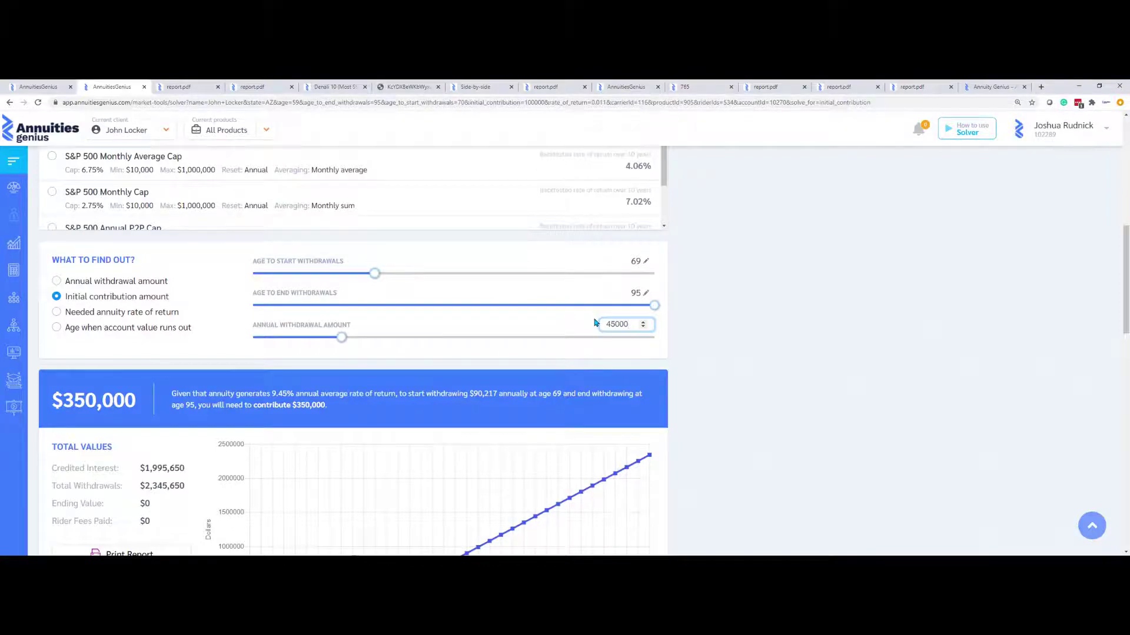
{"action": "left_click", "coordinate": [750, 309]}
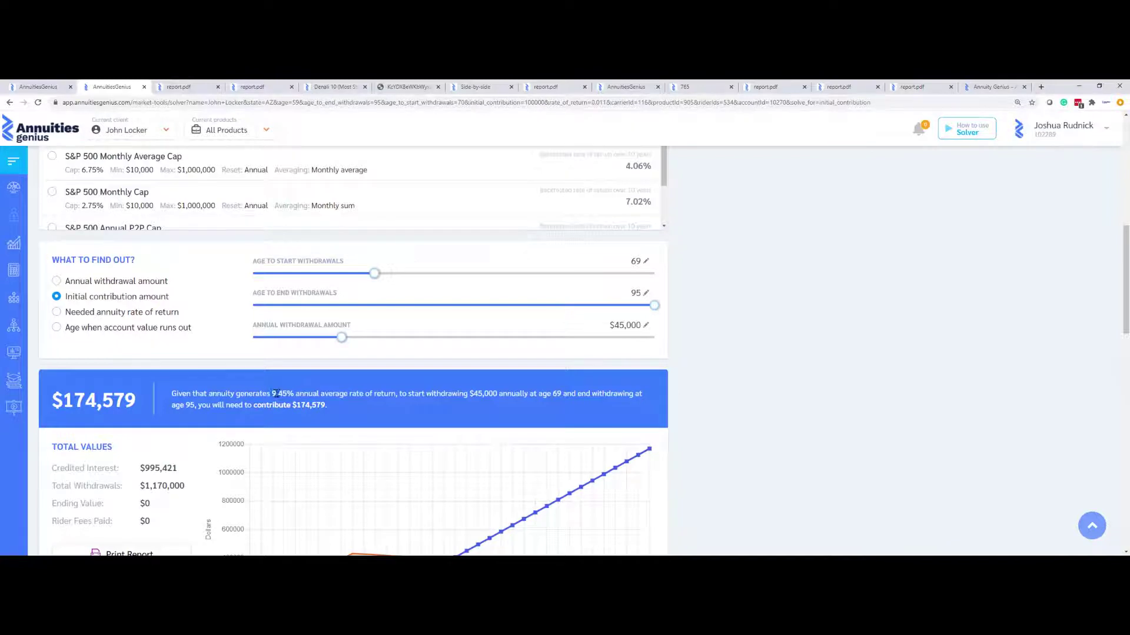
{"action": "left_click_drag", "start_coordinate": [274, 394], "coordinate": [290, 394]}
{"action": "left_click_drag", "start_coordinate": [59, 403], "coordinate": [147, 402]}
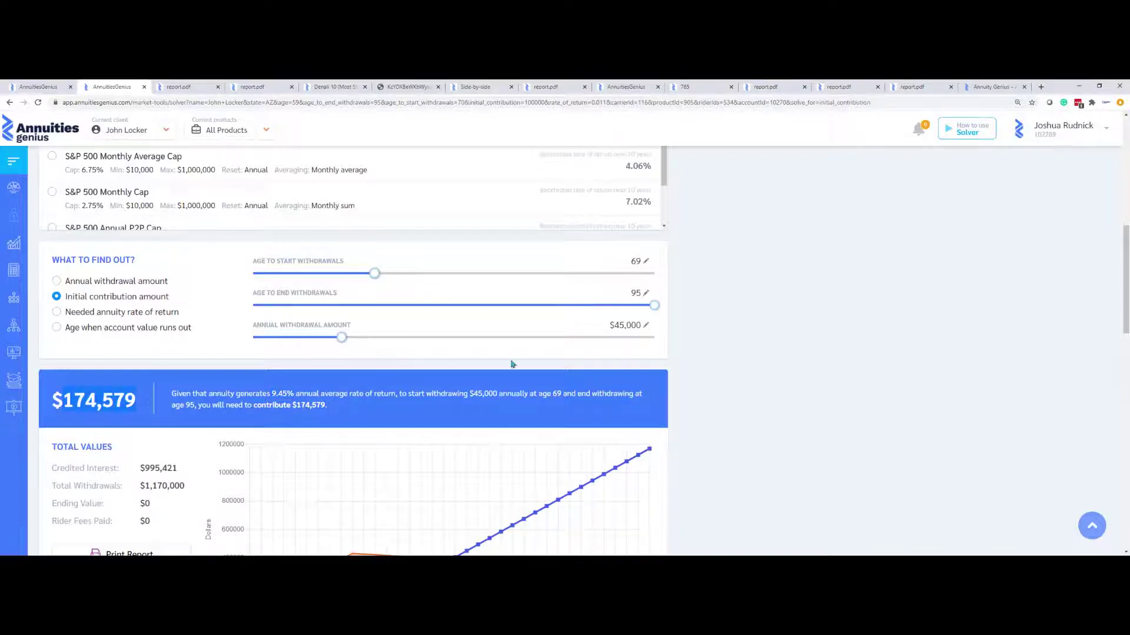
{"action": "left_click", "coordinate": [688, 399]}
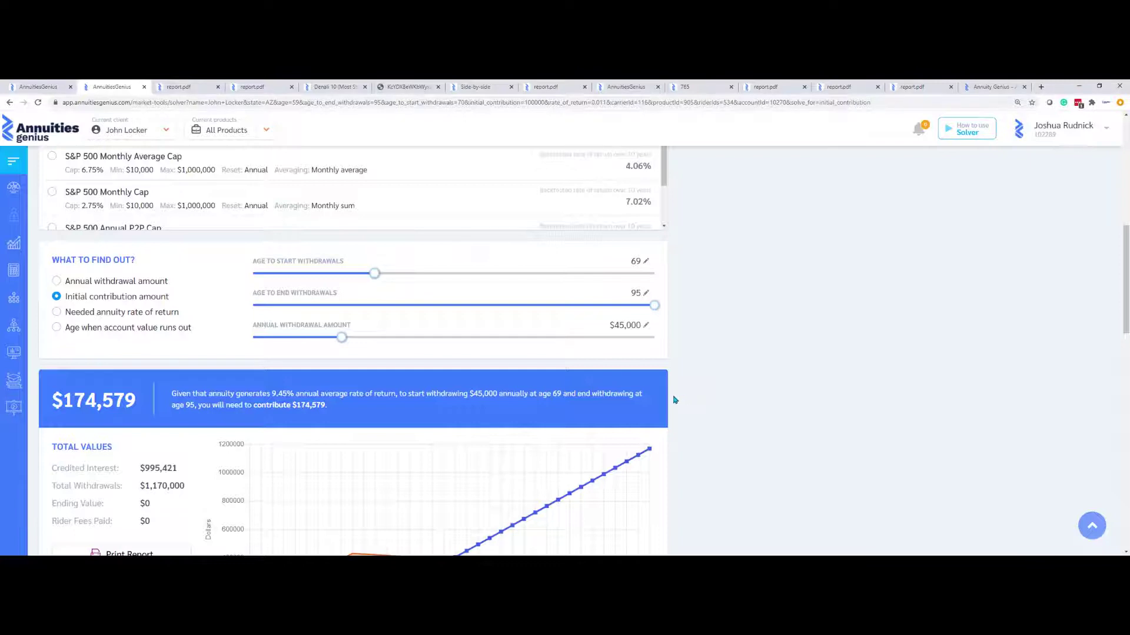
Solve for the needed return rate on a $350,000 contribution, which comes to 5.64%
{"action": "left_click", "coordinate": [57, 313]}
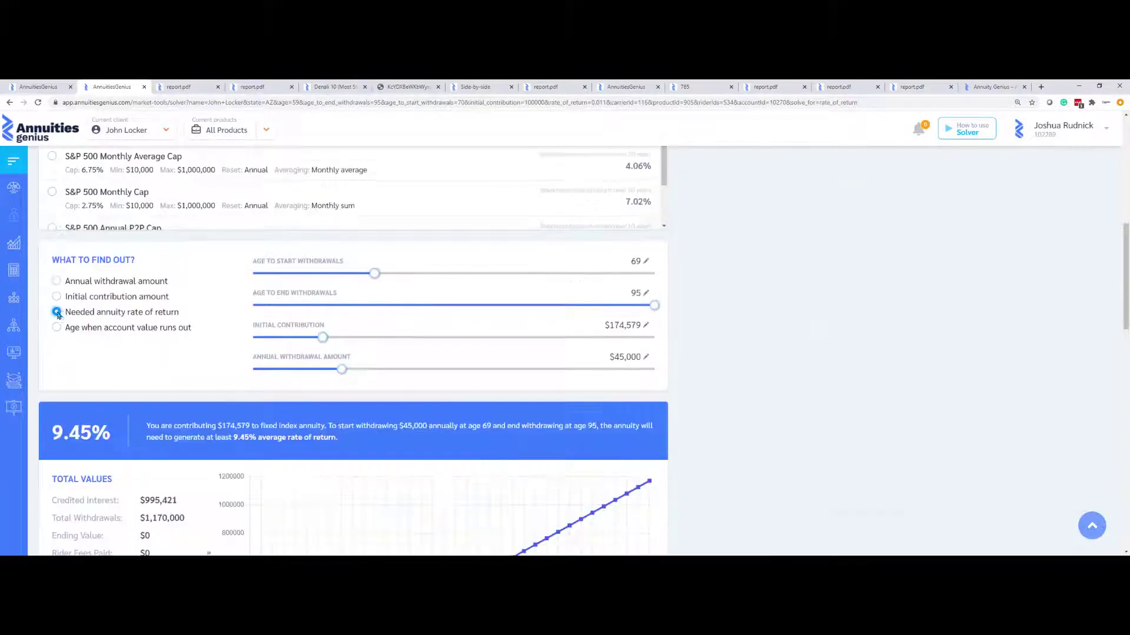
{"action": "left_click", "coordinate": [646, 327]}
{"action": "left_click_drag", "start_coordinate": [634, 325], "coordinate": [598, 324]}
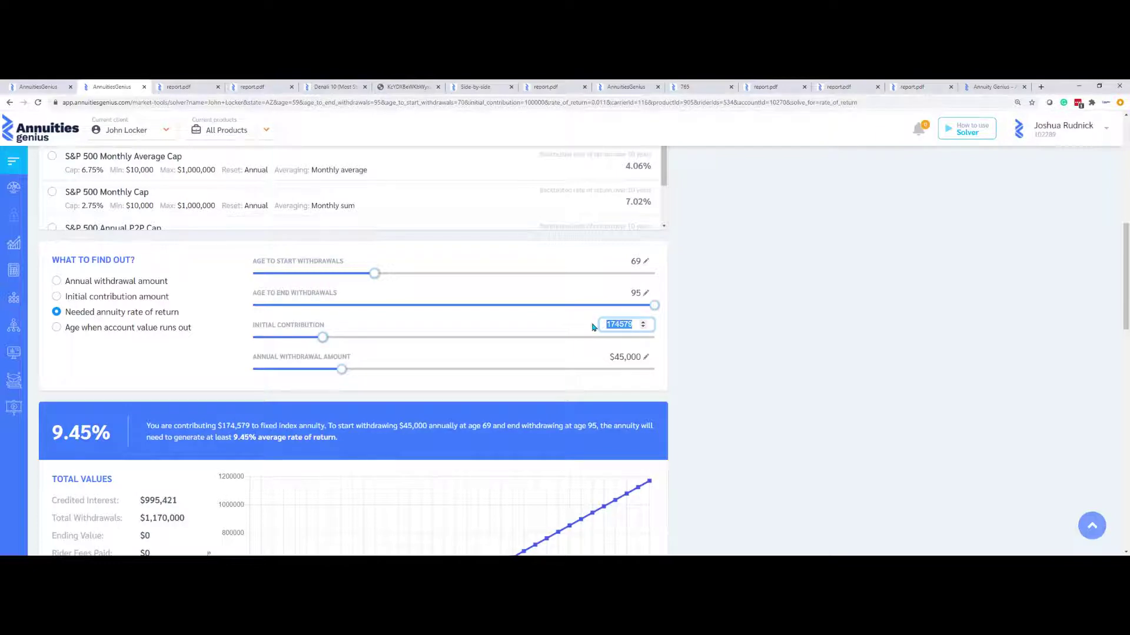
{"action": "type", "text": "0000"}
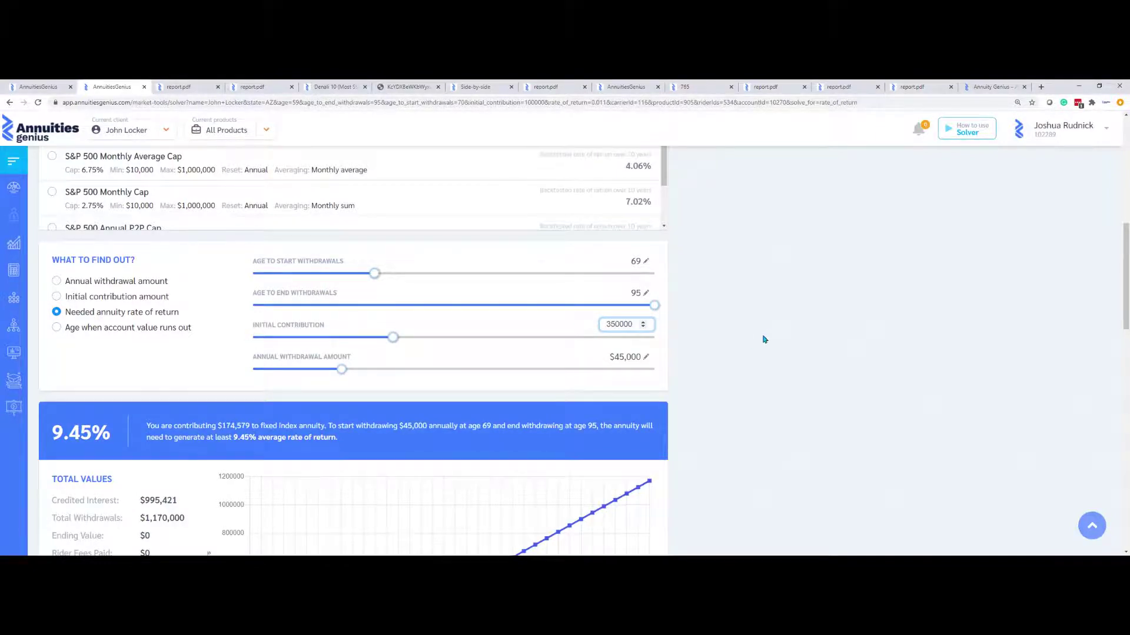
{"action": "left_click", "coordinate": [774, 333]}
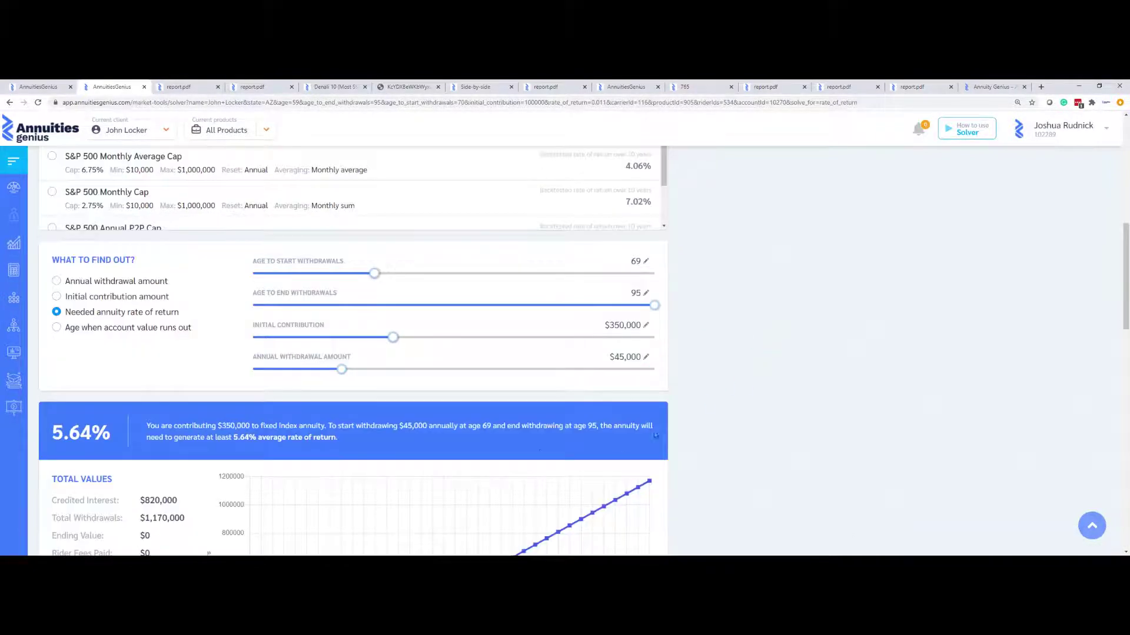
Generate the Solver Report PDF for this 5.64% needed-return scenario
{"action": "scroll", "coordinate": [478, 416], "scroll_direction": "up", "scroll_amount": 2}
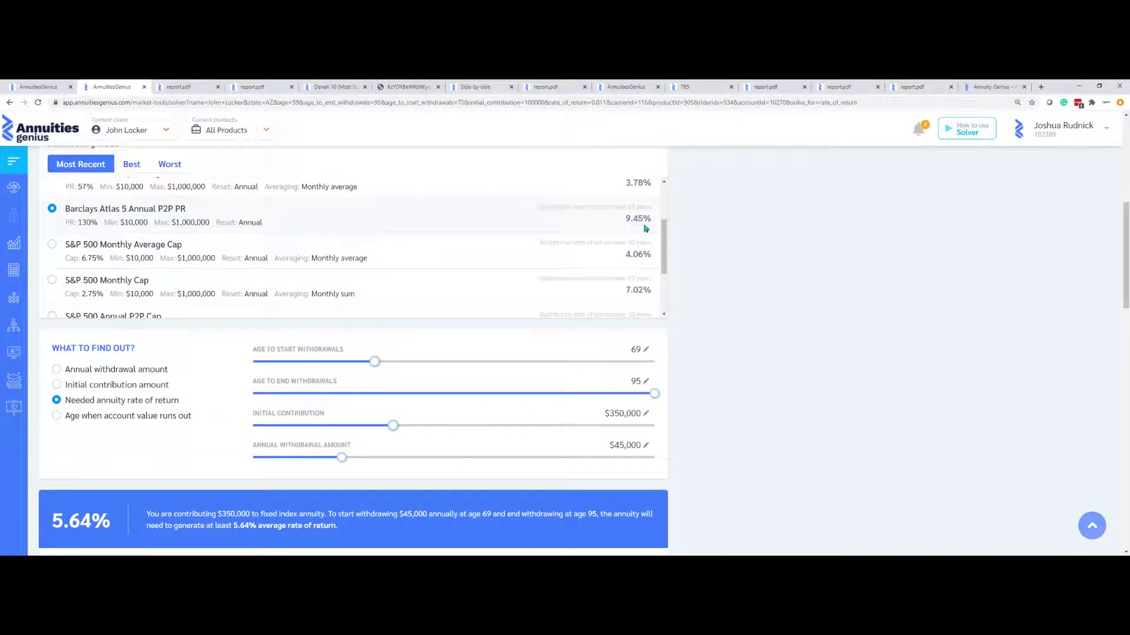
{"action": "scroll", "coordinate": [692, 326], "scroll_direction": "down", "scroll_amount": 2}
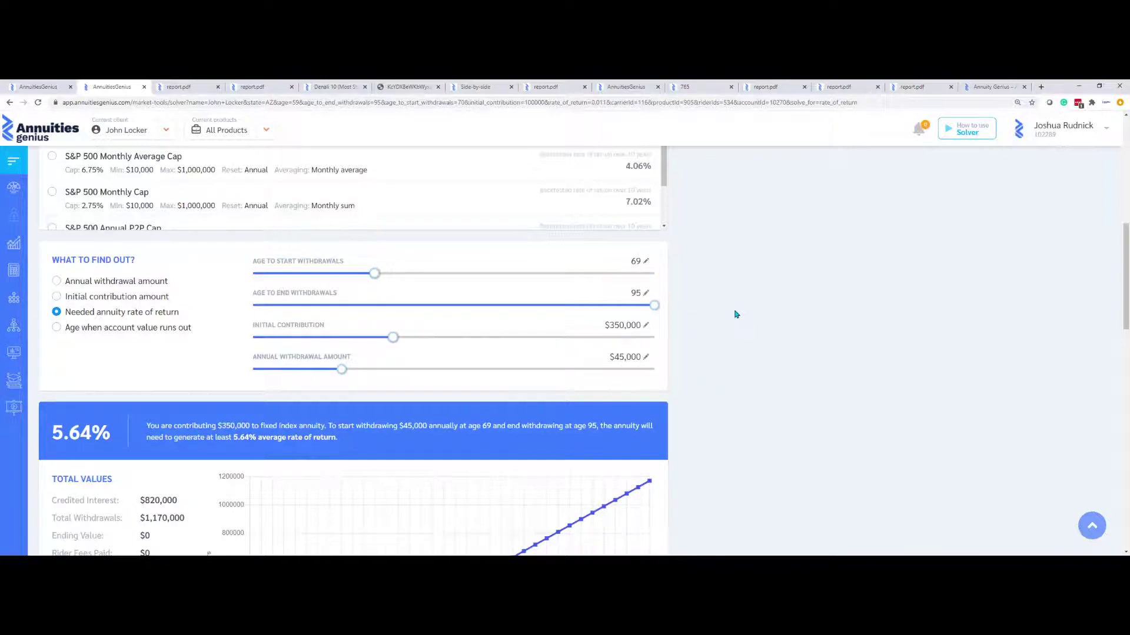
{"action": "scroll", "coordinate": [735, 314], "scroll_direction": "down", "scroll_amount": 3}
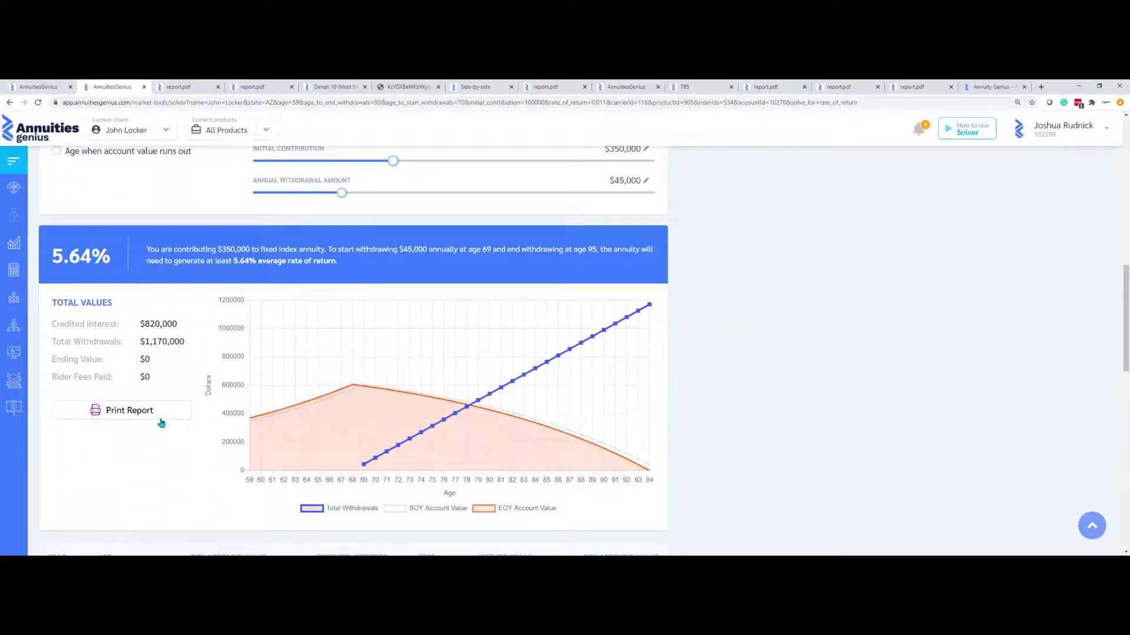
{"action": "left_click", "coordinate": [131, 411]}
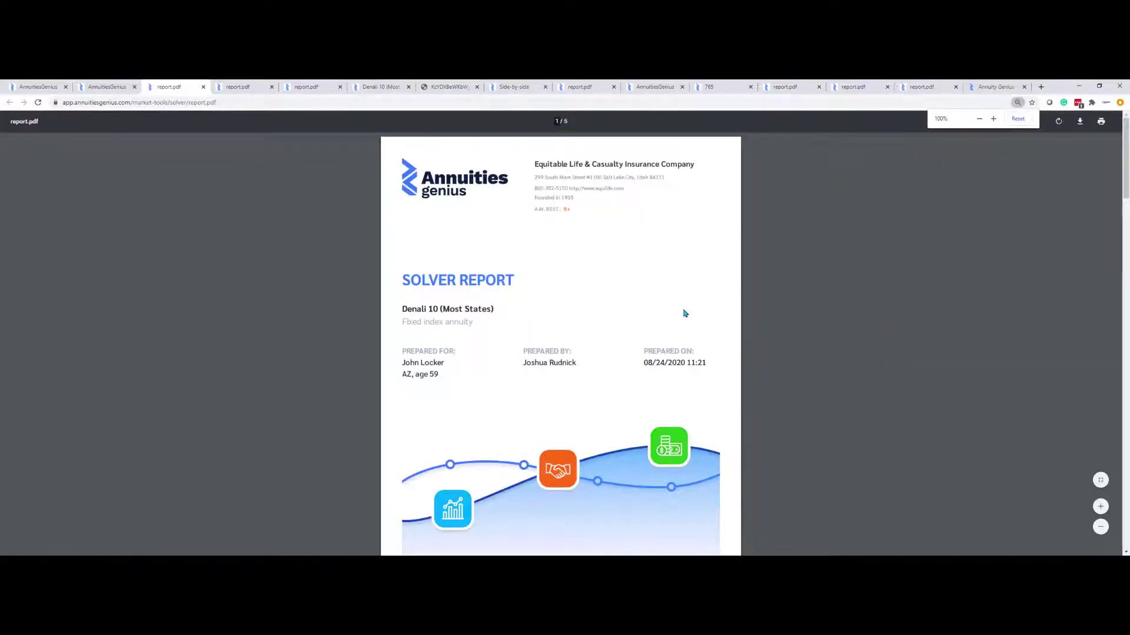
Review pages 1–4 of the Solver Report, including the Solved for Rate of Return section, then return to the top
{"action": "scroll", "coordinate": [686, 312], "scroll_direction": "down", "scroll_amount": 8}
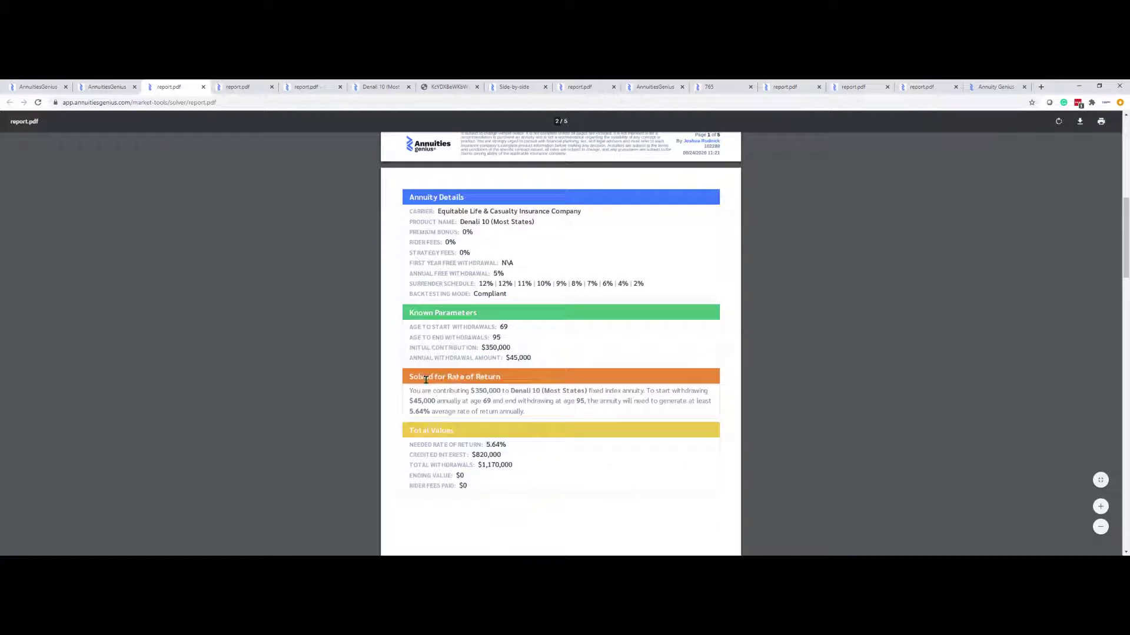
{"action": "left_click_drag", "start_coordinate": [410, 377], "coordinate": [394, 423]}
{"action": "scroll", "coordinate": [394, 427], "scroll_direction": "down", "scroll_amount": 8}
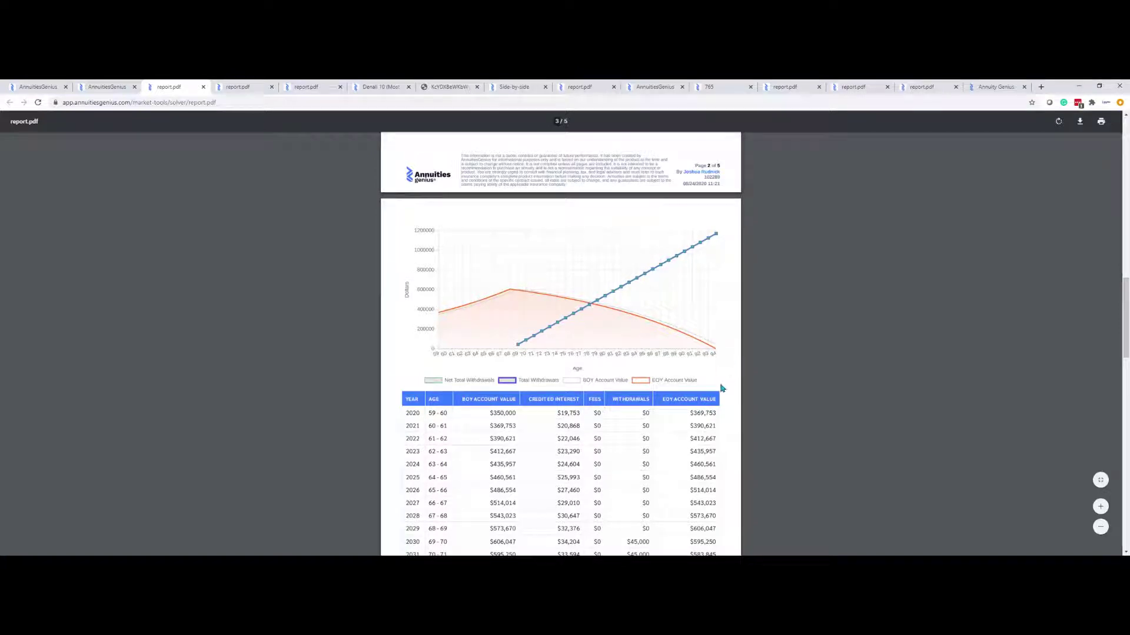
{"action": "scroll", "coordinate": [722, 388], "scroll_direction": "down", "scroll_amount": 7}
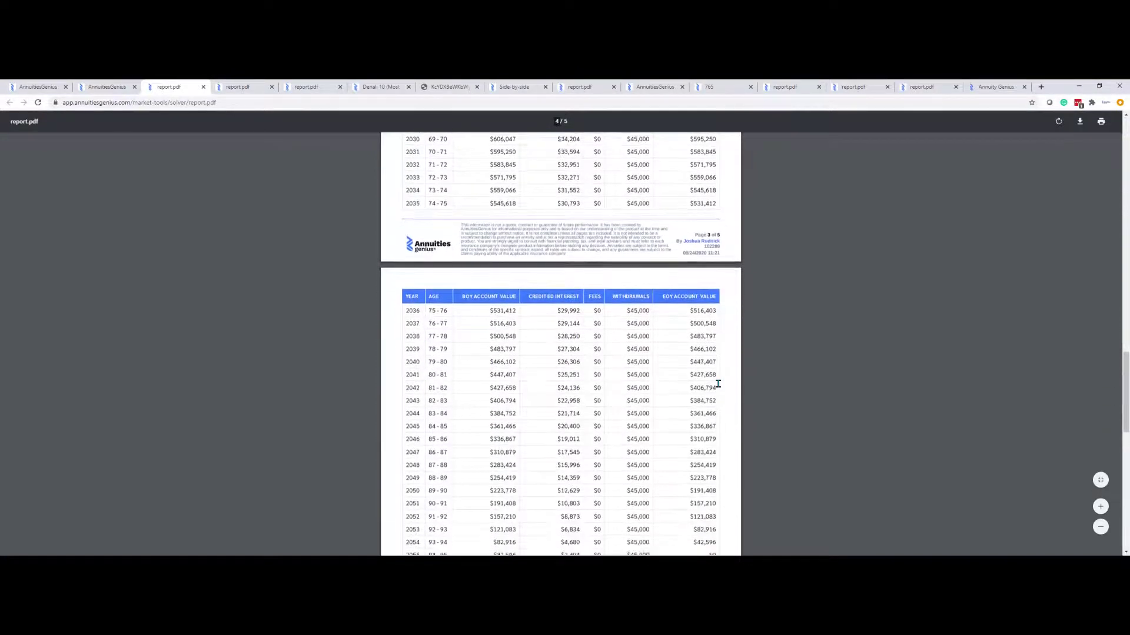
{"action": "scroll", "coordinate": [718, 384], "scroll_direction": "down", "scroll_amount": 3}
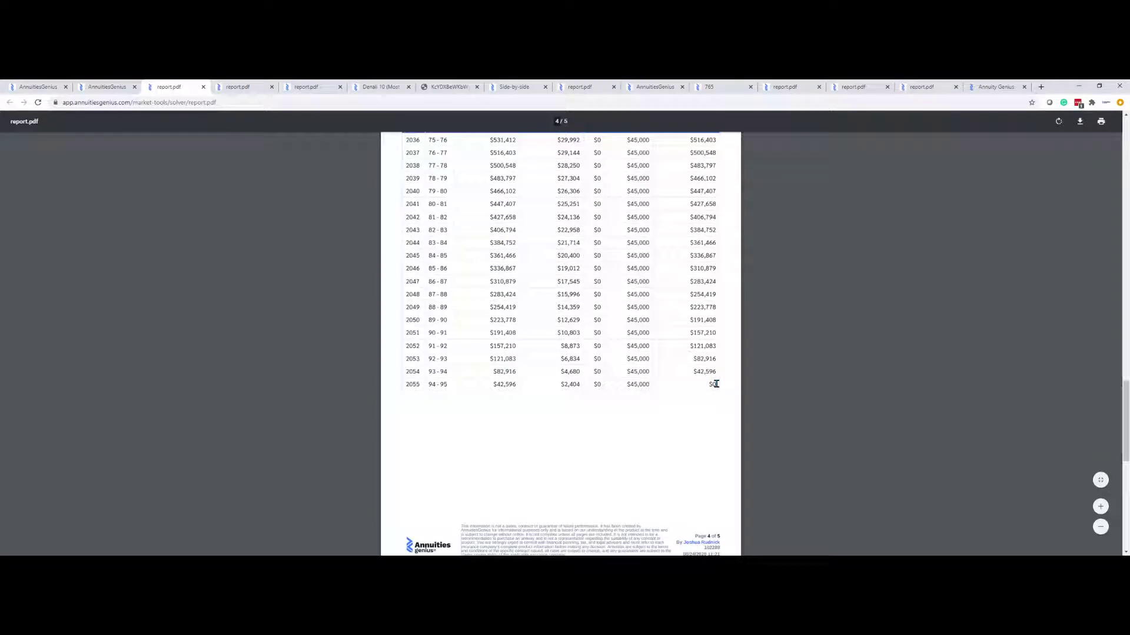
{"action": "scroll", "coordinate": [715, 384], "scroll_direction": "up", "scroll_amount": 20}
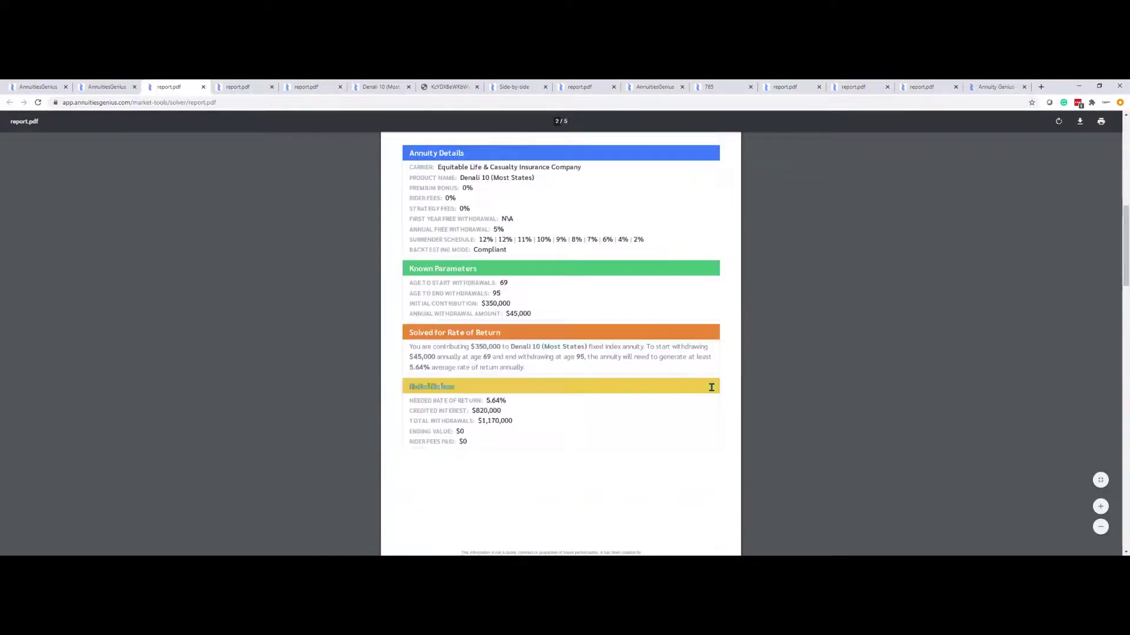
{"action": "scroll", "coordinate": [711, 387], "scroll_direction": "up", "scroll_amount": 6}
{"action": "scroll", "coordinate": [705, 391], "scroll_direction": "up", "scroll_amount": 3}
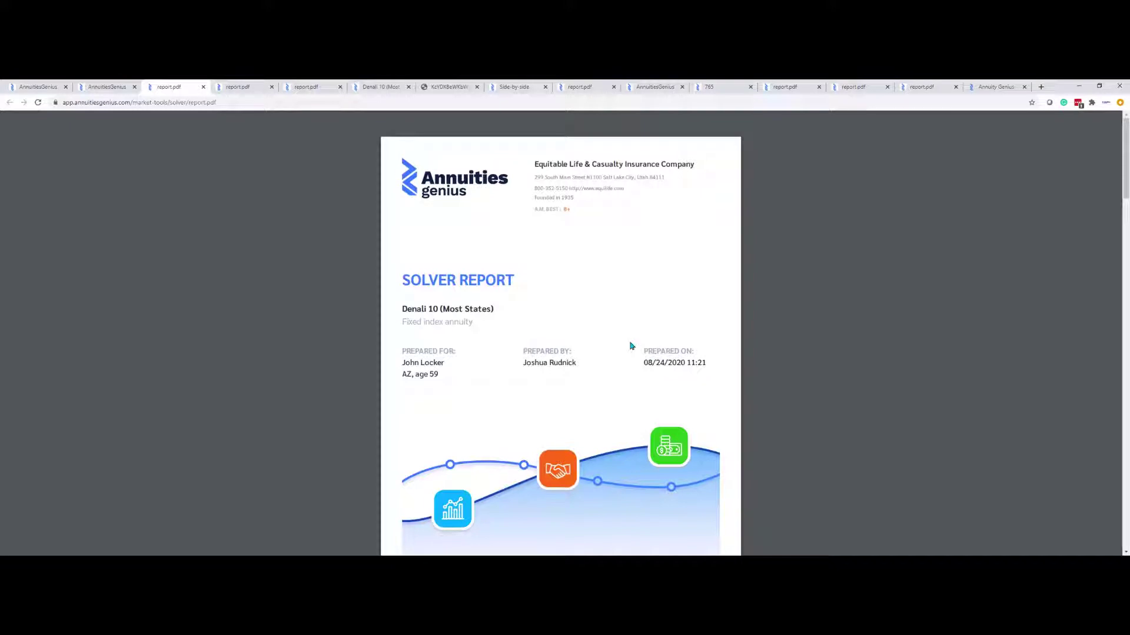
Open the Annuity Transition tool and choose Variable Annuity Life Insurance Company as the carrier
{"action": "left_click", "coordinate": [95, 88]}
{"action": "mouse_move", "coordinate": [15, 242]}
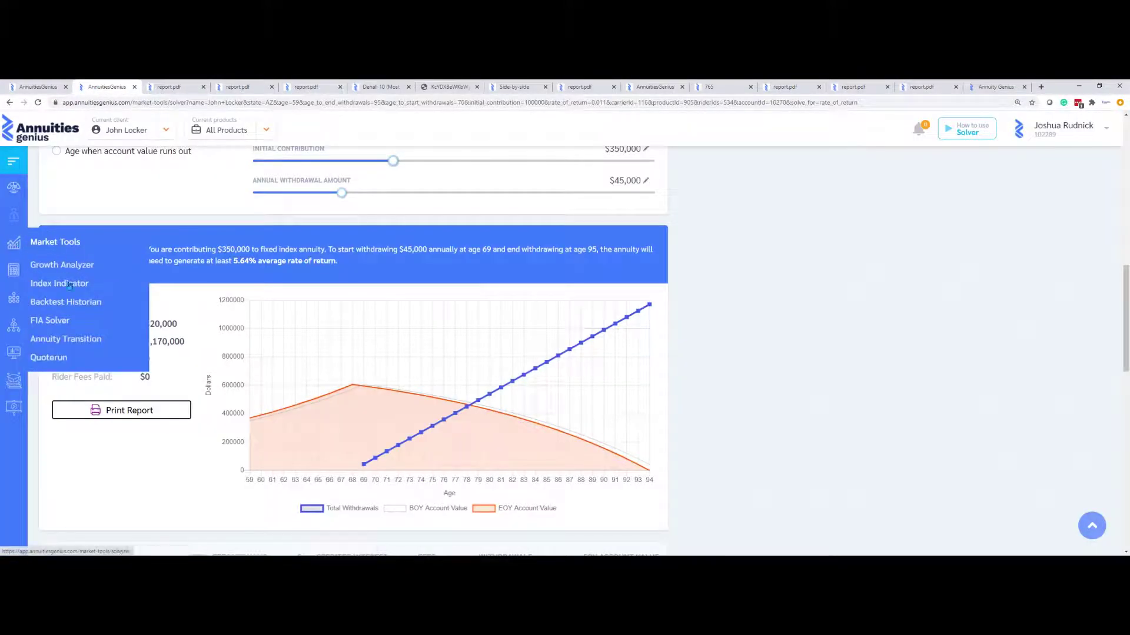
{"action": "left_click", "coordinate": [59, 341]}
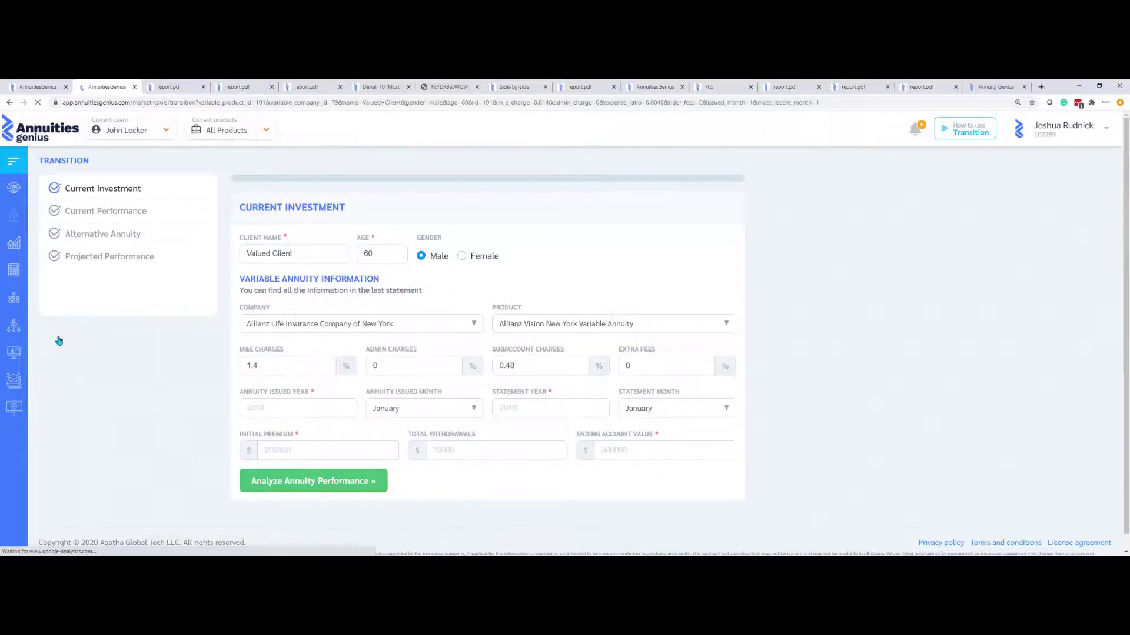
{"action": "left_click", "coordinate": [425, 323]}
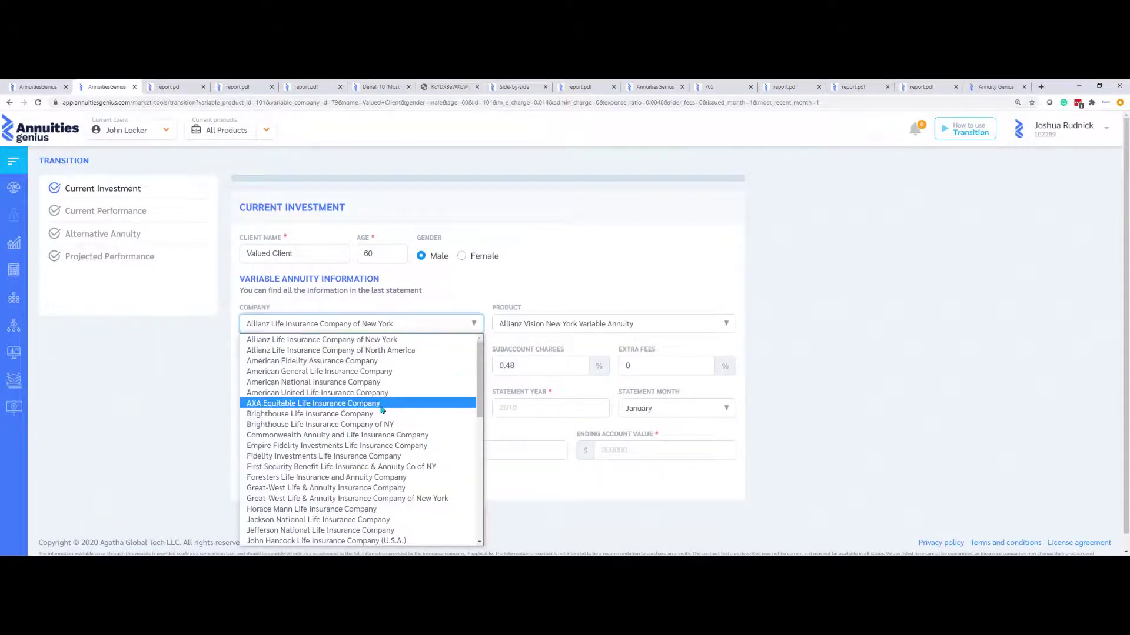
{"action": "scroll", "coordinate": [371, 470], "scroll_direction": "down", "scroll_amount": 7}
{"action": "left_click", "coordinate": [364, 530]}
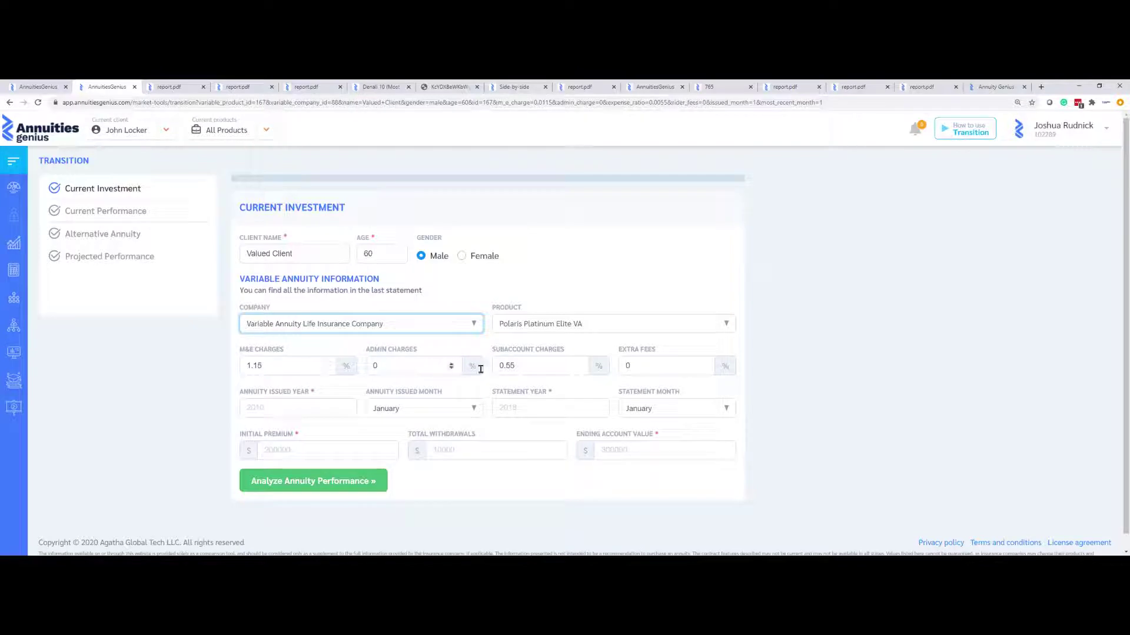
Analyse the annuity issued 2000 with $100,000 premium, $0 withdrawals and $350,000 ending value: 8.63% gross, 6.78% net
{"action": "left_click", "coordinate": [272, 402]}
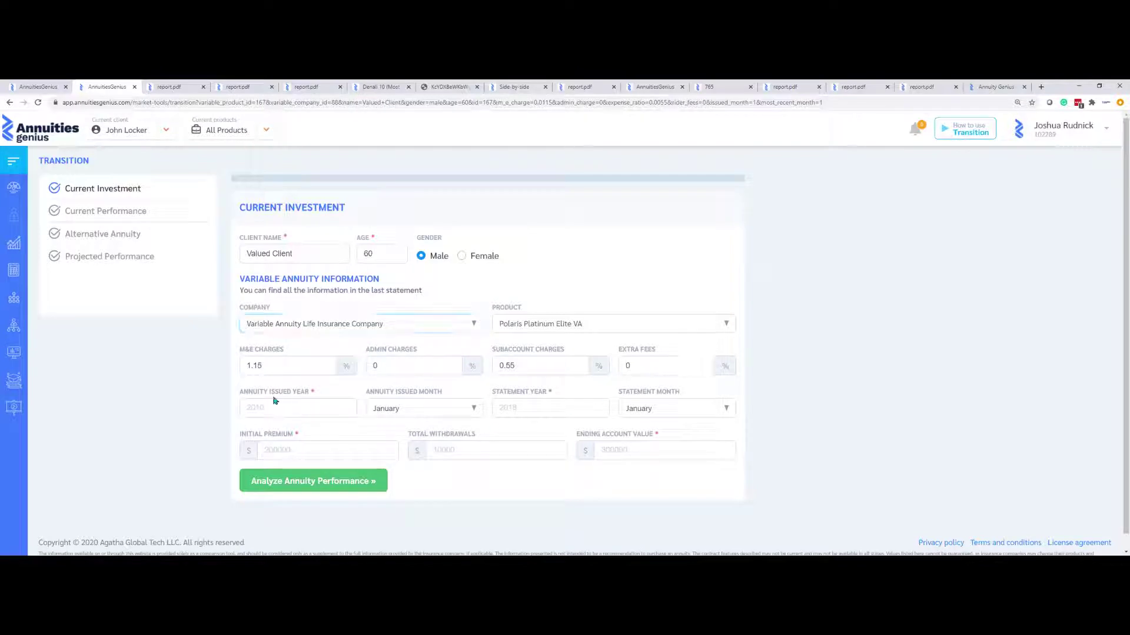
{"action": "type", "text": "2"}
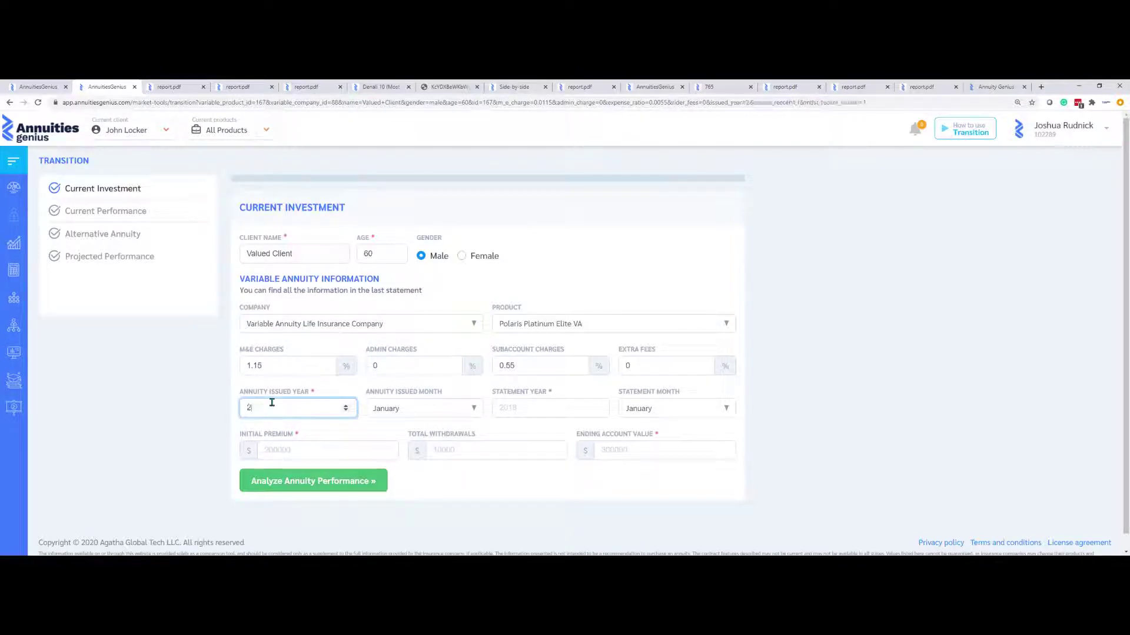
{"action": "type", "text": "000"}
{"action": "left_click", "coordinate": [522, 408]}
{"action": "type", "text": "2019"}
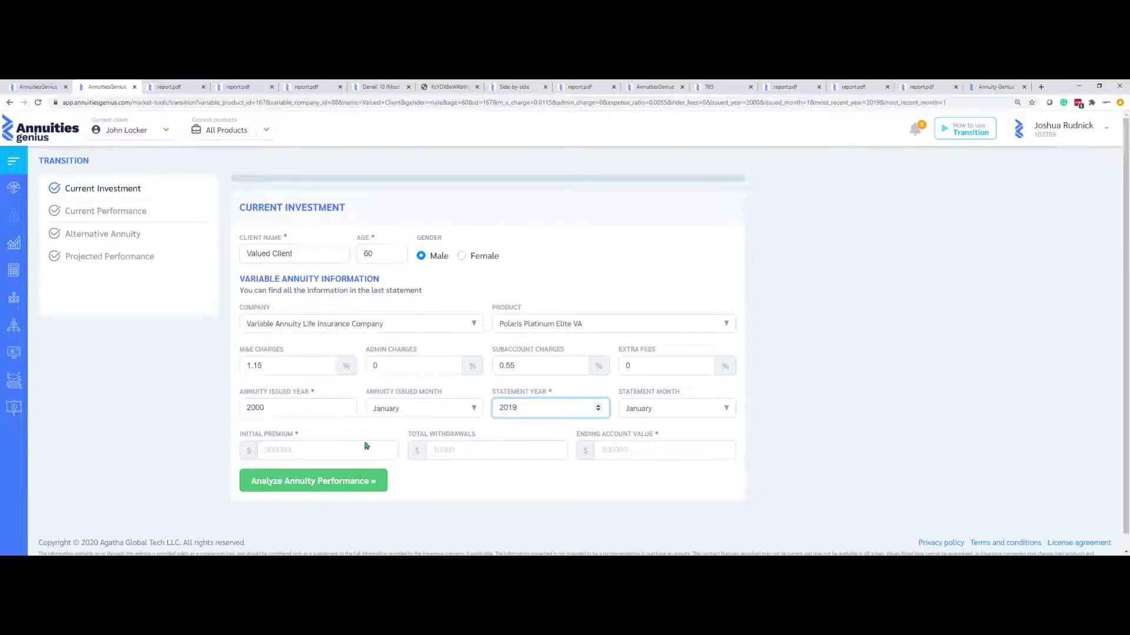
{"action": "left_click", "coordinate": [334, 450]}
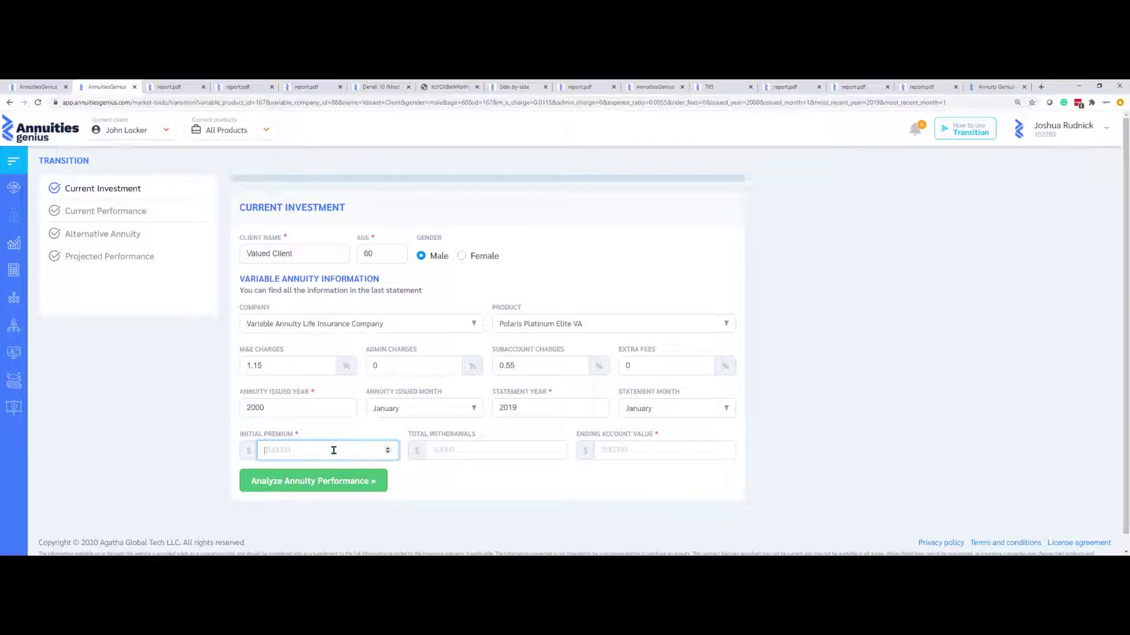
{"action": "type", "text": "100000"}
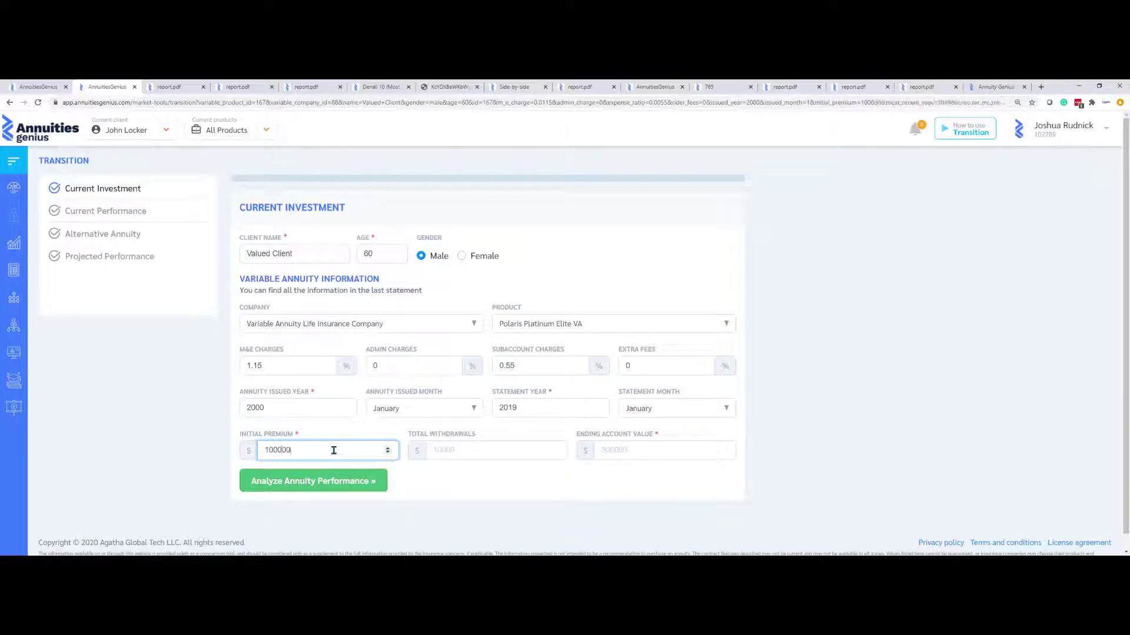
{"action": "left_click", "coordinate": [465, 453]}
{"action": "type", "text": "0"}
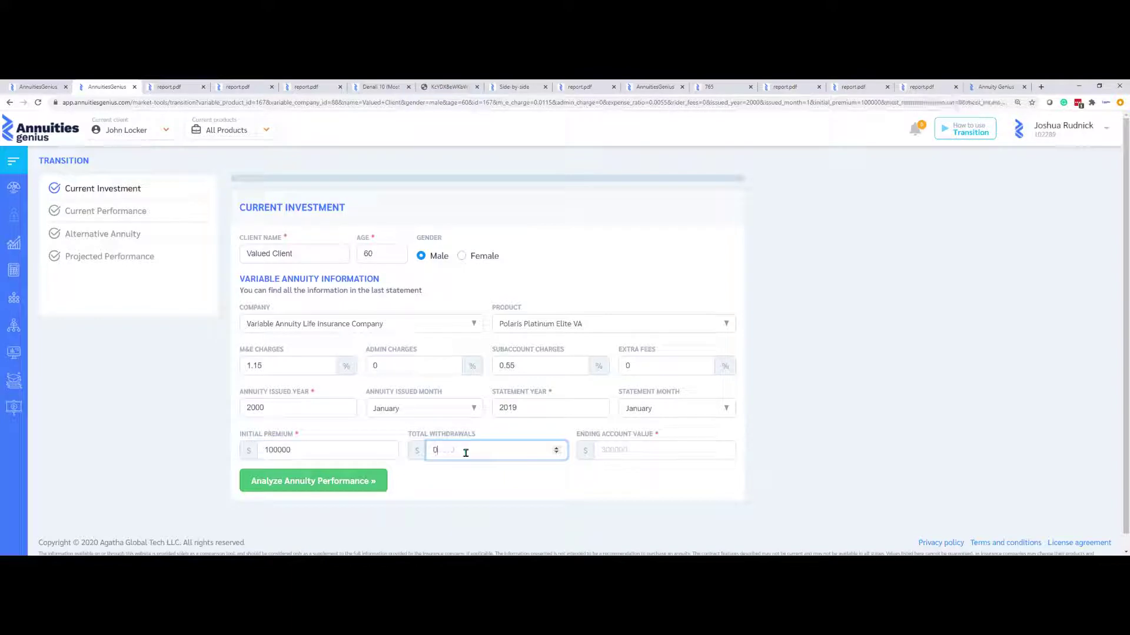
{"action": "left_click", "coordinate": [630, 450]}
{"action": "type", "text": "350000"}
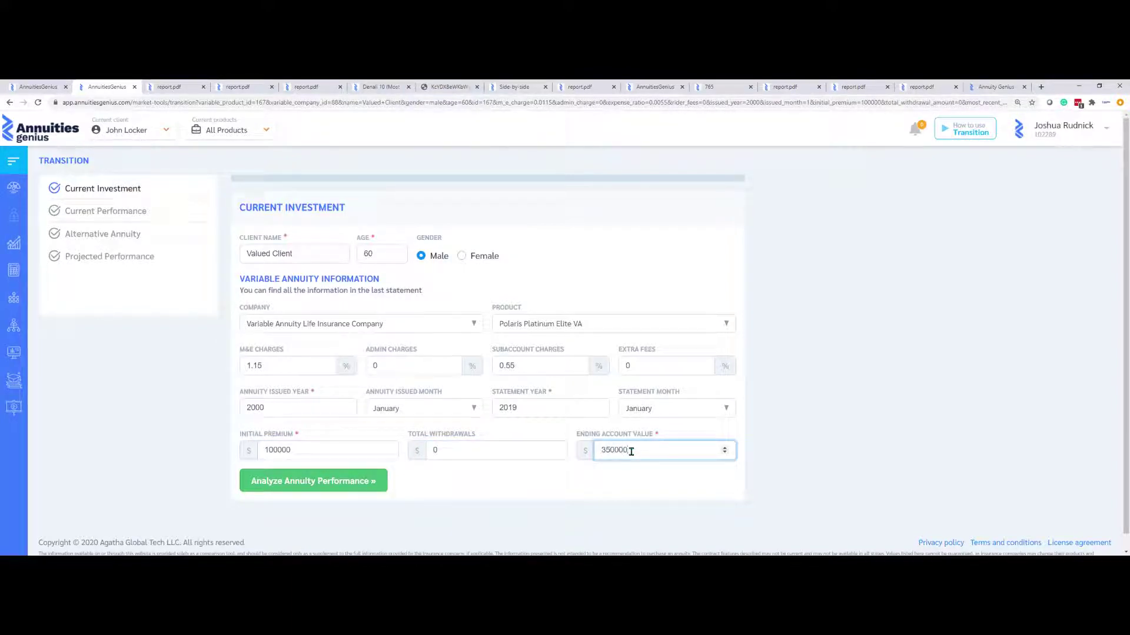
{"action": "left_click", "coordinate": [331, 488]}
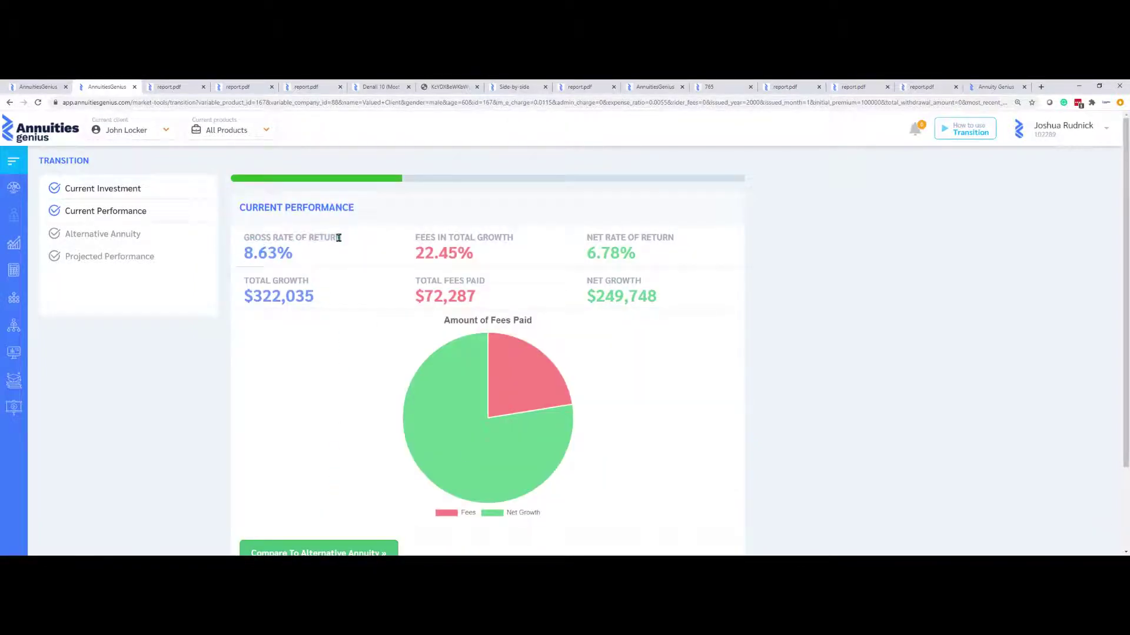
Check the fees-in-total-growth and net return figures, then proceed to the alternative annuity comparison
{"action": "left_click_drag", "start_coordinate": [420, 237], "coordinate": [511, 238]}
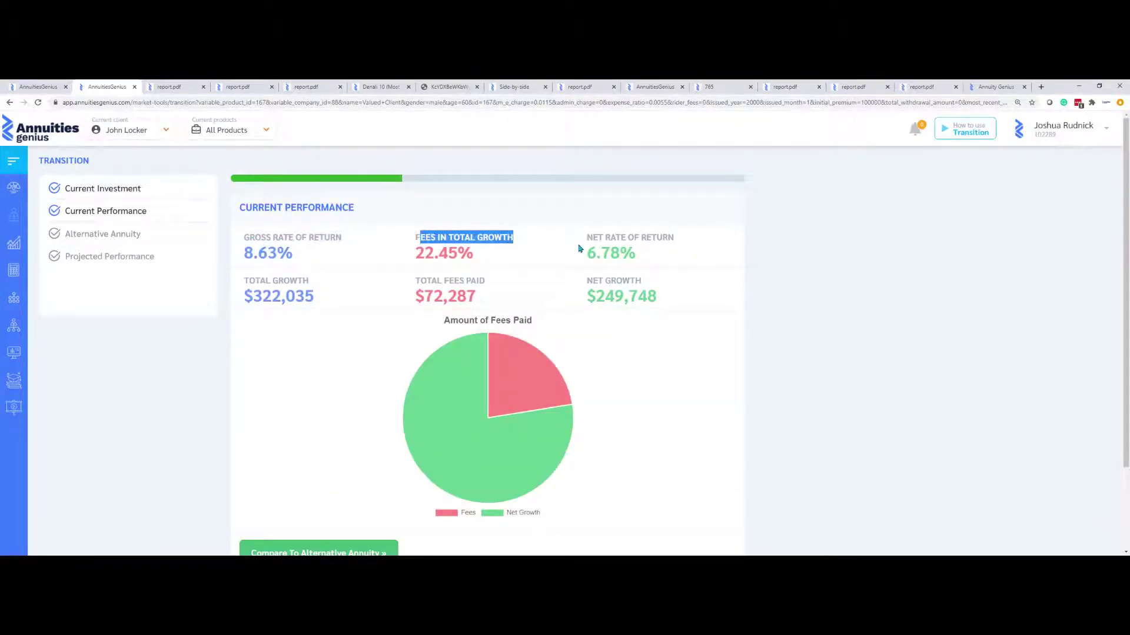
{"action": "left_click_drag", "start_coordinate": [595, 252], "coordinate": [663, 247]}
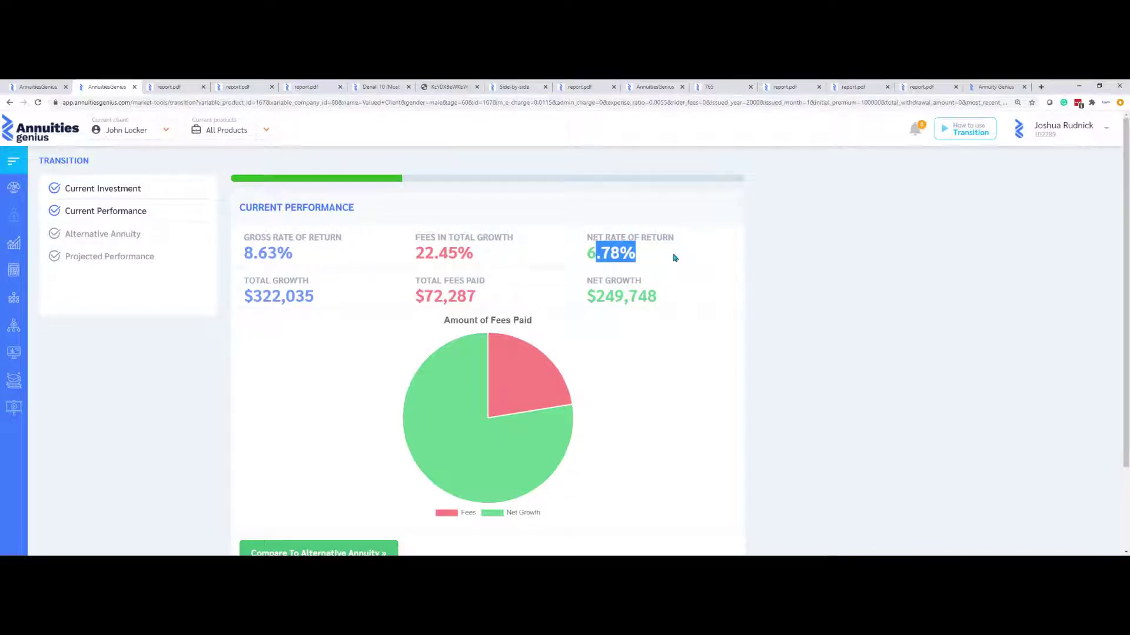
{"action": "left_click", "coordinate": [675, 258]}
{"action": "scroll", "coordinate": [522, 396], "scroll_direction": "down", "scroll_amount": 3}
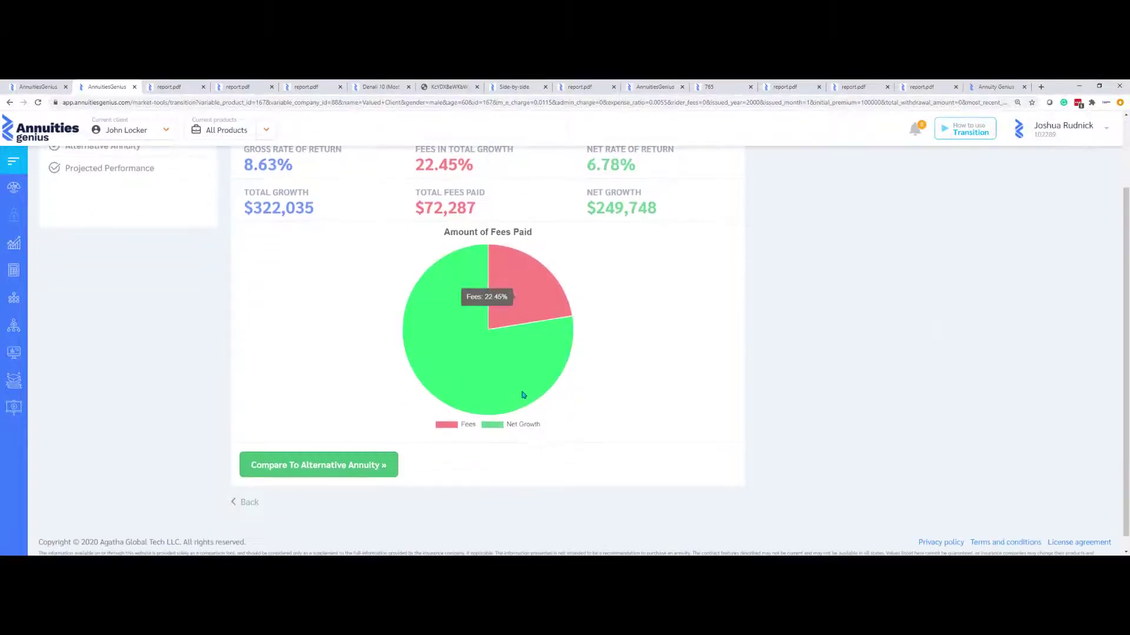
{"action": "left_click", "coordinate": [376, 471]}
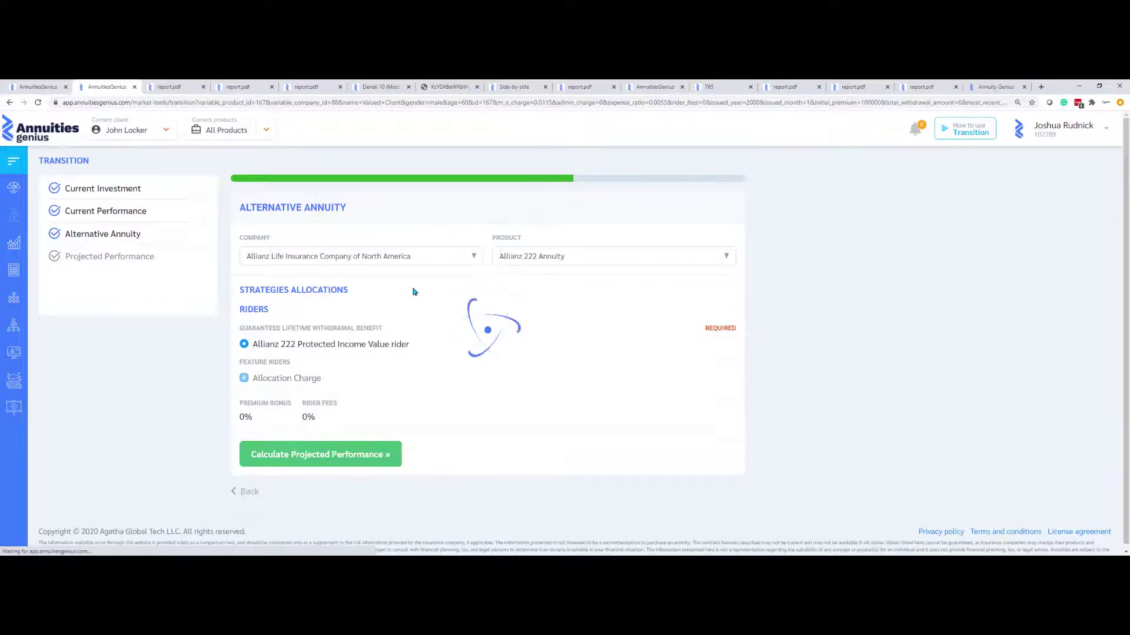
Switch the alternative to Equitable Life & Casualty's Denali 10, replacing P2P Spread with 100% Barclays Atlas 5 Annual P2P PR
{"action": "left_click", "coordinate": [464, 255]}
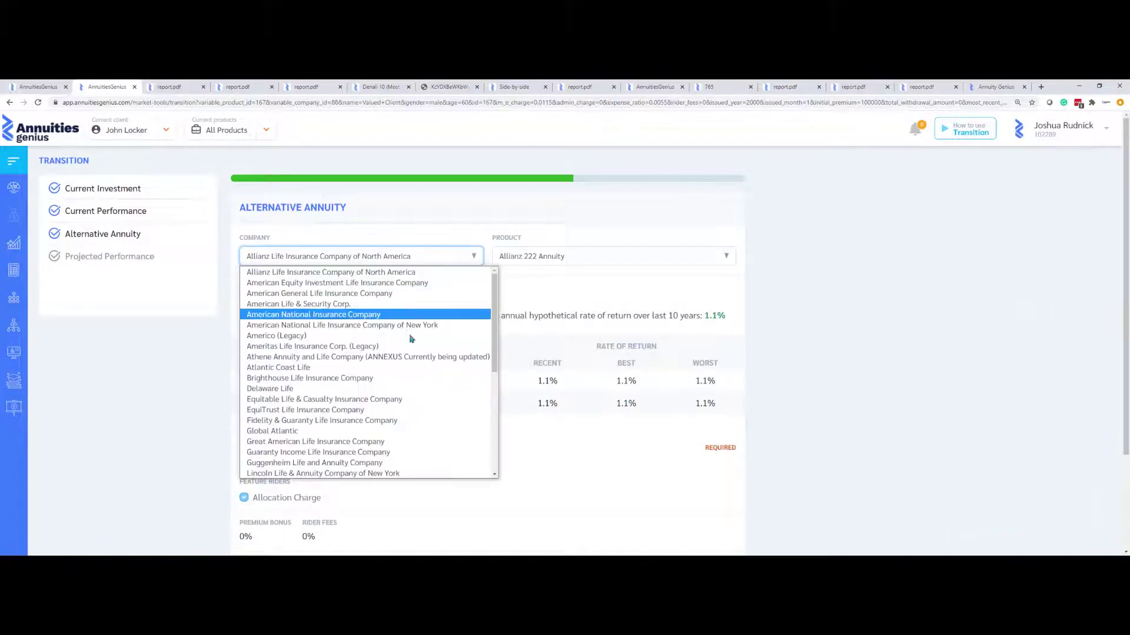
{"action": "left_click", "coordinate": [383, 400]}
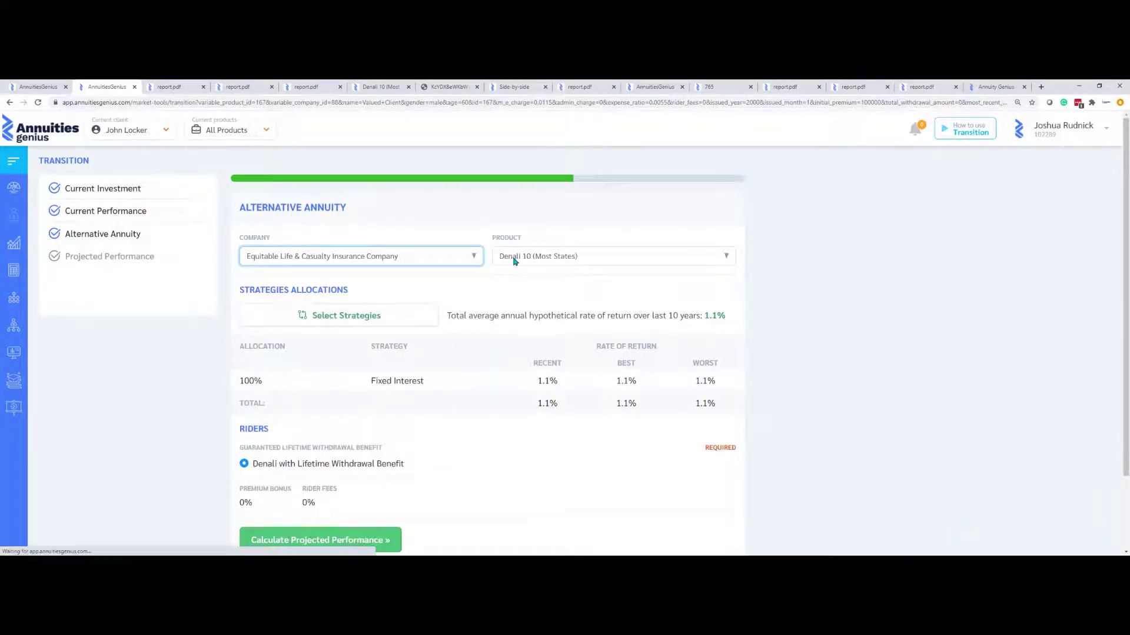
{"action": "left_click", "coordinate": [363, 322]}
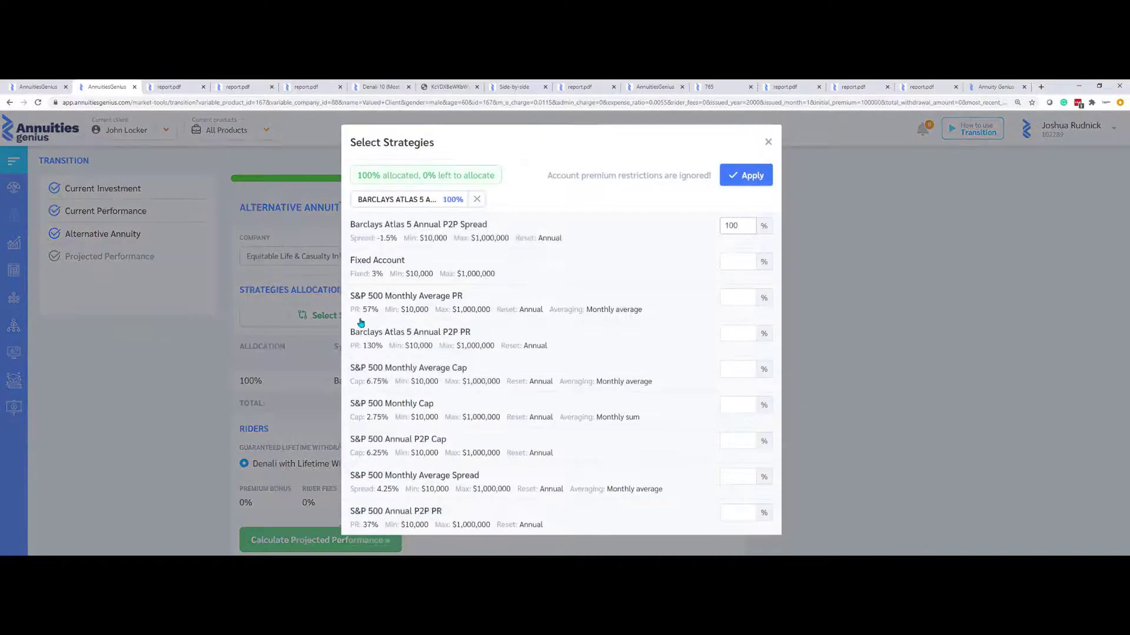
{"action": "left_click", "coordinate": [477, 202]}
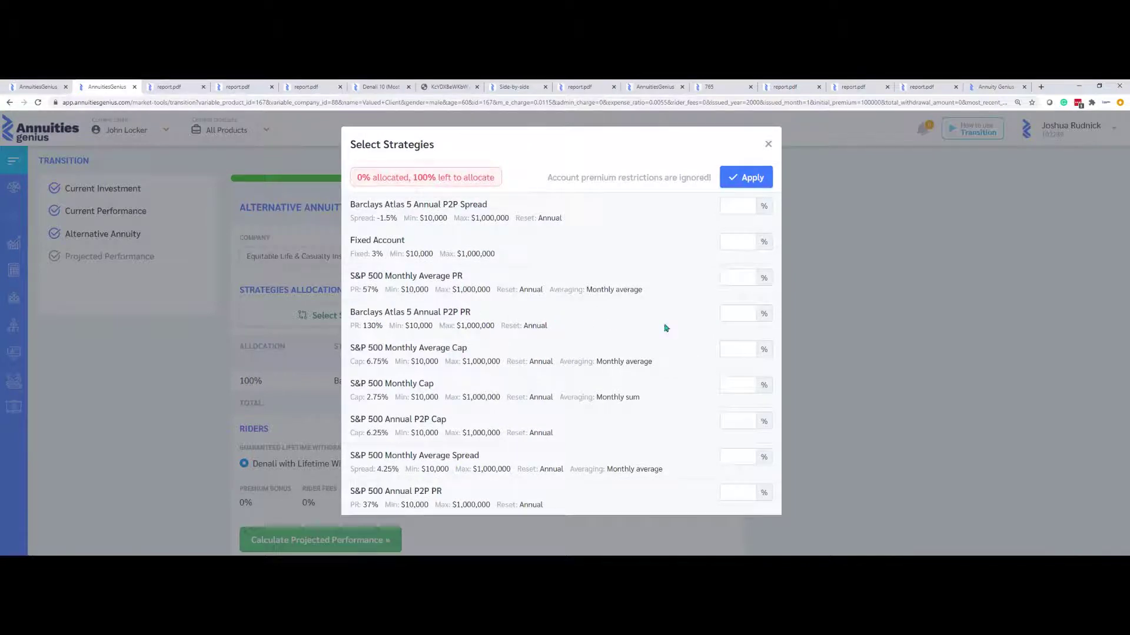
{"action": "left_click", "coordinate": [720, 315]}
{"action": "type", "text": "100"}
{"action": "left_click", "coordinate": [750, 177]}
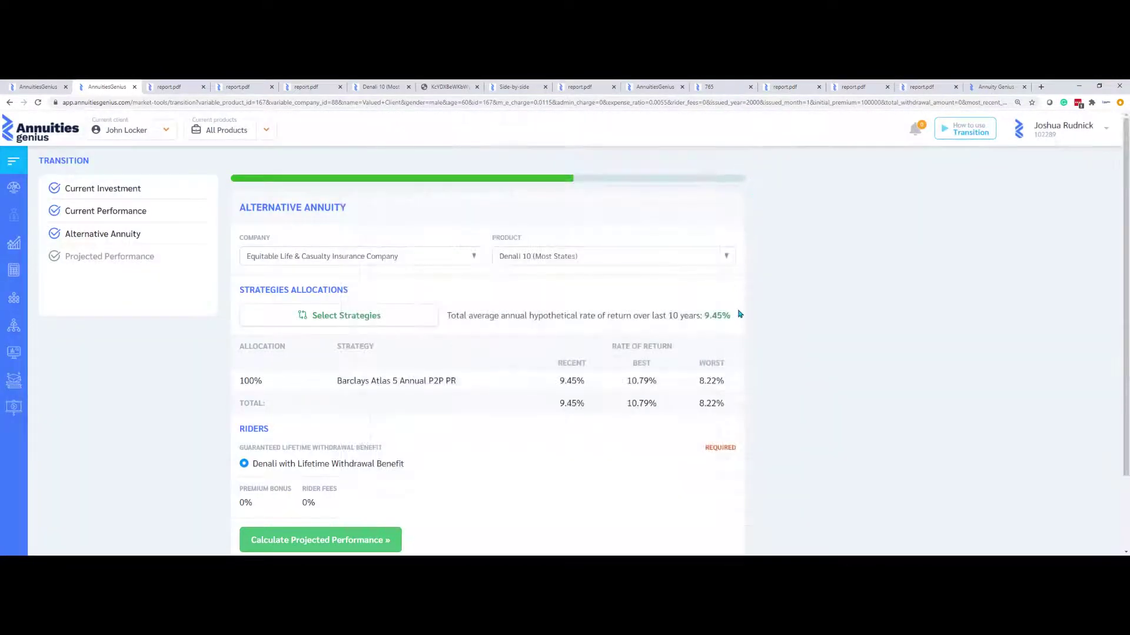
{"action": "scroll", "coordinate": [732, 312], "scroll_direction": "down", "scroll_amount": 2}
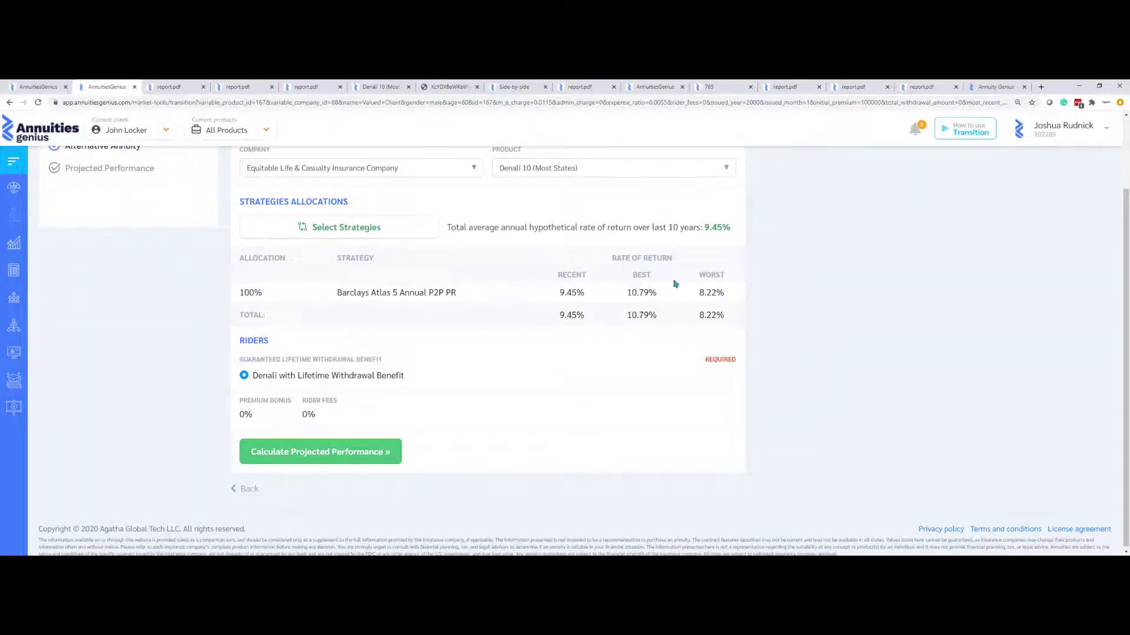
Calculate projected performance to life expectancy 95, compare best- and worst-case returns, and print the transition report
{"action": "left_click", "coordinate": [328, 452]}
{"action": "left_click_drag", "start_coordinate": [338, 261], "coordinate": [763, 274]}
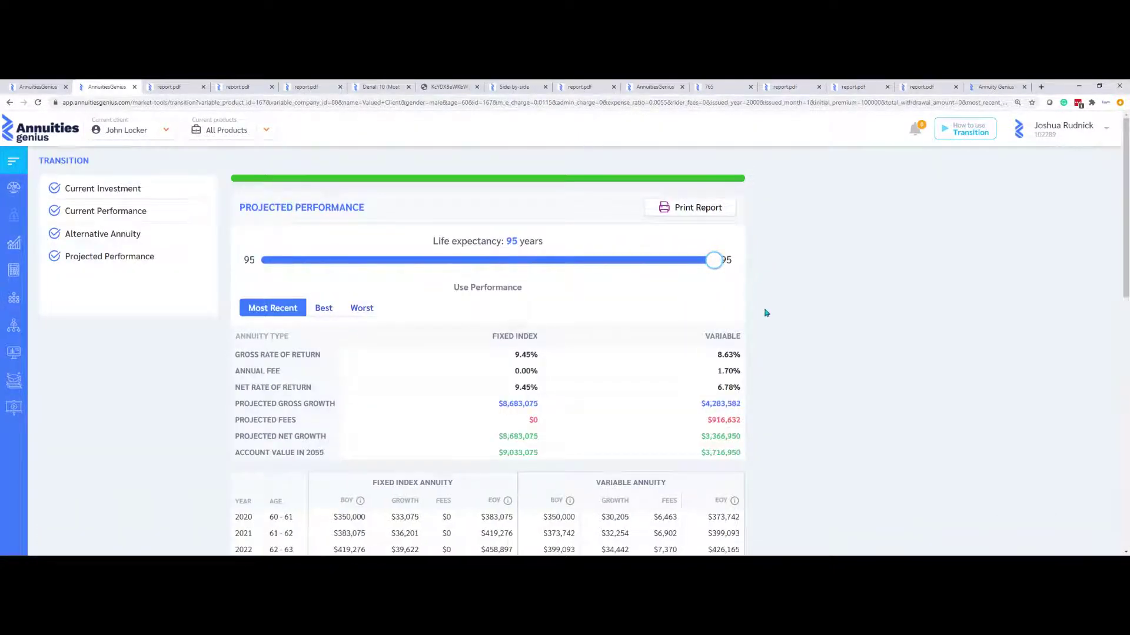
{"action": "left_click_drag", "start_coordinate": [712, 339], "coordinate": [732, 338]}
{"action": "left_click_drag", "start_coordinate": [496, 337], "coordinate": [539, 337]}
{"action": "scroll", "coordinate": [581, 365], "scroll_direction": "down", "scroll_amount": 2}
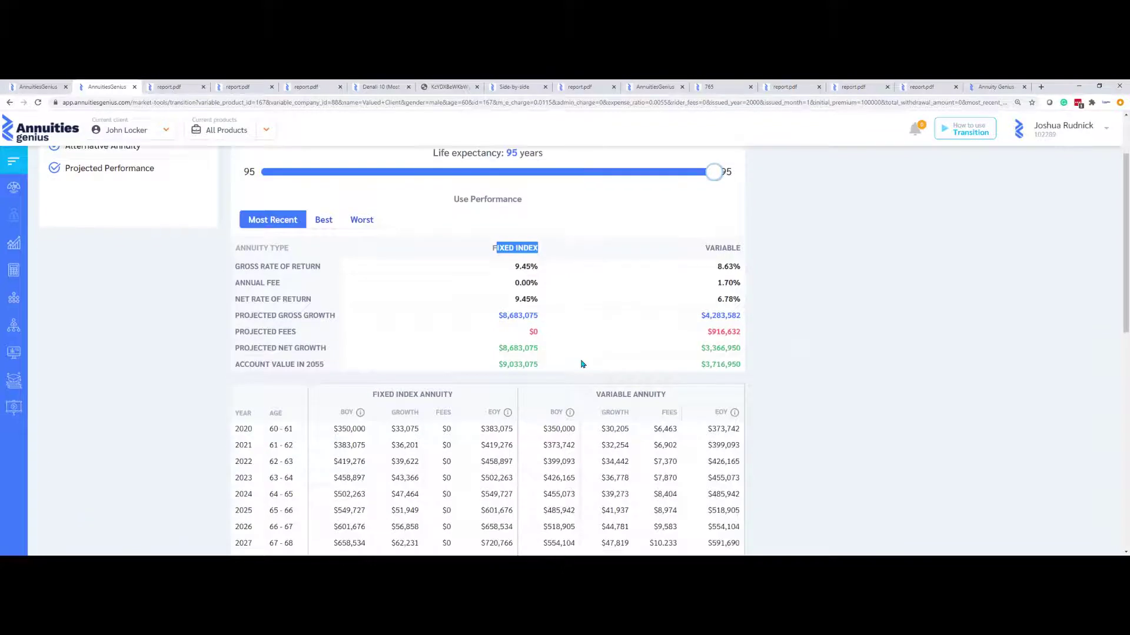
{"action": "left_click", "coordinate": [323, 221]}
{"action": "left_click", "coordinate": [362, 220]}
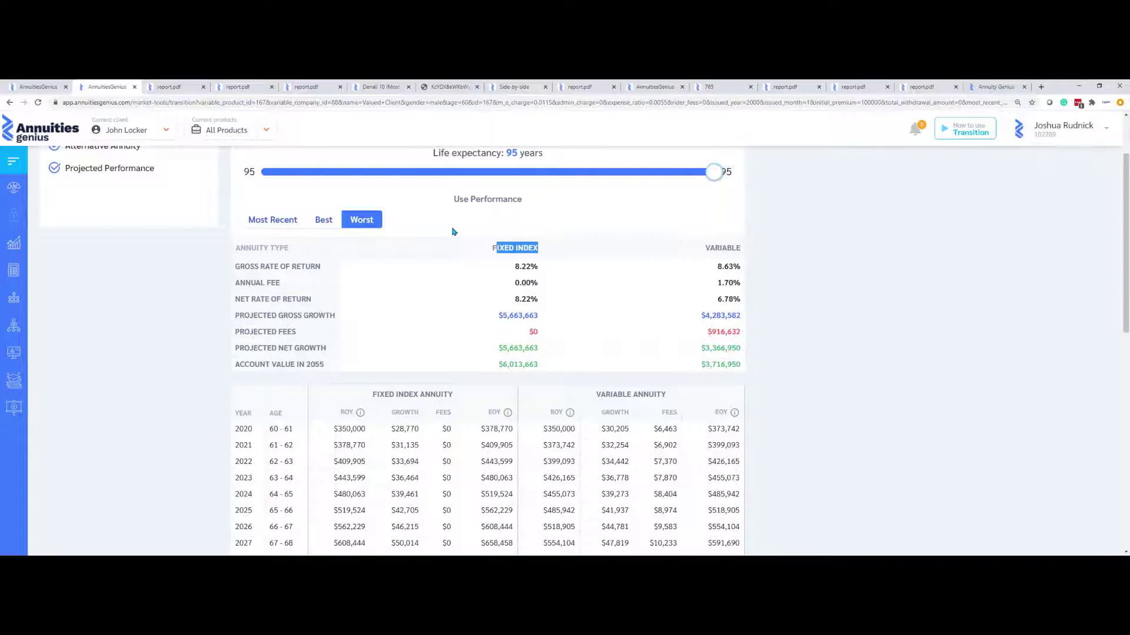
{"action": "scroll", "coordinate": [452, 231], "scroll_direction": "down", "scroll_amount": 9}
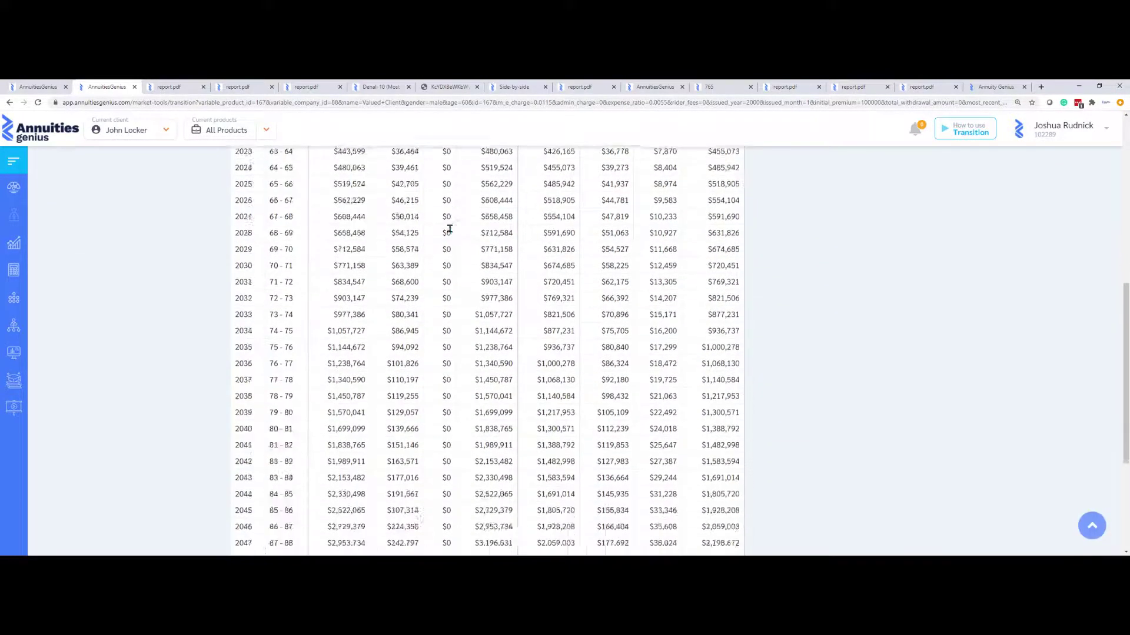
{"action": "scroll", "coordinate": [448, 232], "scroll_direction": "up", "scroll_amount": 10}
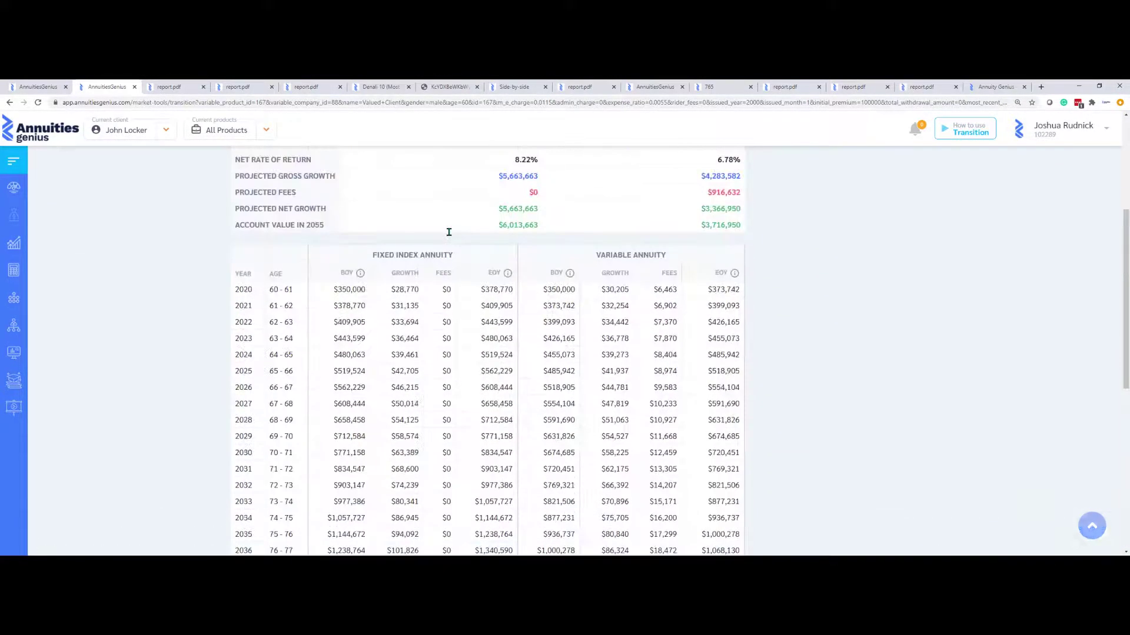
{"action": "left_click", "coordinate": [685, 212]}
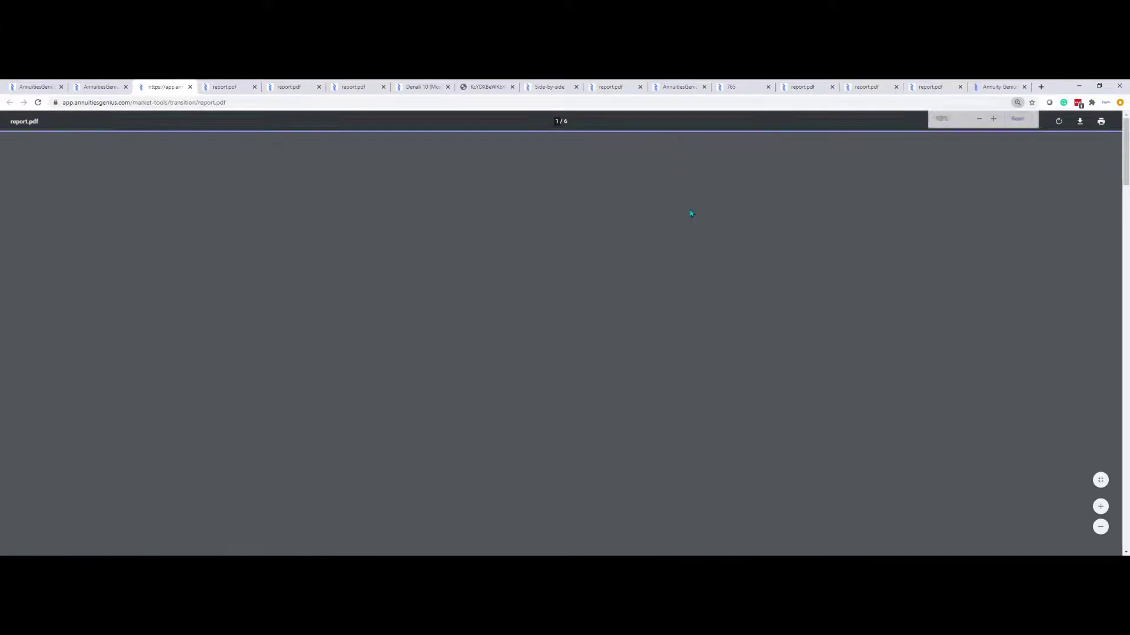
Scroll through the transition report PDF's Current Performance figures, then go back to the Projected Performance page
{"action": "scroll", "coordinate": [760, 278], "scroll_direction": "down", "scroll_amount": 6}
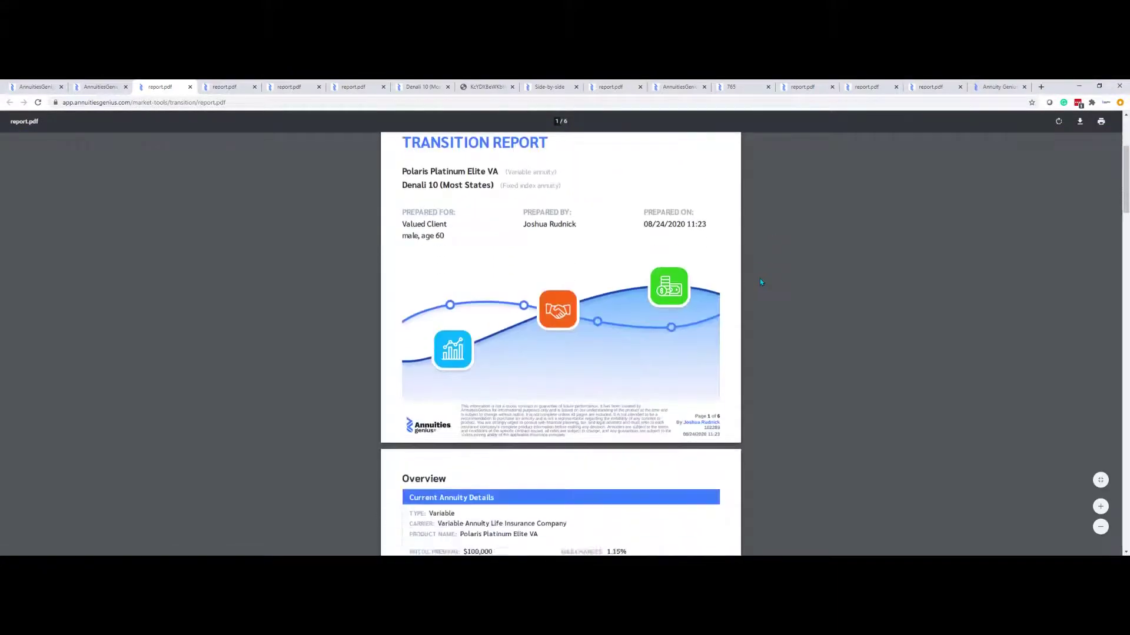
{"action": "scroll", "coordinate": [760, 282], "scroll_direction": "down", "scroll_amount": 1}
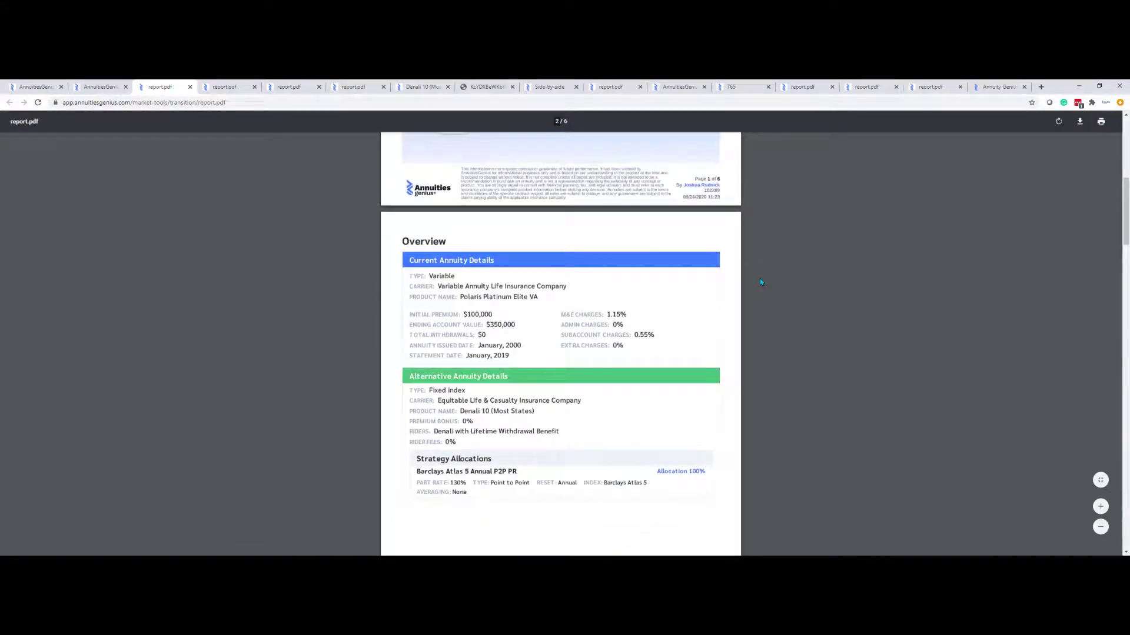
{"action": "scroll", "coordinate": [759, 282], "scroll_direction": "down", "scroll_amount": 1}
{"action": "scroll", "coordinate": [759, 282], "scroll_direction": "down", "scroll_amount": 6}
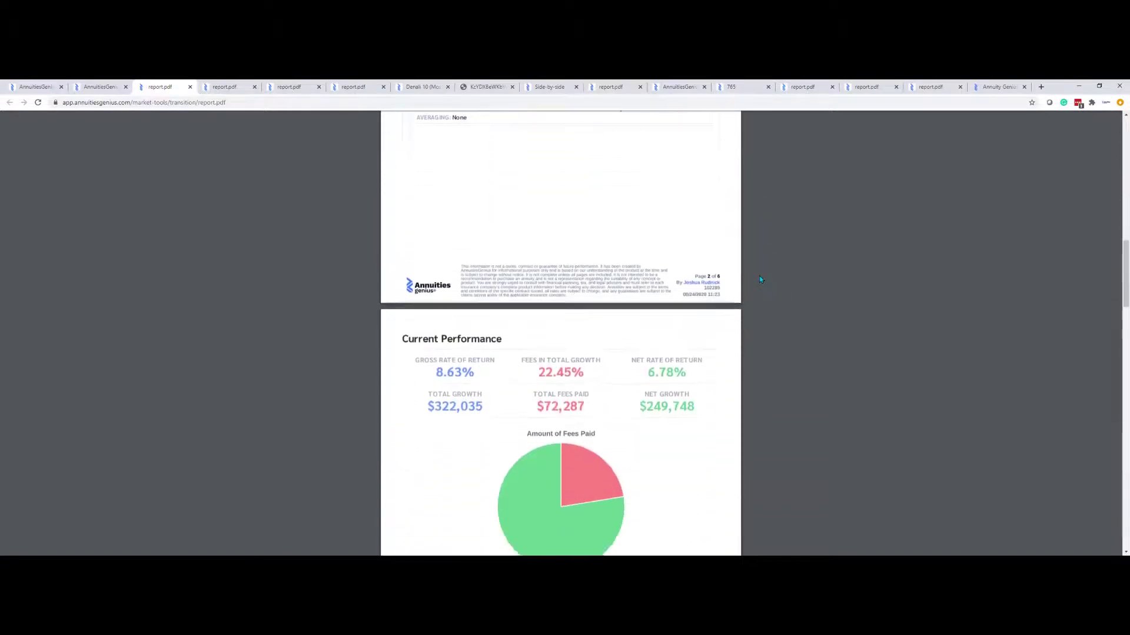
{"action": "scroll", "coordinate": [759, 278], "scroll_direction": "down", "scroll_amount": 8}
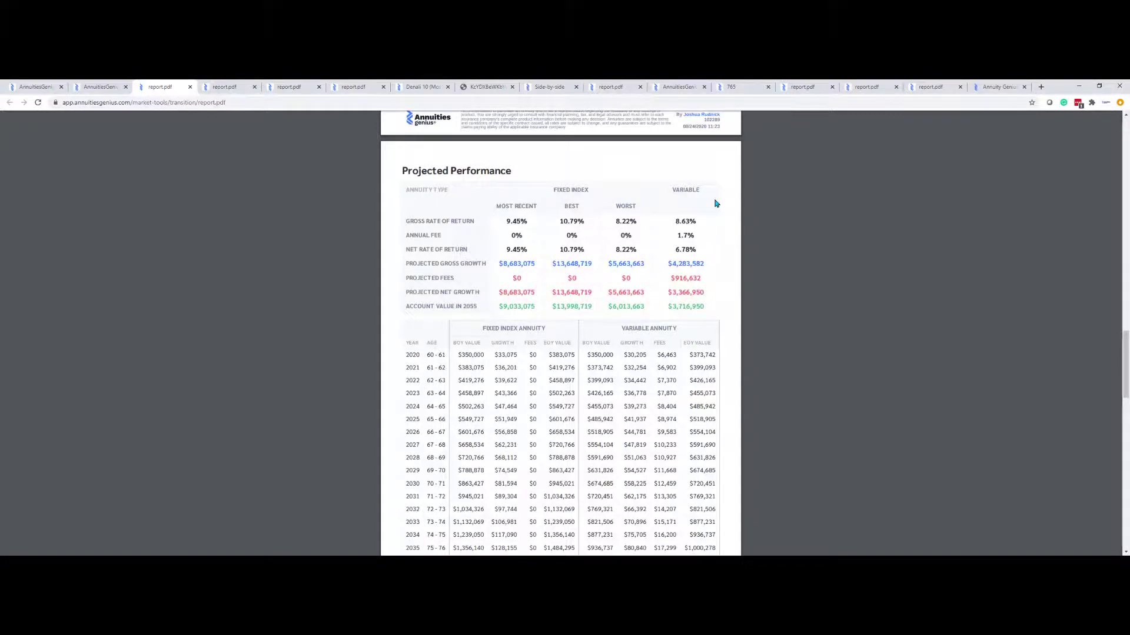
{"action": "scroll", "coordinate": [714, 202], "scroll_direction": "up", "scroll_amount": 4}
{"action": "scroll", "coordinate": [416, 139], "scroll_direction": "up", "scroll_amount": 10}
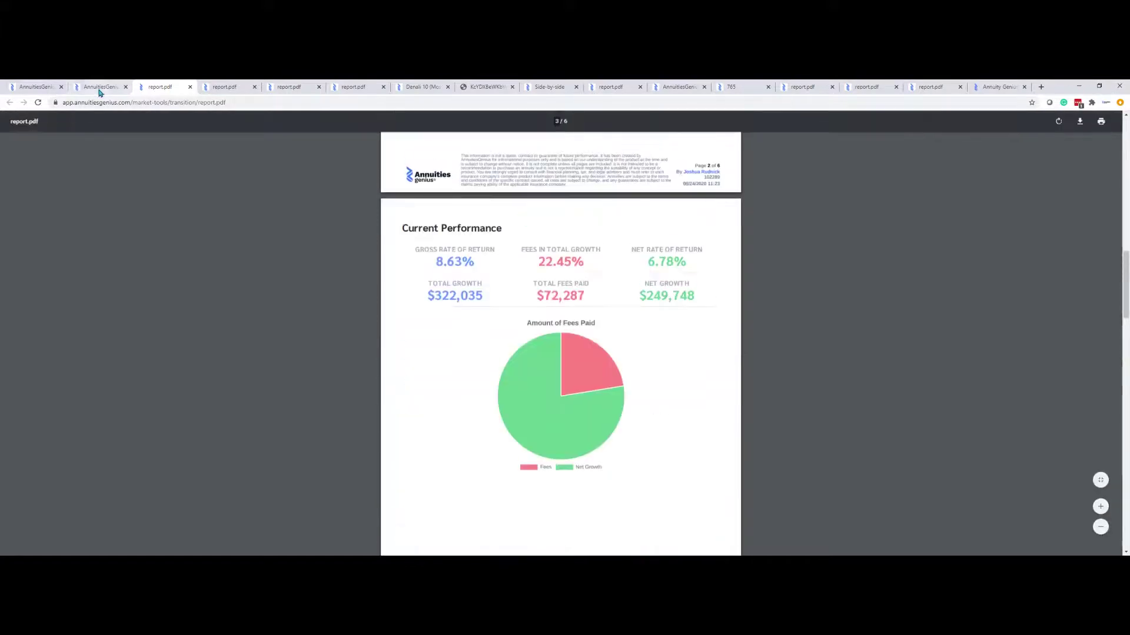
{"action": "left_click", "coordinate": [100, 90]}
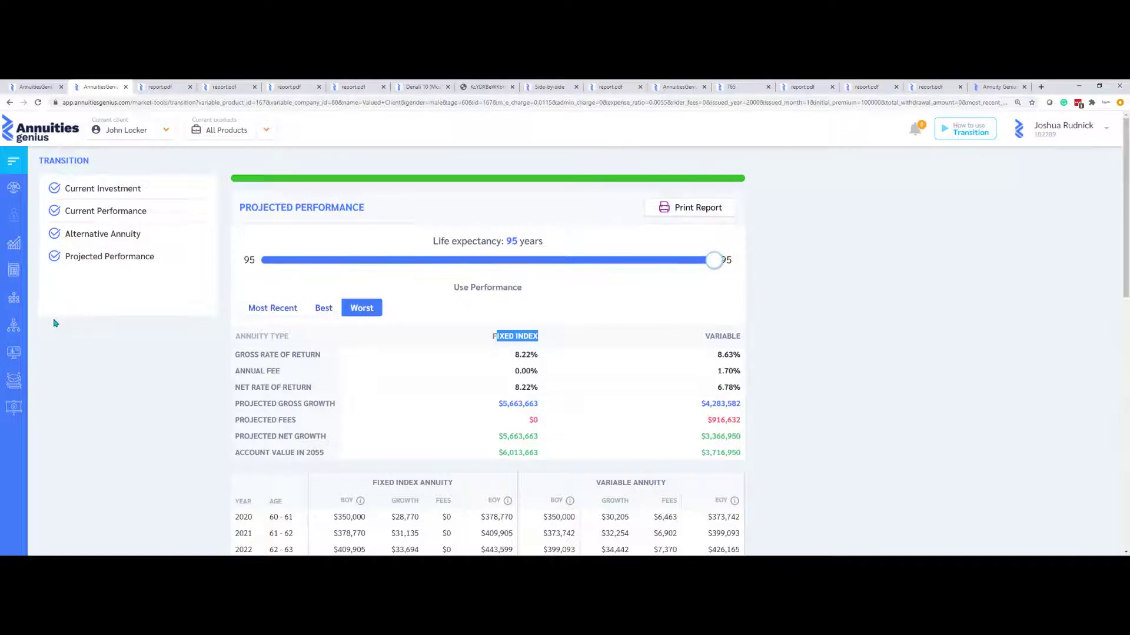
Open the Fixed Index annuities database and filter product names by 'bright'
{"action": "mouse_move", "coordinate": [15, 303]}
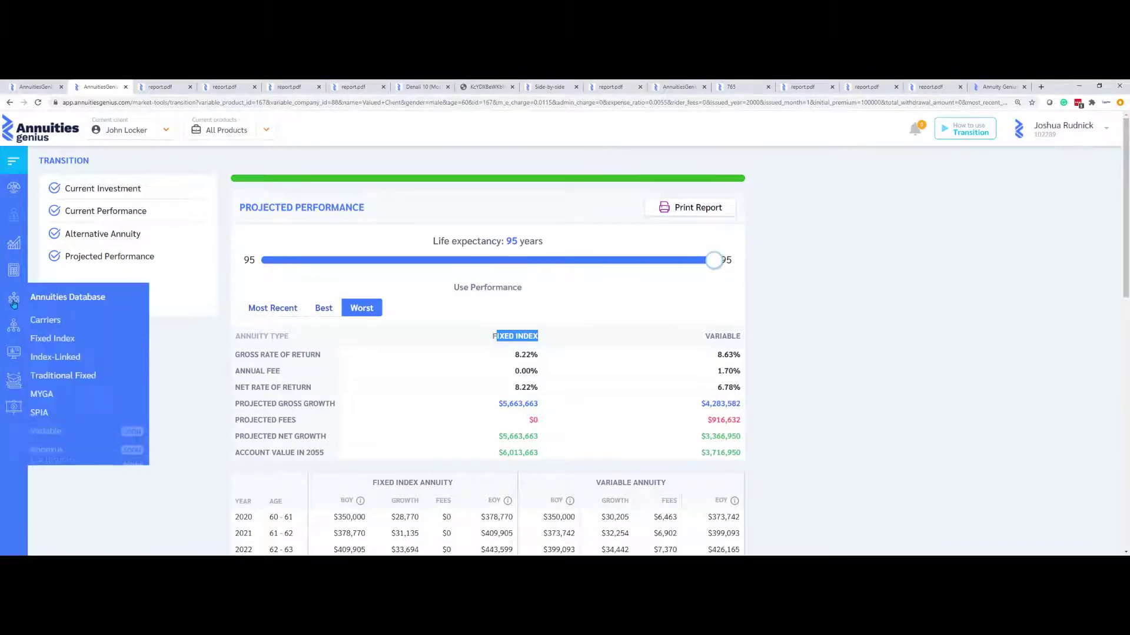
{"action": "left_click", "coordinate": [68, 342]}
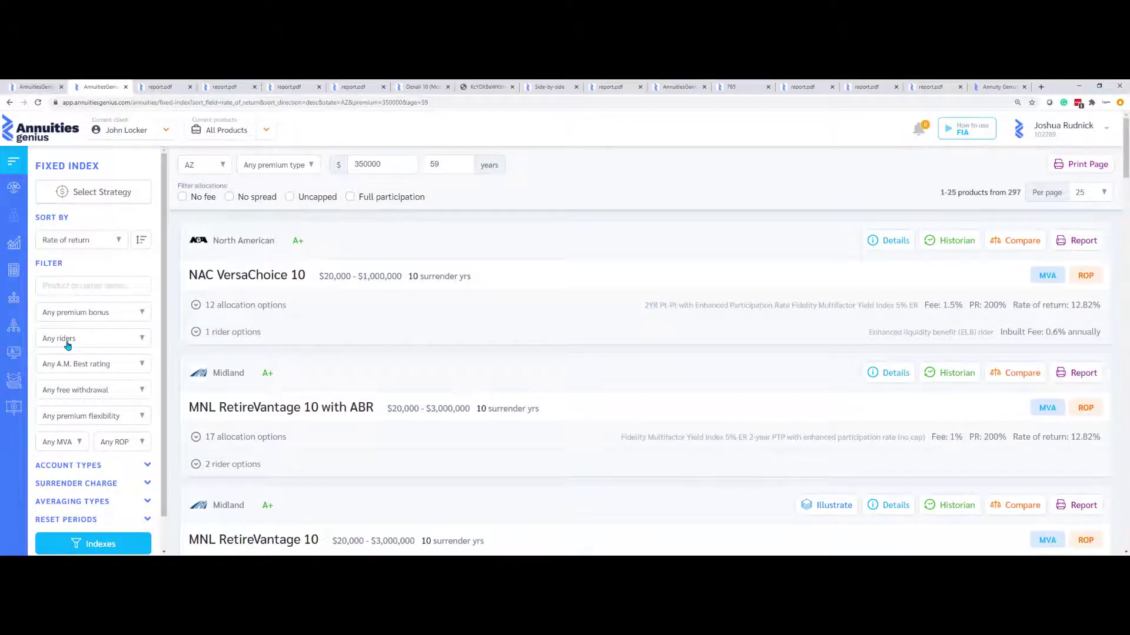
{"action": "left_click", "coordinate": [65, 287]}
{"action": "type", "text": "bright"}
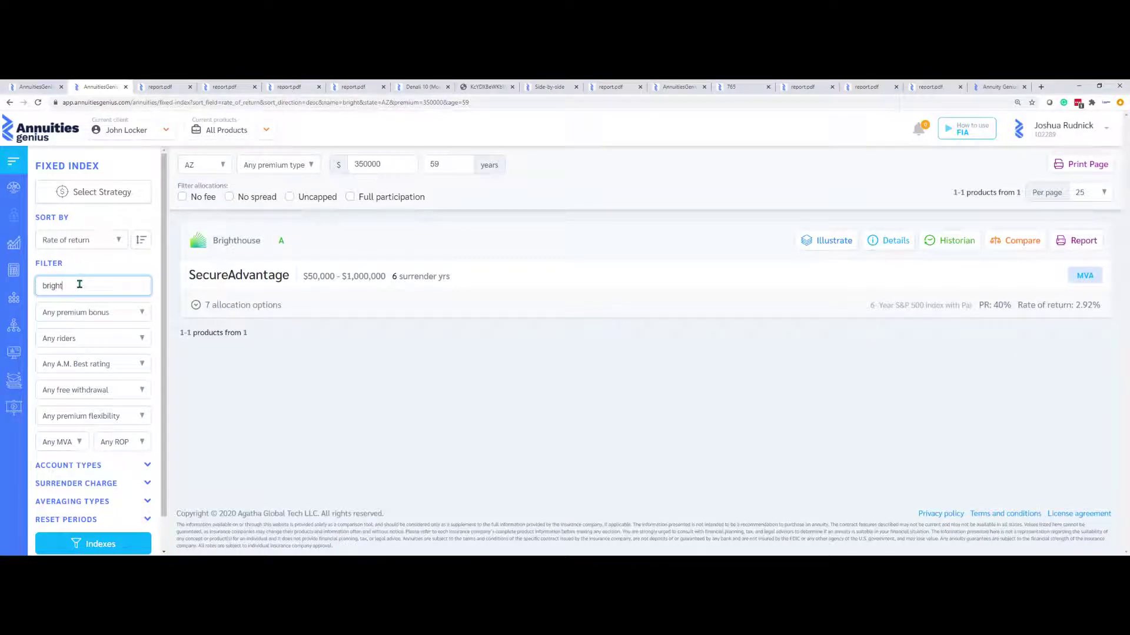
Queue Brighthouse SecureAdvantage for side-by-side comparison and open its PDF report
{"action": "left_click", "coordinate": [1024, 249]}
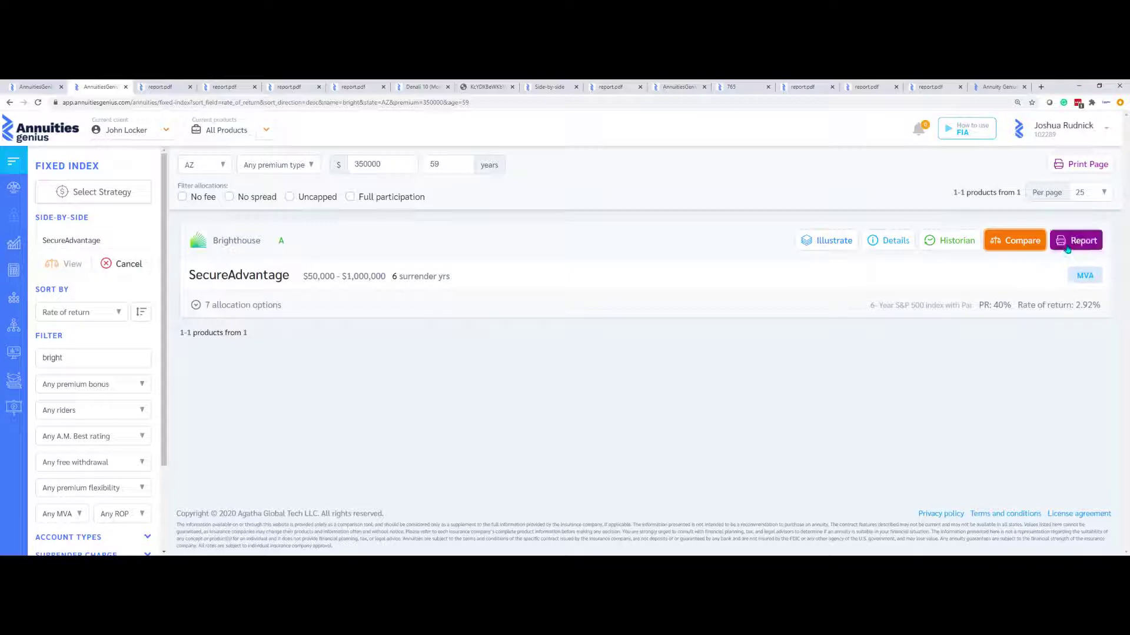
{"action": "left_click", "coordinate": [1067, 247]}
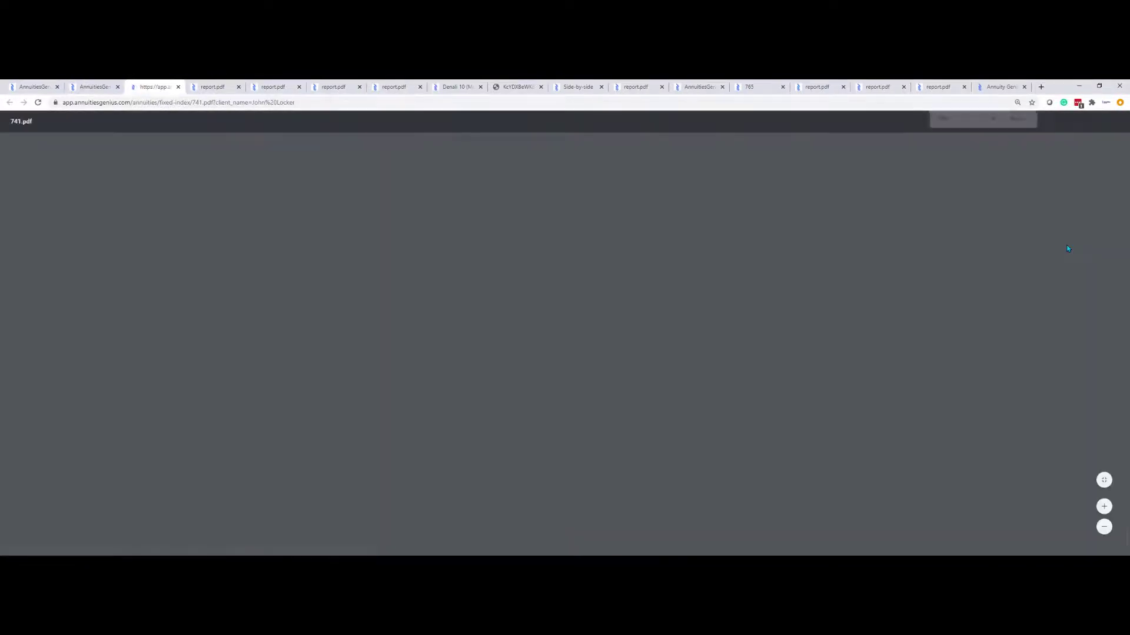
{"action": "left_click", "coordinate": [113, 84]}
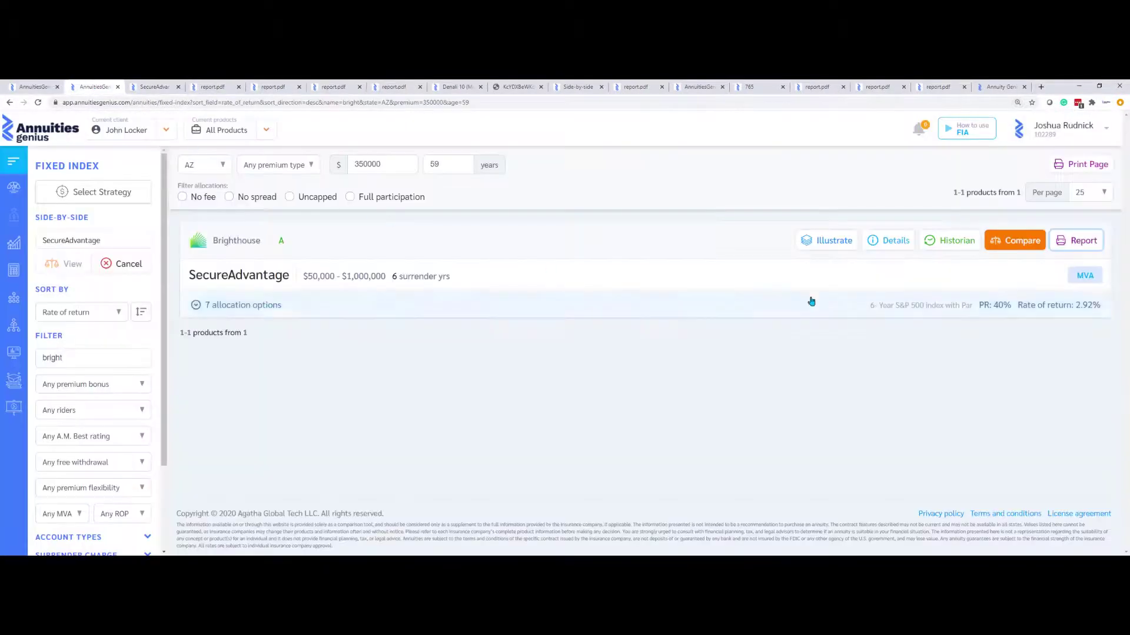
Review SecureAdvantage's brochure, then delete 'bright' from the name filter to list all 297 products
{"action": "left_click", "coordinate": [888, 240]}
{"action": "left_click", "coordinate": [367, 184]}
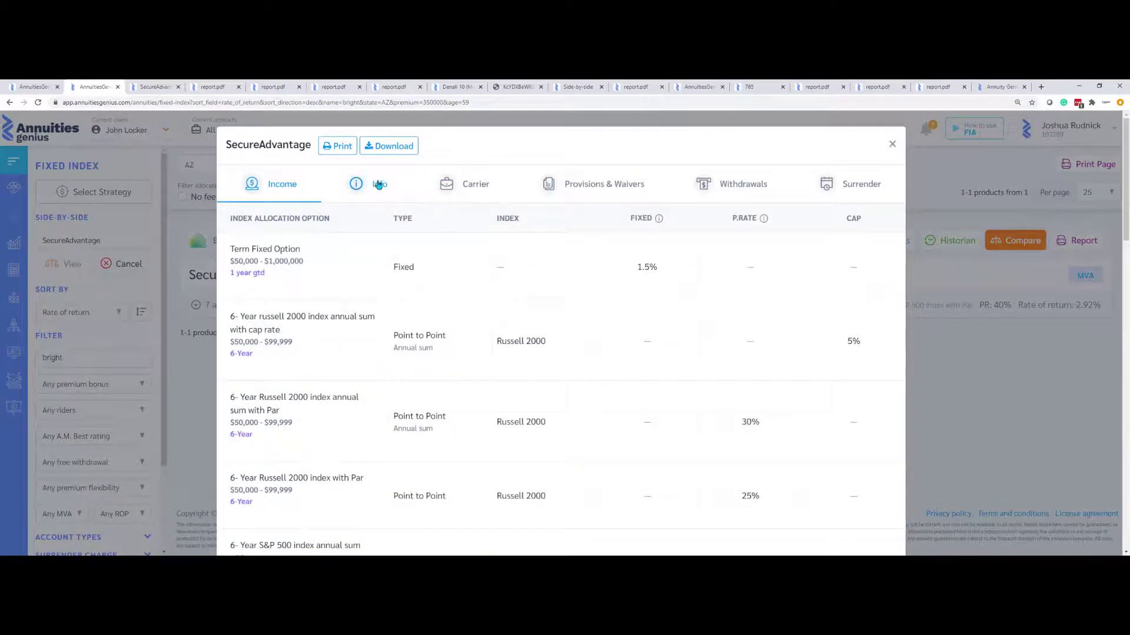
{"action": "left_click", "coordinate": [299, 232]}
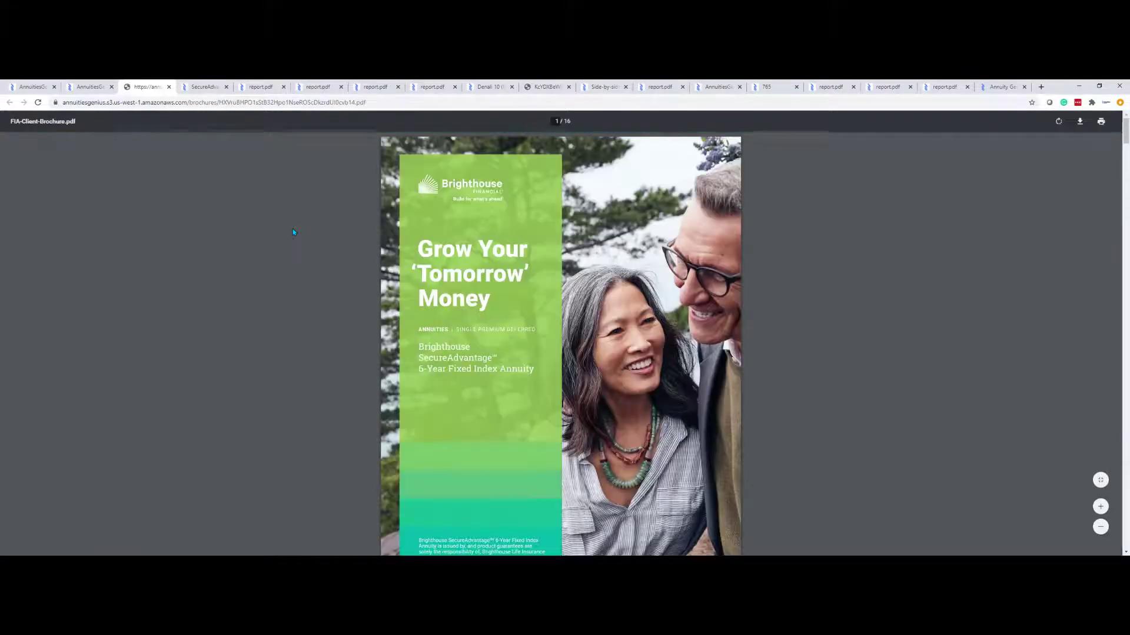
{"action": "left_click", "coordinate": [87, 87]}
{"action": "left_click", "coordinate": [189, 216]}
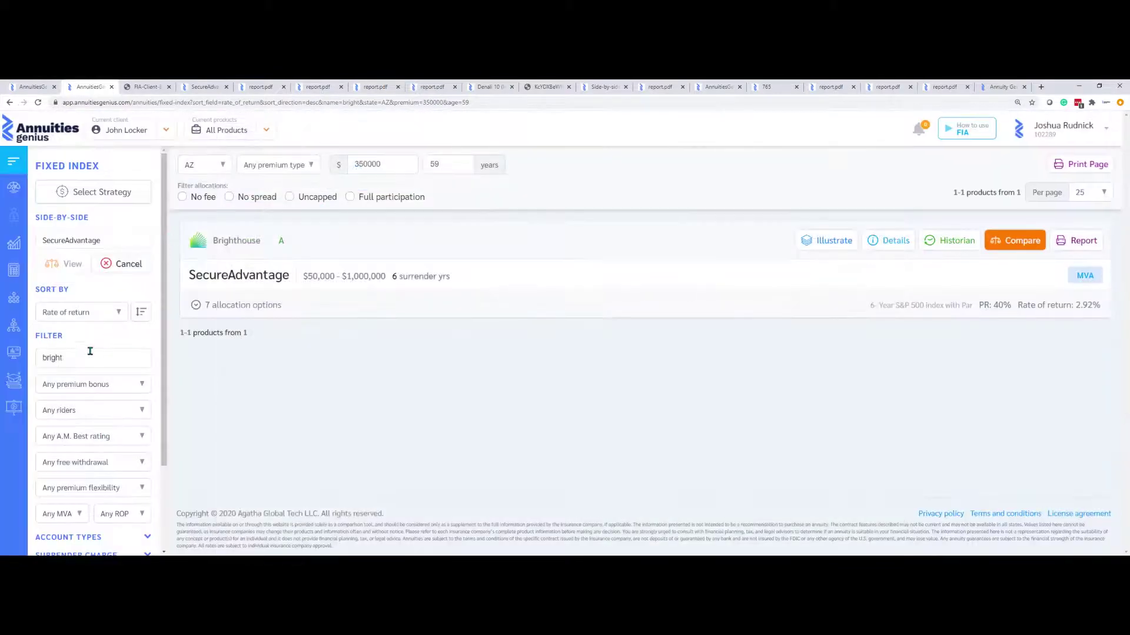
{"action": "left_click_drag", "start_coordinate": [68, 357], "coordinate": [33, 365]}
{"action": "key", "text": "BackSpace"}
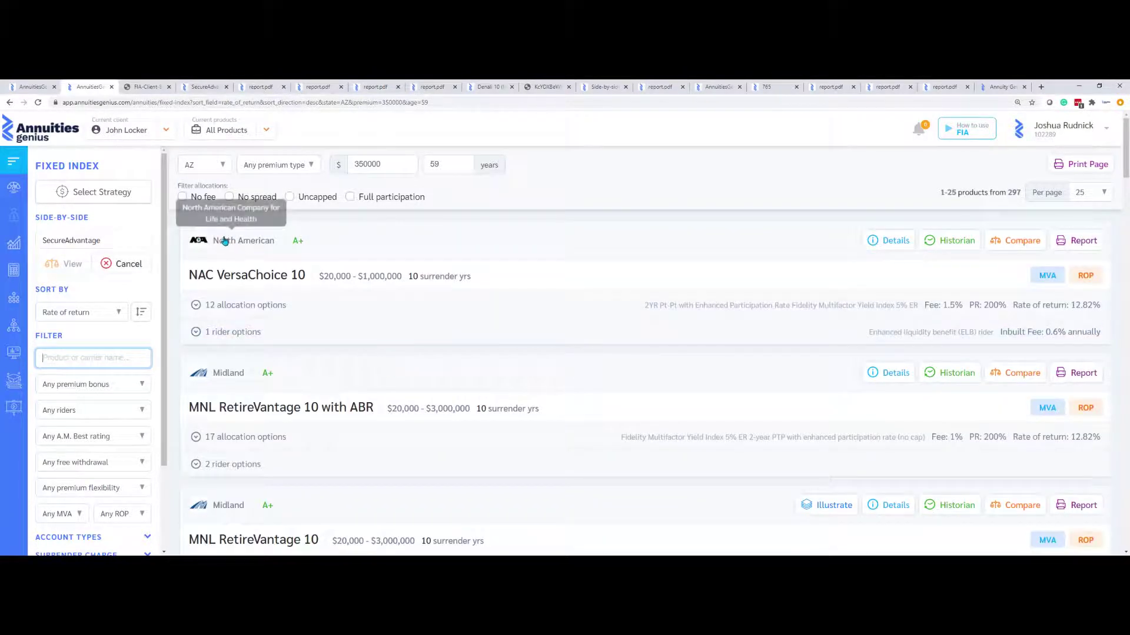
Restrict the results to no-fee, no-spread, uncapped allocations
{"action": "left_click", "coordinate": [182, 197]}
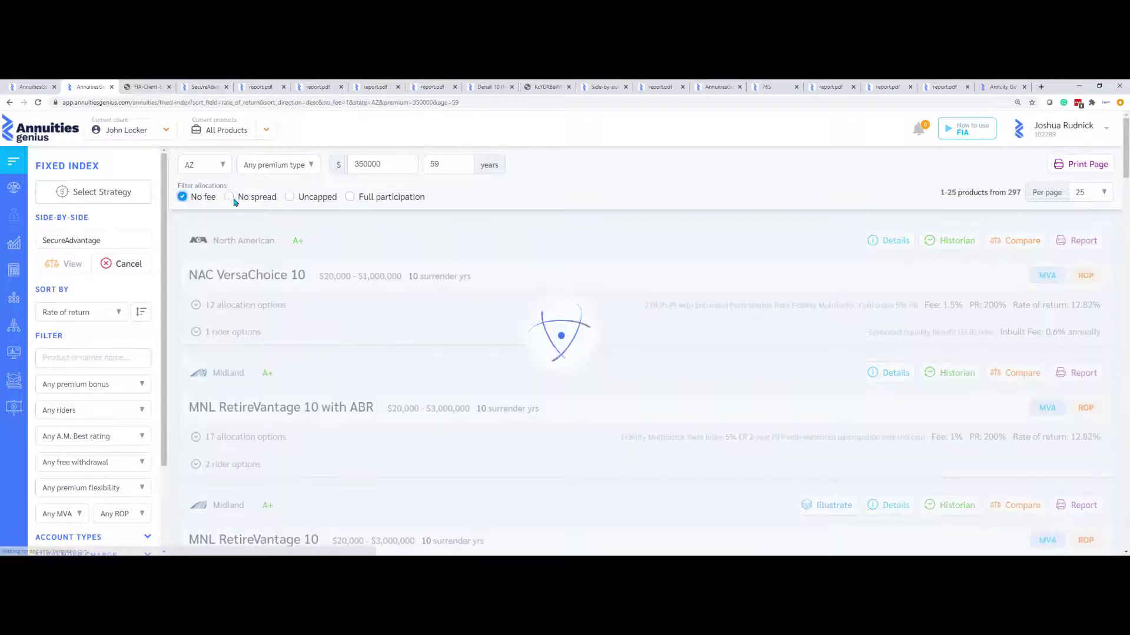
{"action": "left_click", "coordinate": [229, 197]}
{"action": "left_click", "coordinate": [288, 197]}
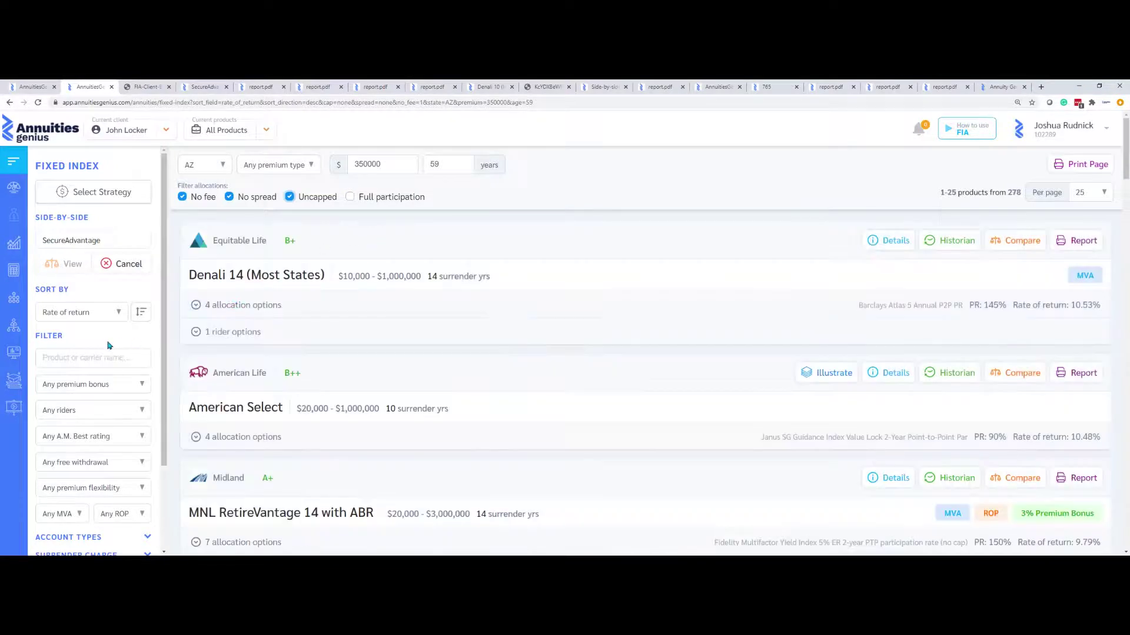
Include only products with 7-, 8-, 9- and 10-year surrender charge periods
{"action": "scroll", "coordinate": [107, 345], "scroll_direction": "down", "scroll_amount": 2}
{"action": "scroll", "coordinate": [107, 344], "scroll_direction": "down", "scroll_amount": 1}
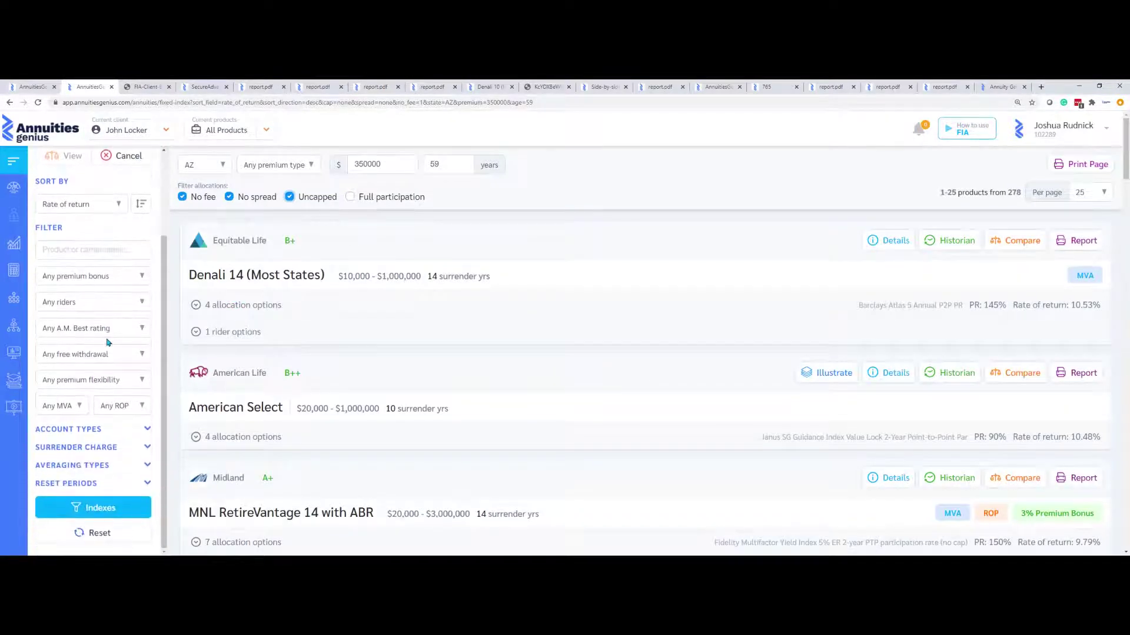
{"action": "left_click", "coordinate": [118, 446]}
{"action": "scroll", "coordinate": [59, 452], "scroll_direction": "down", "scroll_amount": 1}
{"action": "scroll", "coordinate": [59, 451], "scroll_direction": "down", "scroll_amount": 3}
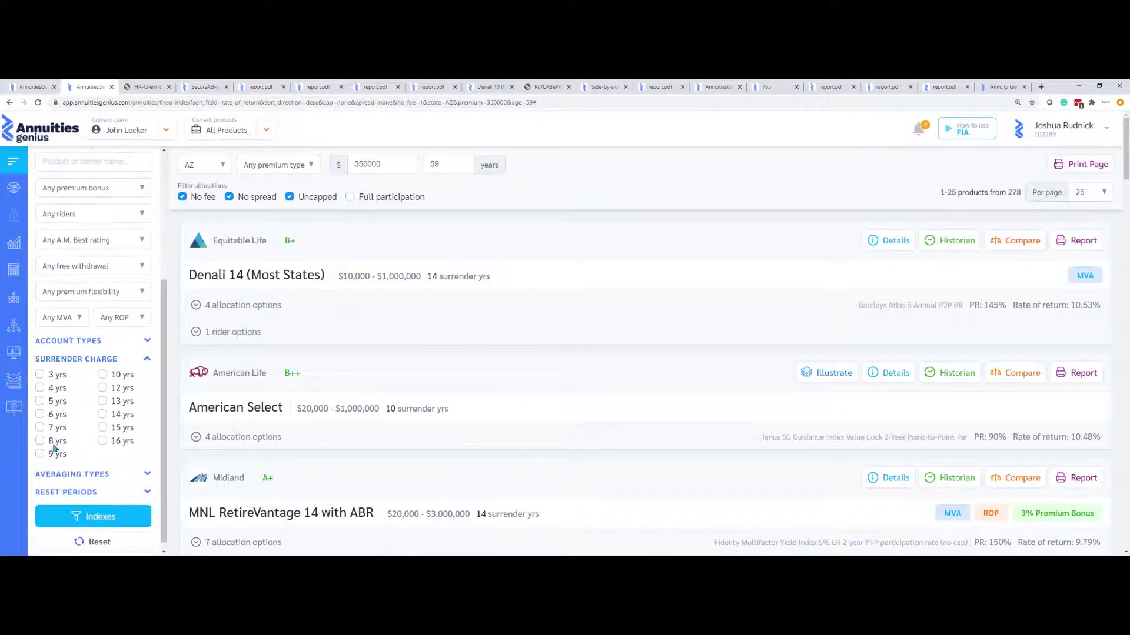
{"action": "left_click", "coordinate": [39, 427]}
{"action": "left_click", "coordinate": [40, 453]}
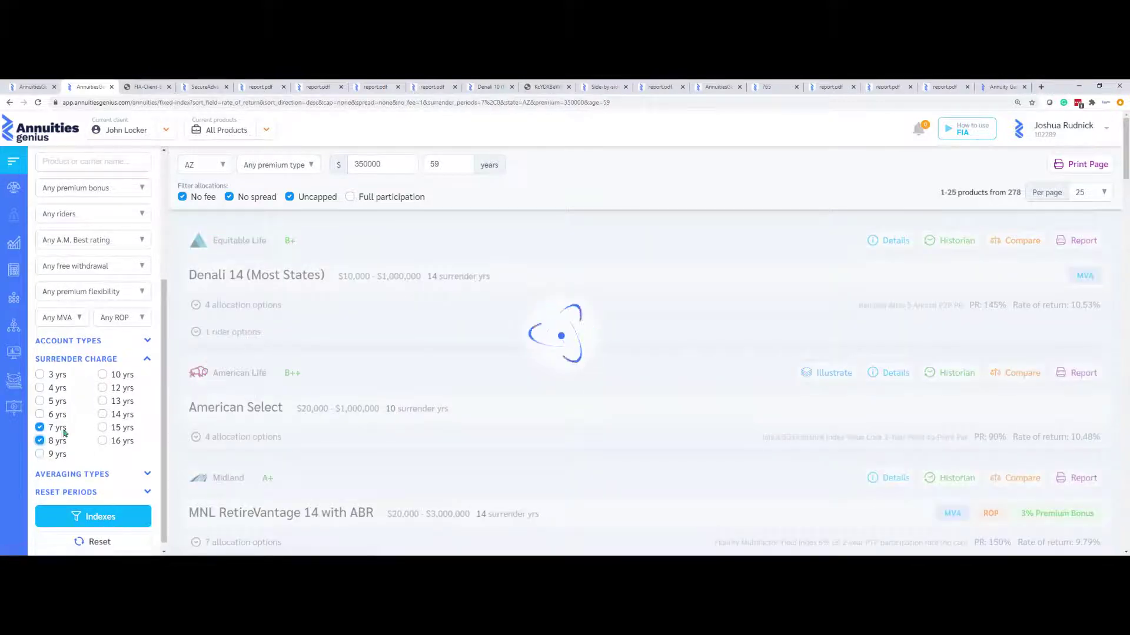
{"action": "left_click", "coordinate": [102, 374]}
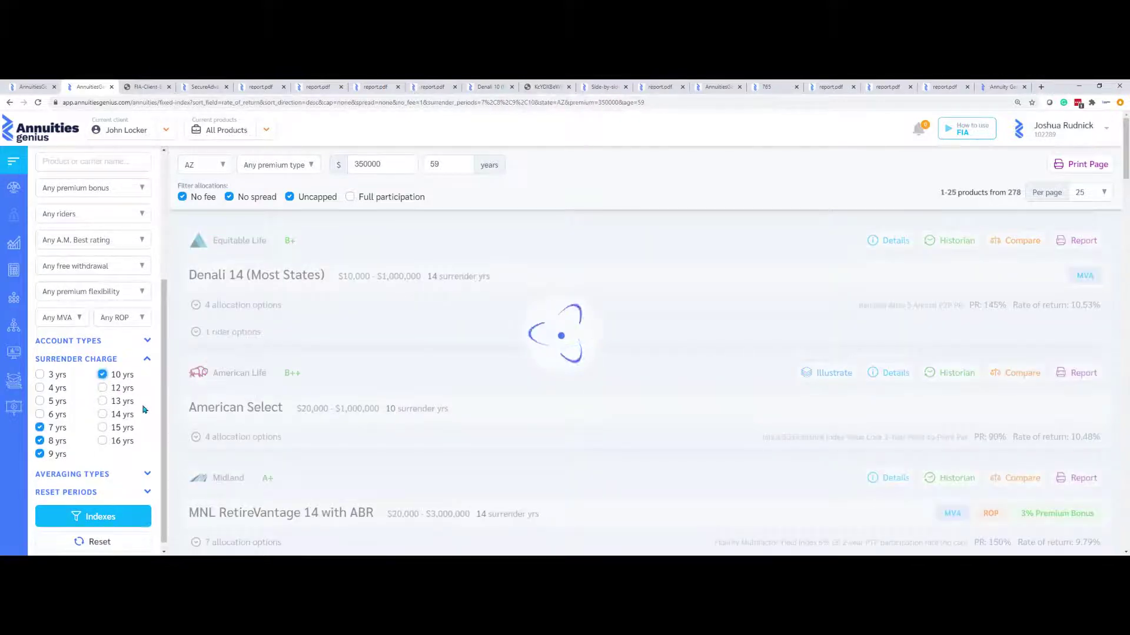
Keep only annual-reset products and add Denali 10 to the comparison
{"action": "left_click", "coordinate": [146, 493]}
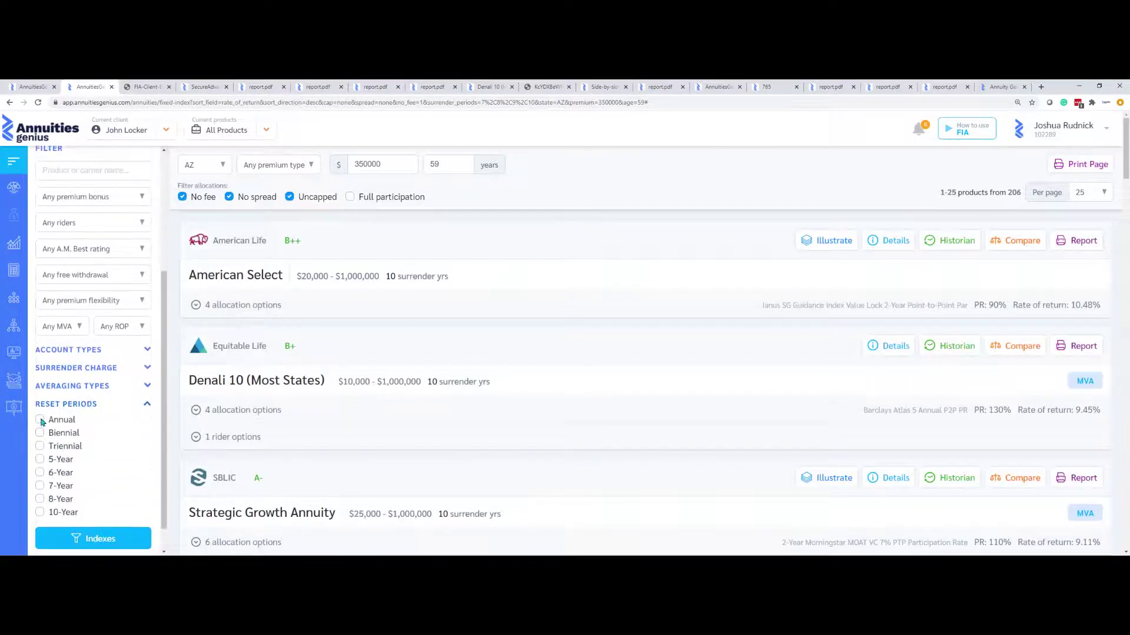
{"action": "left_click", "coordinate": [40, 419]}
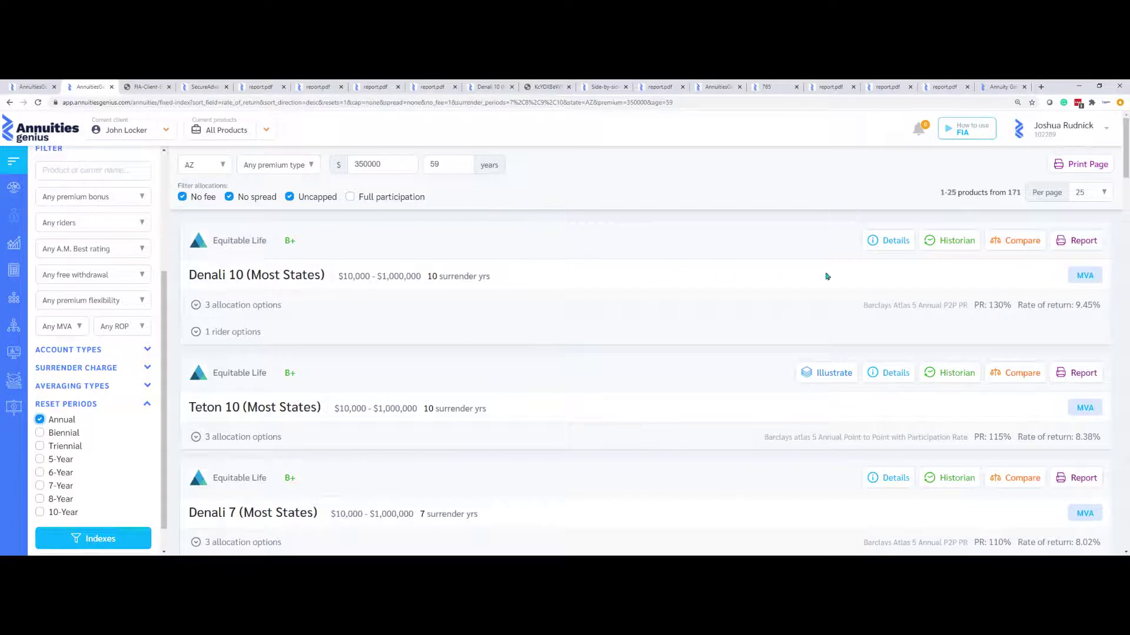
{"action": "left_click", "coordinate": [1031, 244]}
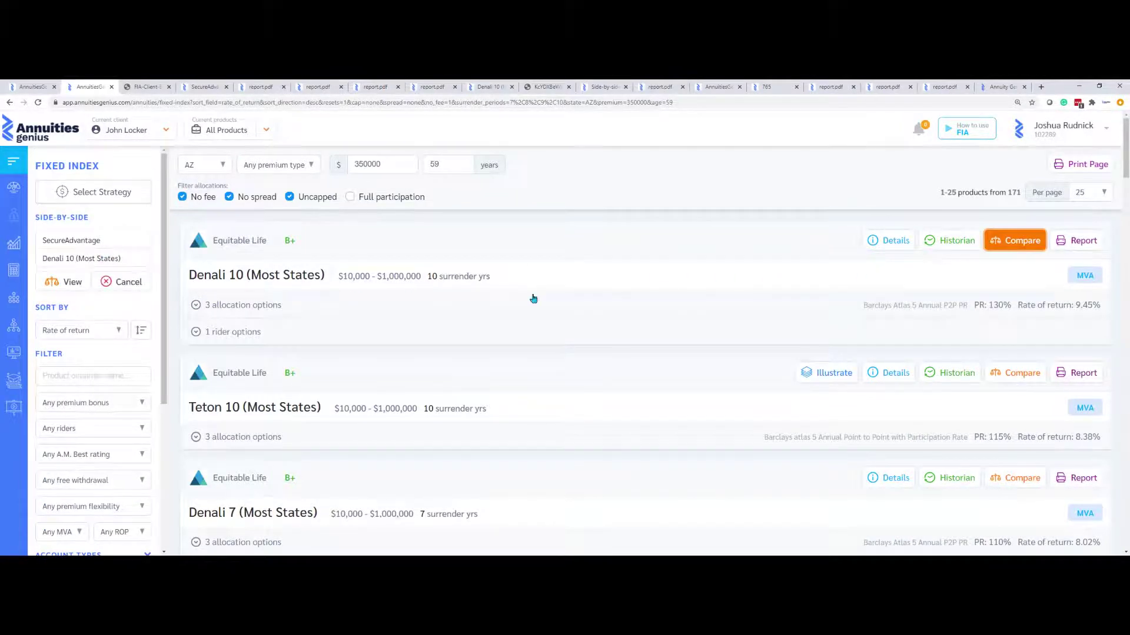
Add Target Growth 10, TriVysta and Strategic Growth Annuity, then open the five-product side-by-side comparison
{"action": "scroll", "coordinate": [788, 342], "scroll_direction": "down", "scroll_amount": 4}
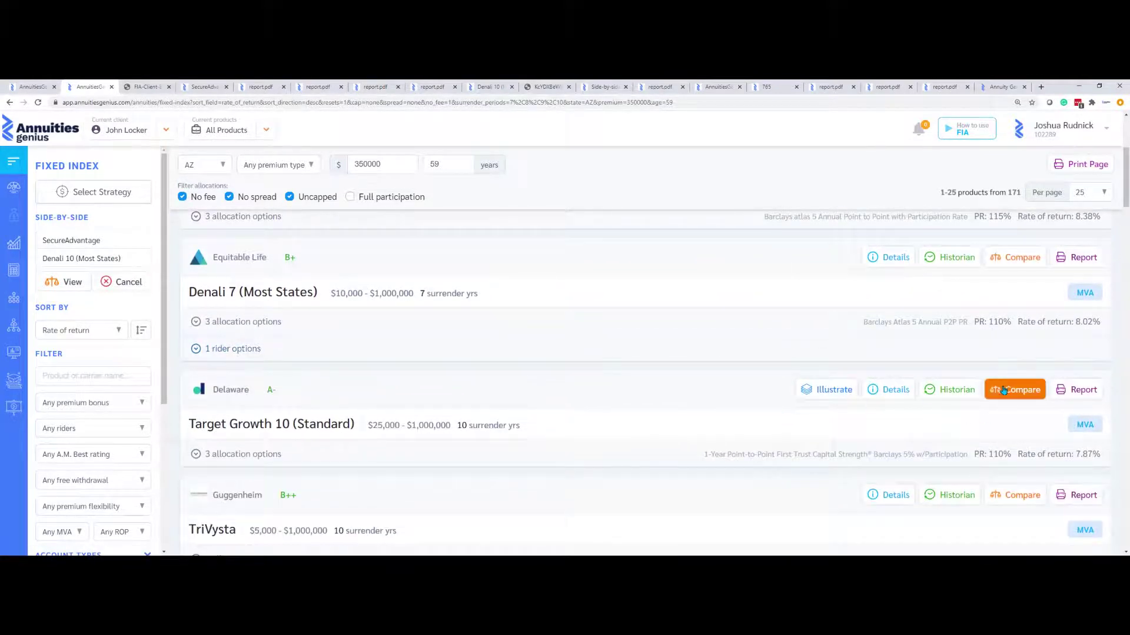
{"action": "left_click", "coordinate": [1014, 389]}
{"action": "scroll", "coordinate": [936, 394], "scroll_direction": "down", "scroll_amount": 2}
{"action": "left_click", "coordinate": [1007, 365]}
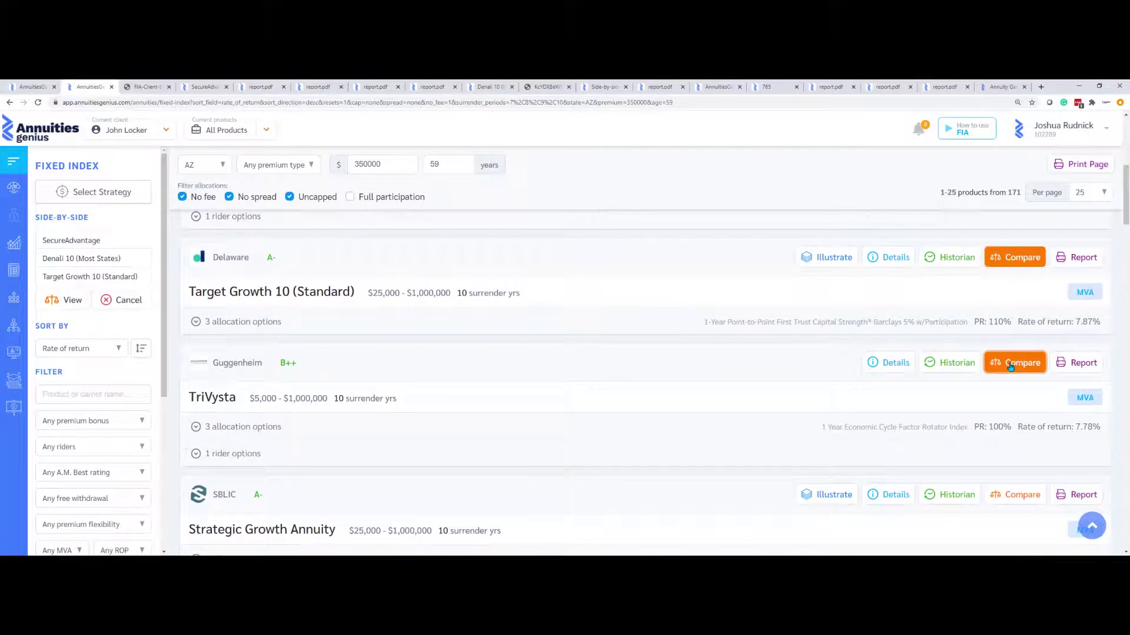
{"action": "scroll", "coordinate": [1006, 367], "scroll_direction": "down", "scroll_amount": 2}
{"action": "left_click", "coordinate": [1007, 363]}
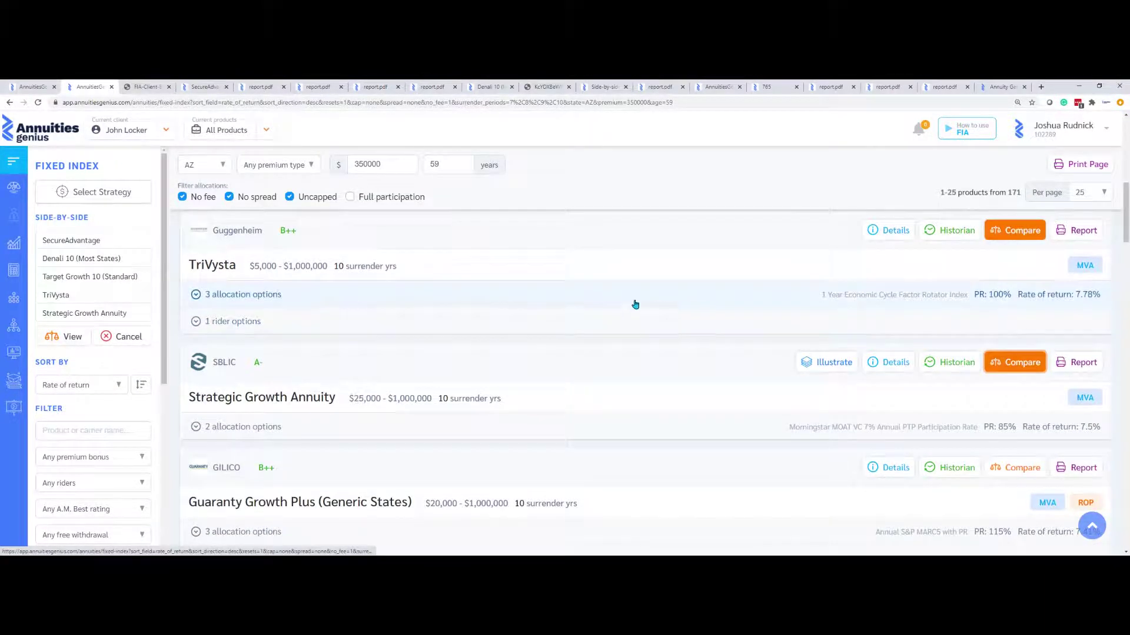
{"action": "left_click", "coordinate": [74, 336]}
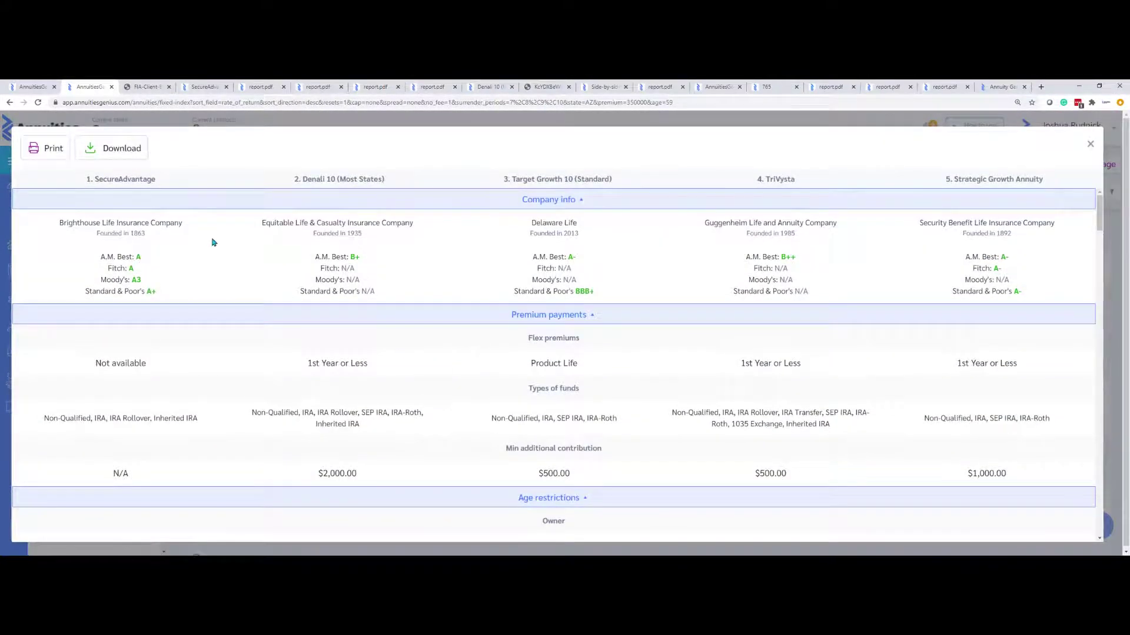
Produce a printable PDF of the five-product comparison and scroll through it
{"action": "left_click_drag", "start_coordinate": [90, 179], "coordinate": [194, 189]}
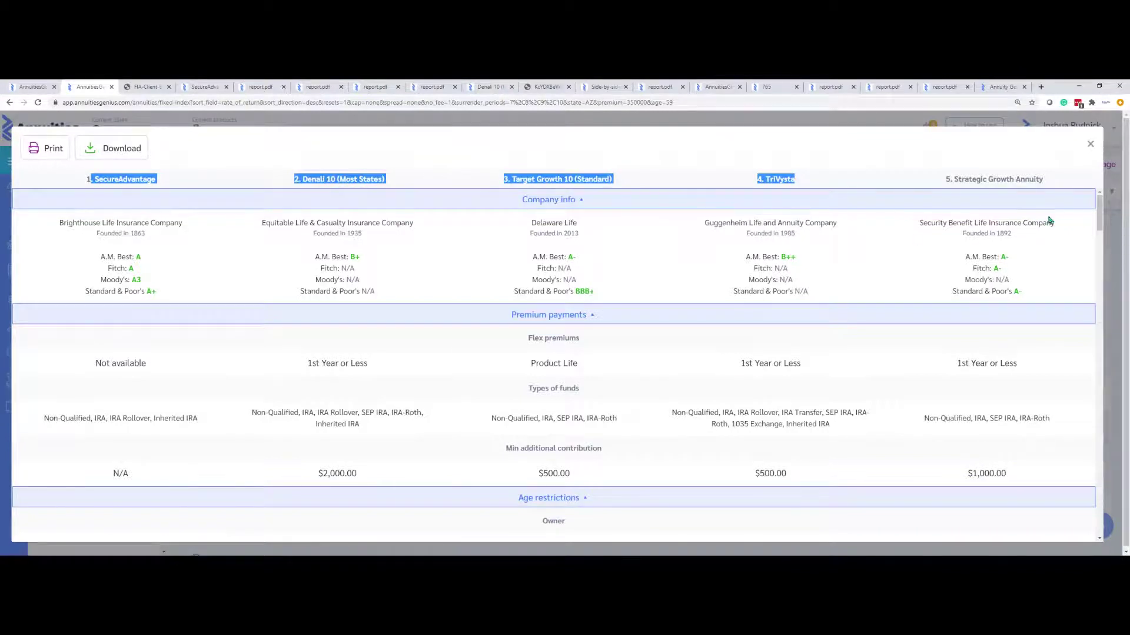
{"action": "left_click", "coordinate": [850, 161]}
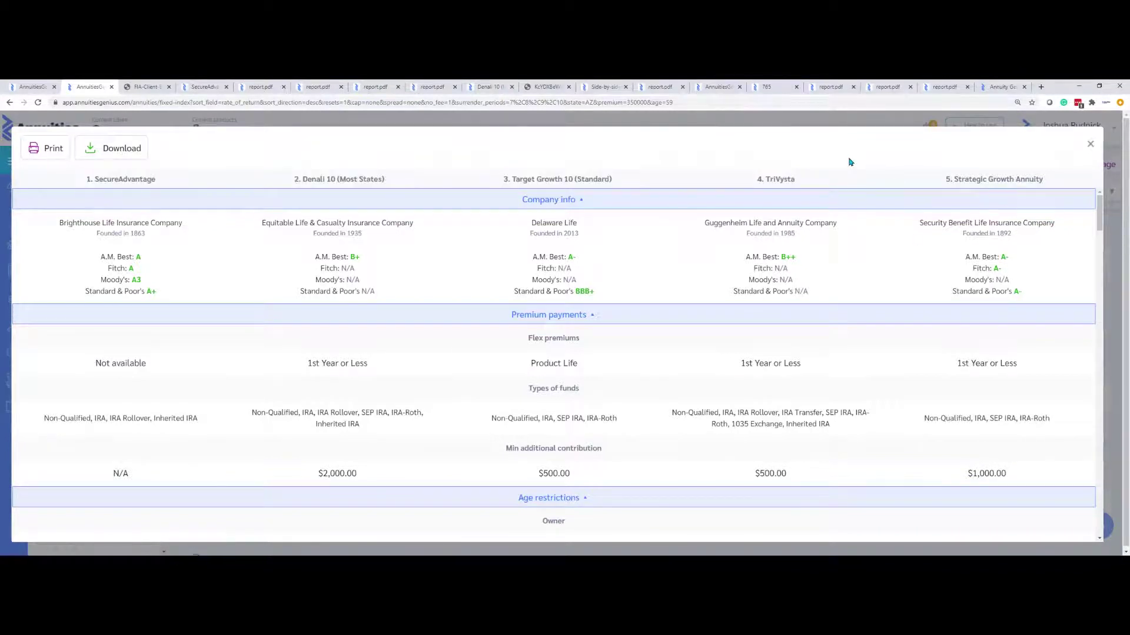
{"action": "left_click", "coordinate": [46, 147]}
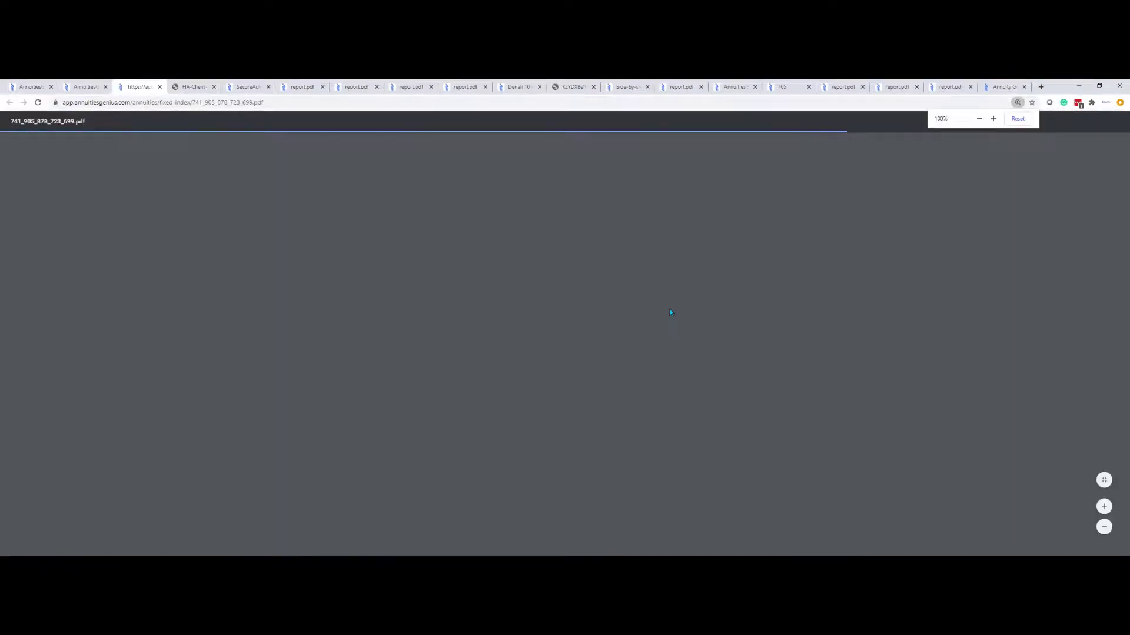
{"action": "scroll", "coordinate": [667, 308], "scroll_direction": "down", "scroll_amount": 10}
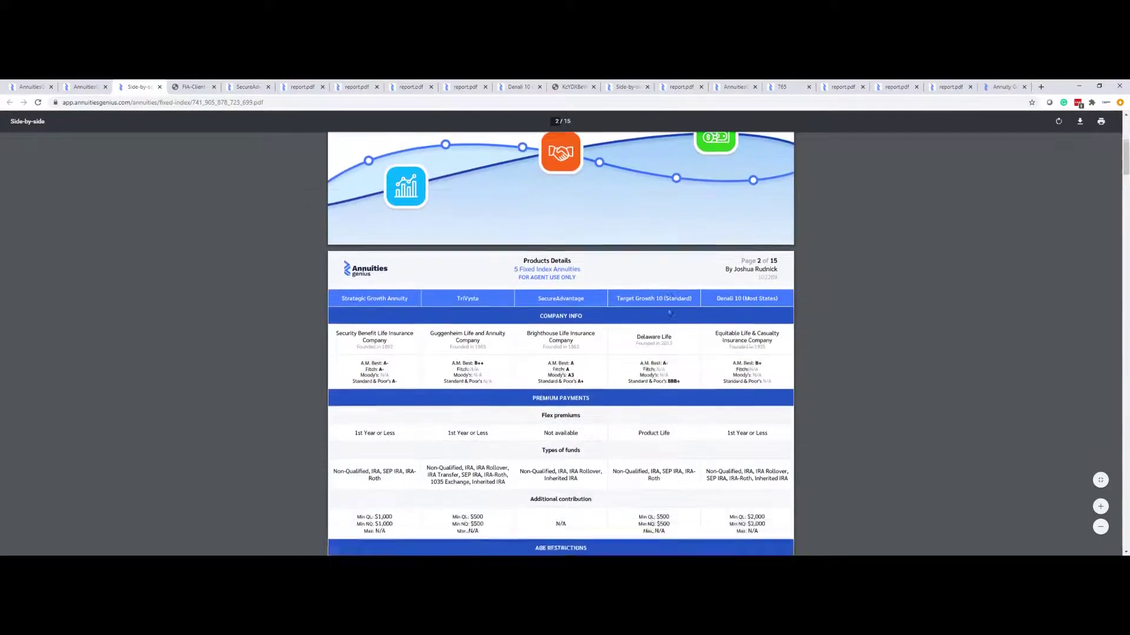
{"action": "scroll", "coordinate": [668, 308], "scroll_direction": "down", "scroll_amount": 2}
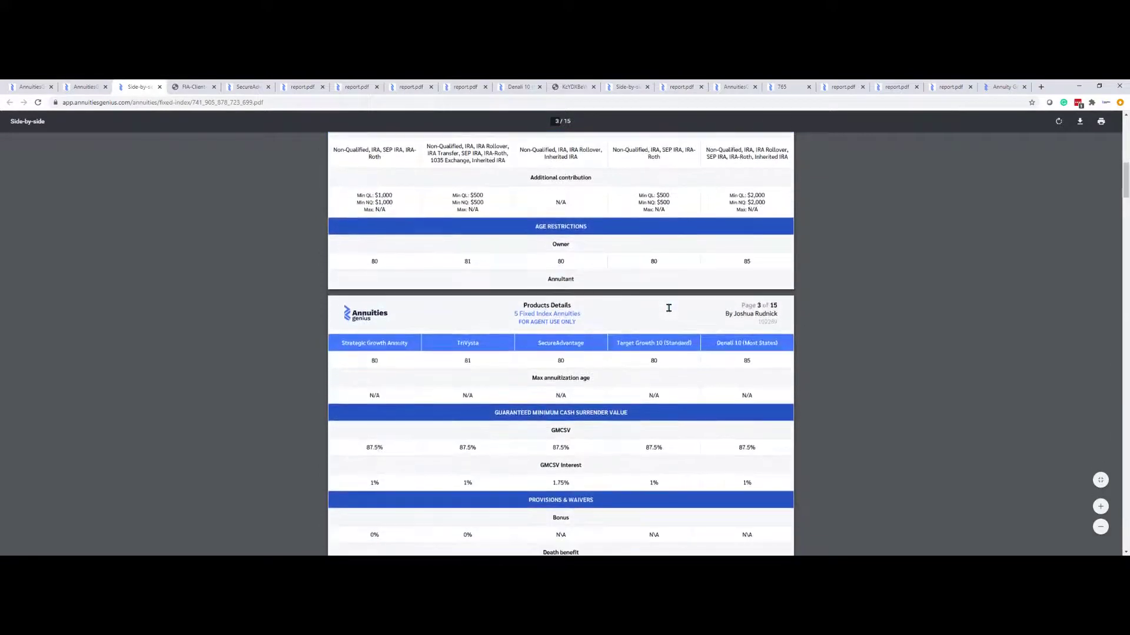
Close the side-by-side comparison and scroll the Fixed Index list back up to Denali 10
{"action": "left_click", "coordinate": [86, 88]}
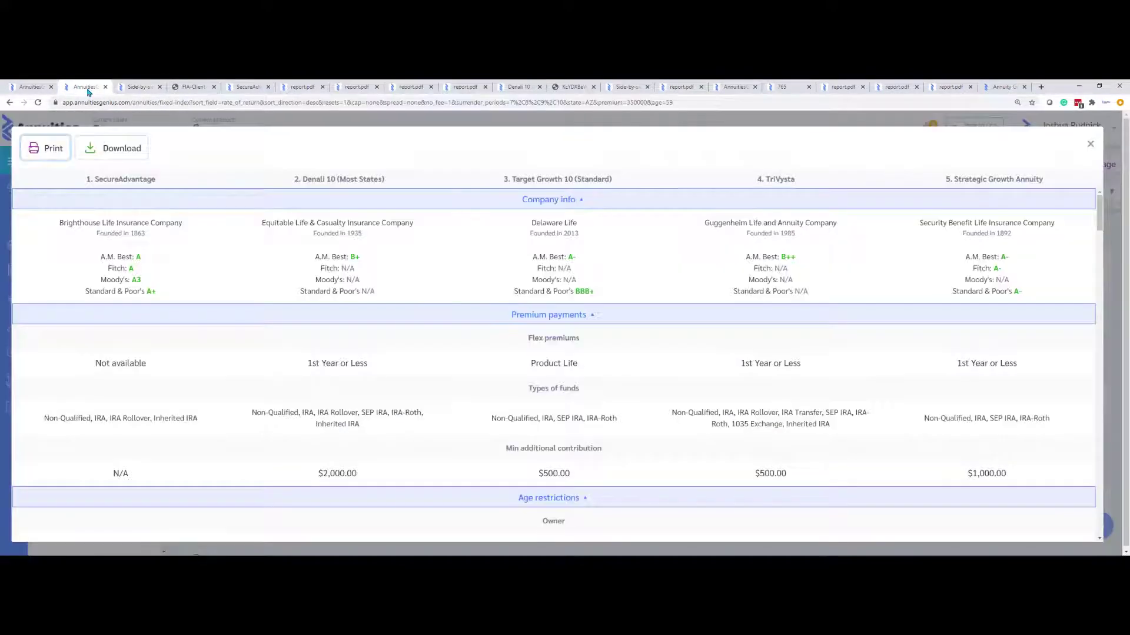
{"action": "left_click", "coordinate": [595, 123]}
{"action": "scroll", "coordinate": [709, 323], "scroll_direction": "up", "scroll_amount": 5}
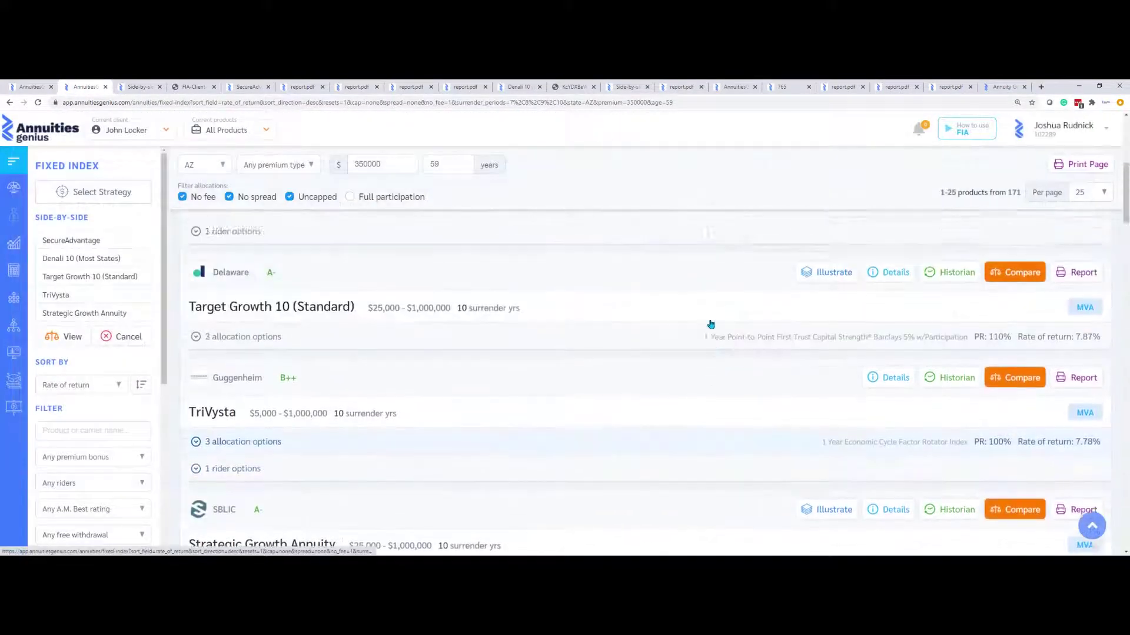
{"action": "scroll", "coordinate": [710, 323], "scroll_direction": "up", "scroll_amount": 2}
{"action": "scroll", "coordinate": [765, 336], "scroll_direction": "up", "scroll_amount": 2}
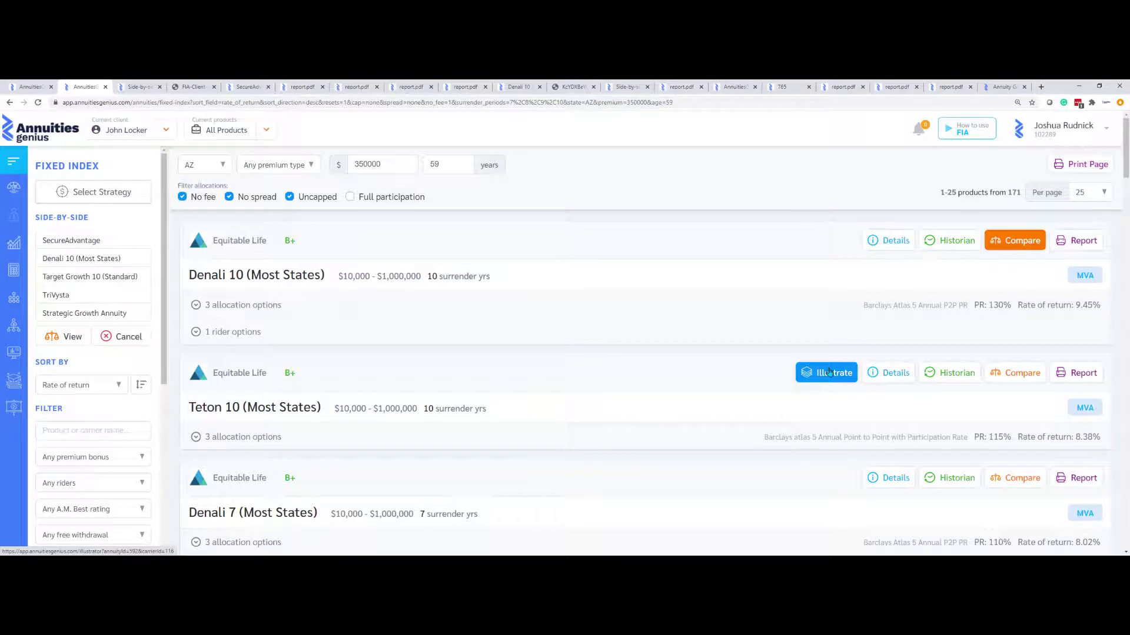
Calculate Denali 10's withdrawal rider income deferred 10 years, $18,900 yearly on $350,000
{"action": "left_click", "coordinate": [547, 443]}
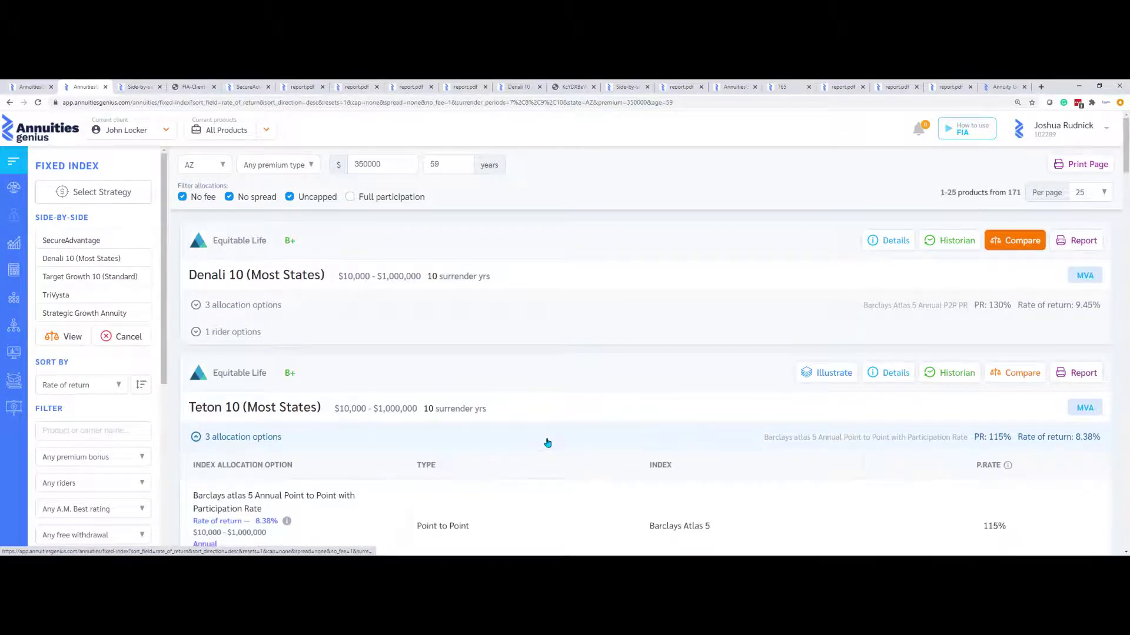
{"action": "left_click", "coordinate": [502, 332]}
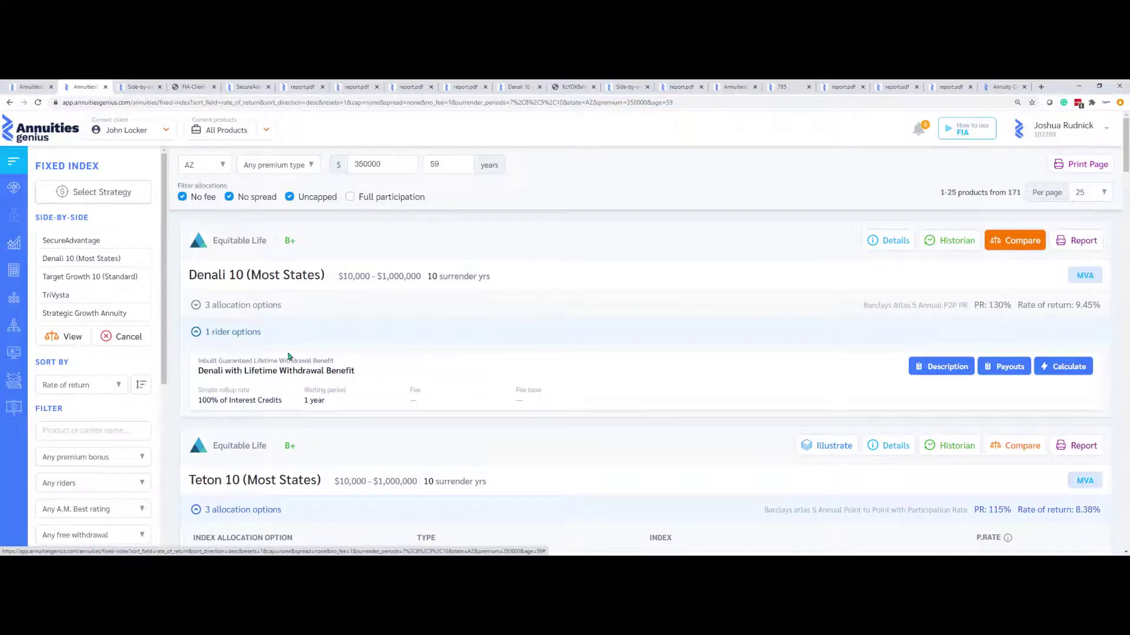
{"action": "left_click", "coordinate": [1085, 369]}
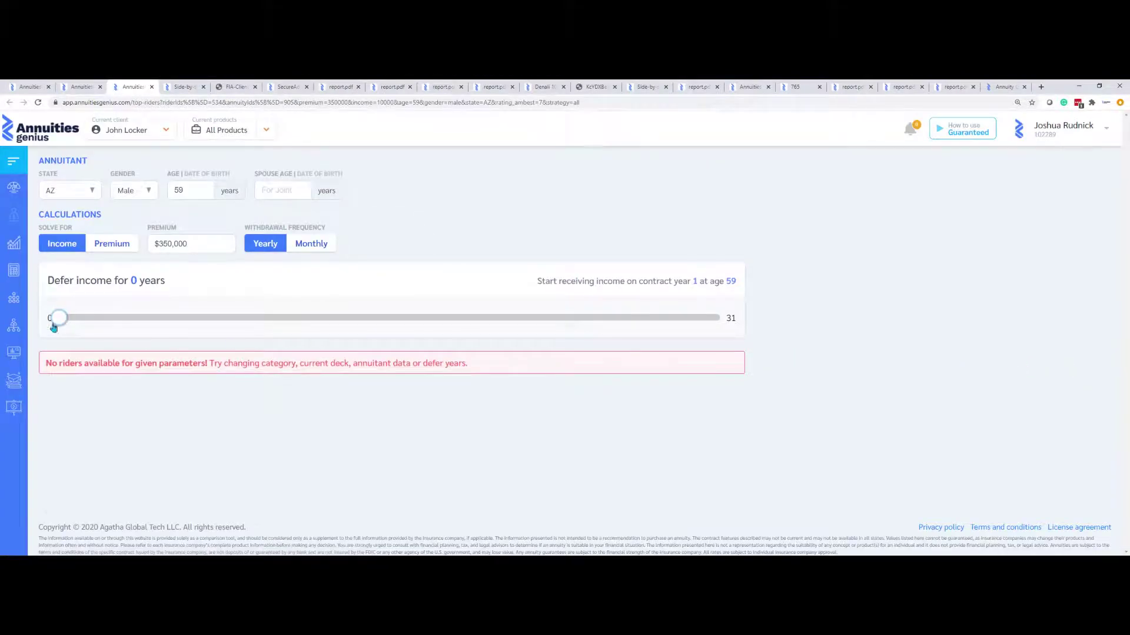
{"action": "left_click_drag", "start_coordinate": [54, 328], "coordinate": [266, 314]}
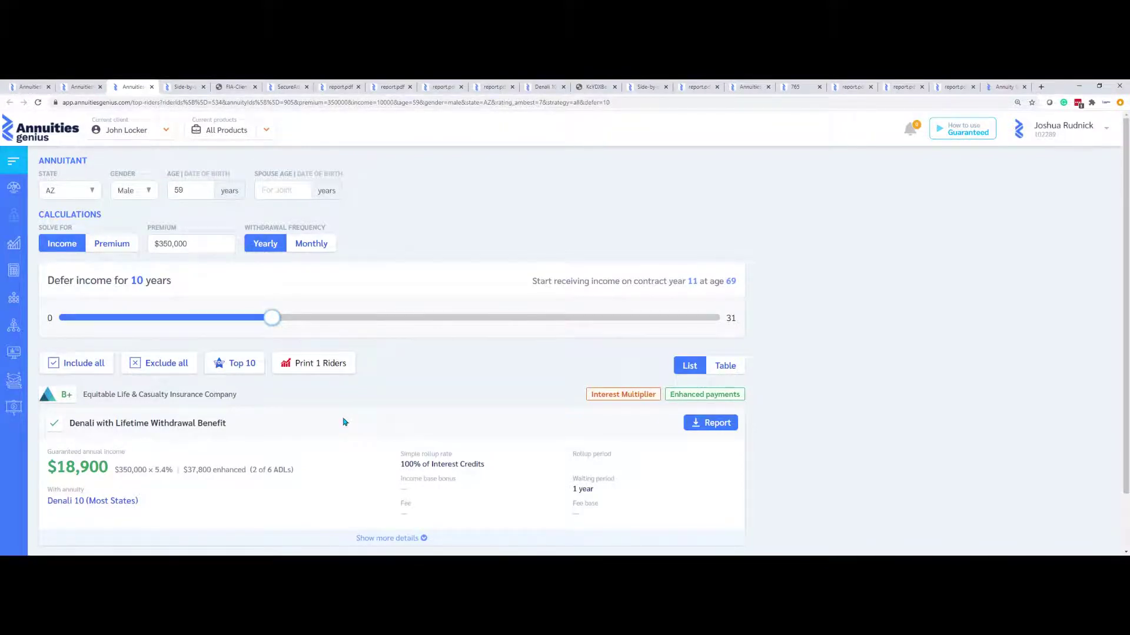
{"action": "left_click", "coordinate": [87, 87]}
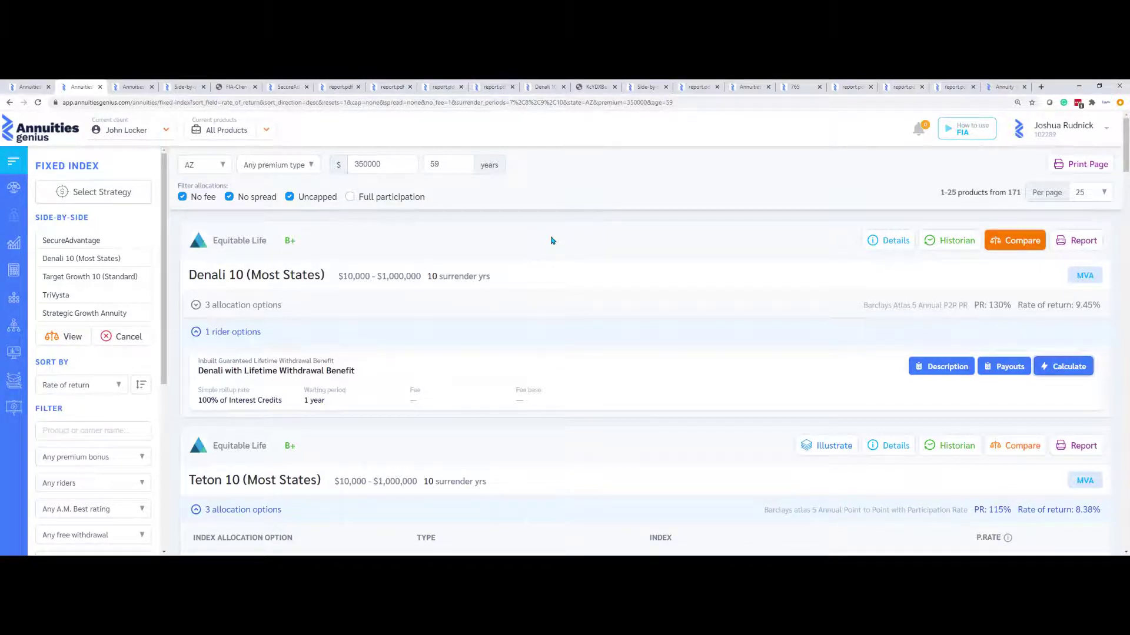
Open the MYGA product database sorted by interest rate
{"action": "mouse_move", "coordinate": [15, 303]}
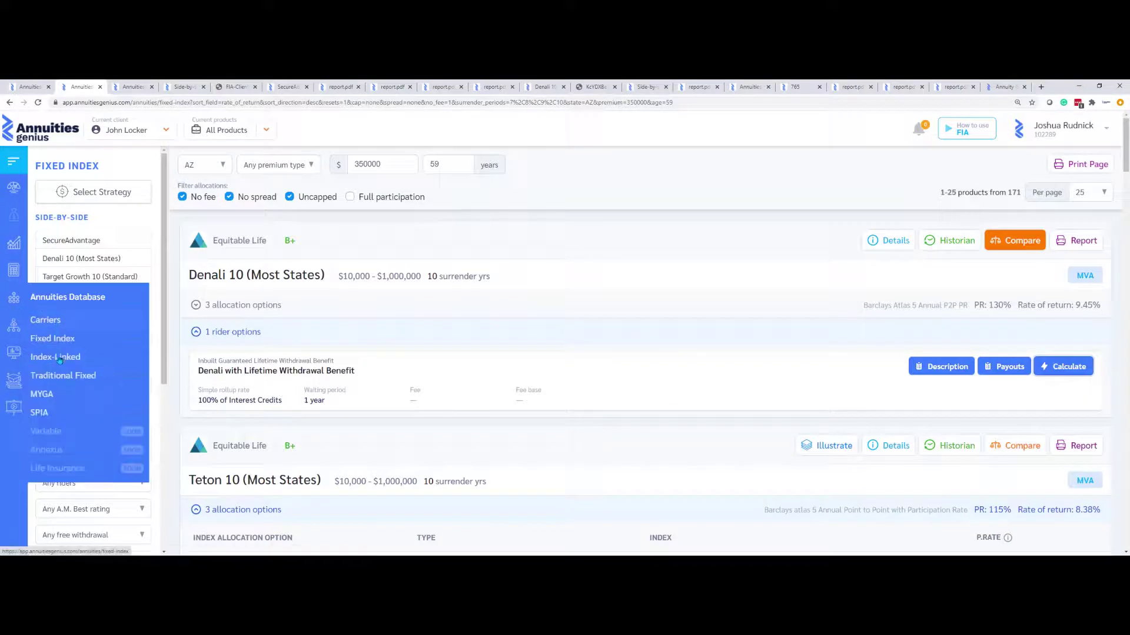
{"action": "left_click", "coordinate": [53, 398]}
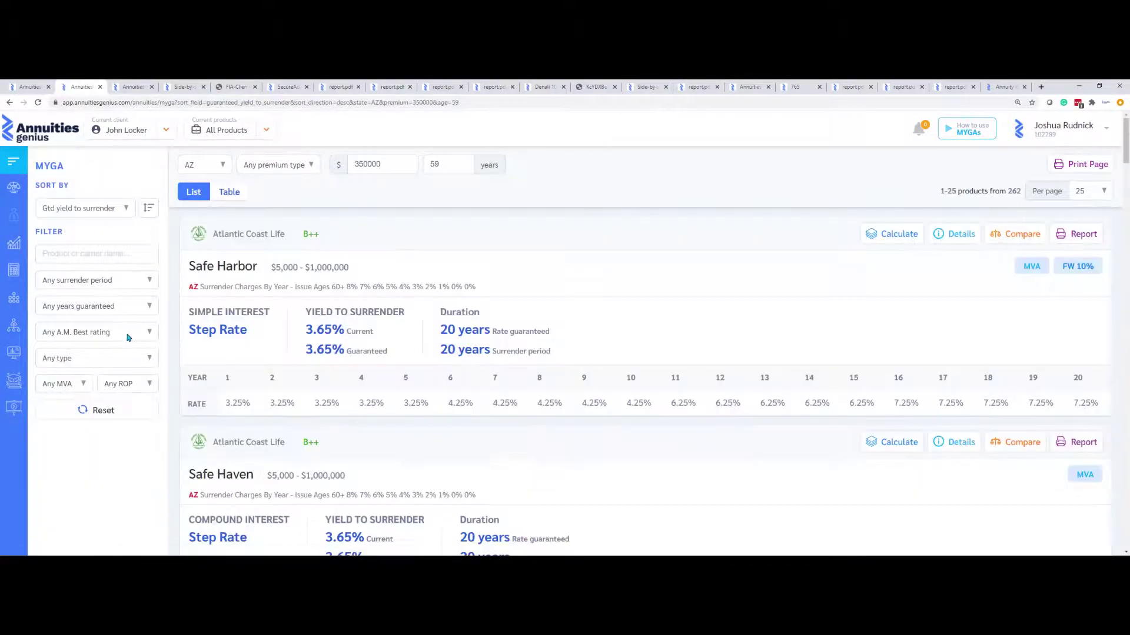
{"action": "left_click", "coordinate": [126, 207]}
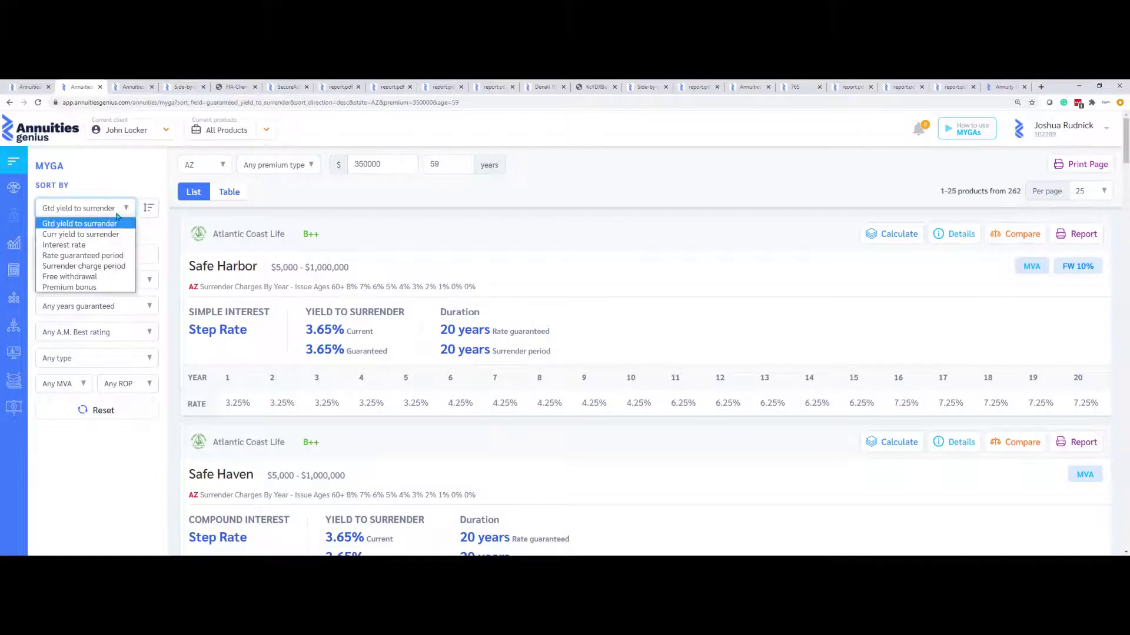
{"action": "left_click", "coordinate": [84, 246]}
Filter MYGAs to 10 surrender years and 10 years guaranteed, then open Secure Foundation's fixed calculator
{"action": "left_click", "coordinate": [132, 280]}
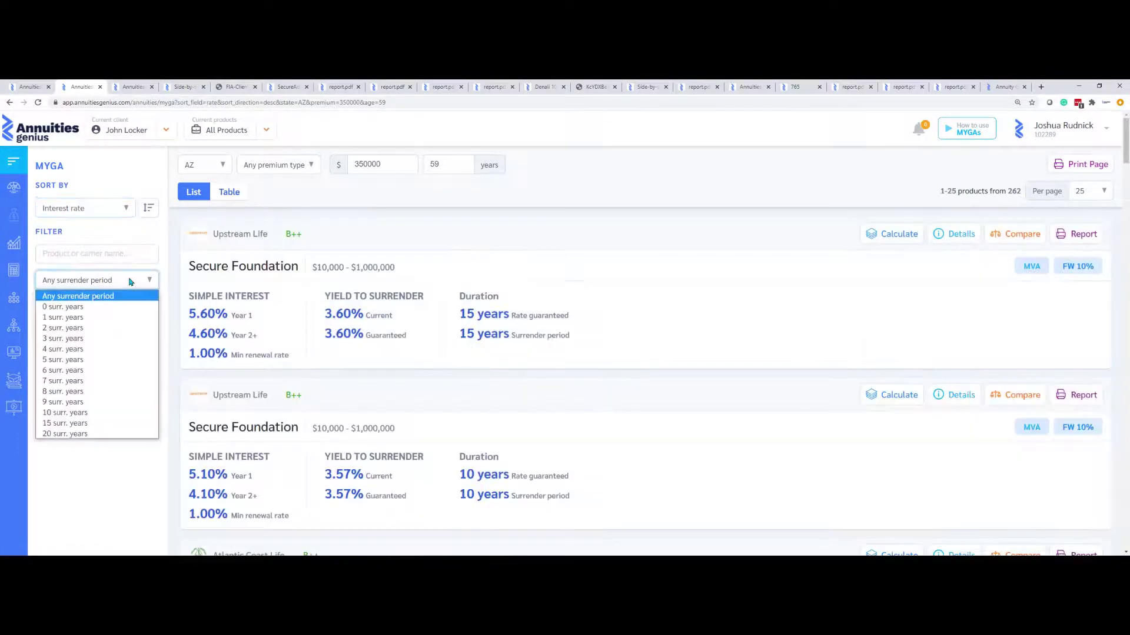
{"action": "left_click", "coordinate": [82, 412]}
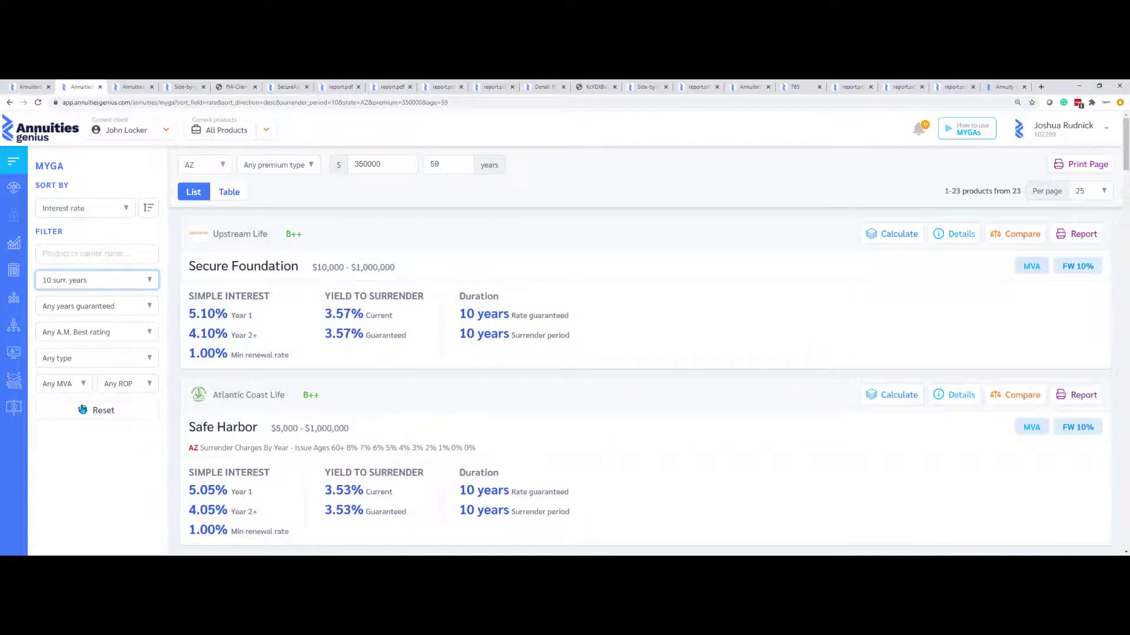
{"action": "left_click", "coordinate": [135, 306]}
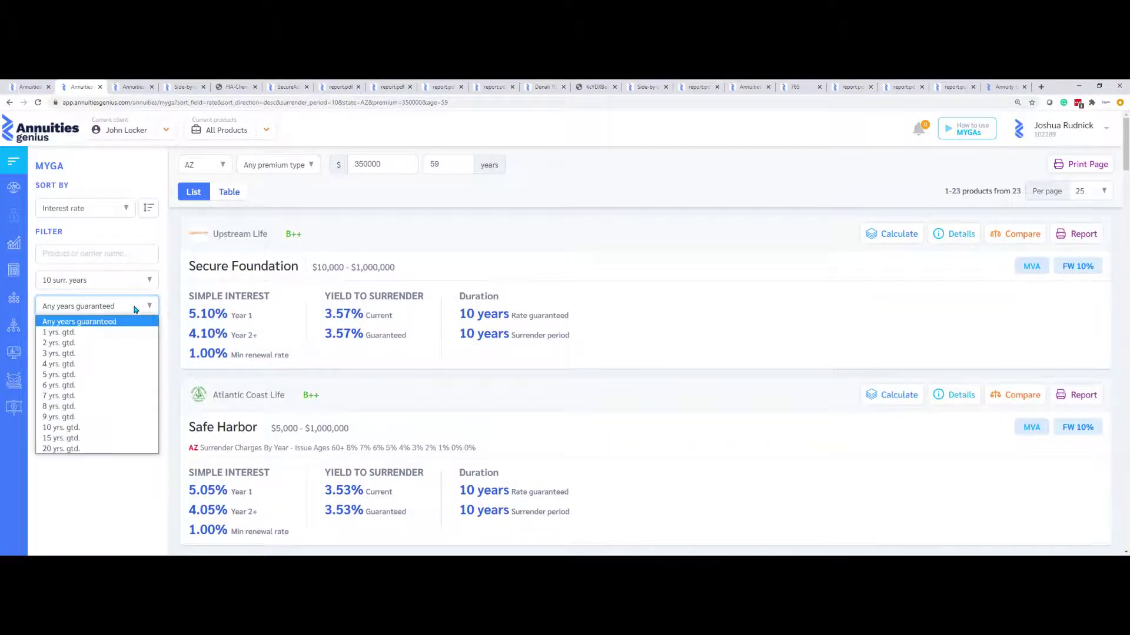
{"action": "left_click", "coordinate": [73, 428]}
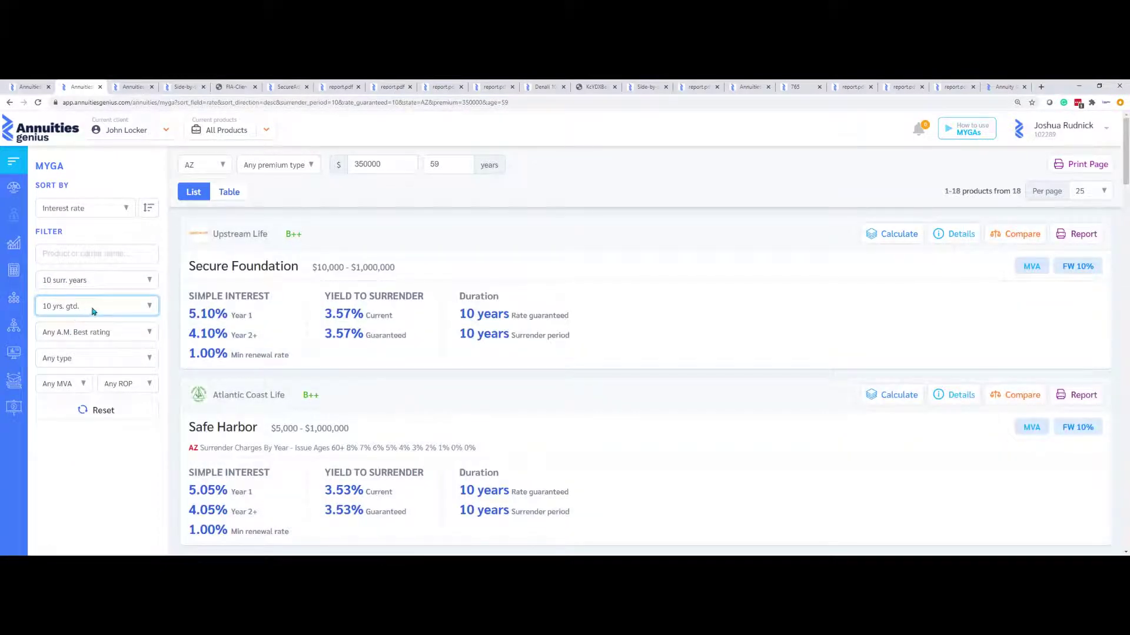
{"action": "left_click", "coordinate": [224, 195]}
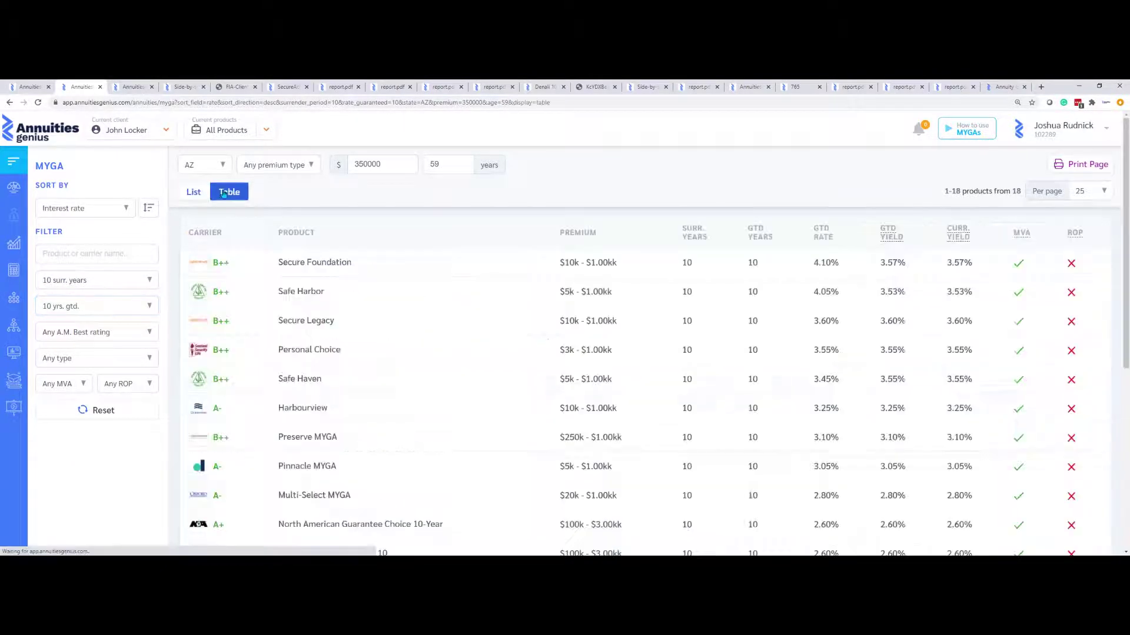
{"action": "left_click", "coordinate": [186, 196]}
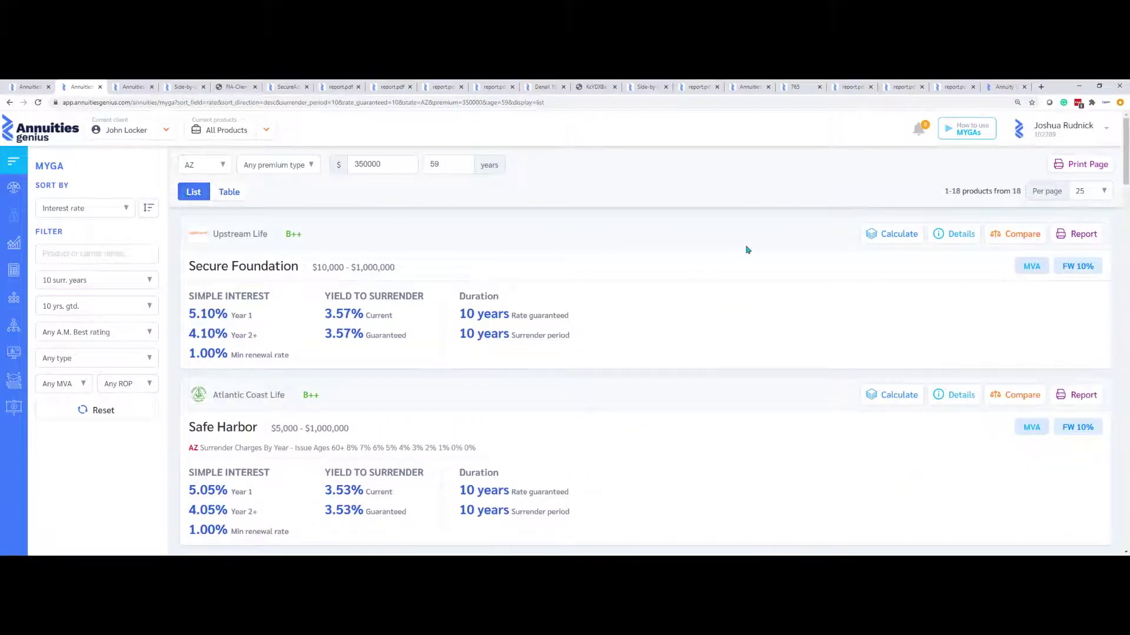
{"action": "left_click", "coordinate": [888, 235]}
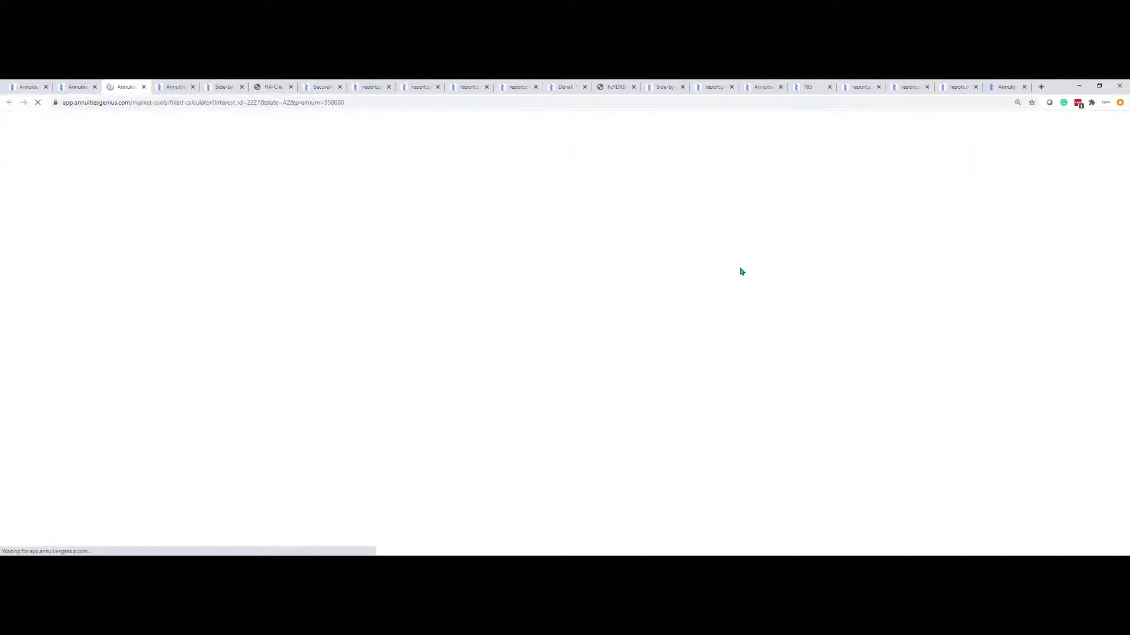
Review the Secure Foundation calculator's default guaranteed values table
{"action": "scroll", "coordinate": [493, 339], "scroll_direction": "down", "scroll_amount": 3}
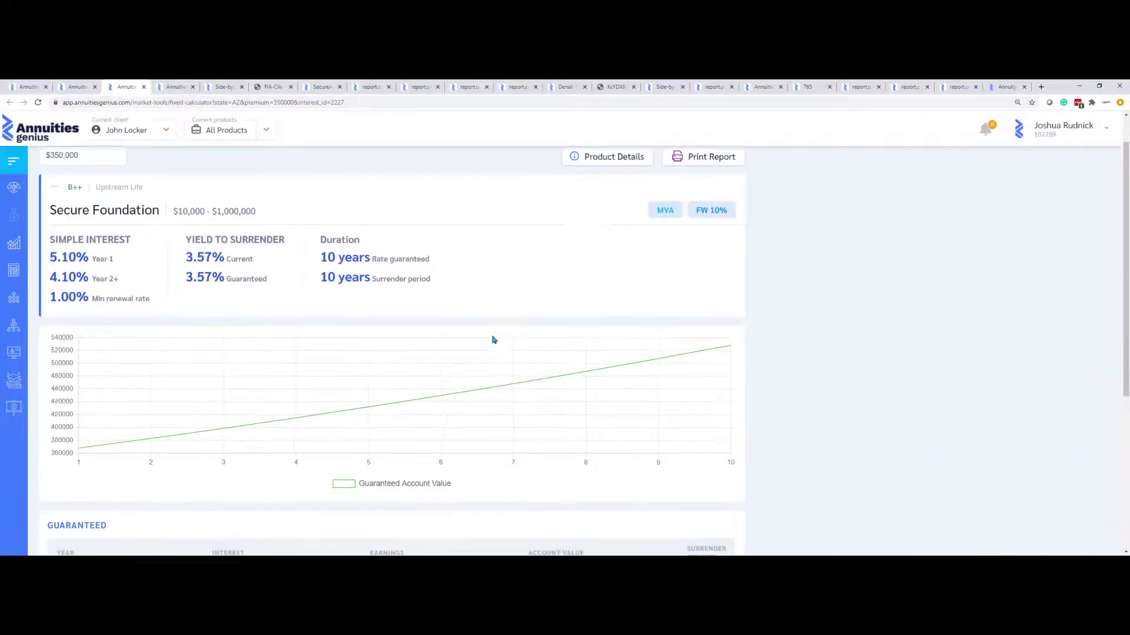
{"action": "scroll", "coordinate": [493, 339], "scroll_direction": "down", "scroll_amount": 2}
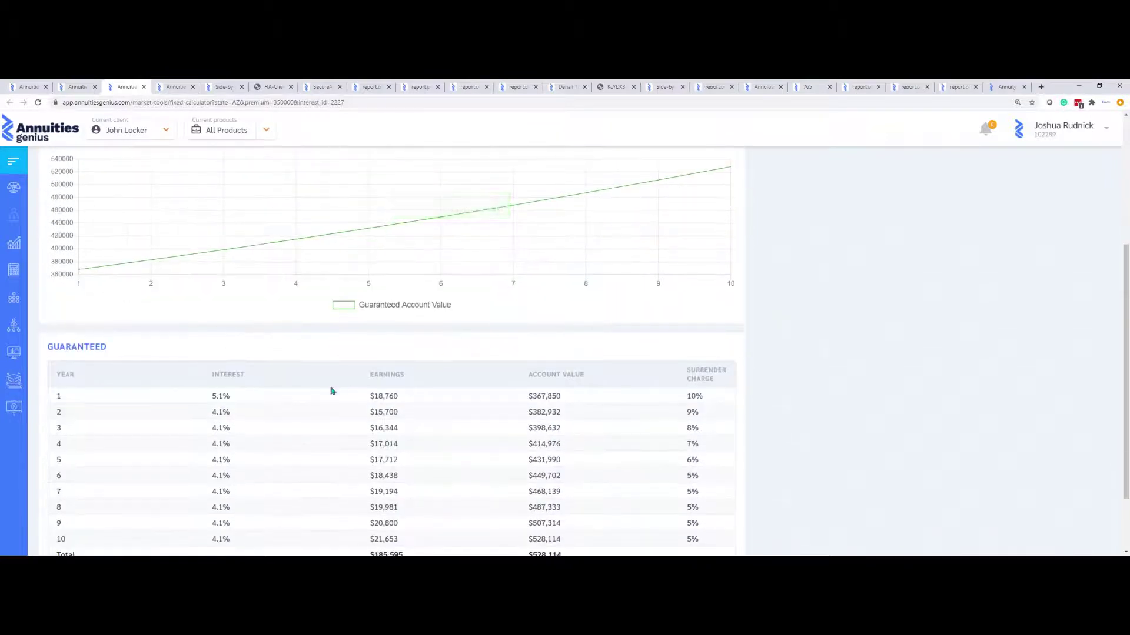
{"action": "scroll", "coordinate": [415, 391], "scroll_direction": "down", "scroll_amount": 2}
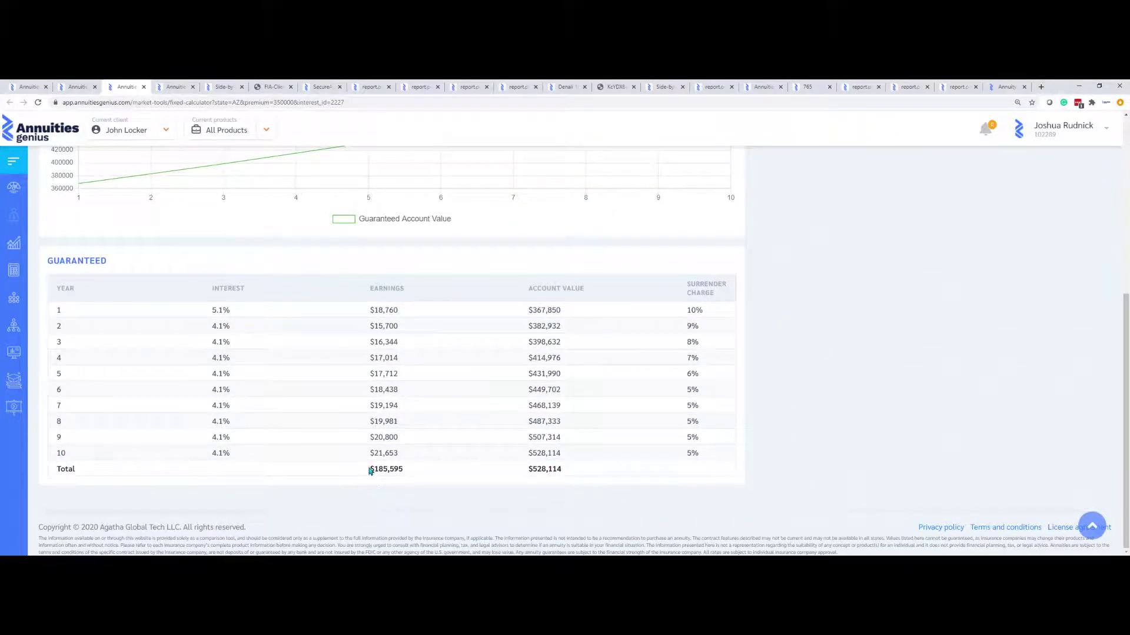
{"action": "left_click_drag", "start_coordinate": [370, 469], "coordinate": [443, 485]}
{"action": "scroll", "coordinate": [444, 489], "scroll_direction": "up", "scroll_amount": 5}
{"action": "mouse_move", "coordinate": [373, 421]}
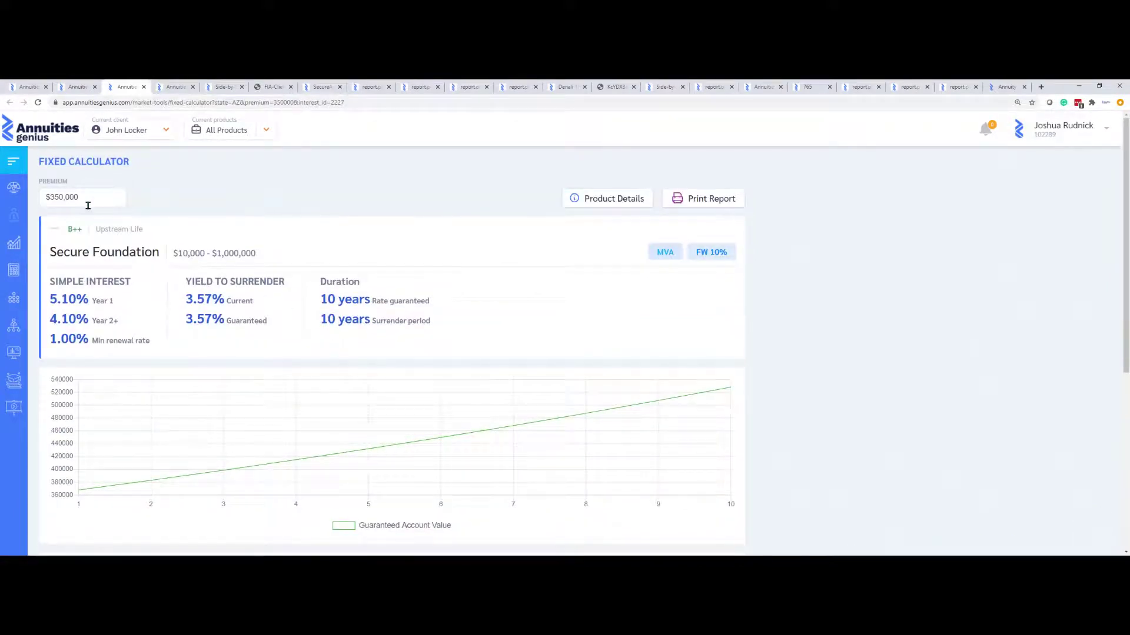
Change the premium to $500,000 and check the $265,135 earnings and $754,448 account value
{"action": "left_click_drag", "start_coordinate": [84, 201], "coordinate": [29, 201]}
{"action": "type", "text": "500000"}
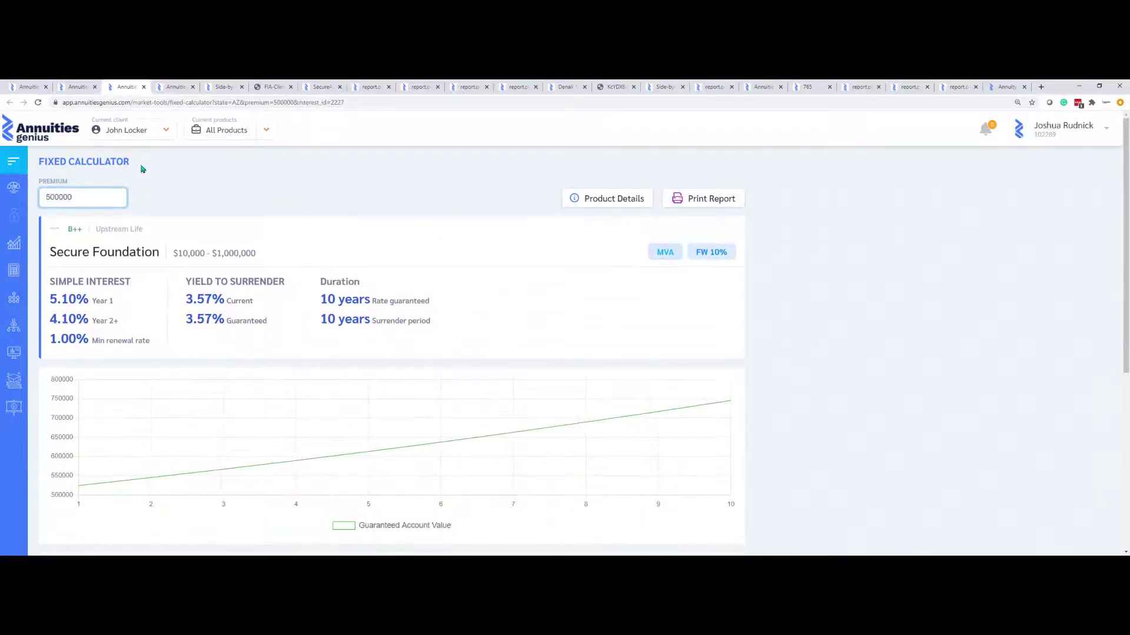
{"action": "left_click", "coordinate": [345, 203]}
{"action": "scroll", "coordinate": [365, 265], "scroll_direction": "down", "scroll_amount": 5}
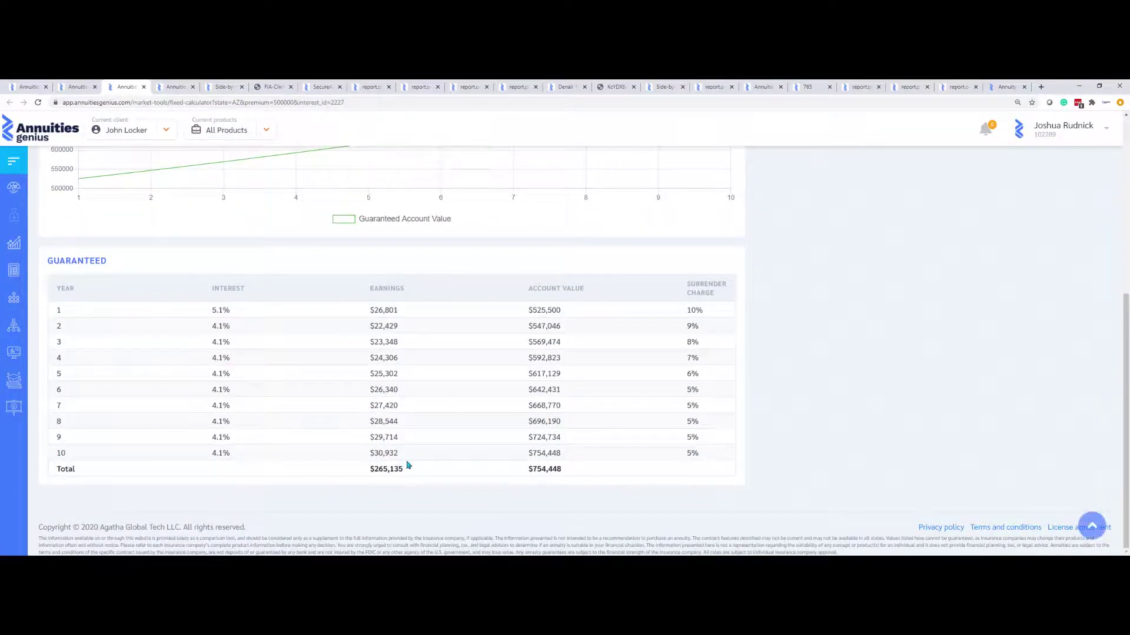
{"action": "left_click_drag", "start_coordinate": [402, 472], "coordinate": [365, 474]}
{"action": "left_click_drag", "start_coordinate": [522, 475], "coordinate": [606, 474]}
{"action": "double_click", "coordinate": [217, 288]}
{"action": "scroll", "coordinate": [280, 295], "scroll_direction": "up", "scroll_amount": 5}
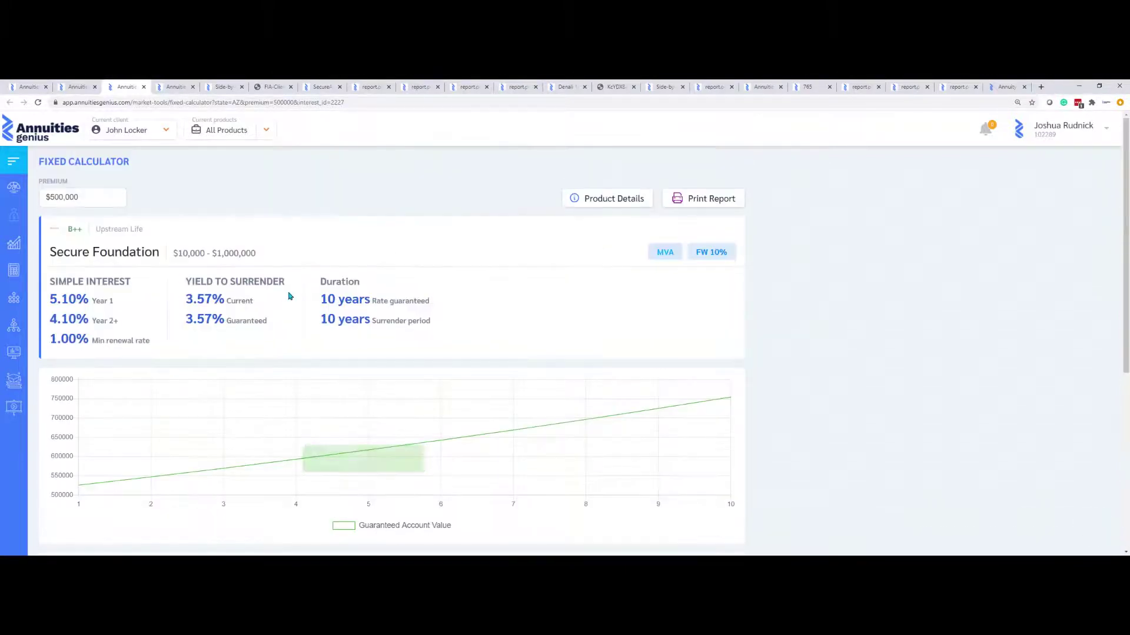
Look over Secure Foundation's product details, brochure and MYGA product report
{"action": "left_click", "coordinate": [591, 206]}
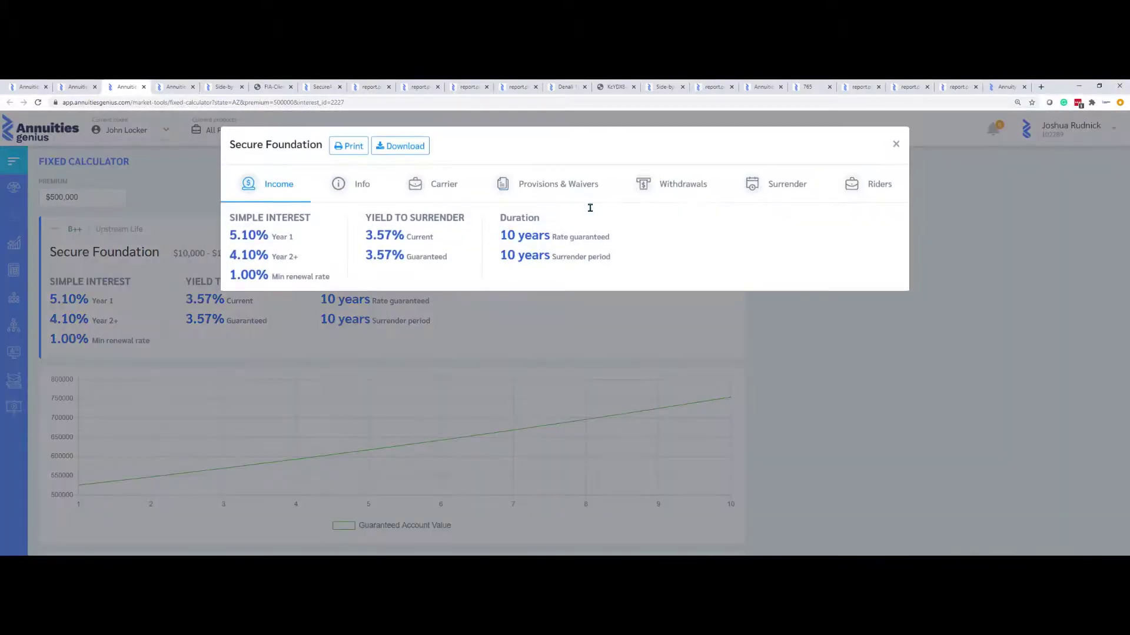
{"action": "left_click", "coordinate": [350, 189]}
{"action": "left_click", "coordinate": [294, 228]}
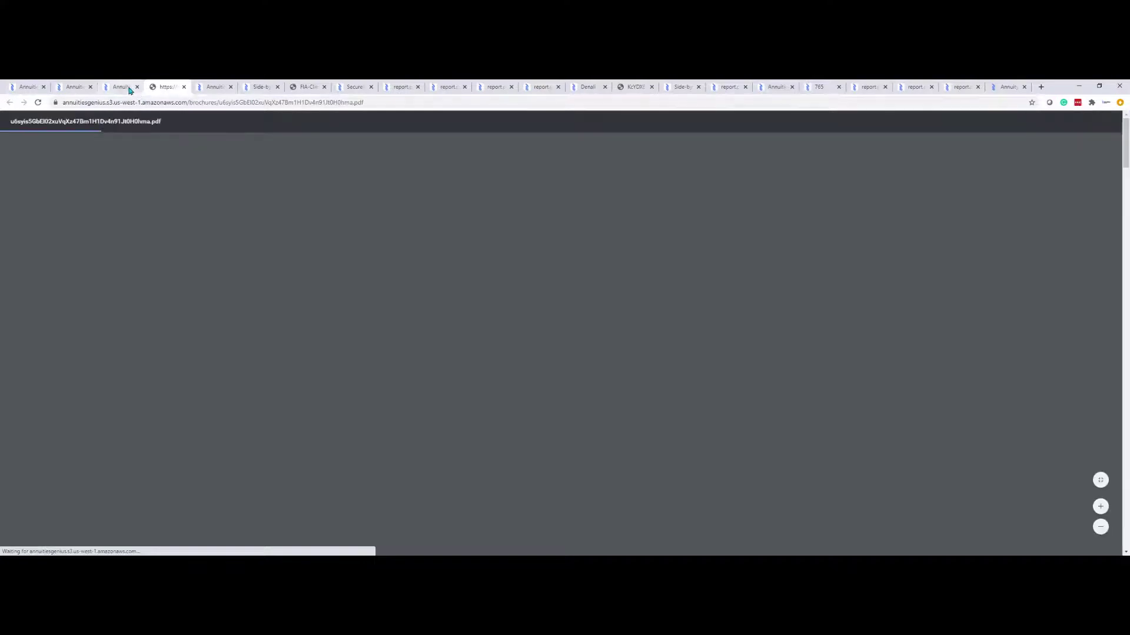
{"action": "left_click", "coordinate": [121, 87]}
{"action": "left_click", "coordinate": [356, 145]}
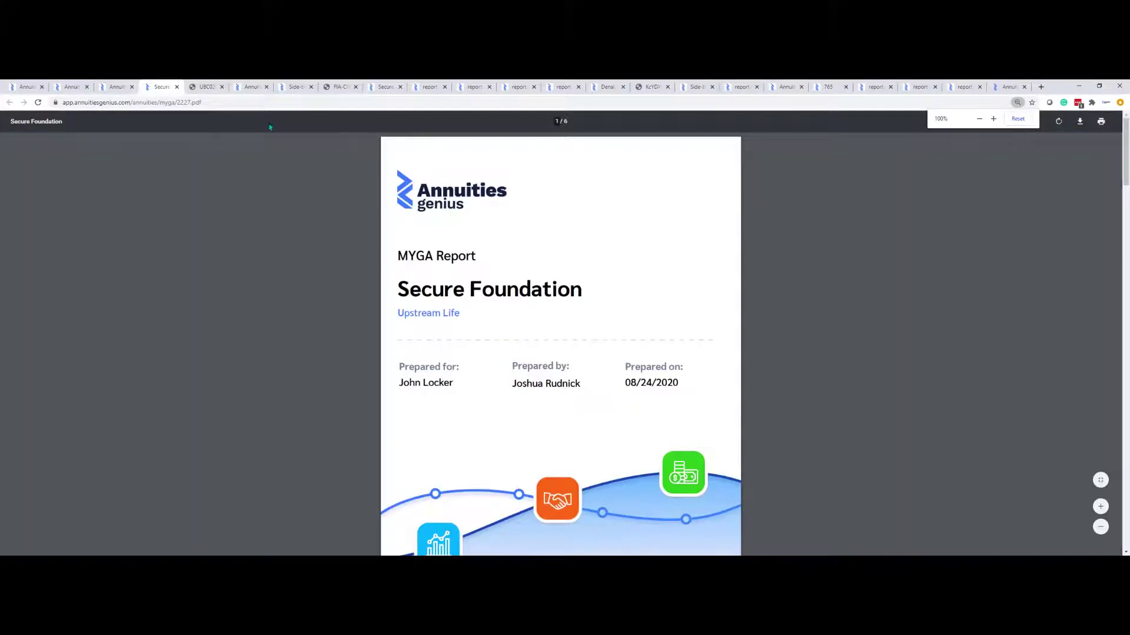
{"action": "left_click", "coordinate": [117, 86]}
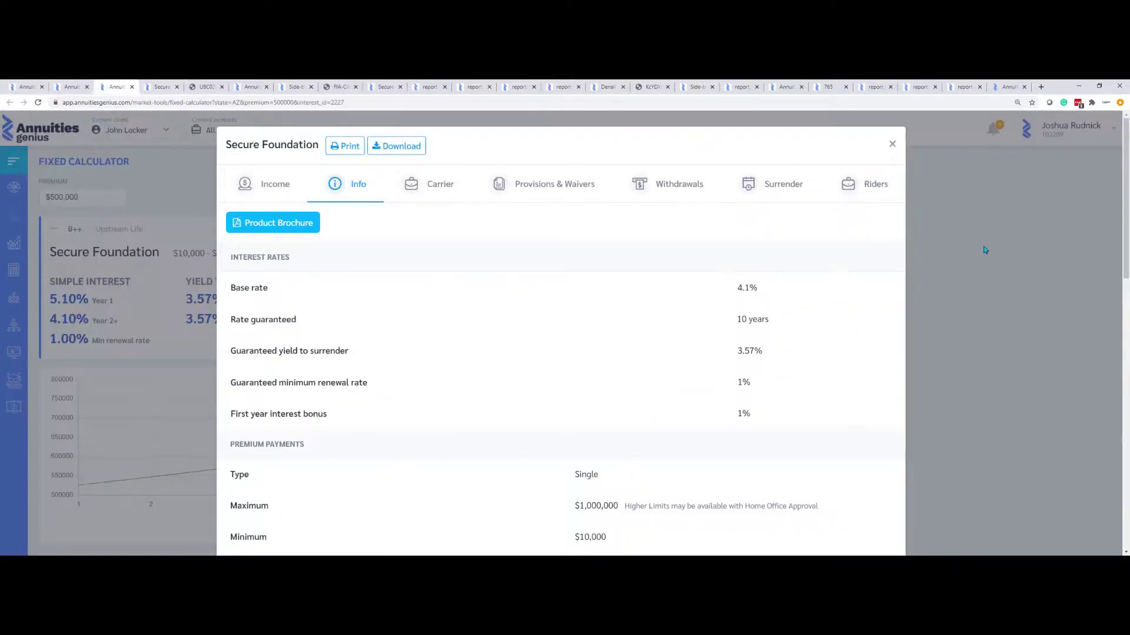
{"action": "left_click", "coordinate": [982, 250]}
Generate the fixed calculator report.pdf and scroll to its product description page
{"action": "left_click", "coordinate": [709, 201]}
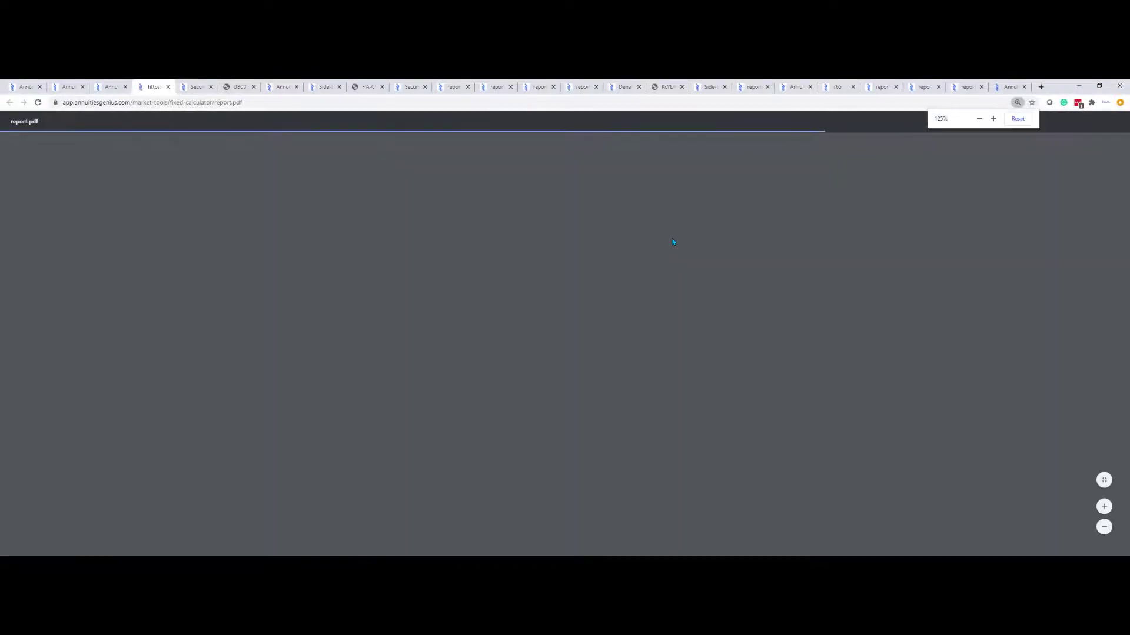
{"action": "scroll", "coordinate": [673, 242], "scroll_direction": "down", "scroll_amount": 8}
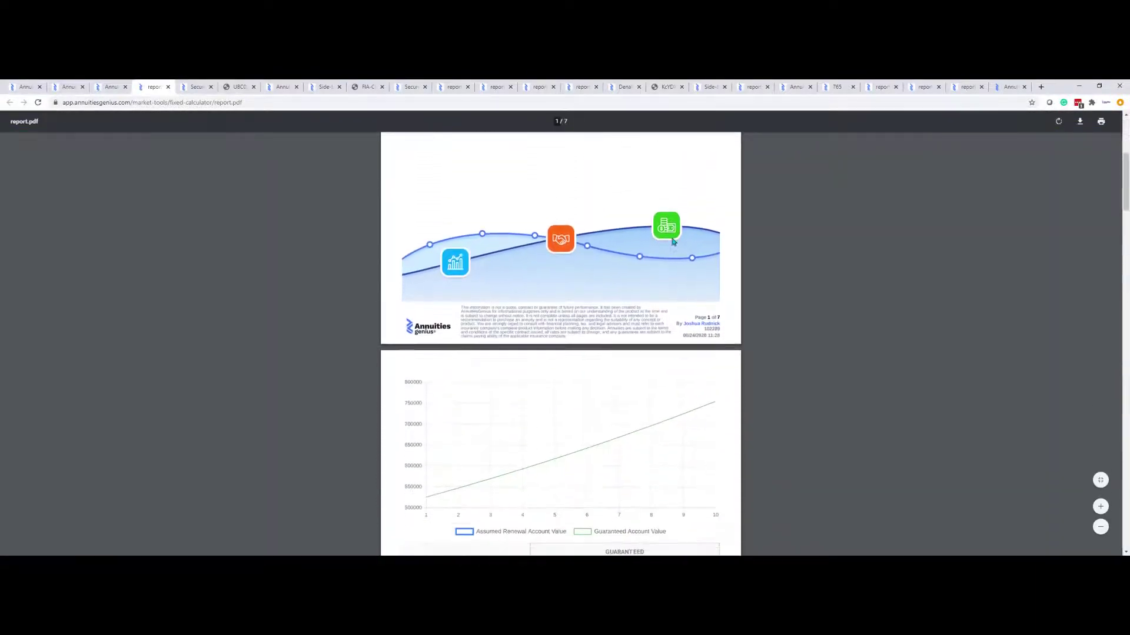
{"action": "scroll", "coordinate": [675, 238], "scroll_direction": "down", "scroll_amount": 8}
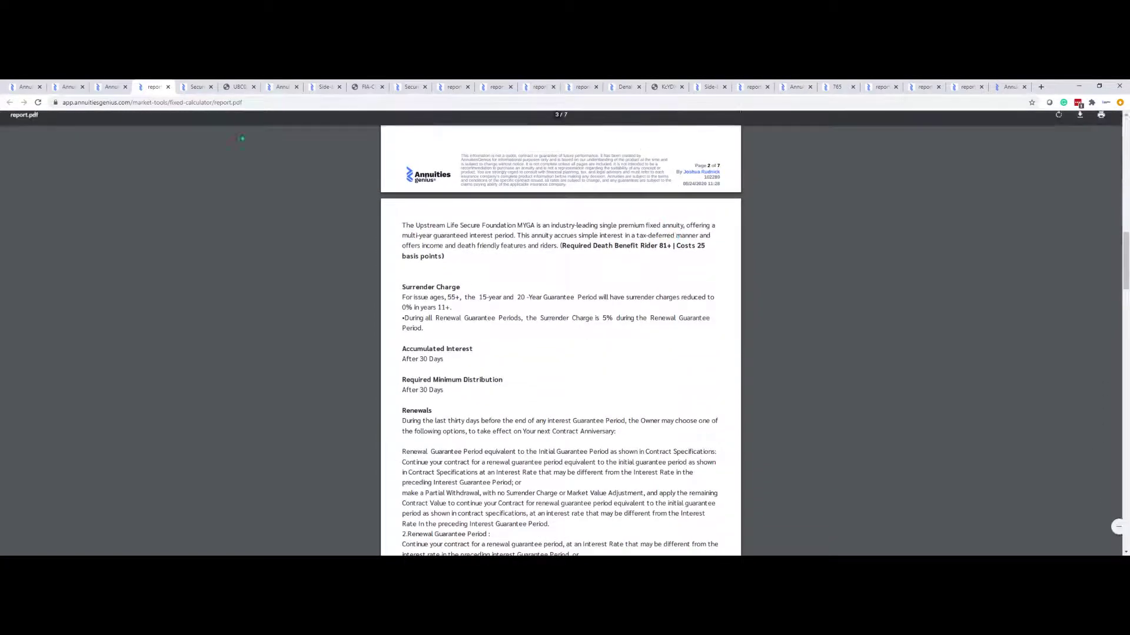
Open the current client's CRM details card from the Dashboard's Client Management section
{"action": "left_click", "coordinate": [113, 87]}
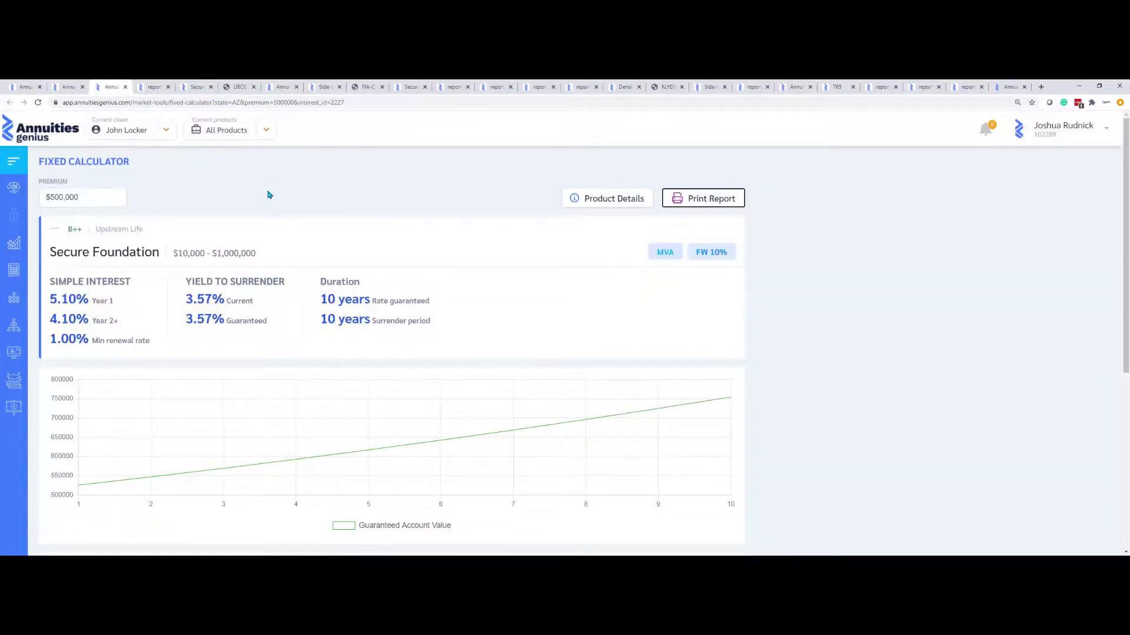
{"action": "left_click", "coordinate": [15, 190]}
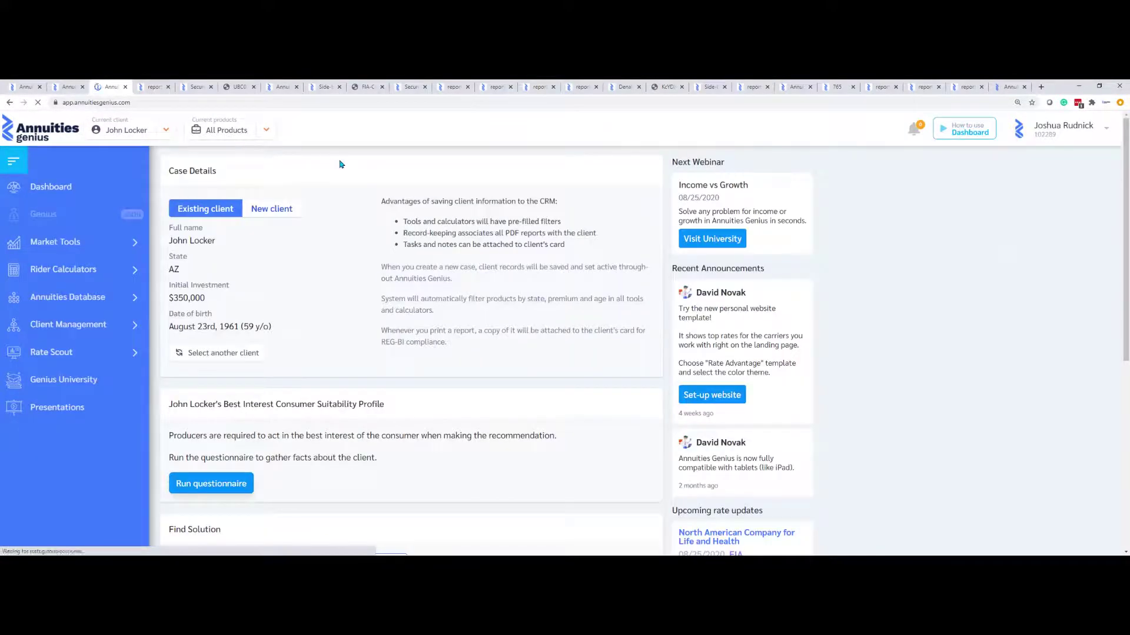
{"action": "left_click", "coordinate": [65, 329]}
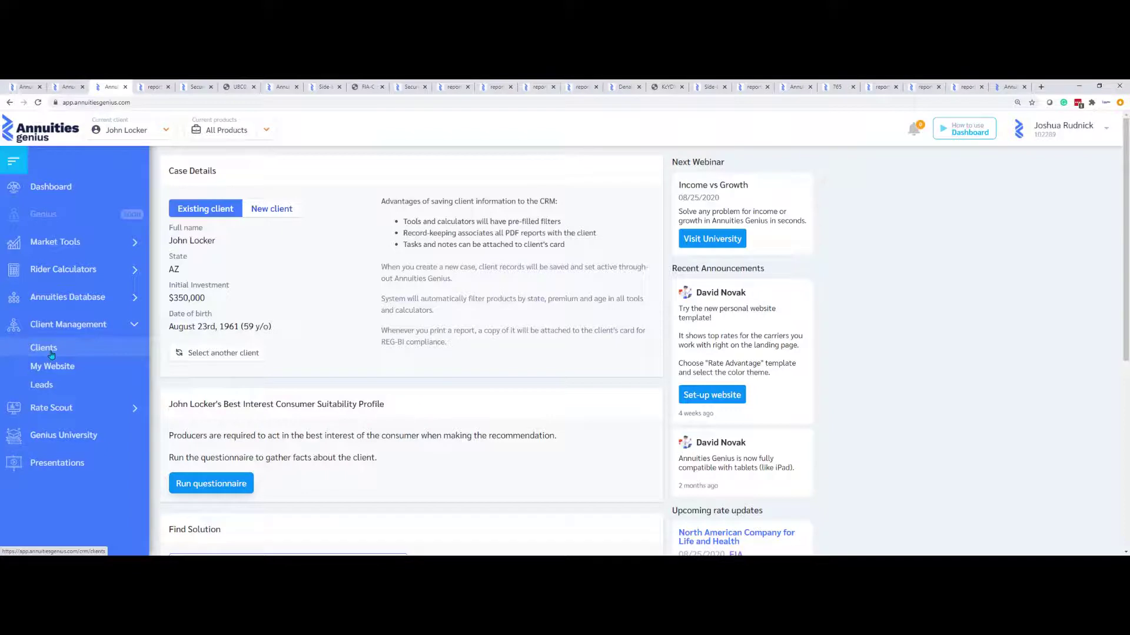
{"action": "left_click", "coordinate": [164, 130]}
{"action": "left_click", "coordinate": [121, 176]}
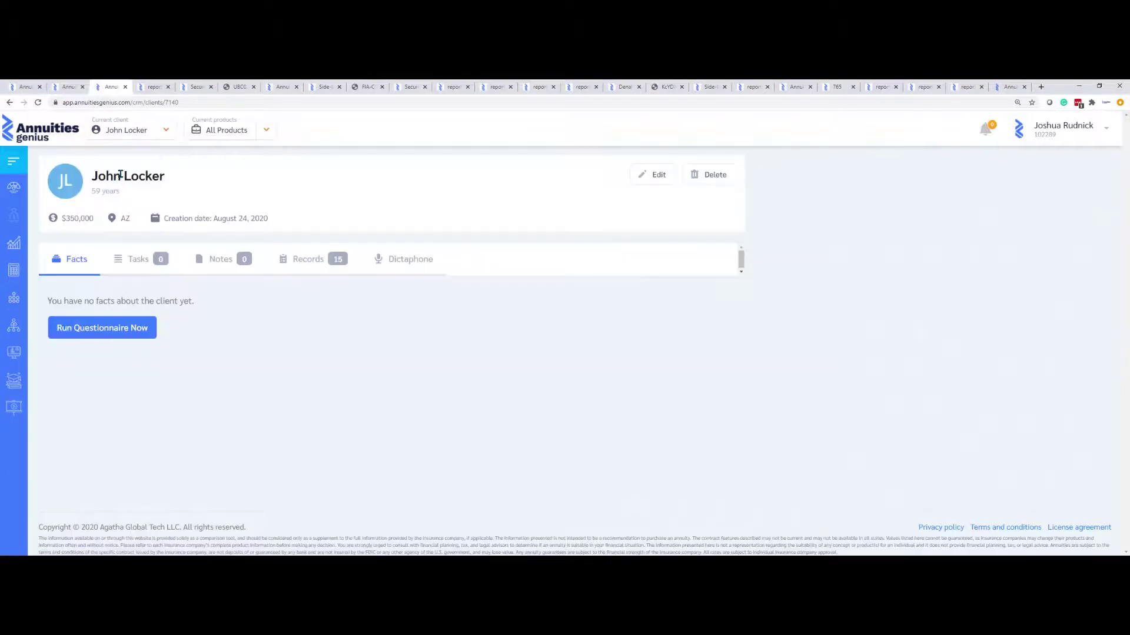
{"action": "left_click", "coordinate": [307, 259]}
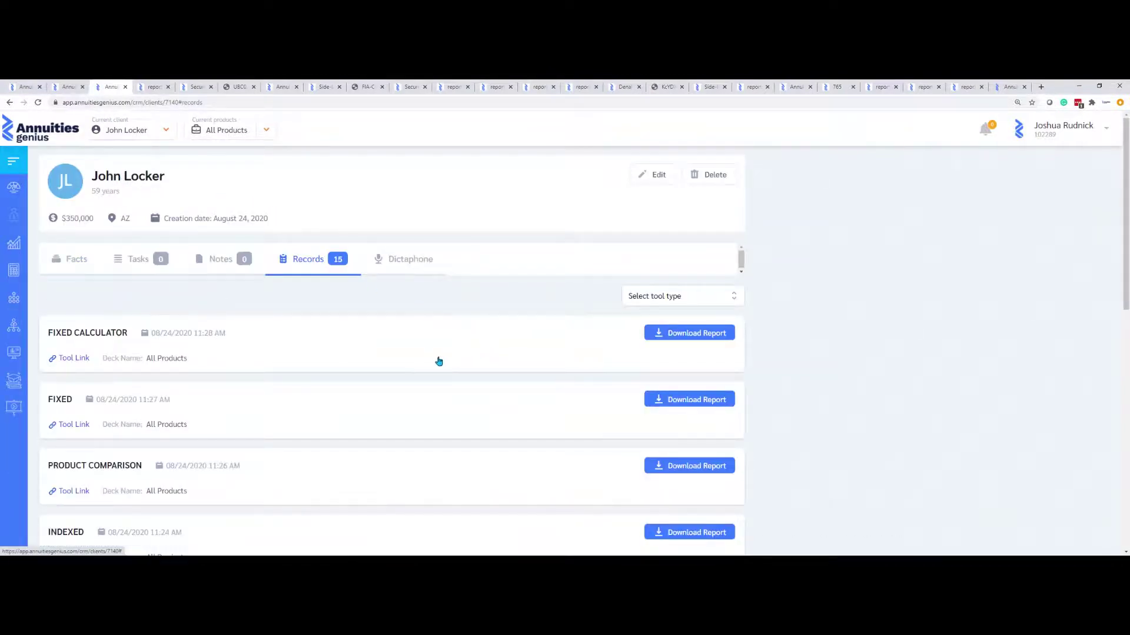
{"action": "scroll", "coordinate": [361, 354], "scroll_direction": "down", "scroll_amount": 2}
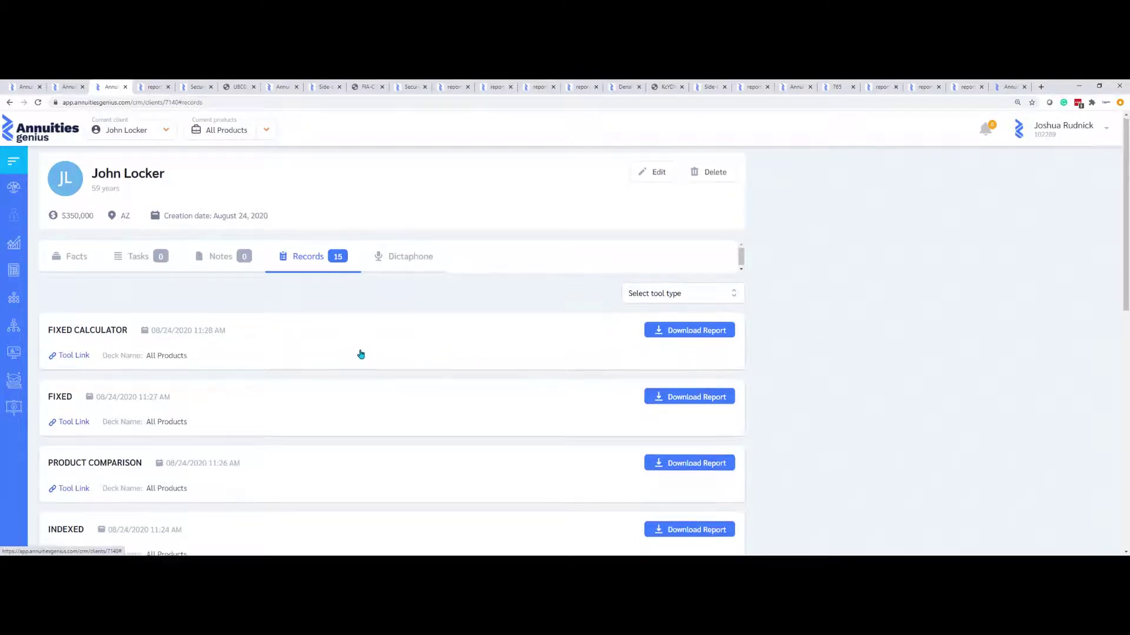
{"action": "scroll", "coordinate": [360, 354], "scroll_direction": "down", "scroll_amount": 2}
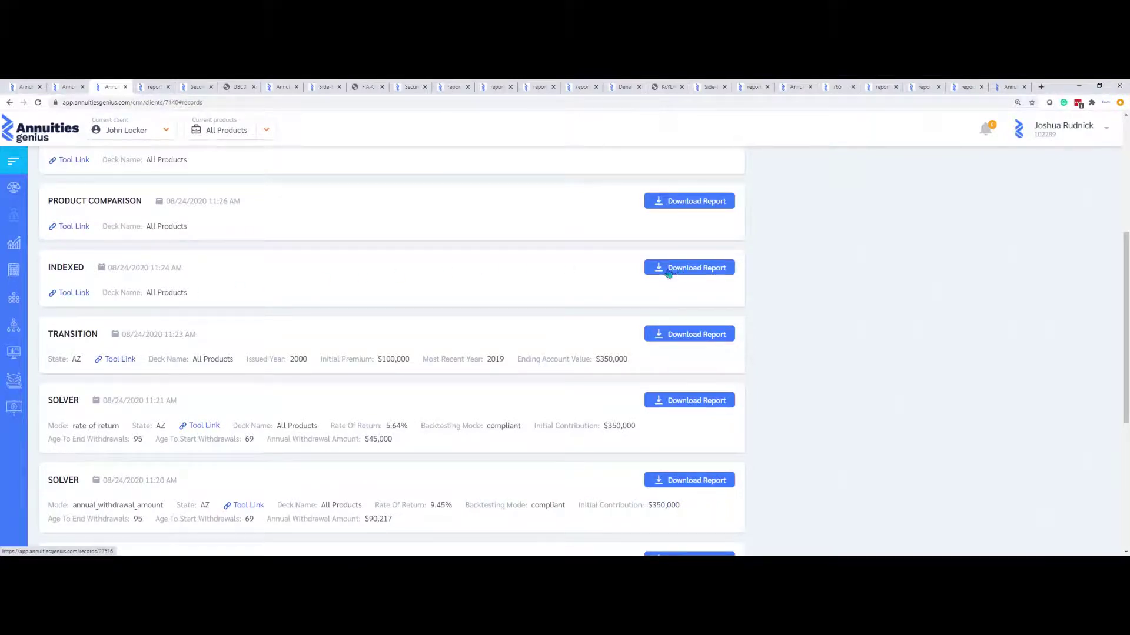
{"action": "scroll", "coordinate": [615, 289], "scroll_direction": "up", "scroll_amount": 4}
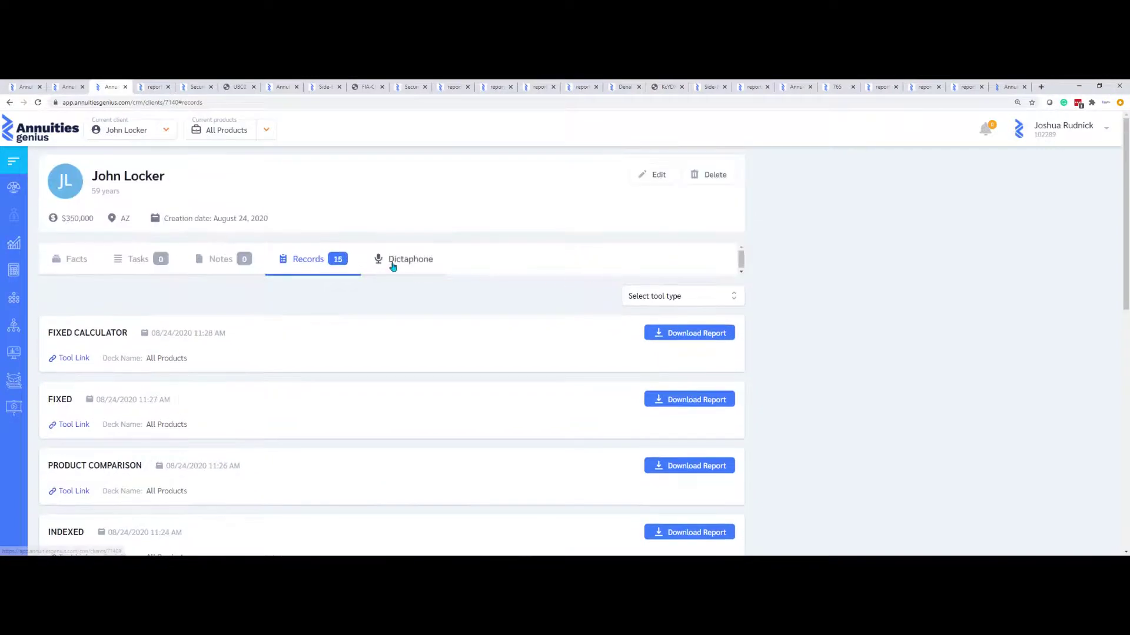
{"action": "left_click", "coordinate": [391, 260]}
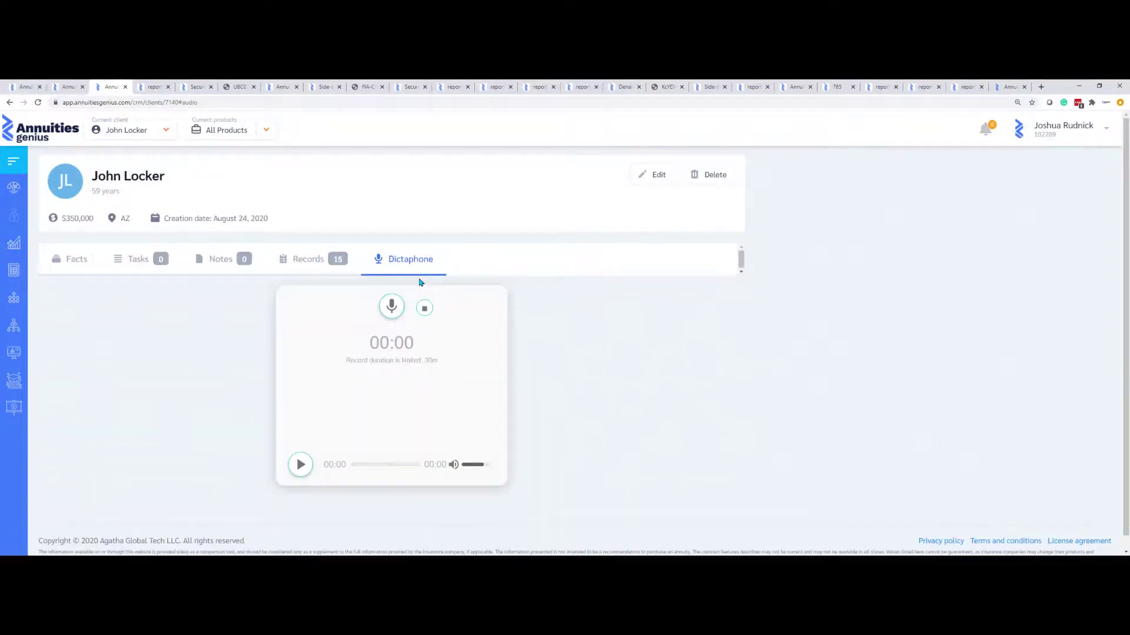
{"action": "left_click", "coordinate": [218, 263]}
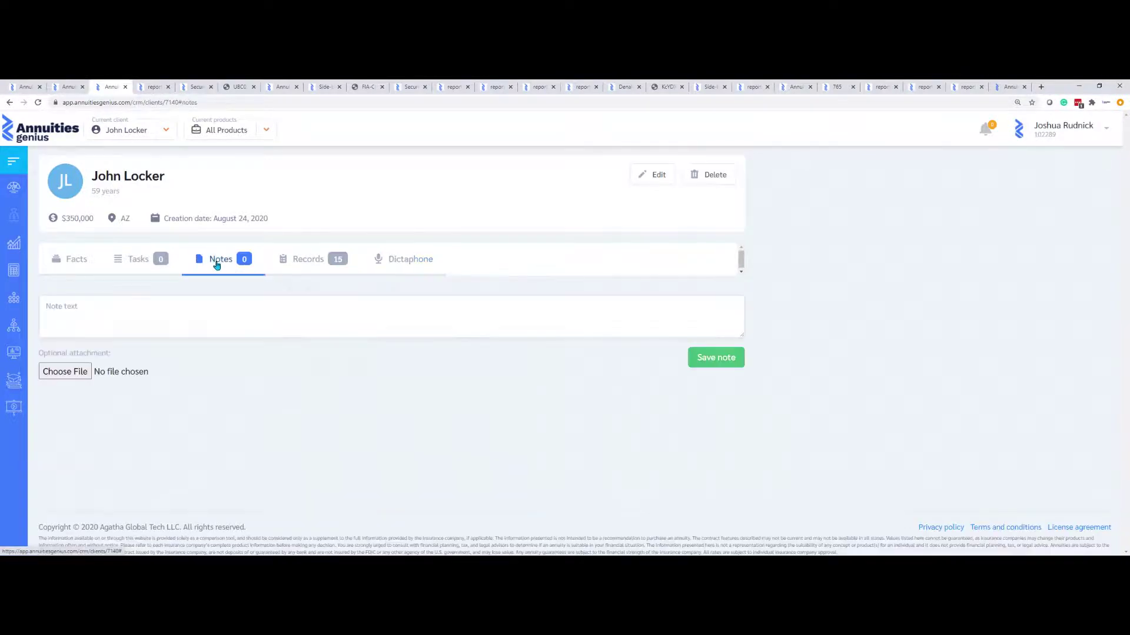
{"action": "left_click", "coordinate": [141, 259]}
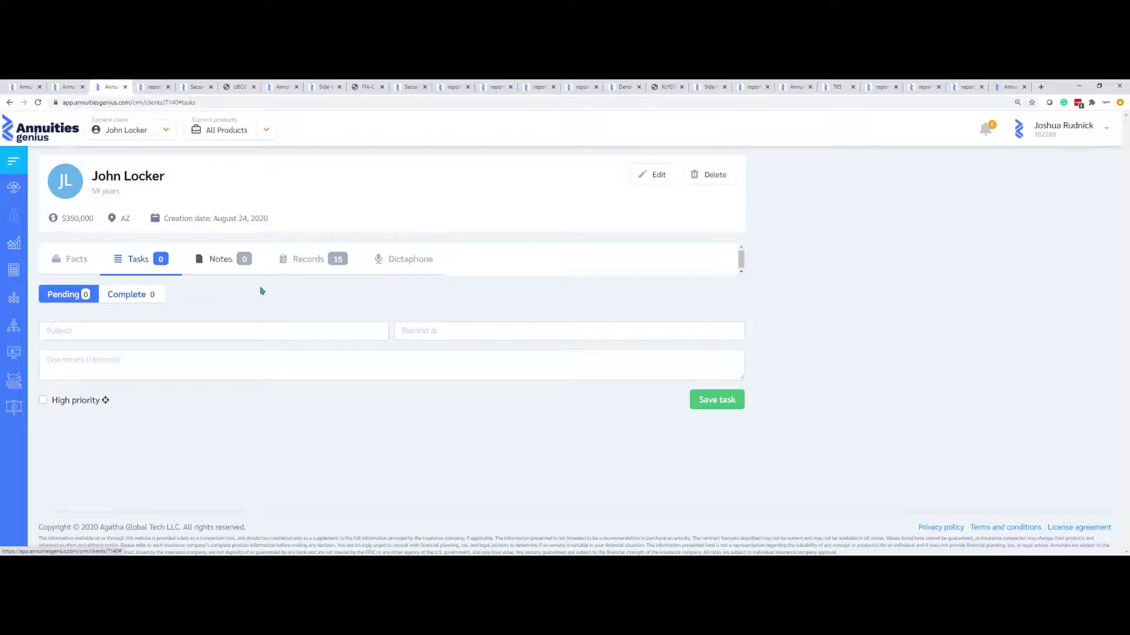
{"action": "left_click", "coordinate": [431, 325]}
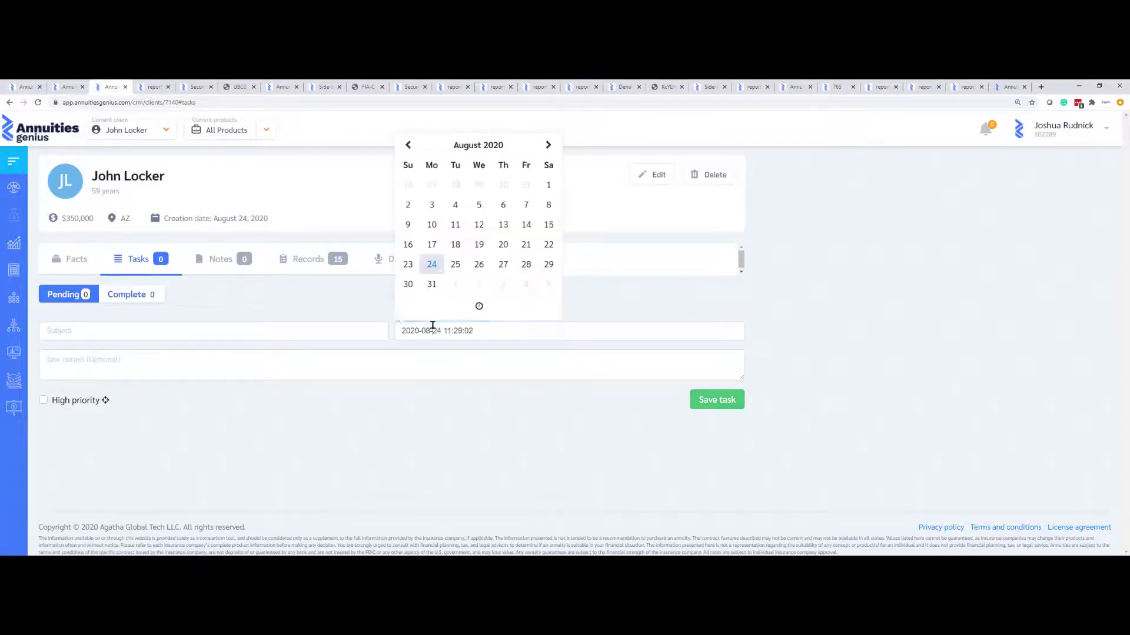
{"action": "left_click", "coordinate": [347, 299]}
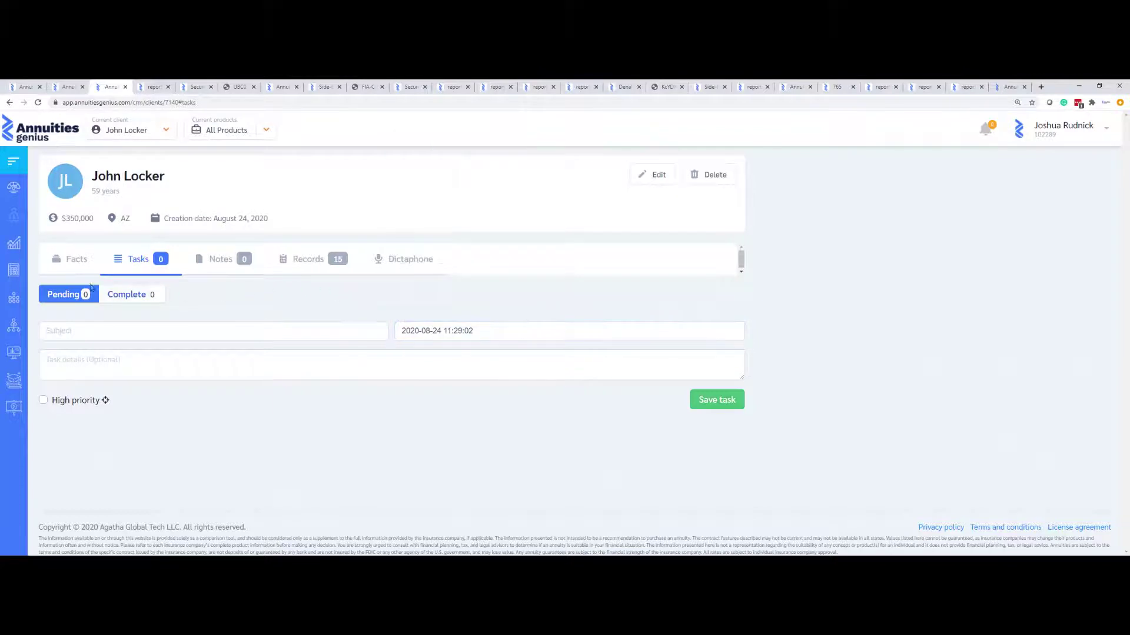
{"action": "left_click", "coordinate": [66, 265]}
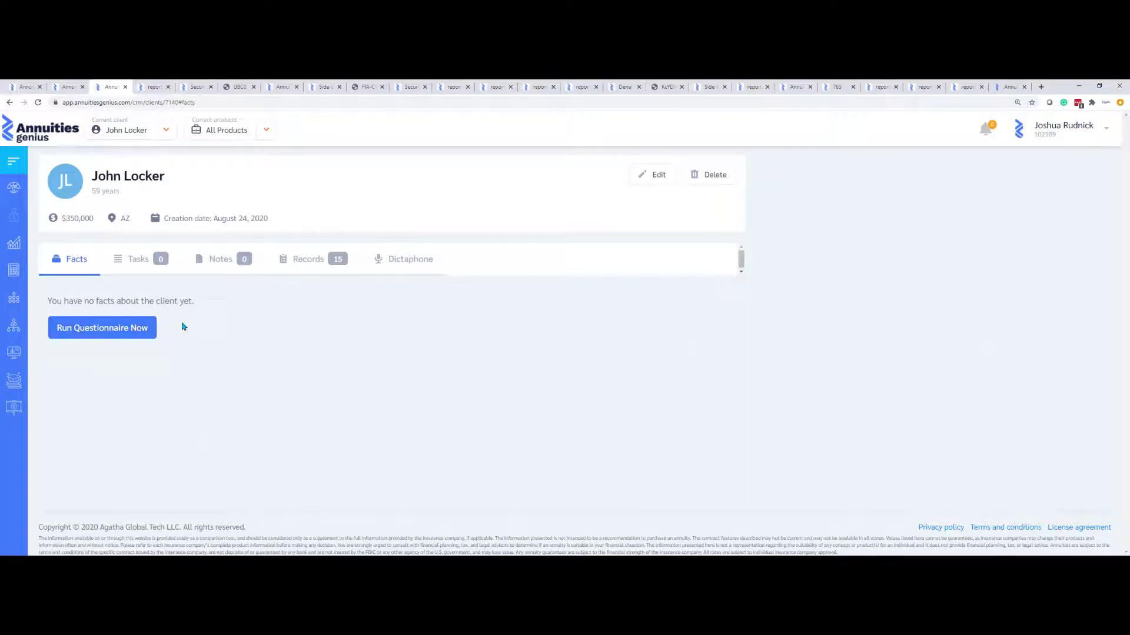
Start the client's suitability questionnaire and copy its public share link
{"action": "left_click", "coordinate": [125, 334]}
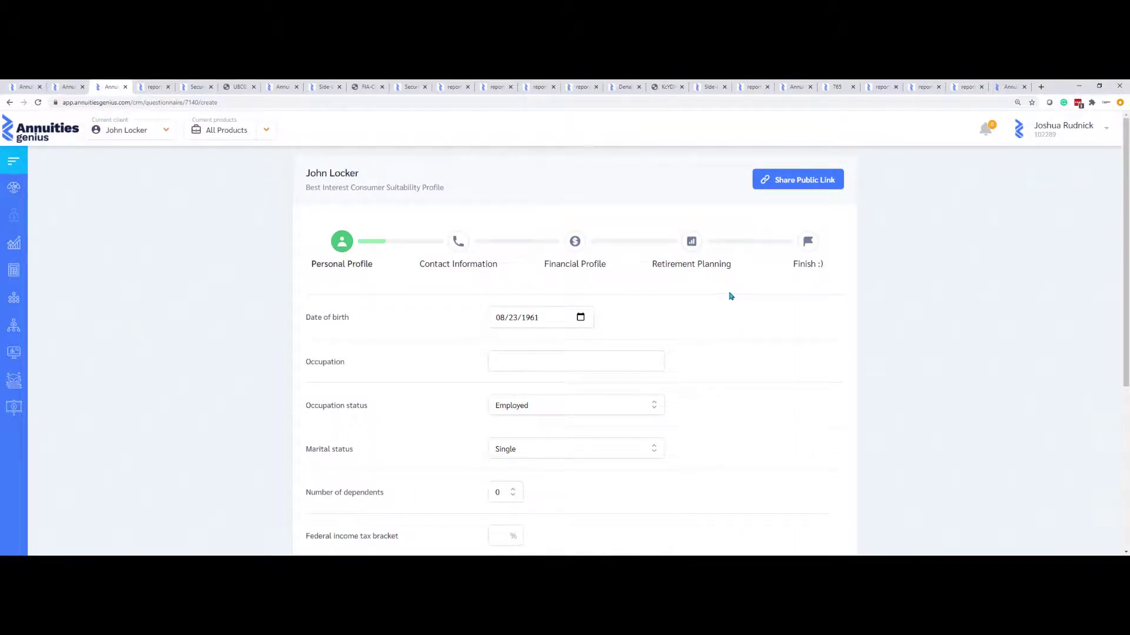
{"action": "left_click", "coordinate": [801, 184]}
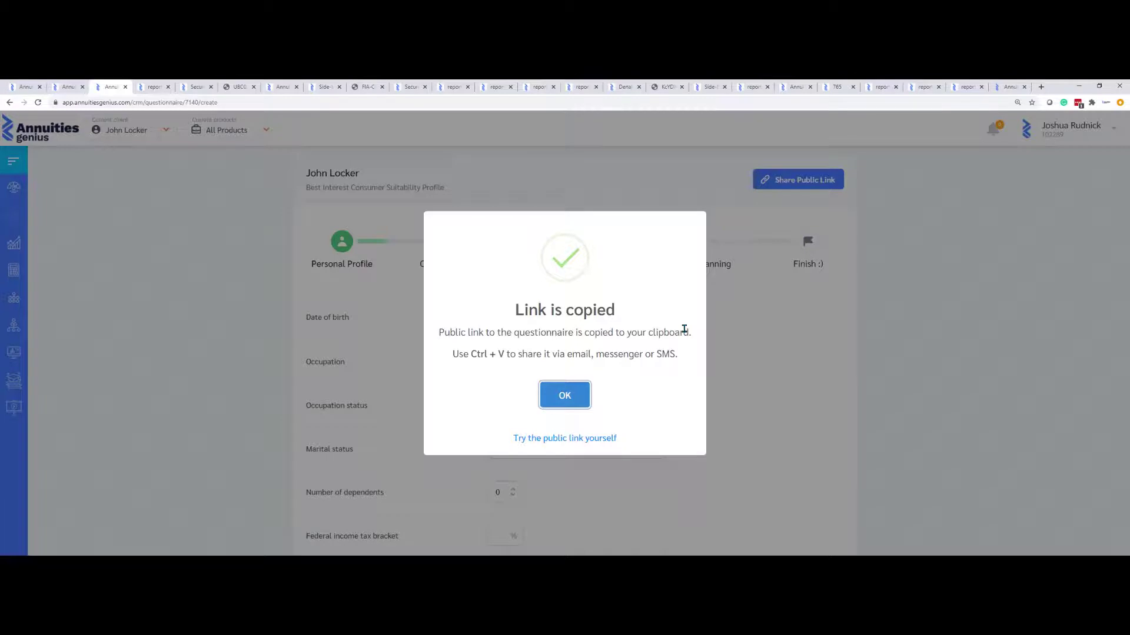
{"action": "left_click", "coordinate": [562, 393]}
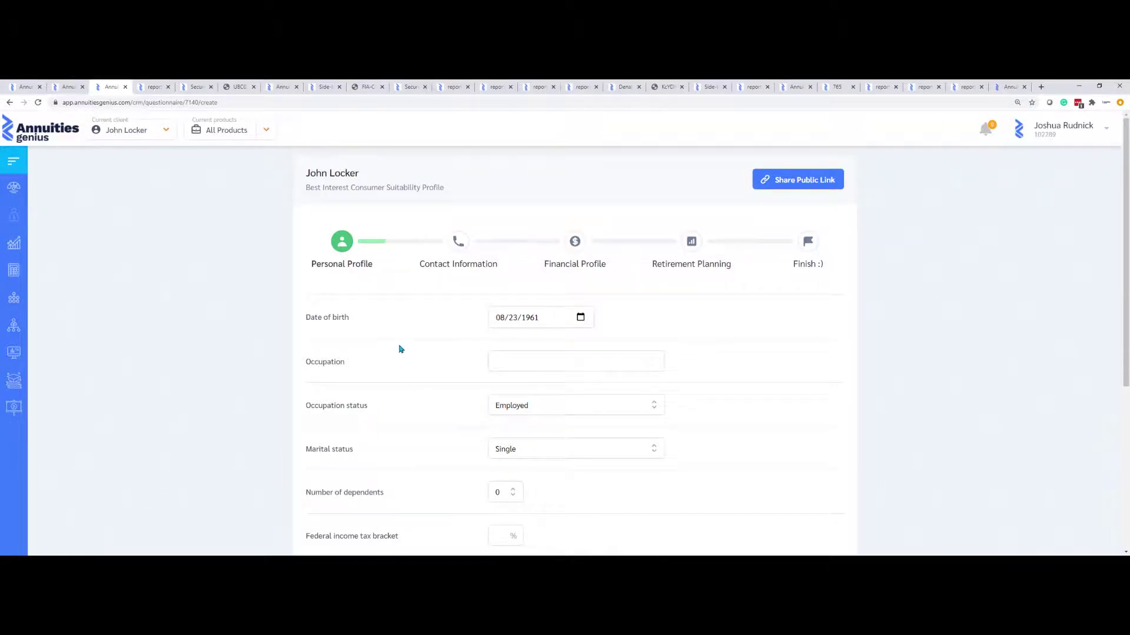
Switch the current client to a different saved client
{"action": "left_click", "coordinate": [175, 135]}
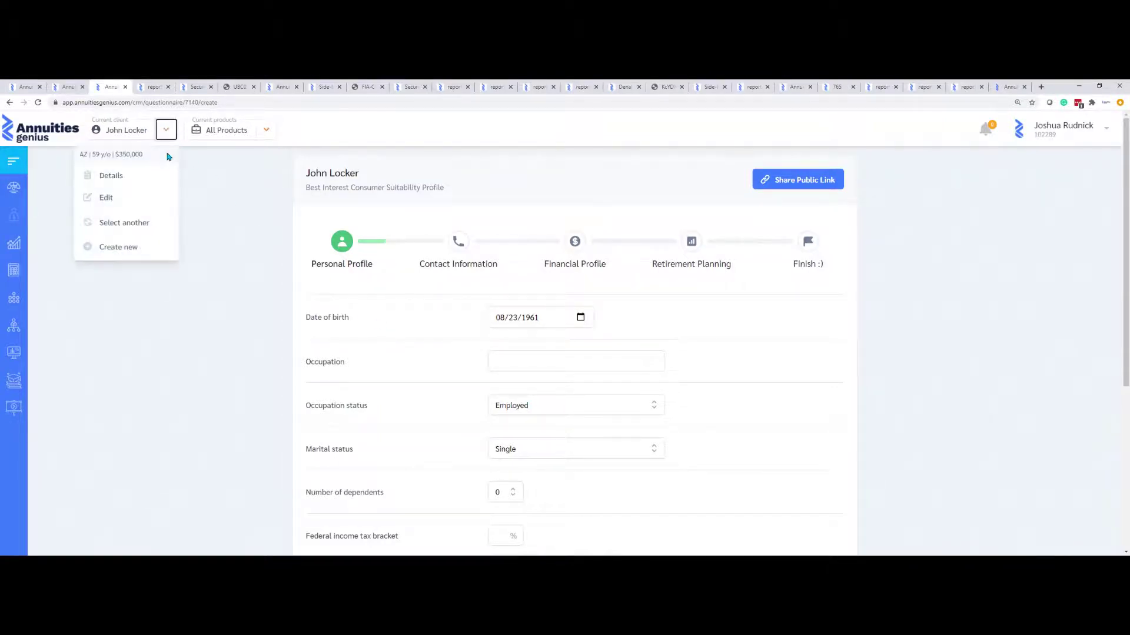
{"action": "left_click", "coordinate": [131, 222]}
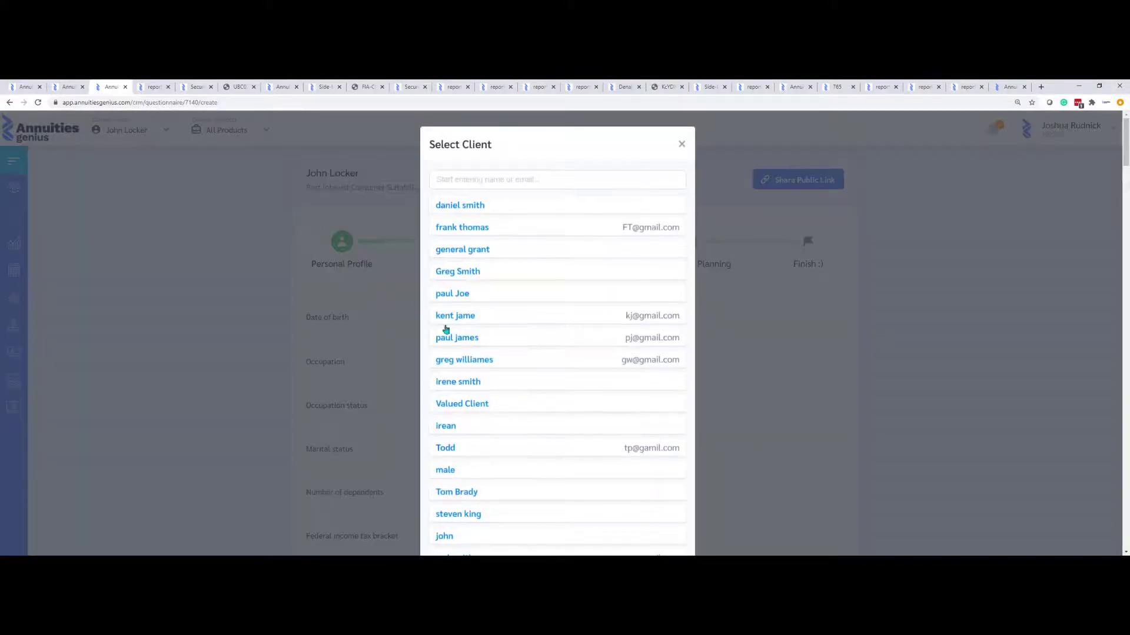
{"action": "scroll", "coordinate": [488, 480], "scroll_direction": "down", "scroll_amount": 2}
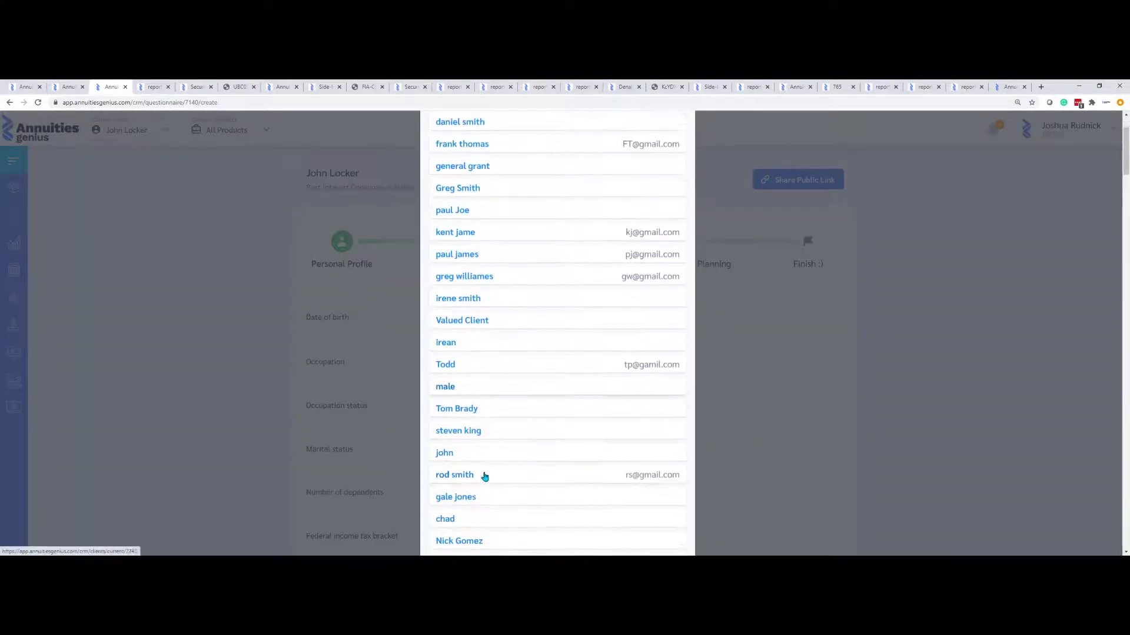
{"action": "left_click", "coordinate": [494, 533]}
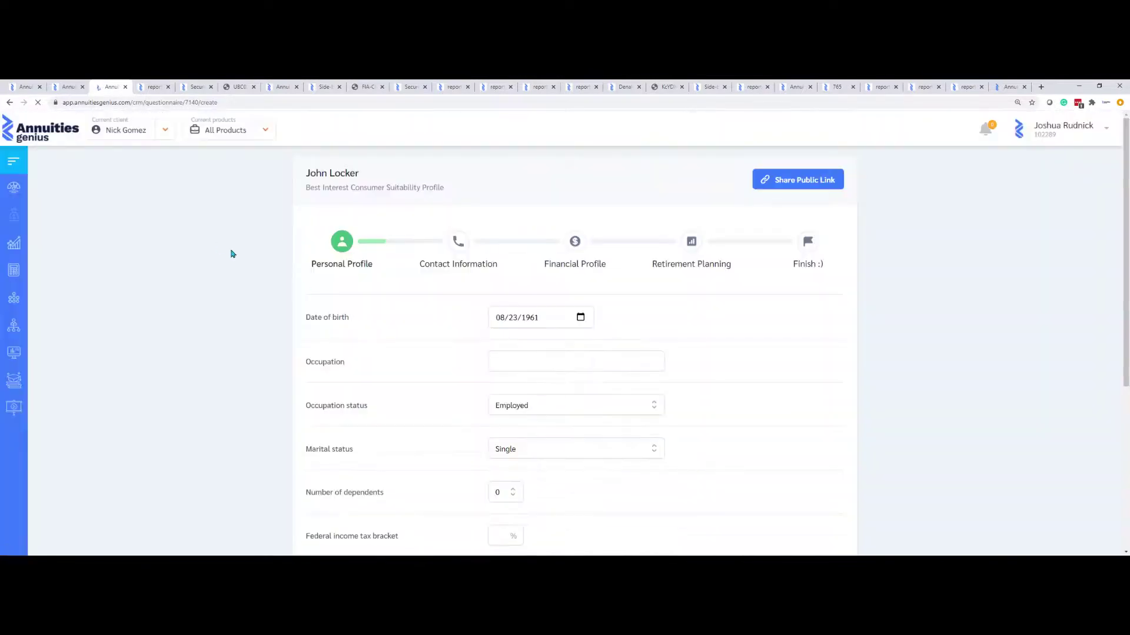
Review the current client's full details from the client options menu
{"action": "left_click", "coordinate": [165, 130]}
{"action": "left_click", "coordinate": [130, 174]}
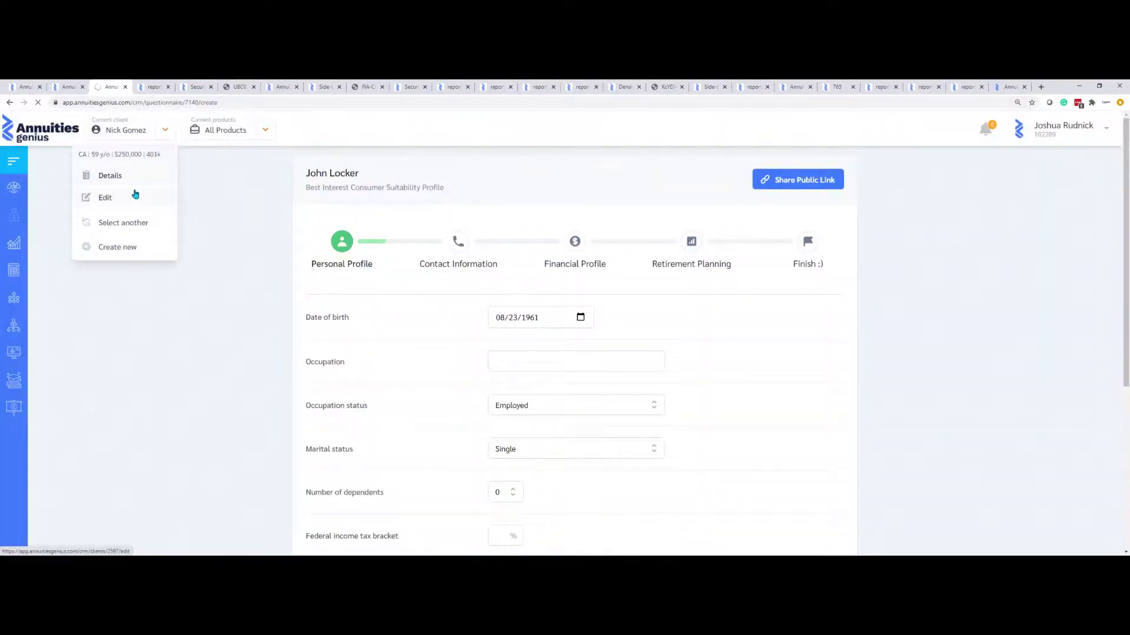
{"action": "scroll", "coordinate": [354, 327], "scroll_direction": "down", "scroll_amount": 3}
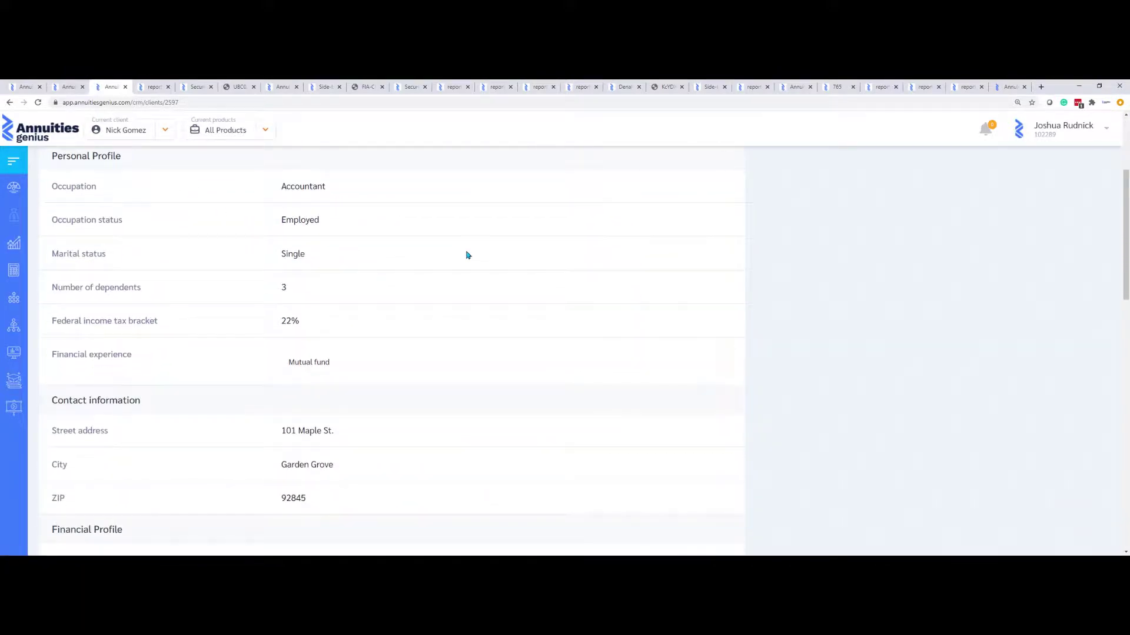
{"action": "scroll", "coordinate": [468, 255], "scroll_direction": "down", "scroll_amount": 3}
{"action": "scroll", "coordinate": [467, 255], "scroll_direction": "down", "scroll_amount": 2}
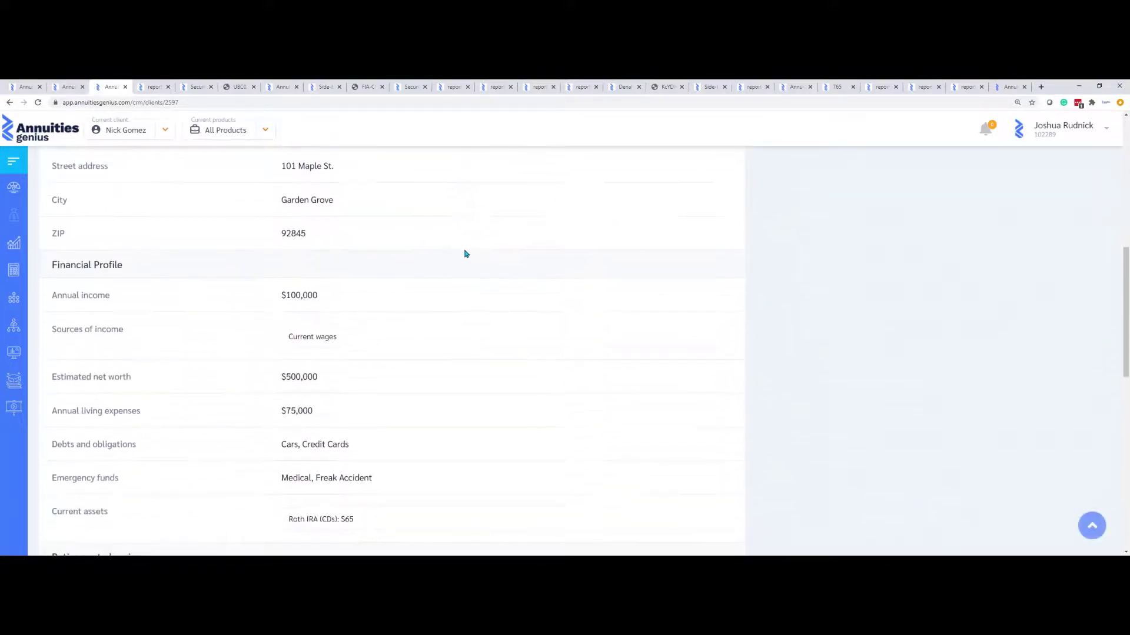
{"action": "scroll", "coordinate": [464, 253], "scroll_direction": "down", "scroll_amount": 7}
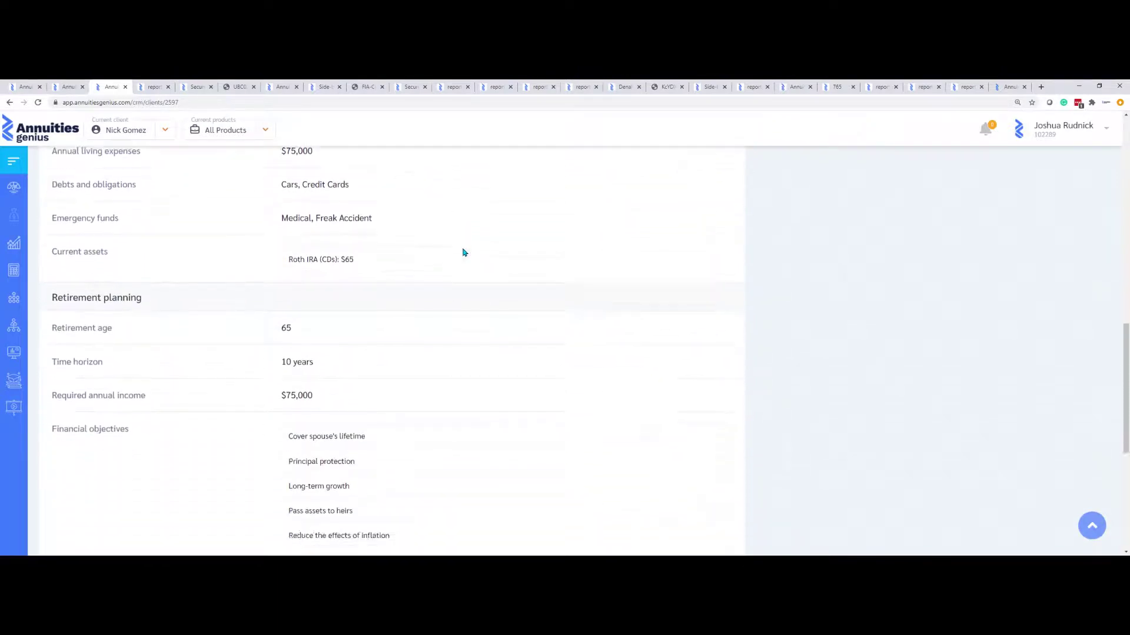
{"action": "scroll", "coordinate": [462, 256], "scroll_direction": "down", "scroll_amount": 3}
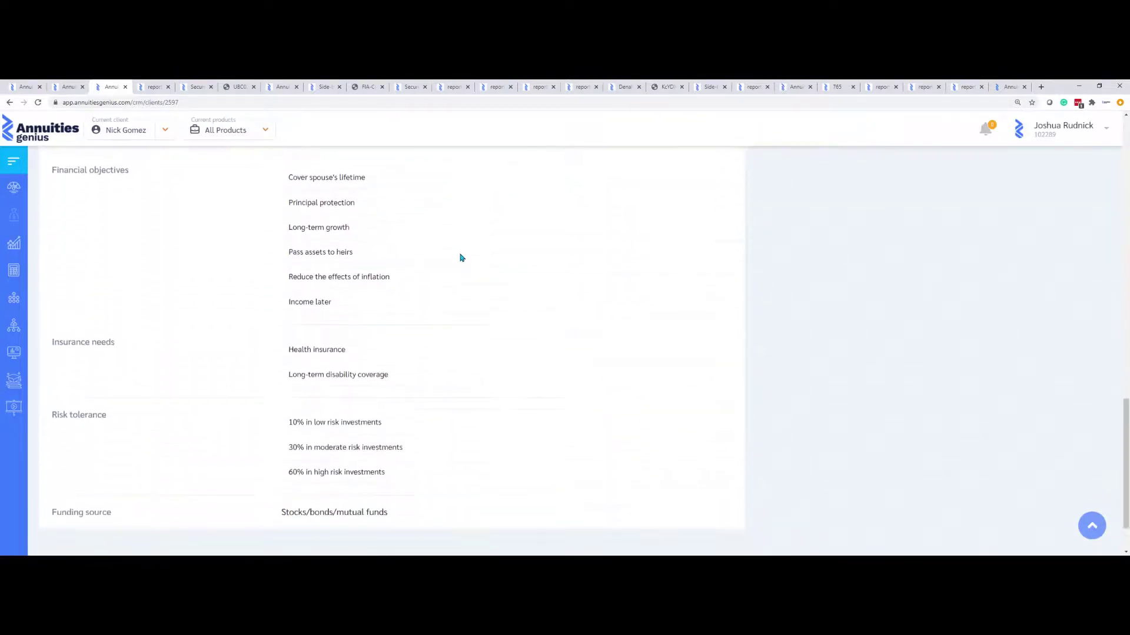
{"action": "scroll", "coordinate": [461, 255], "scroll_direction": "up", "scroll_amount": 6}
{"action": "scroll", "coordinate": [461, 259], "scroll_direction": "up", "scroll_amount": 12}
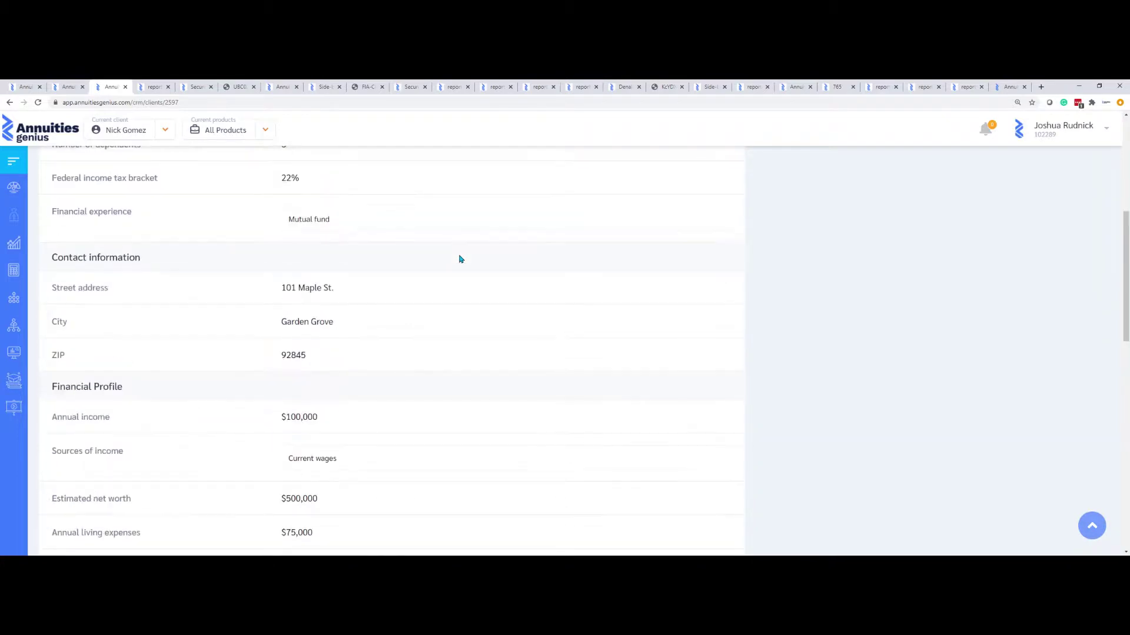
On the dashboard, highlight the suitability profile: age 59, retiring at 65, $75,000 income, 10/30/60 risk
{"action": "left_click", "coordinate": [14, 186]}
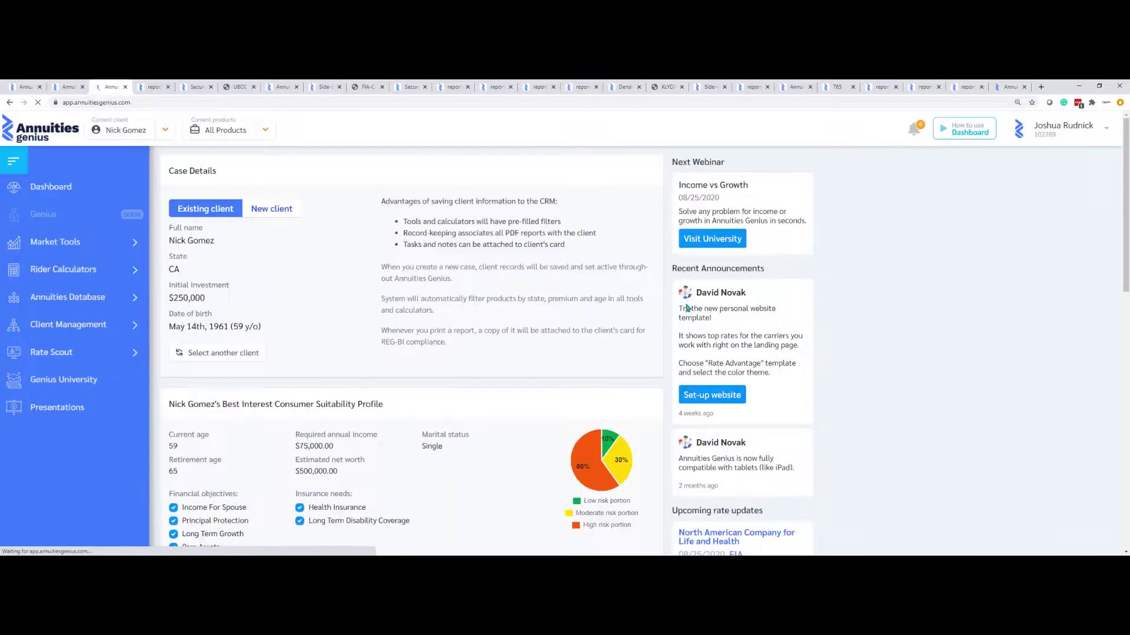
{"action": "scroll", "coordinate": [434, 366], "scroll_direction": "down", "scroll_amount": 6}
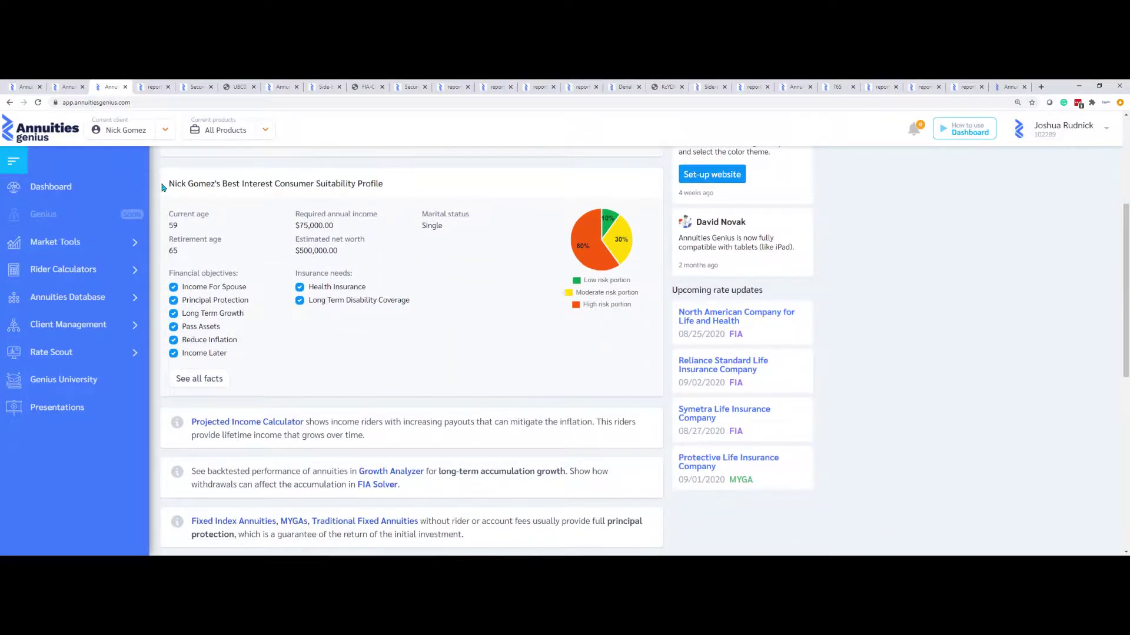
{"action": "left_click_drag", "start_coordinate": [163, 184], "coordinate": [500, 272]}
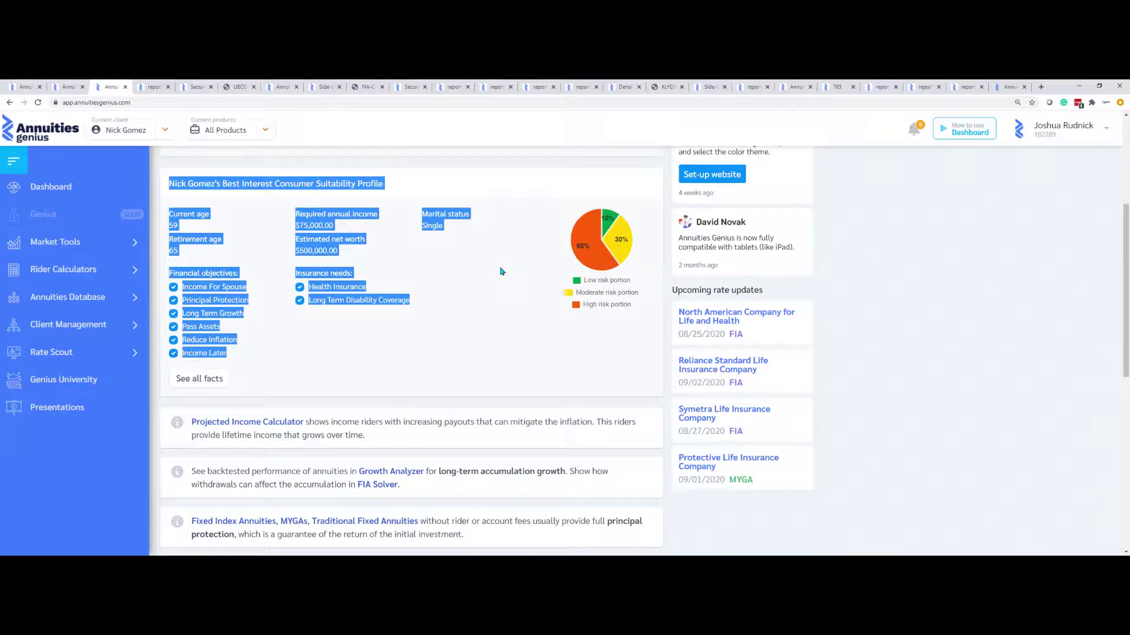
Choose Leads under Client Management, which brings up the leaving-Annuities-Genius notice
{"action": "left_click", "coordinate": [474, 178]}
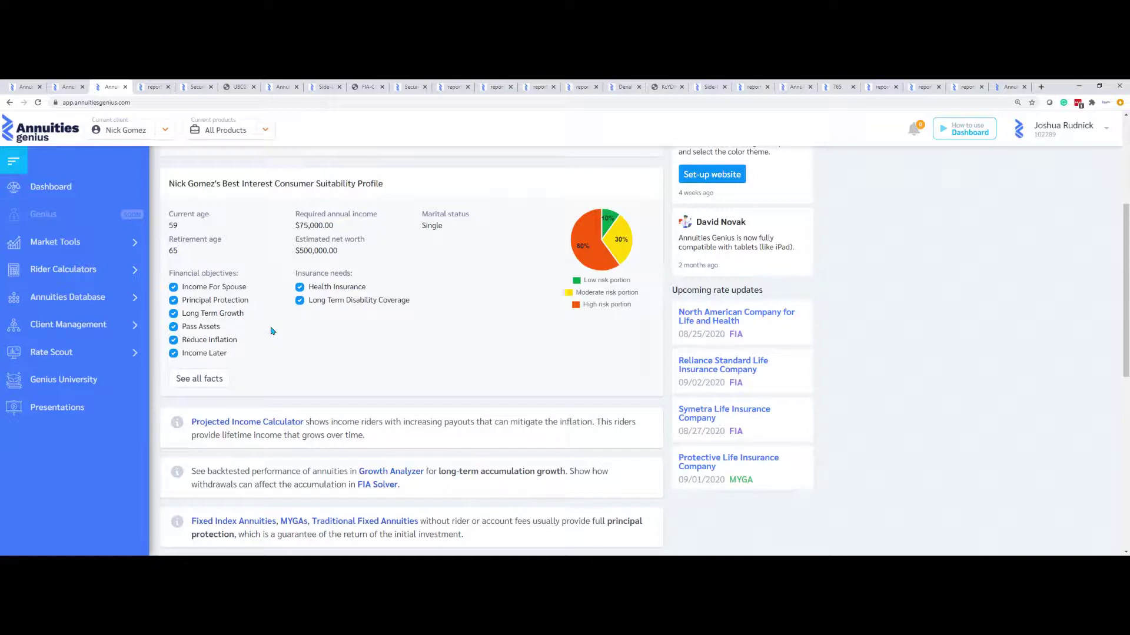
{"action": "left_click", "coordinate": [119, 324]}
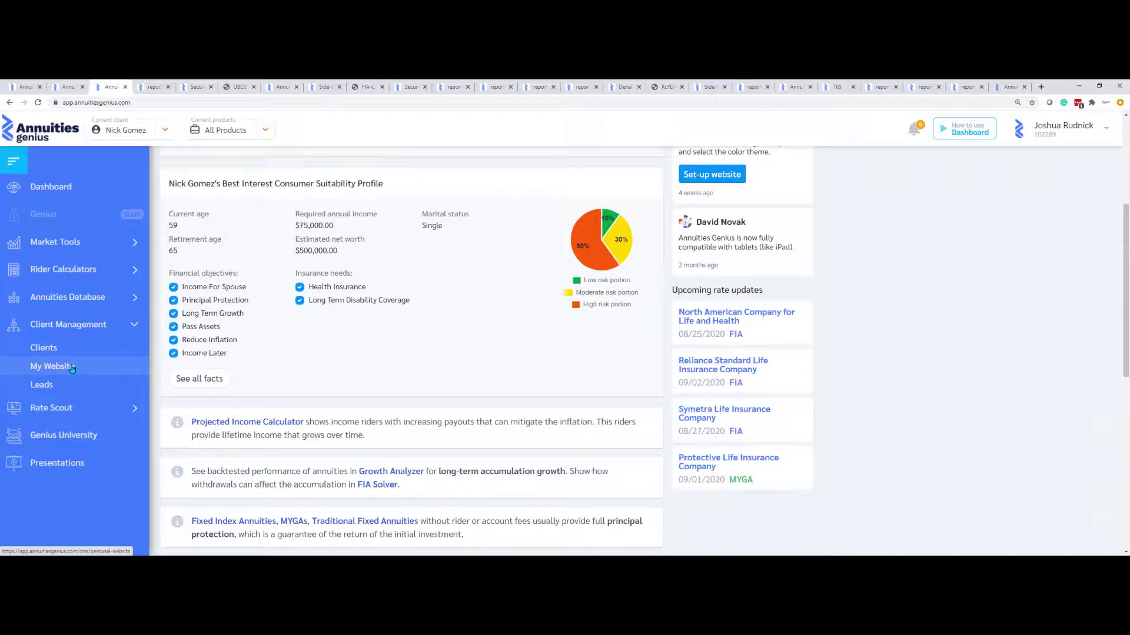
{"action": "left_click", "coordinate": [63, 385]}
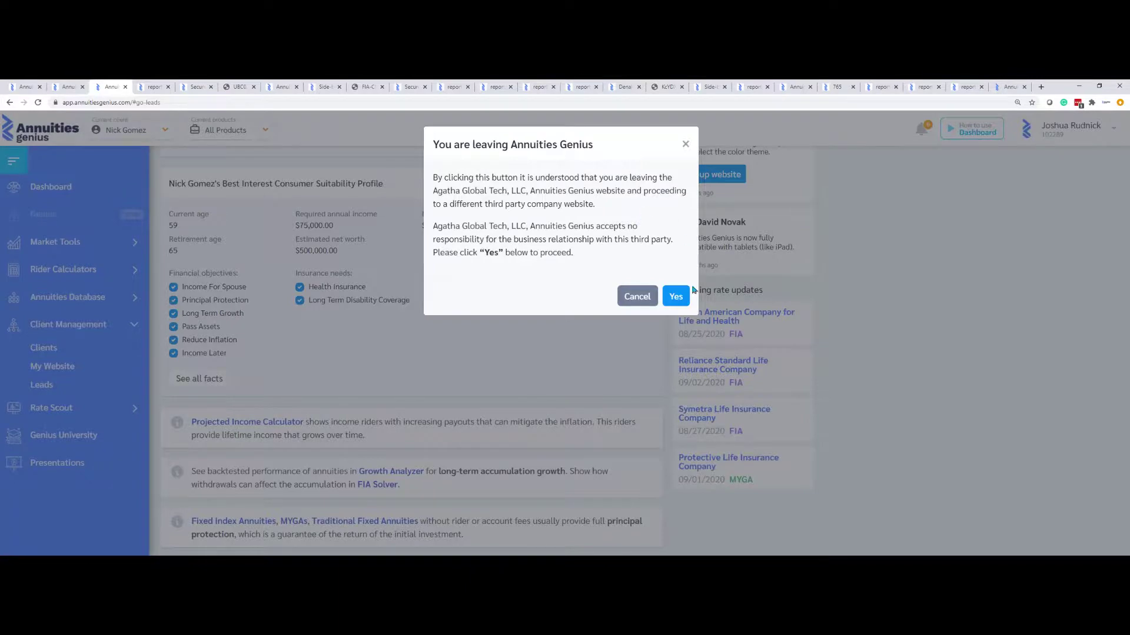
Cancel the third-party leaving notice and bring up the current product deck's options
{"action": "left_click", "coordinate": [533, 336]}
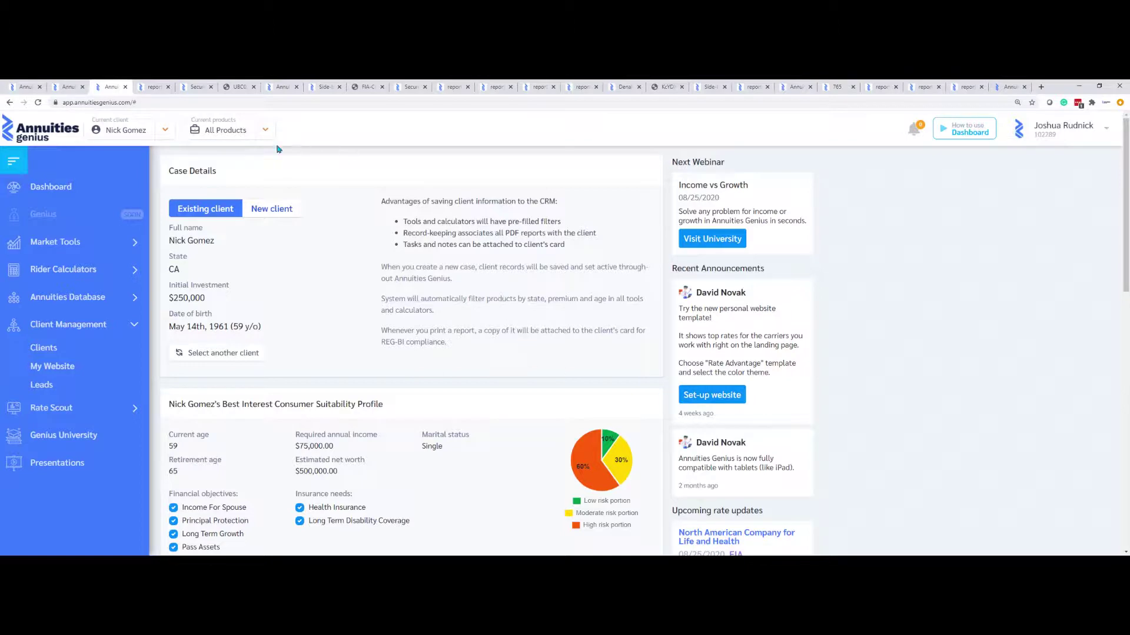
{"action": "left_click", "coordinate": [265, 131]}
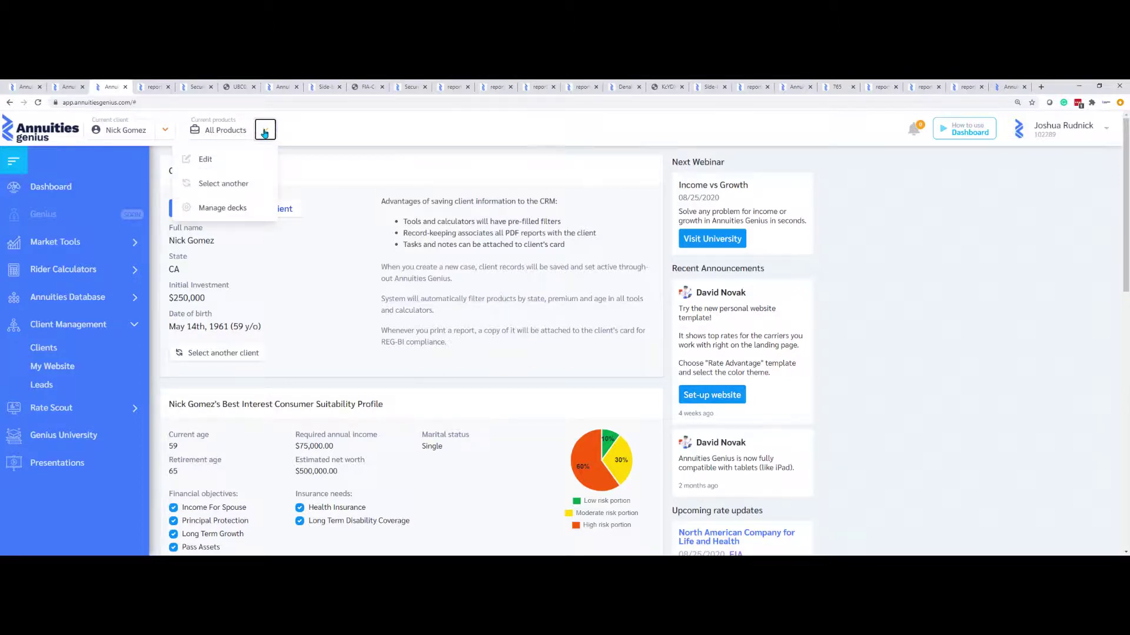
Create a new product deck named 'Rudnick'
{"action": "left_click", "coordinate": [232, 211]}
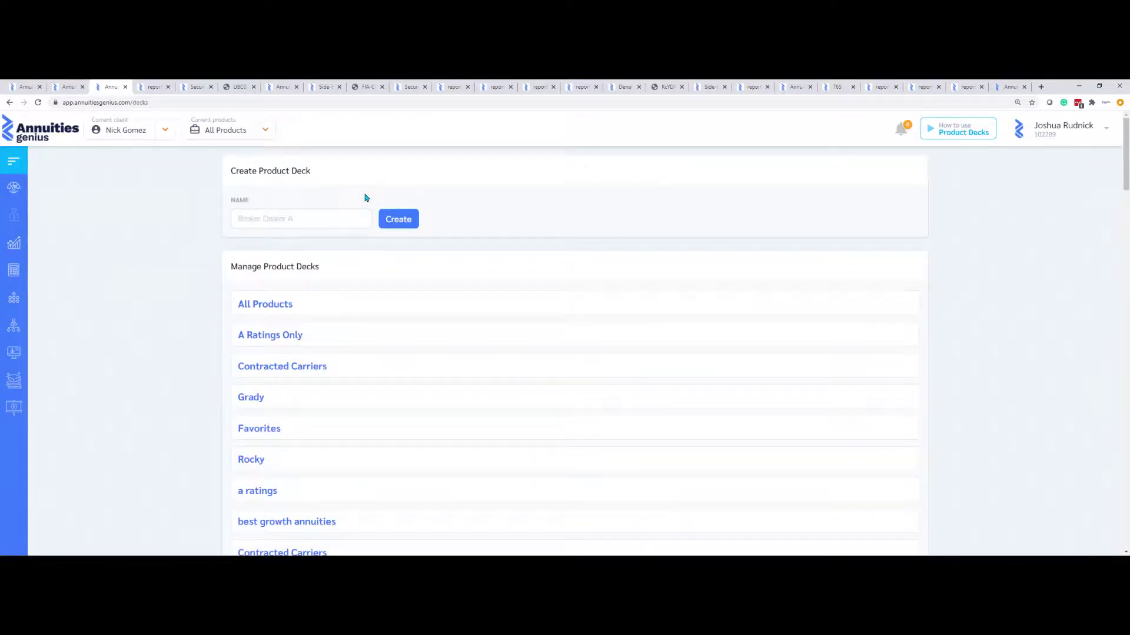
{"action": "left_click", "coordinate": [303, 224]}
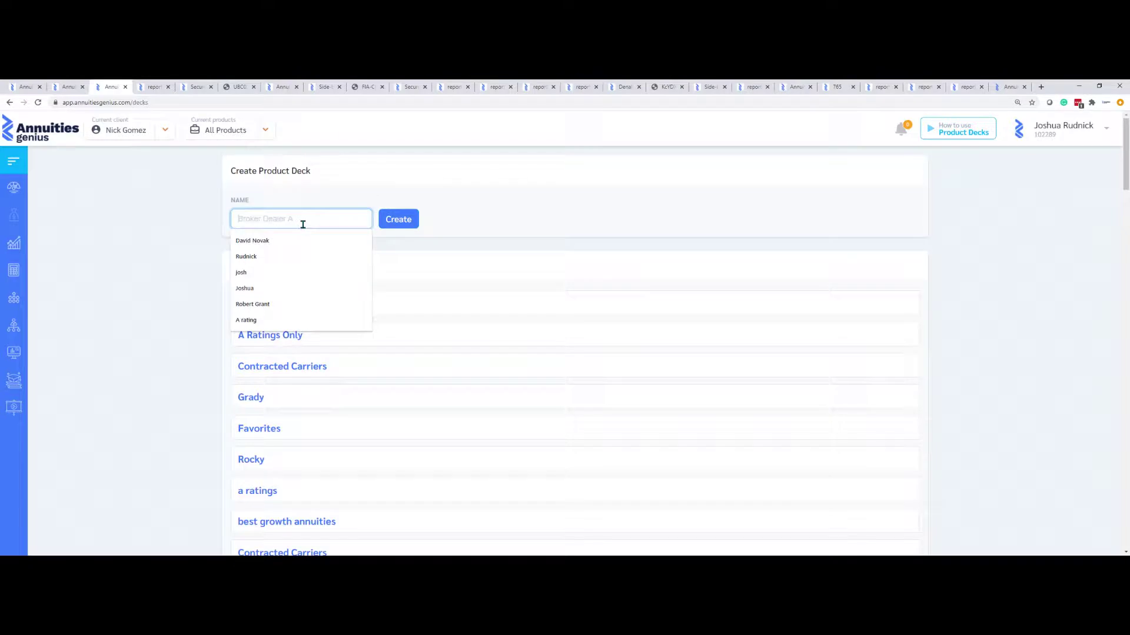
{"action": "type", "text": "Rudnic"}
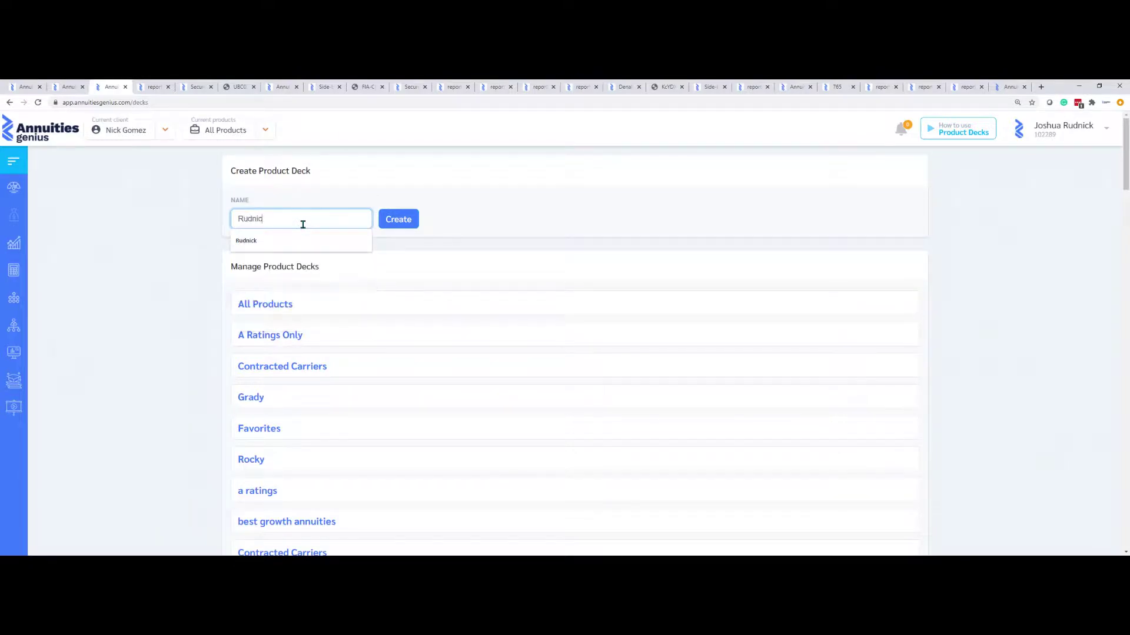
{"action": "type", "text": "k"}
{"action": "left_click", "coordinate": [410, 221]}
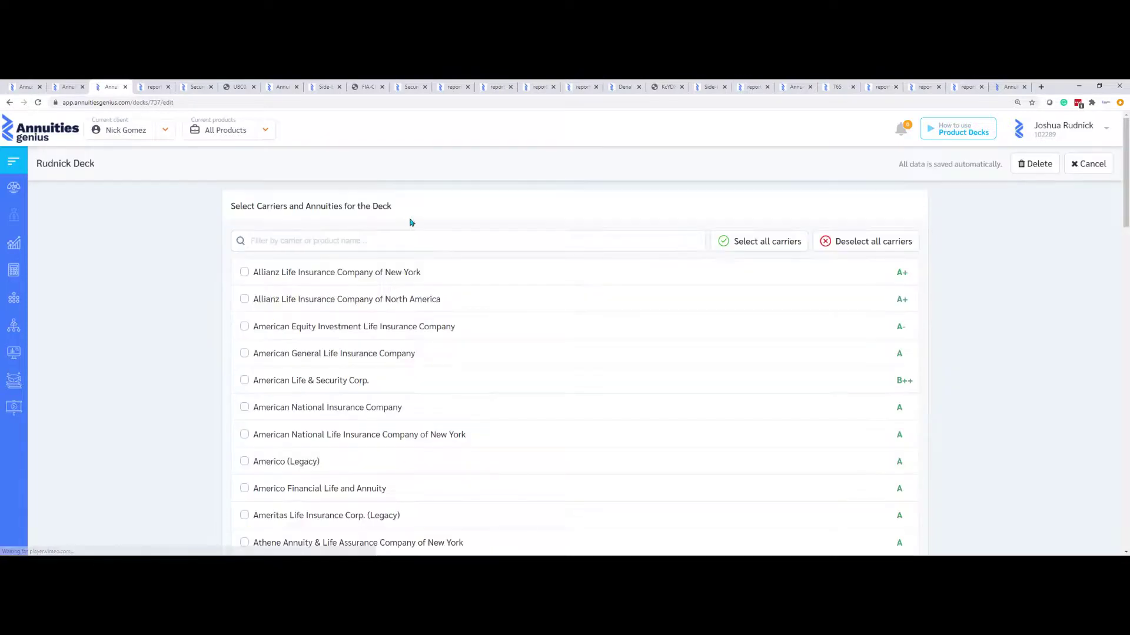
Add both Allianz Life carriers and exclude Index Advantage and Index Advantage NF
{"action": "left_click", "coordinate": [245, 272]}
{"action": "left_click", "coordinate": [244, 299]}
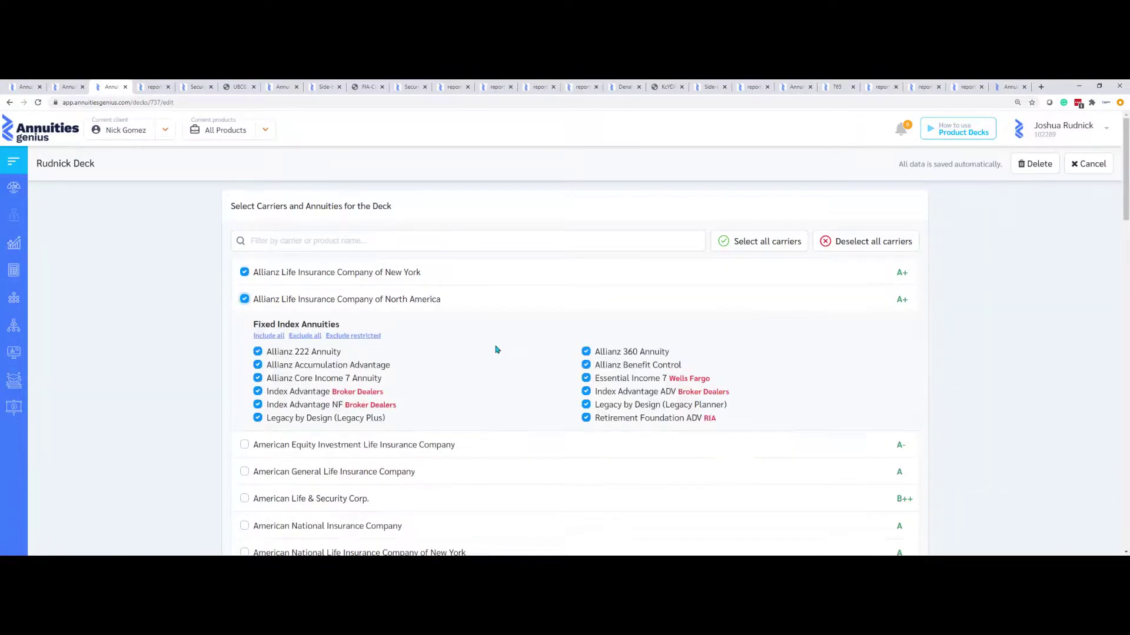
{"action": "left_click", "coordinate": [258, 392]}
{"action": "left_click", "coordinate": [257, 405]}
Add Athene of New York, both Americo carriers and the five American carriers
{"action": "scroll", "coordinate": [579, 428], "scroll_direction": "down", "scroll_amount": 3}
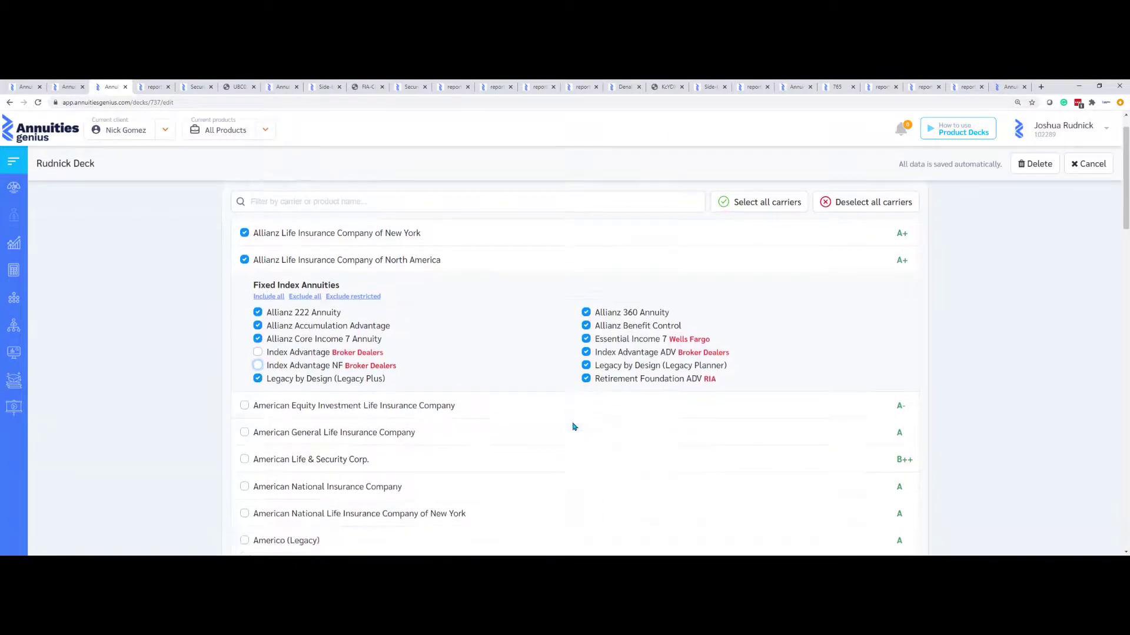
{"action": "left_click", "coordinate": [244, 485]}
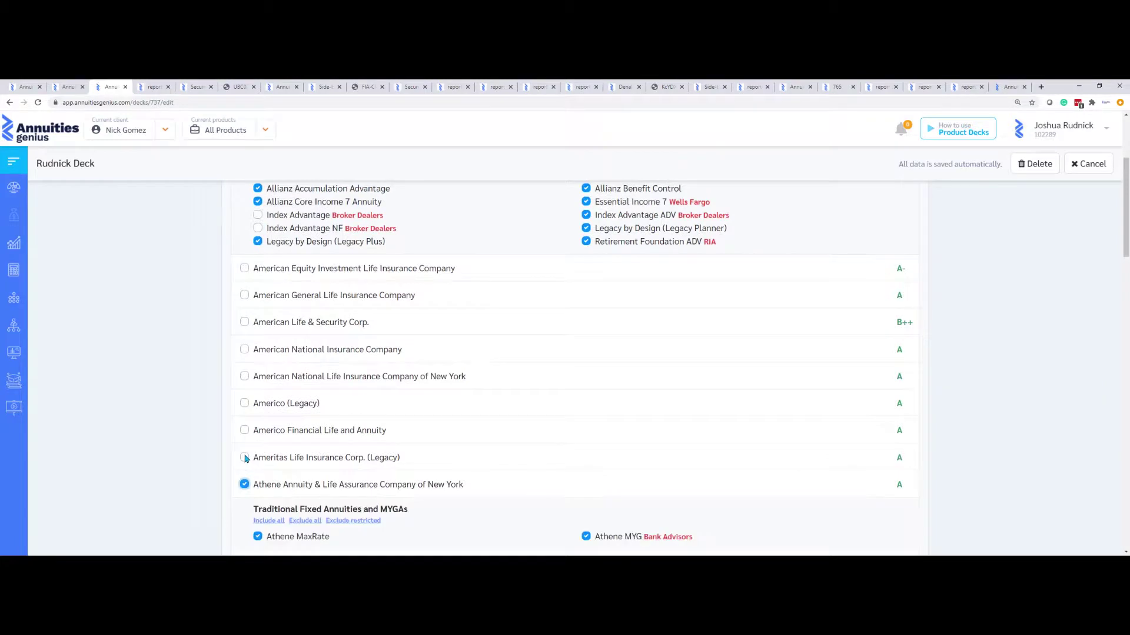
{"action": "left_click_drag", "start_coordinate": [245, 458], "coordinate": [245, 436]}
{"action": "left_click", "coordinate": [244, 430]}
{"action": "left_click", "coordinate": [244, 403]}
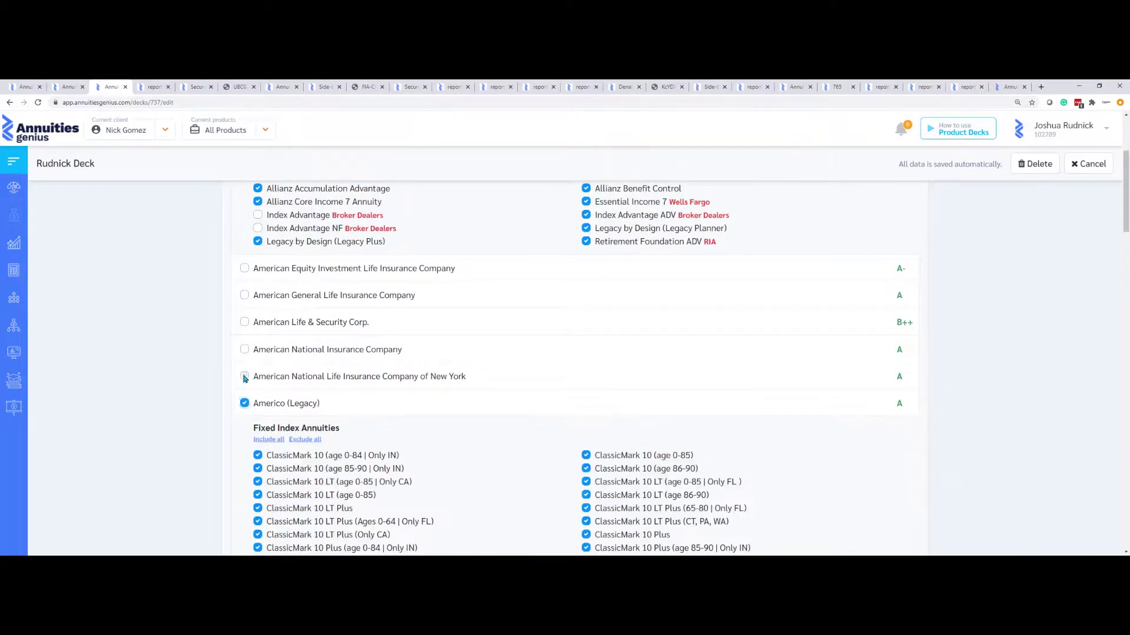
{"action": "left_click", "coordinate": [244, 377]}
{"action": "left_click", "coordinate": [244, 350]}
{"action": "left_click", "coordinate": [244, 322]}
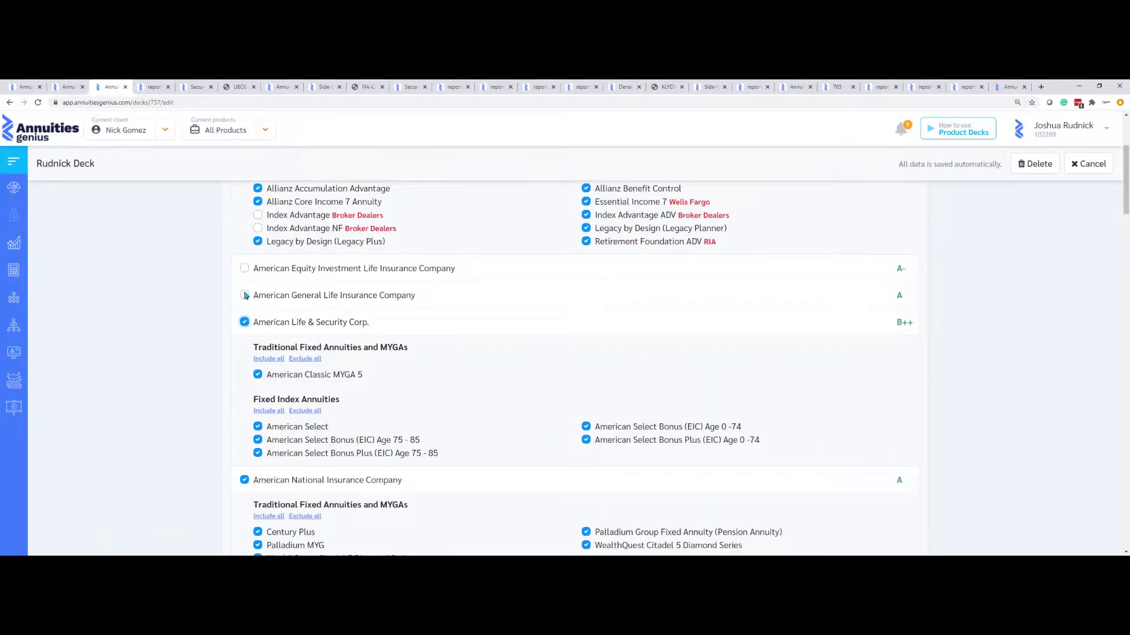
{"action": "left_click", "coordinate": [244, 295]}
{"action": "left_click", "coordinate": [243, 269]}
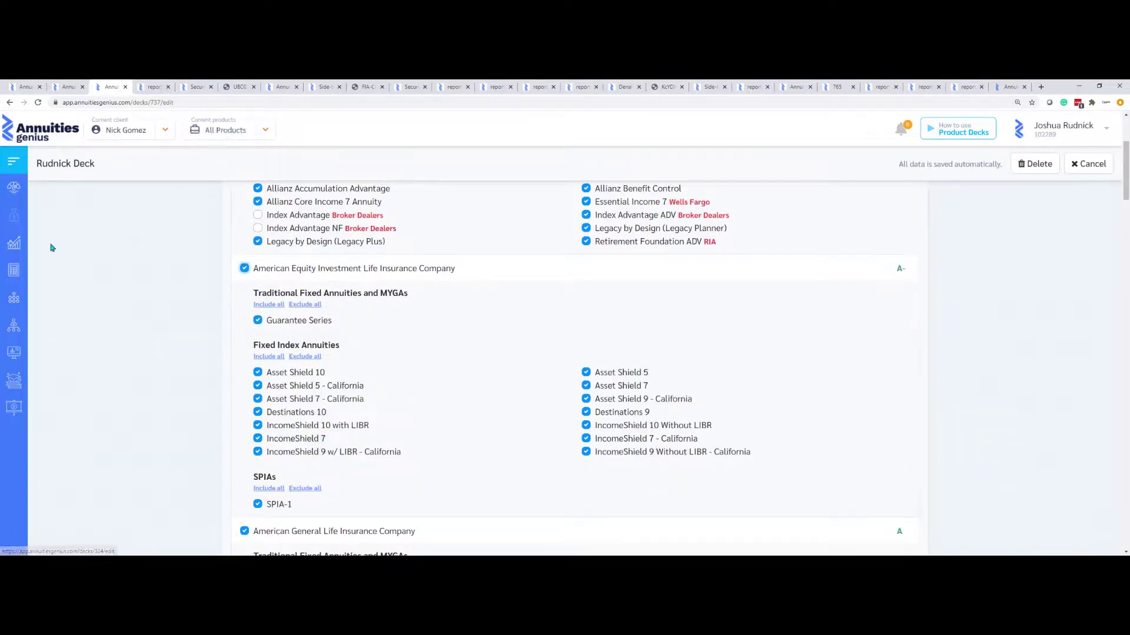
Open Backtest Historian and list its available companies
{"action": "mouse_move", "coordinate": [13, 244]}
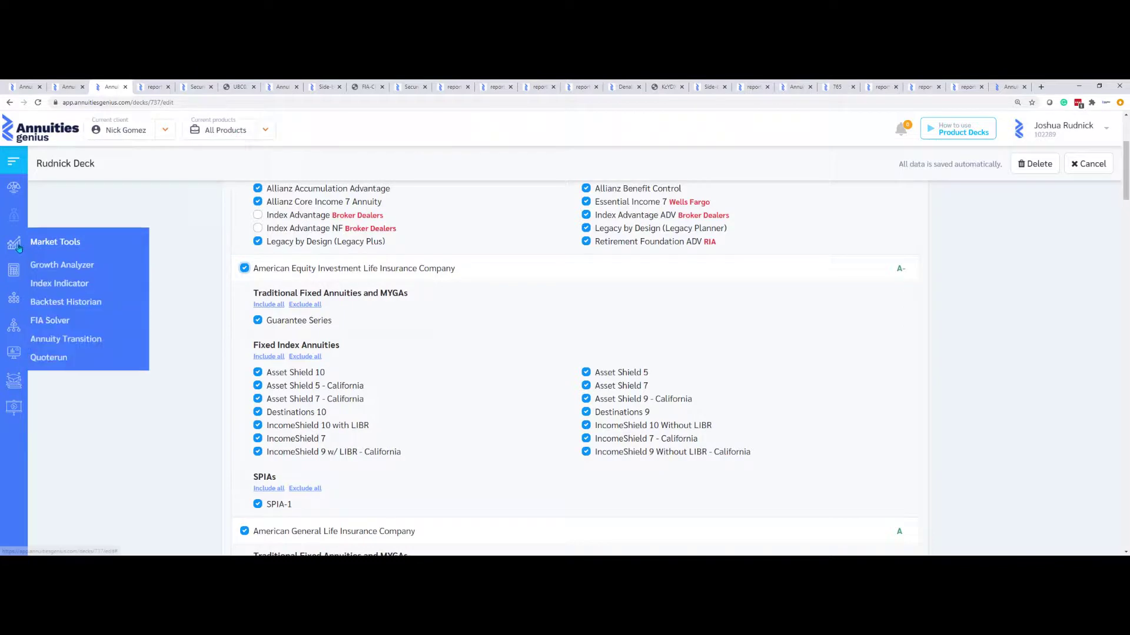
{"action": "left_click", "coordinate": [55, 302]}
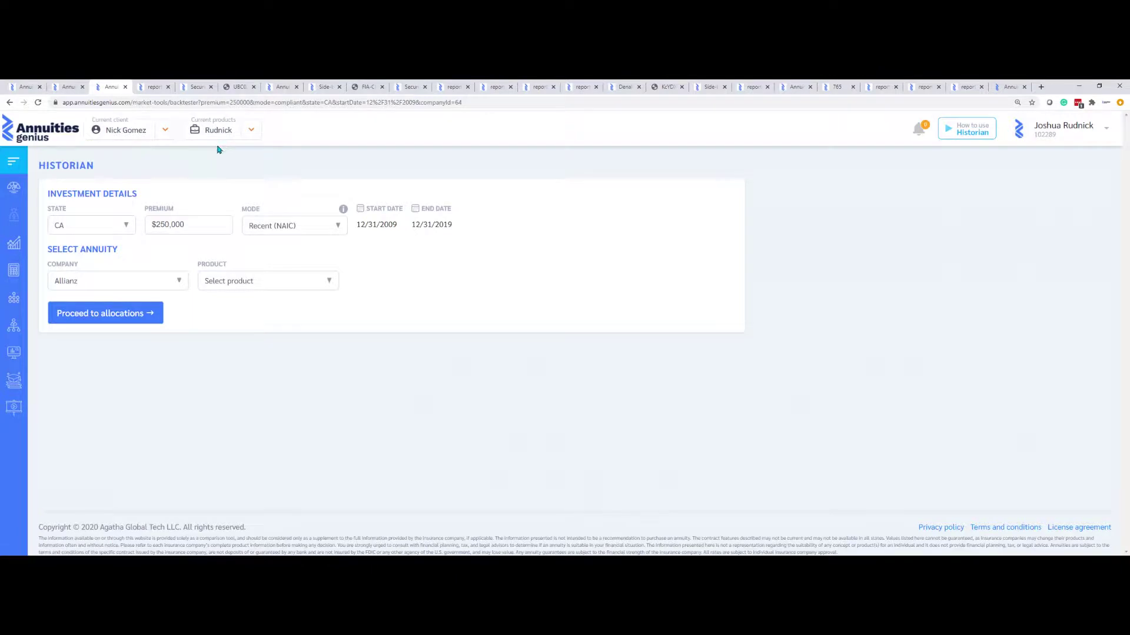
{"action": "left_click", "coordinate": [179, 282]}
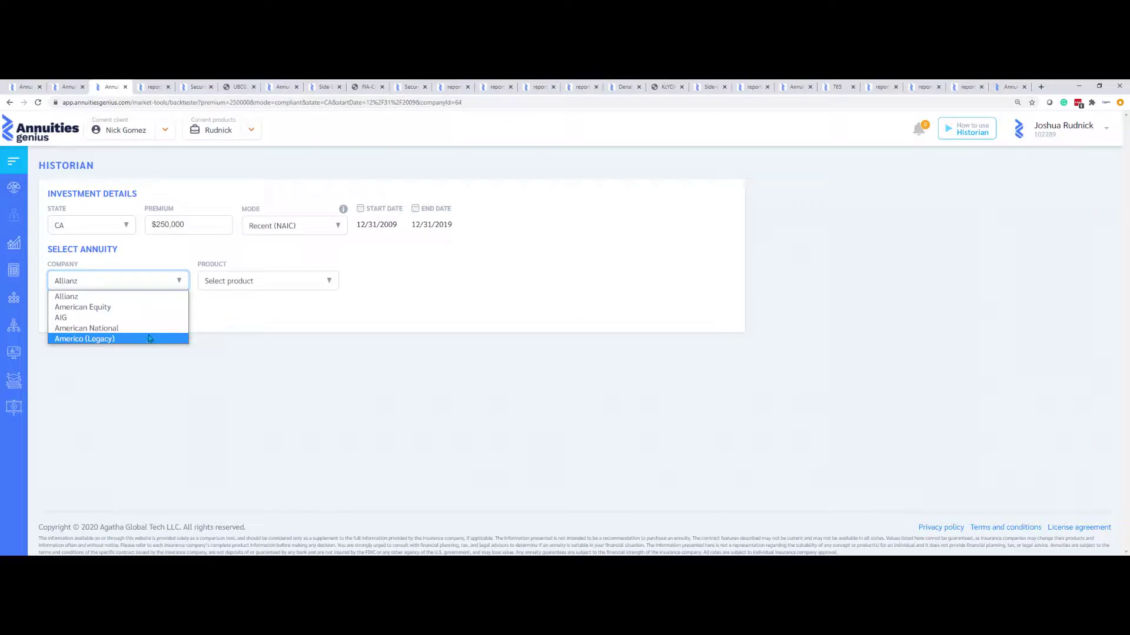
Edit the current deck to add both Lincoln carriers and Liberty Bankers Life
{"action": "left_click", "coordinate": [251, 131]}
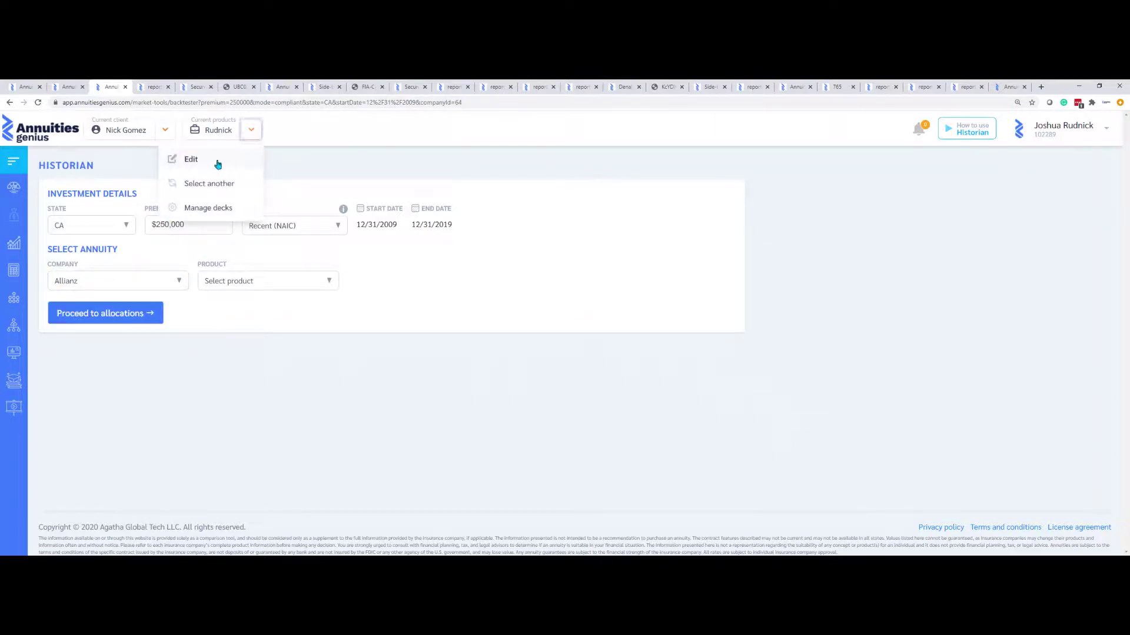
{"action": "left_click", "coordinate": [215, 165]}
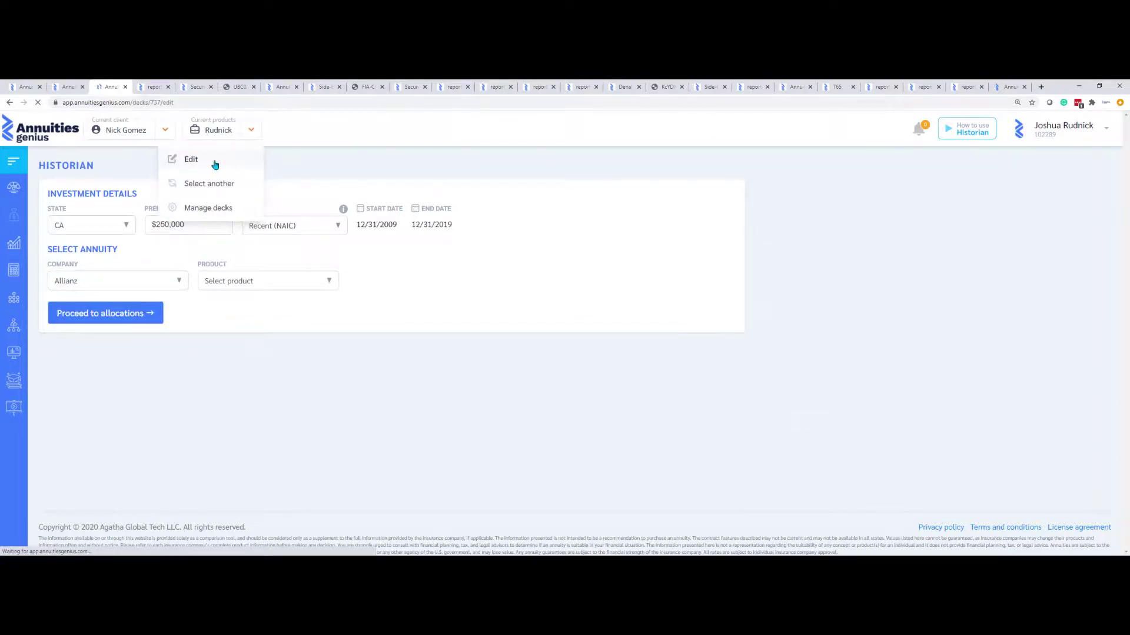
{"action": "scroll", "coordinate": [295, 388], "scroll_direction": "down", "scroll_amount": 12}
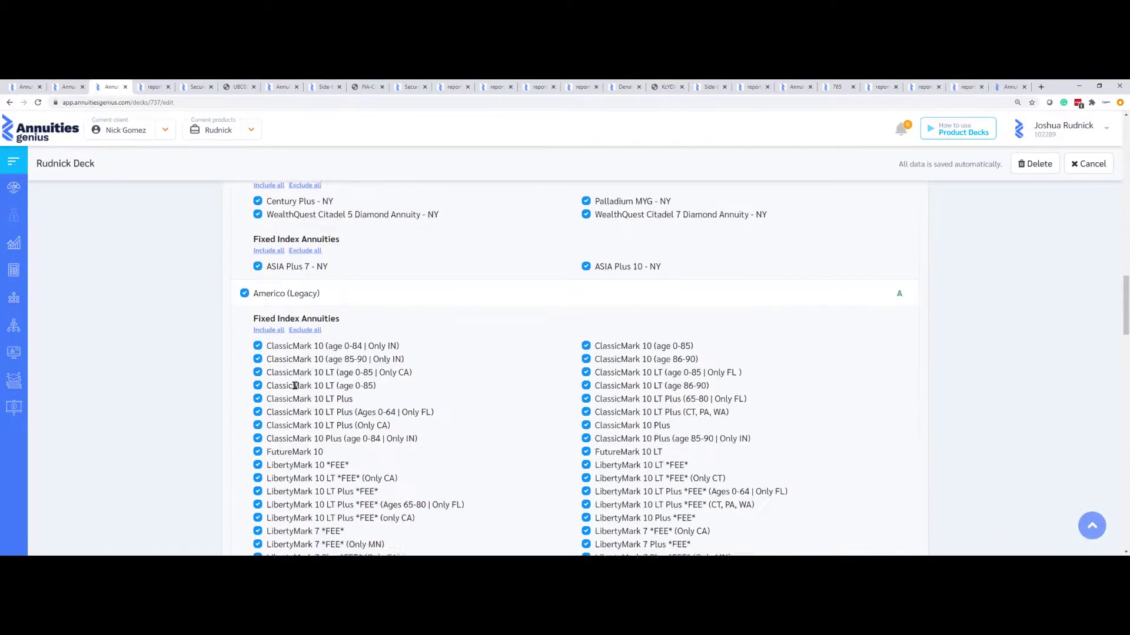
{"action": "scroll", "coordinate": [295, 385], "scroll_direction": "down", "scroll_amount": 10}
{"action": "left_click", "coordinate": [244, 403]}
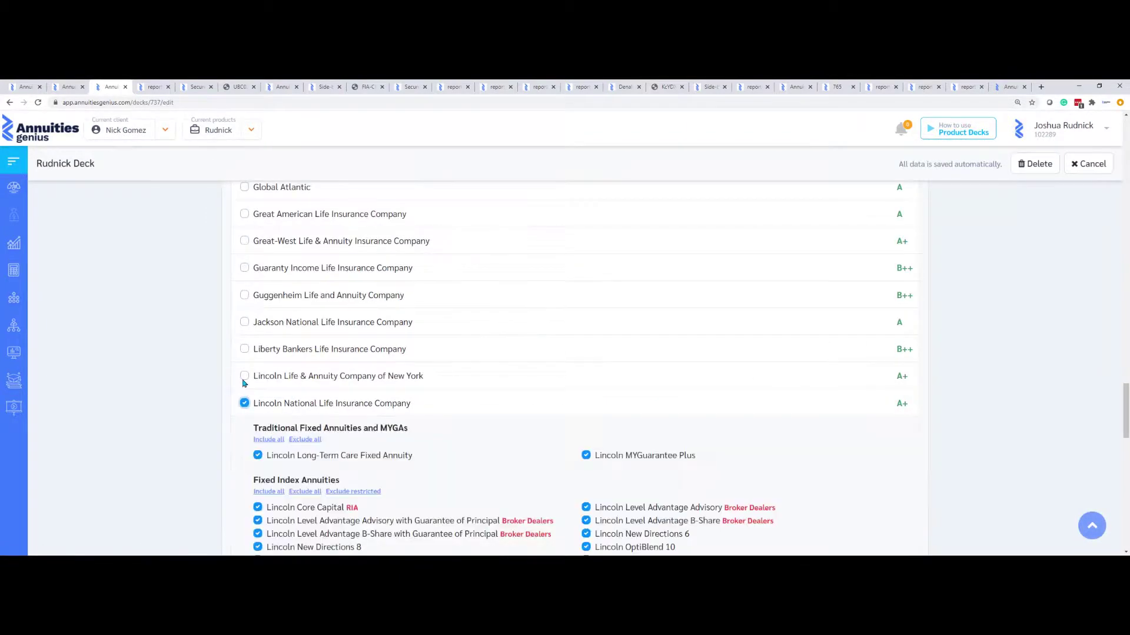
{"action": "left_click", "coordinate": [244, 376]}
{"action": "left_click", "coordinate": [244, 348]}
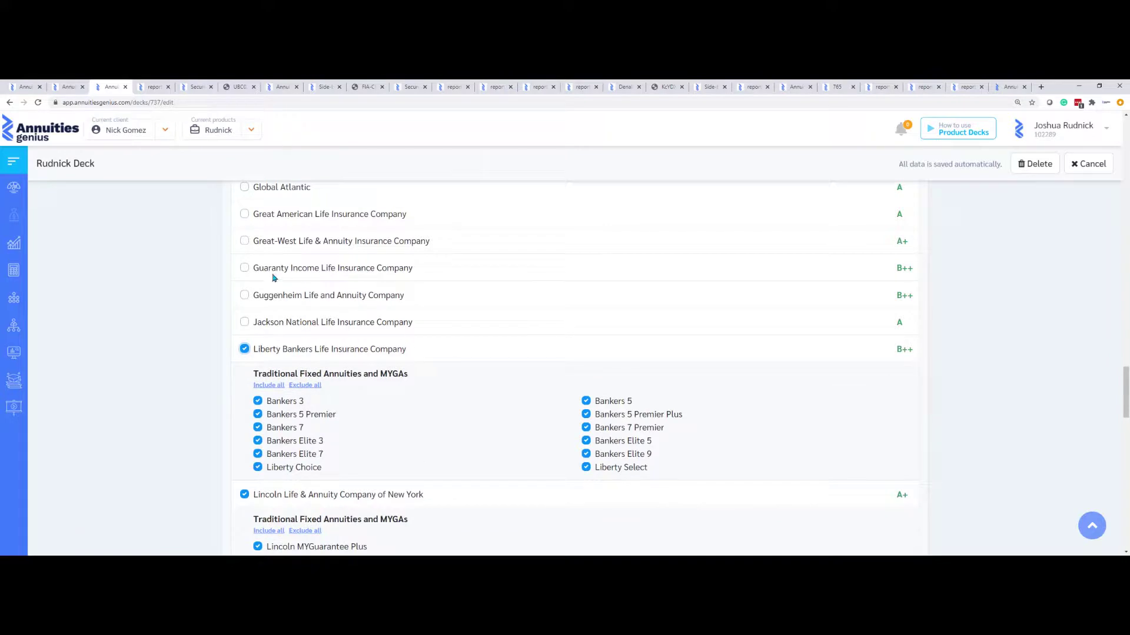
Return to Backtest Historian and confirm Lincoln now appears among the companies
{"action": "mouse_move", "coordinate": [18, 245]}
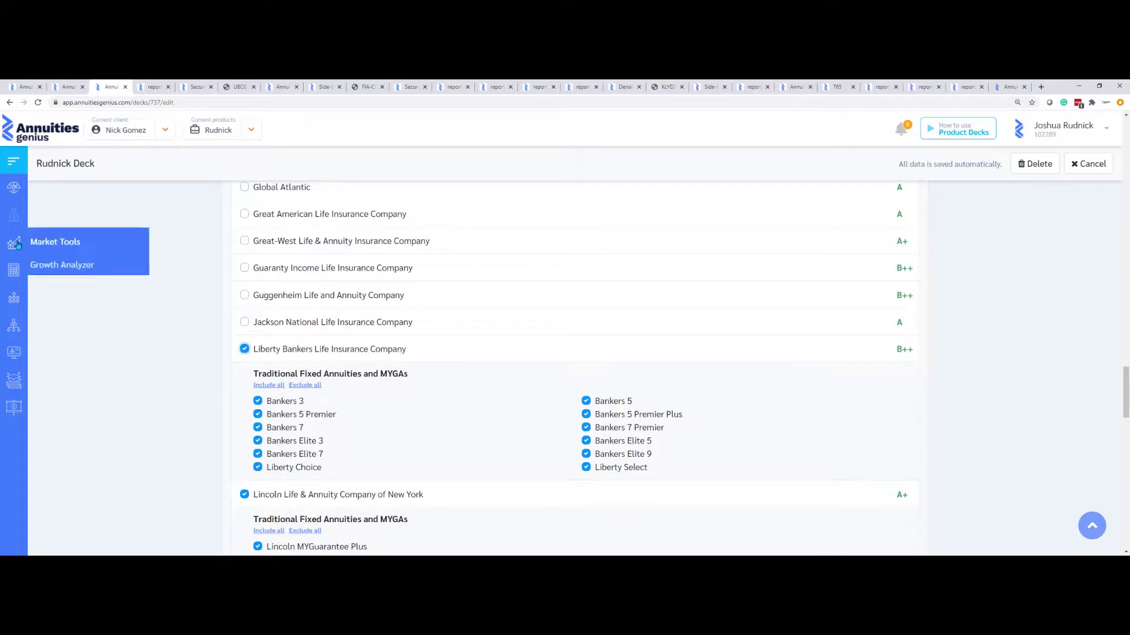
{"action": "left_click", "coordinate": [61, 306]}
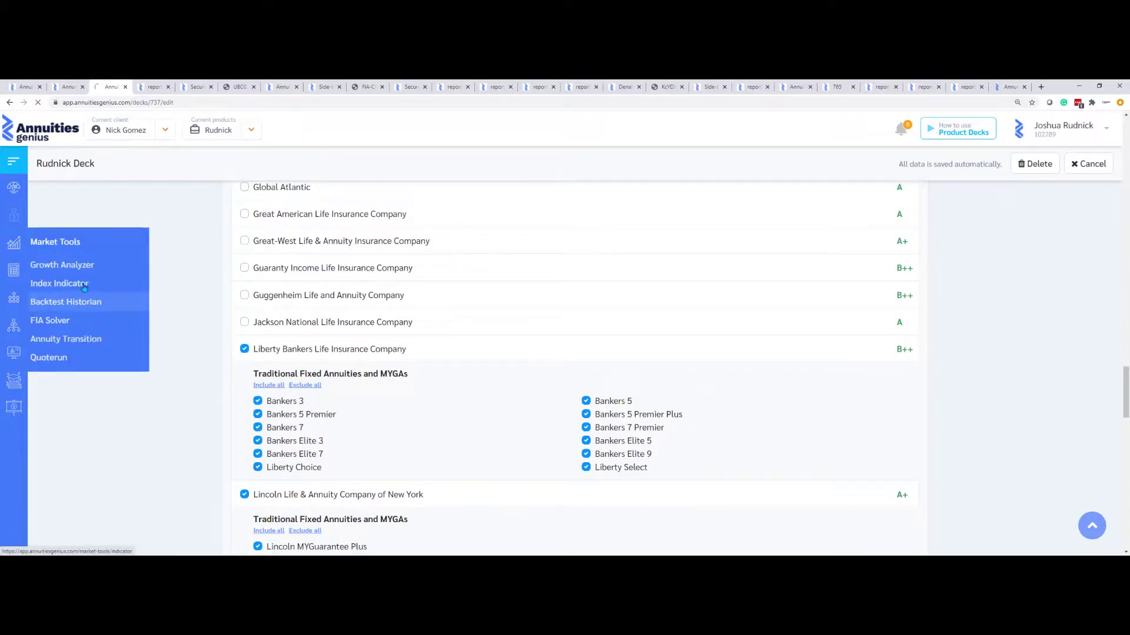
{"action": "left_click", "coordinate": [156, 281]}
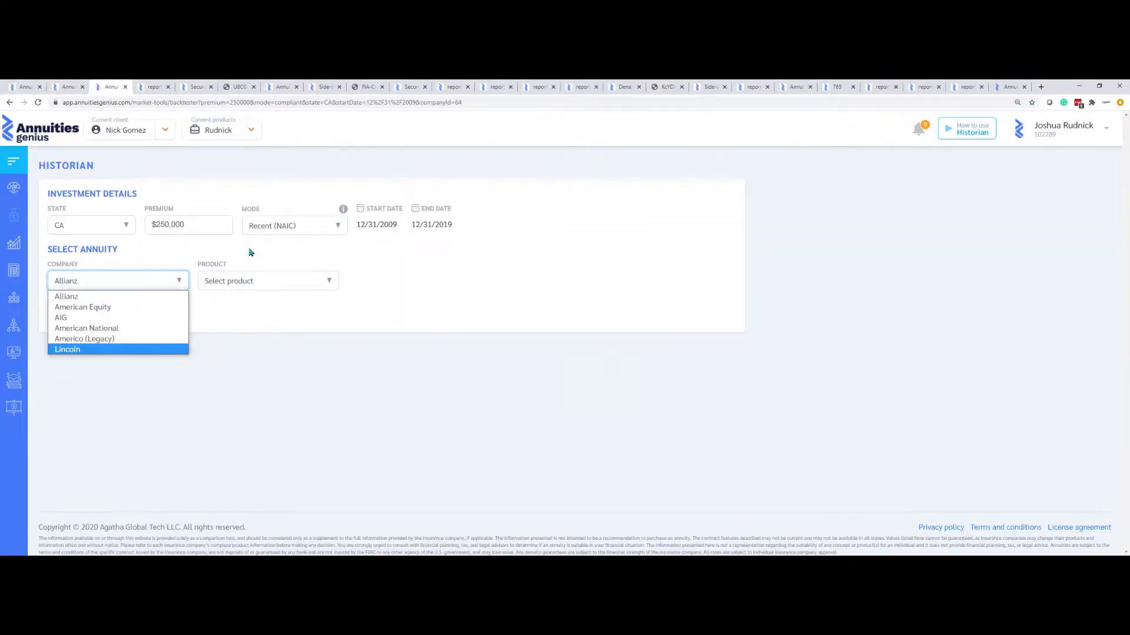
{"action": "left_click", "coordinate": [250, 134]}
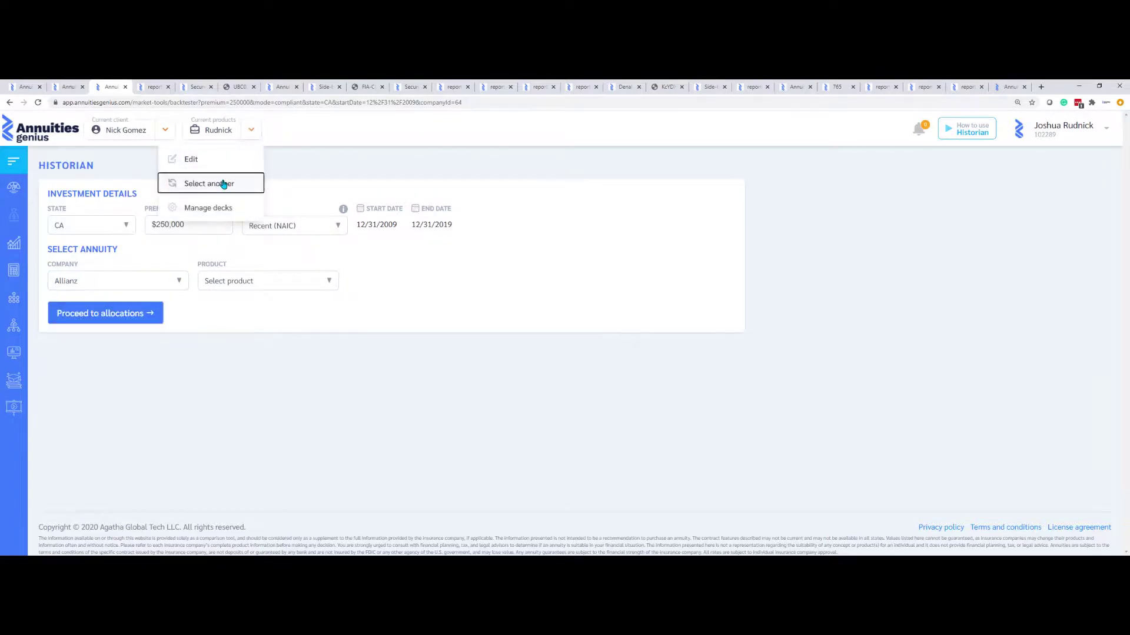
Switch the current deck to All Products, check the company list, then return to the dashboard
{"action": "left_click", "coordinate": [225, 183]}
{"action": "left_click", "coordinate": [520, 213]}
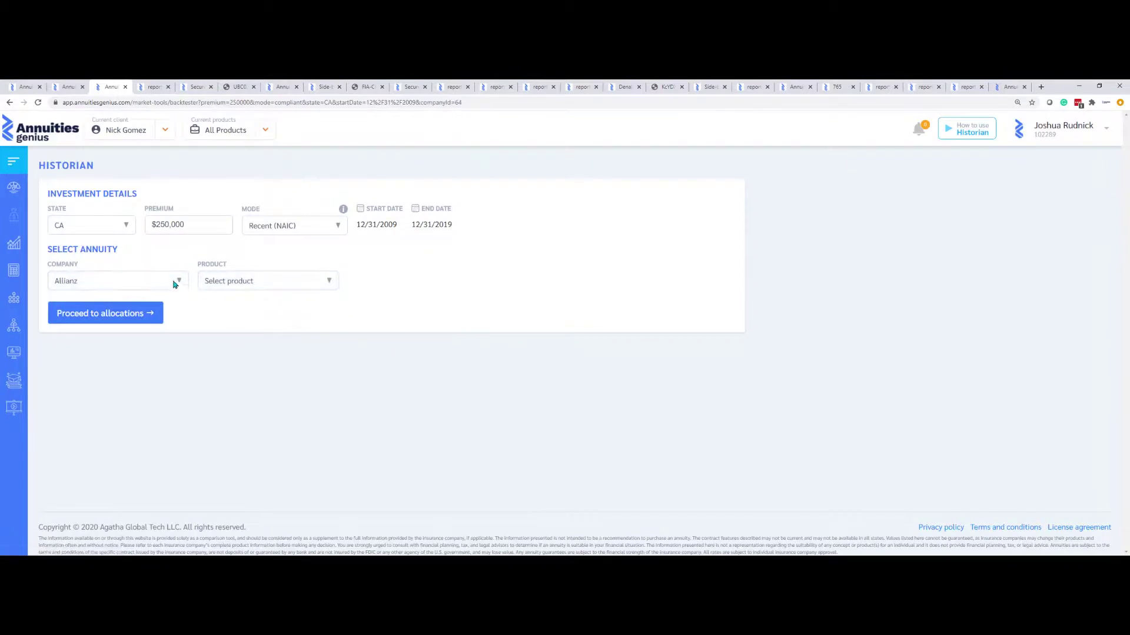
{"action": "left_click", "coordinate": [173, 282]}
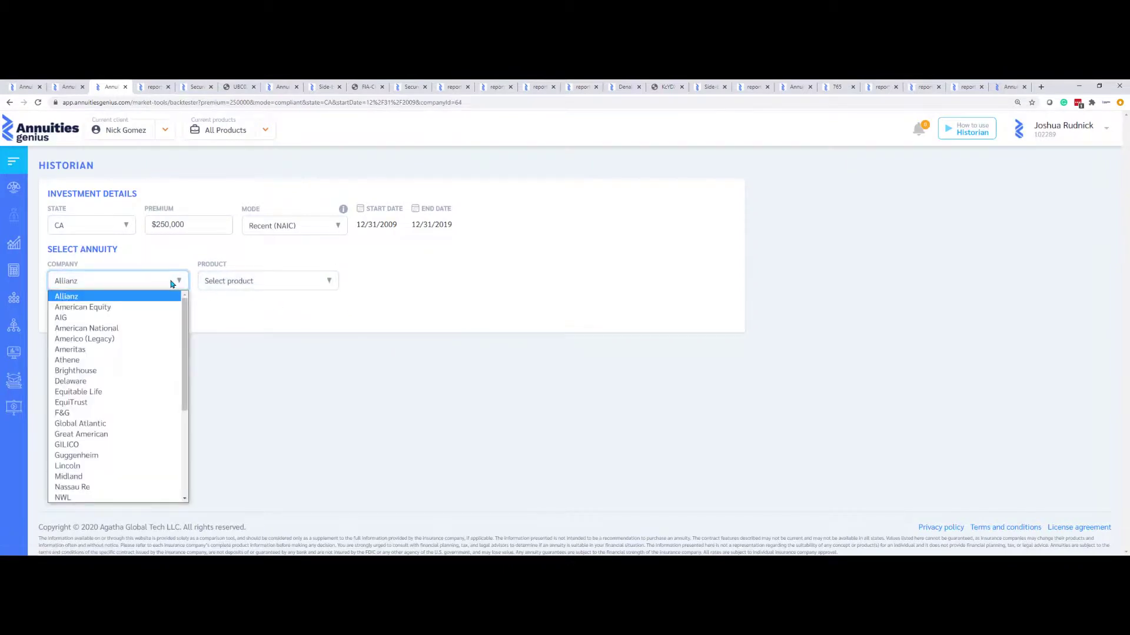
{"action": "left_click", "coordinate": [16, 187]}
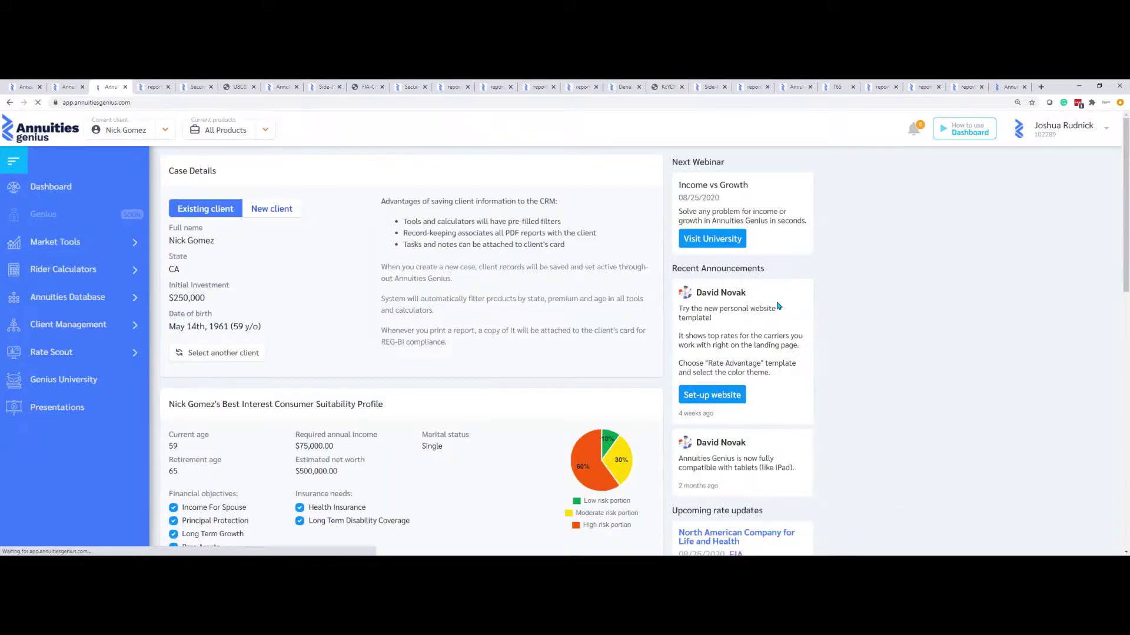
Scroll to Upcoming rate updates and open North American Company for Life and Health's 08/25/2020 update
{"action": "scroll", "coordinate": [838, 308], "scroll_direction": "down", "scroll_amount": 1}
{"action": "scroll", "coordinate": [838, 309], "scroll_direction": "down", "scroll_amount": 4}
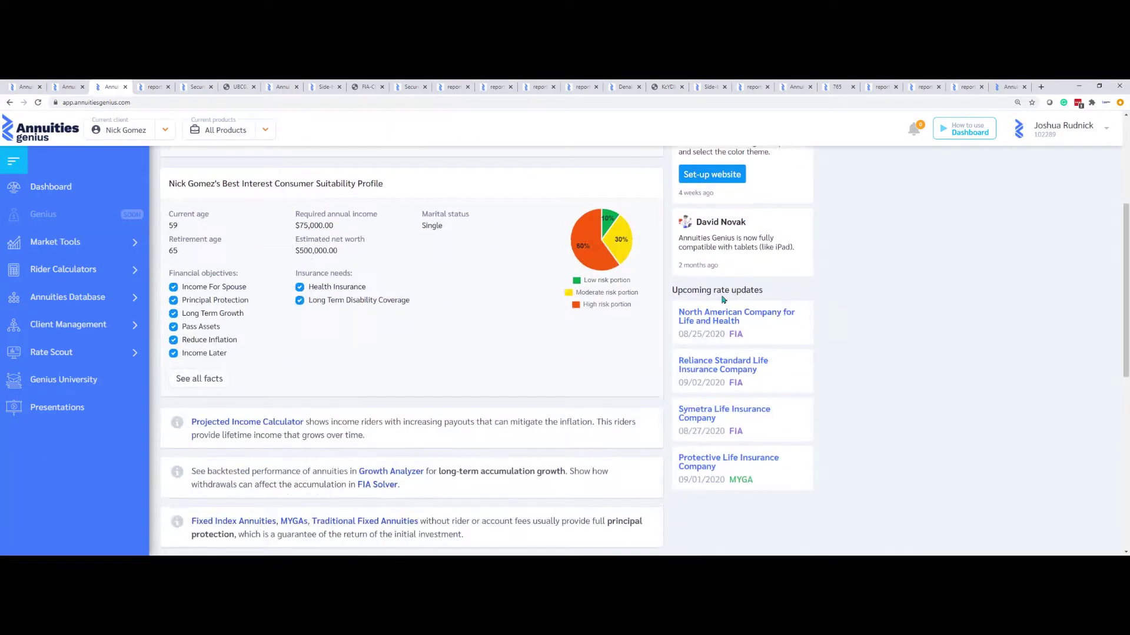
{"action": "left_click_drag", "start_coordinate": [672, 289], "coordinate": [823, 477]}
{"action": "left_click", "coordinate": [835, 449]}
{"action": "left_click", "coordinate": [733, 321]}
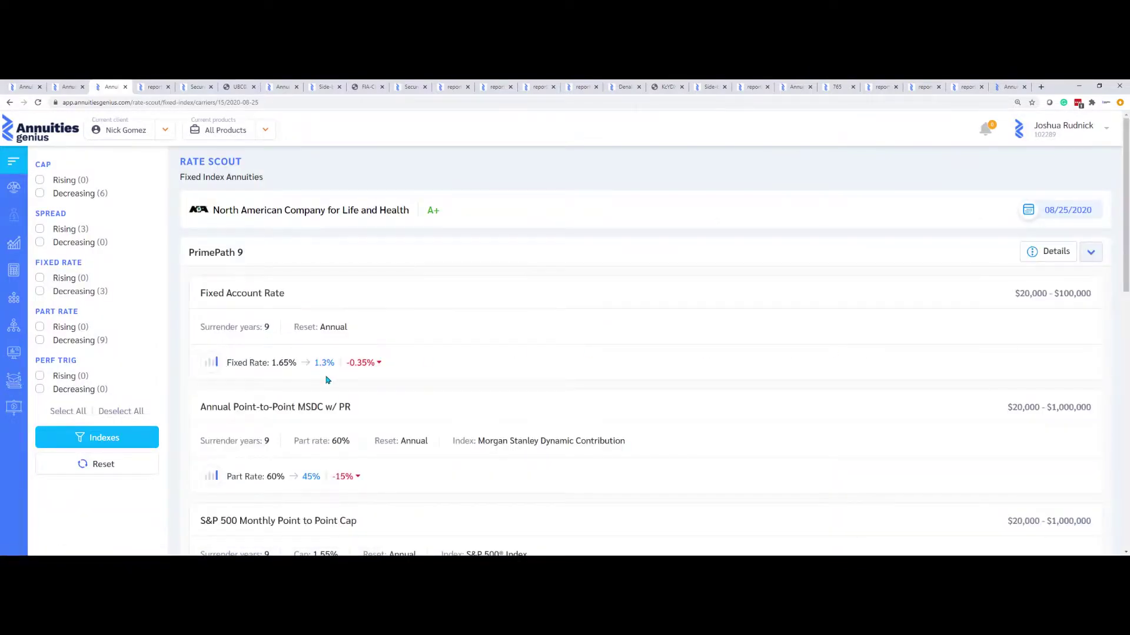
Check PrimePath 9's details: fixed rate 1.65% to 1.3%, participation 60% to 45%
{"action": "left_click", "coordinate": [1044, 254]}
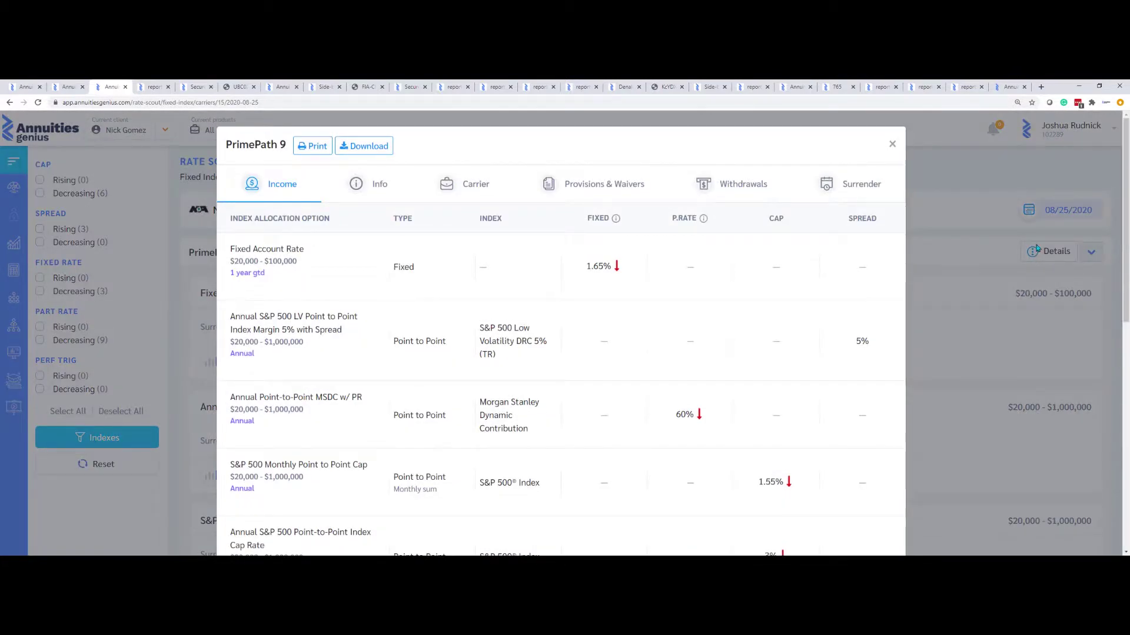
{"action": "left_click", "coordinate": [891, 146]}
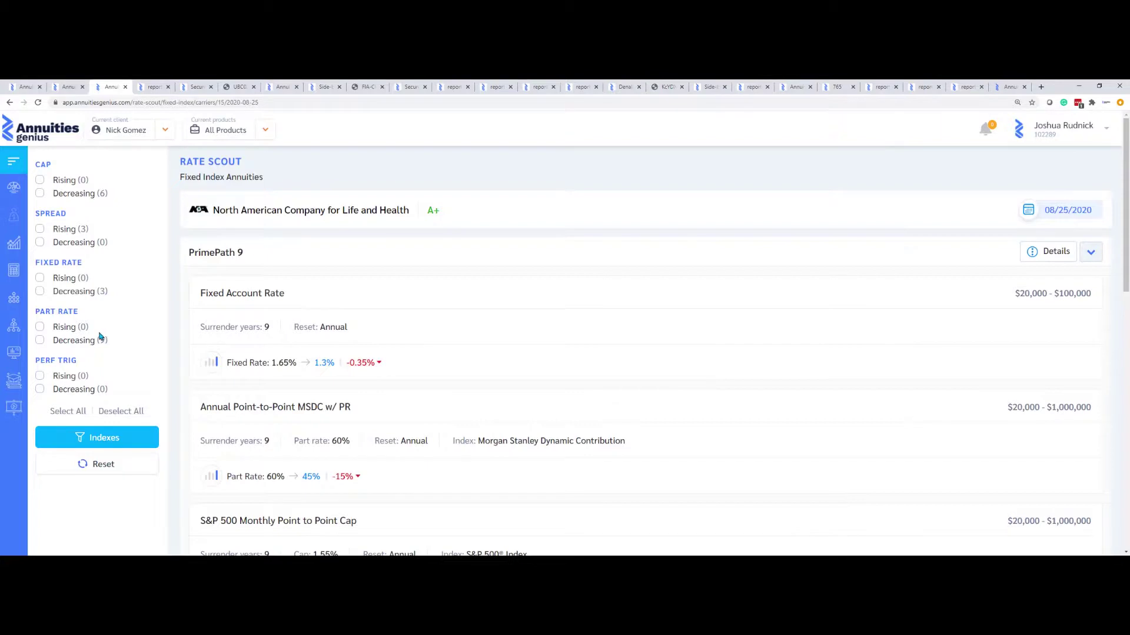
Look over the presentations library, then move on to Genius University
{"action": "left_click", "coordinate": [12, 412]}
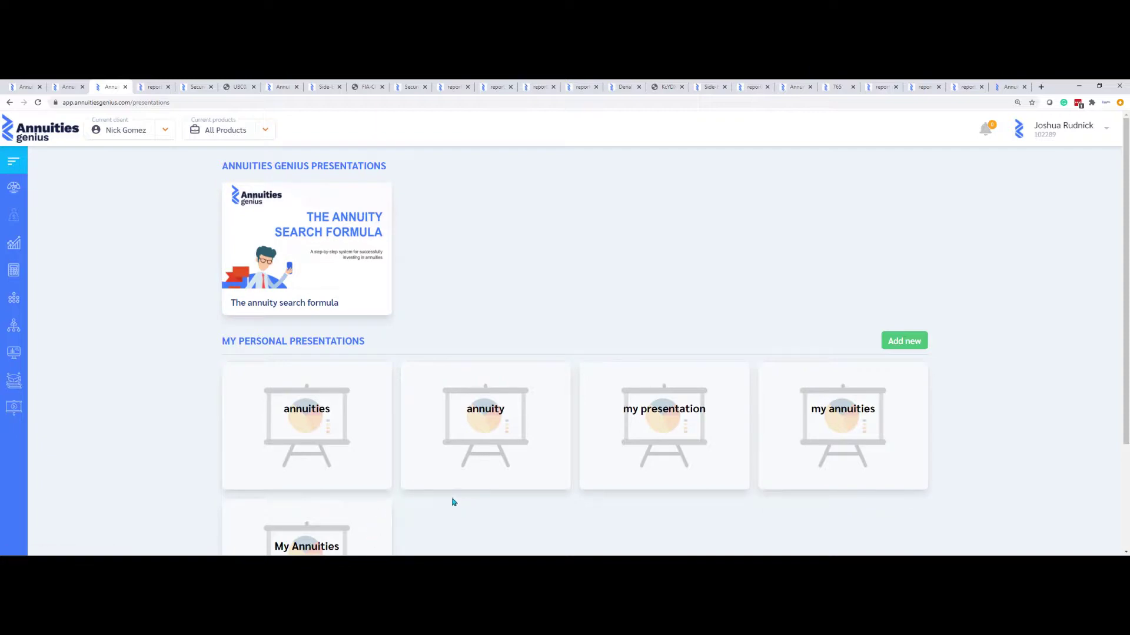
{"action": "left_click", "coordinate": [7, 381]}
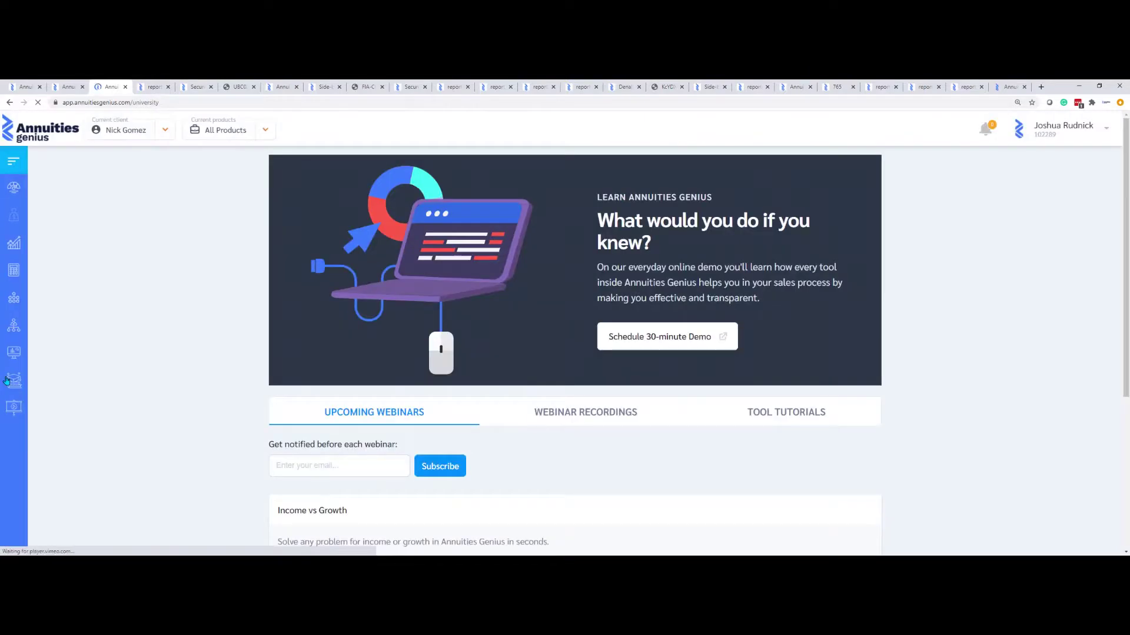
Browse Genius University's webinar recordings and tool tutorial videos
{"action": "scroll", "coordinate": [189, 427], "scroll_direction": "down", "scroll_amount": 2}
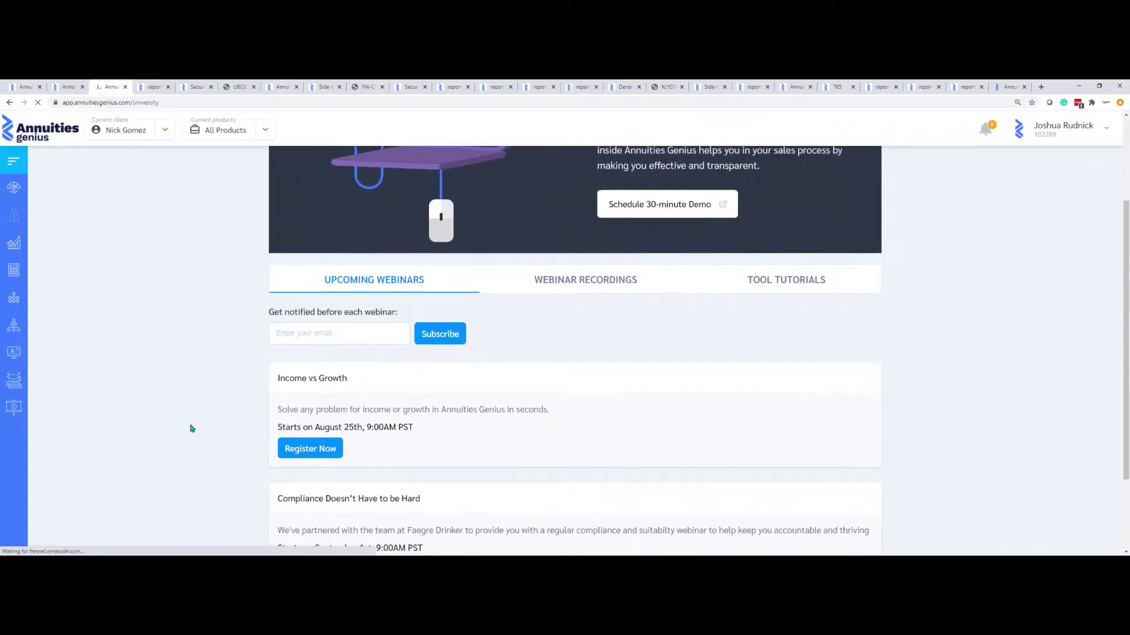
{"action": "scroll", "coordinate": [193, 426], "scroll_direction": "down", "scroll_amount": 1}
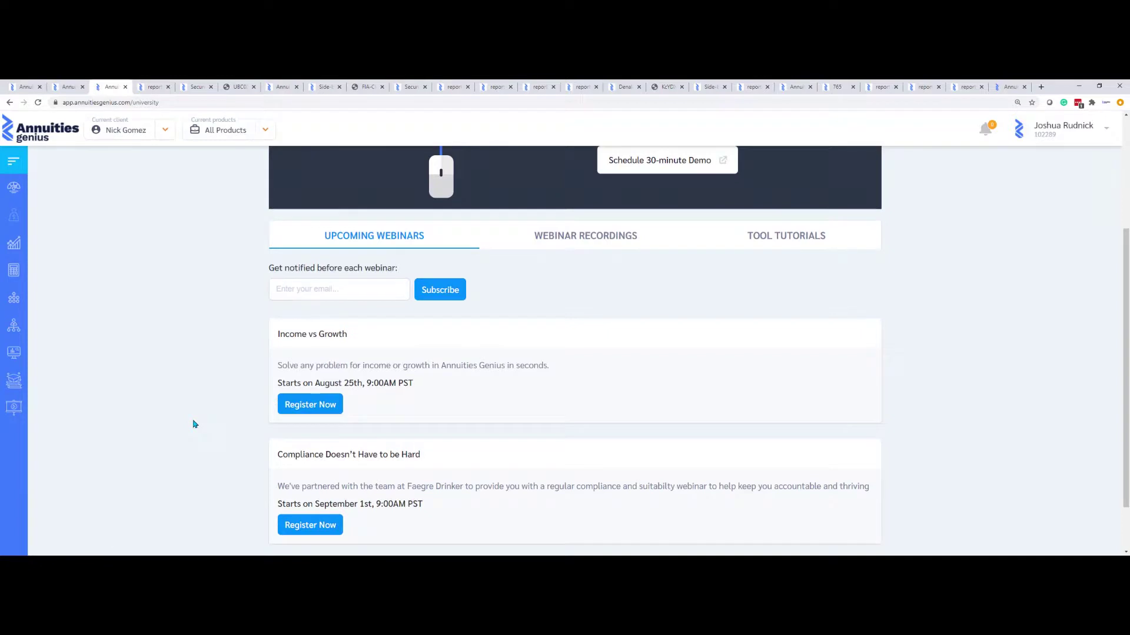
{"action": "left_click", "coordinate": [603, 234]}
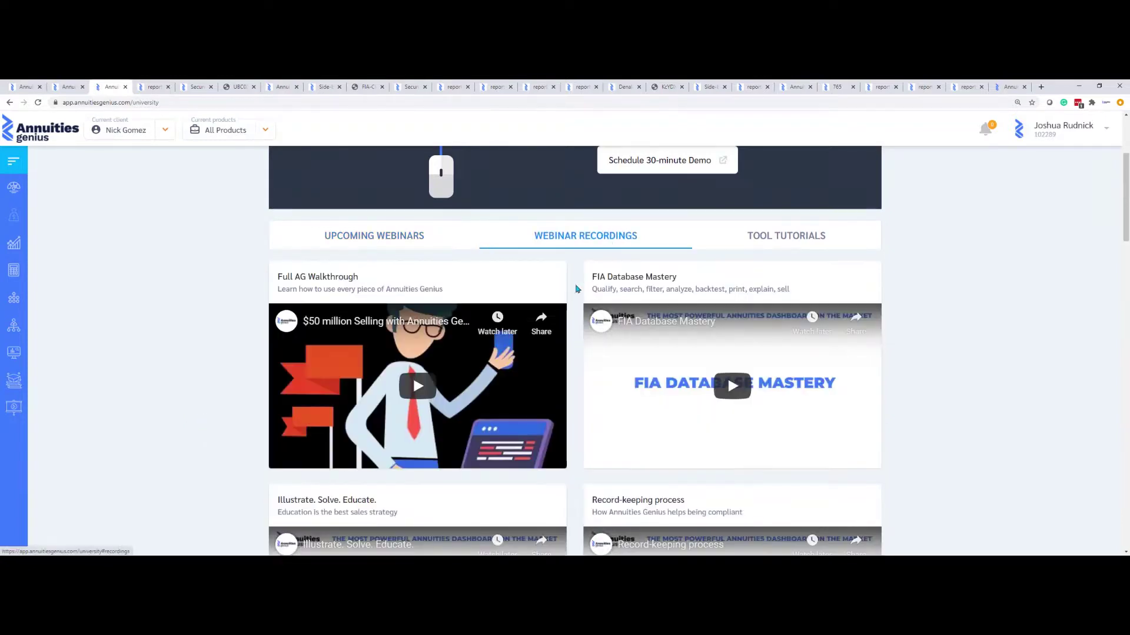
{"action": "scroll", "coordinate": [577, 289], "scroll_direction": "down", "scroll_amount": 4}
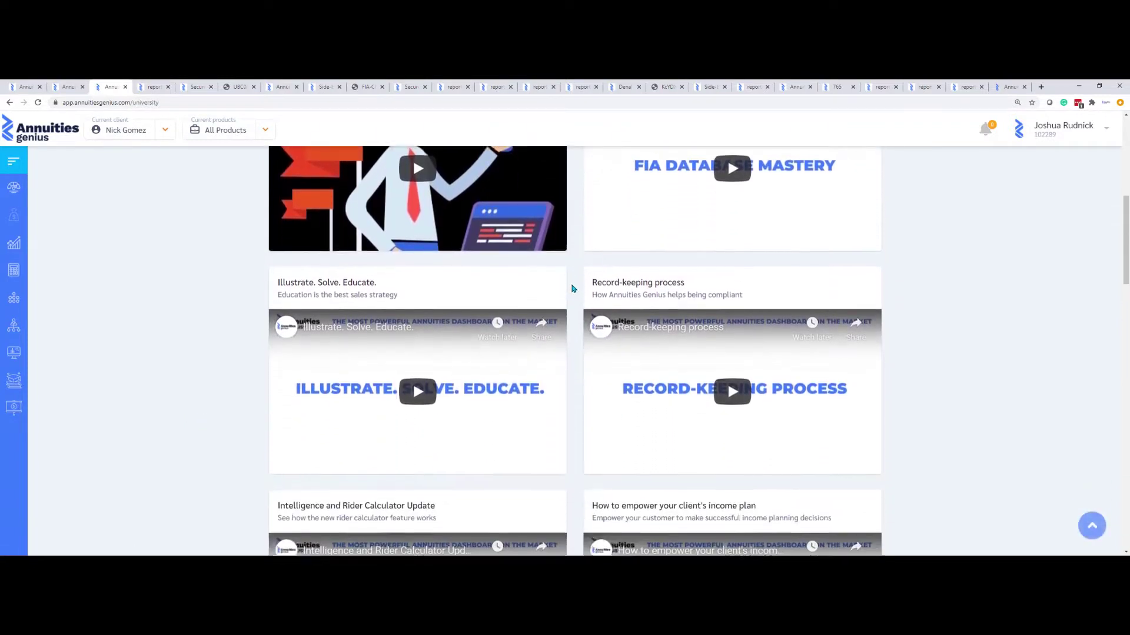
{"action": "scroll", "coordinate": [574, 288], "scroll_direction": "up", "scroll_amount": 5}
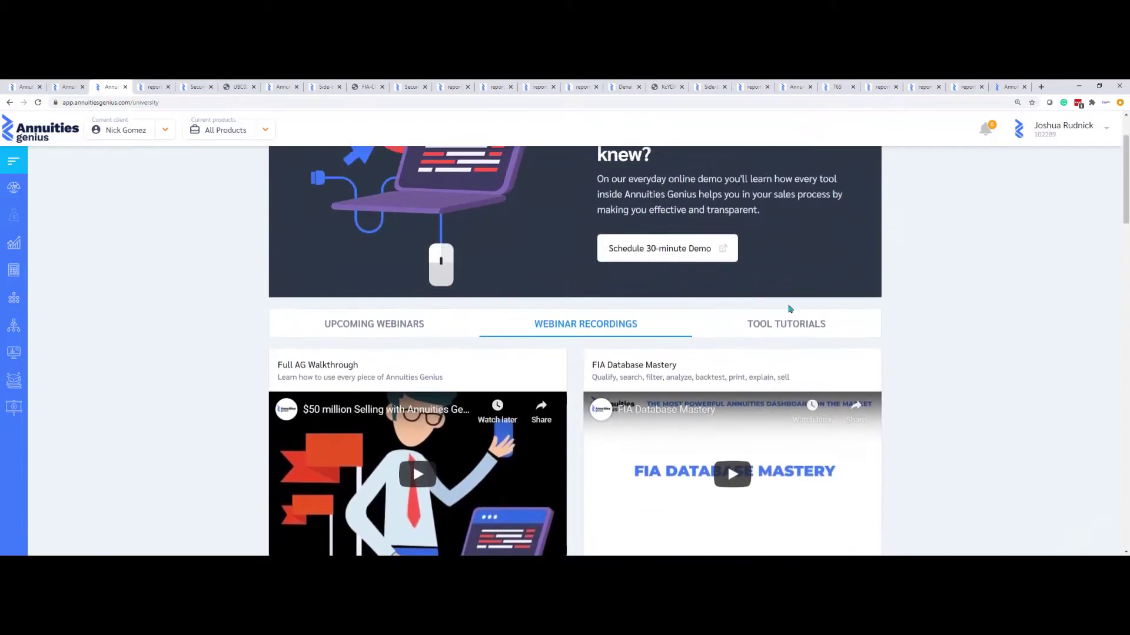
{"action": "left_click", "coordinate": [802, 323]}
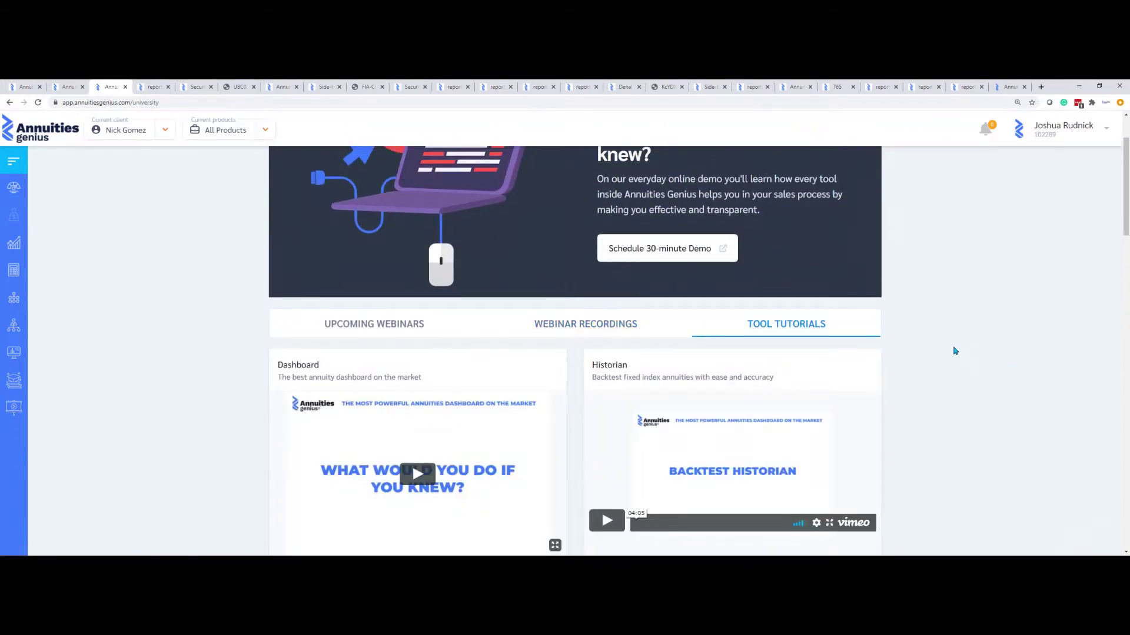
{"action": "scroll", "coordinate": [942, 352], "scroll_direction": "down", "scroll_amount": 2}
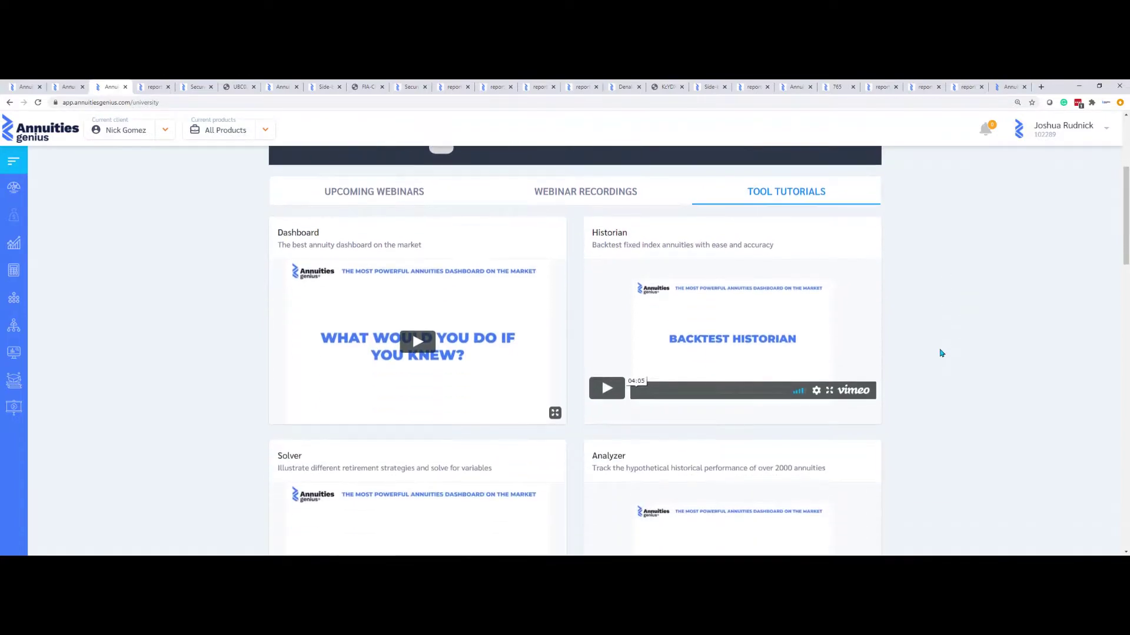
{"action": "scroll", "coordinate": [942, 353], "scroll_direction": "down", "scroll_amount": 2}
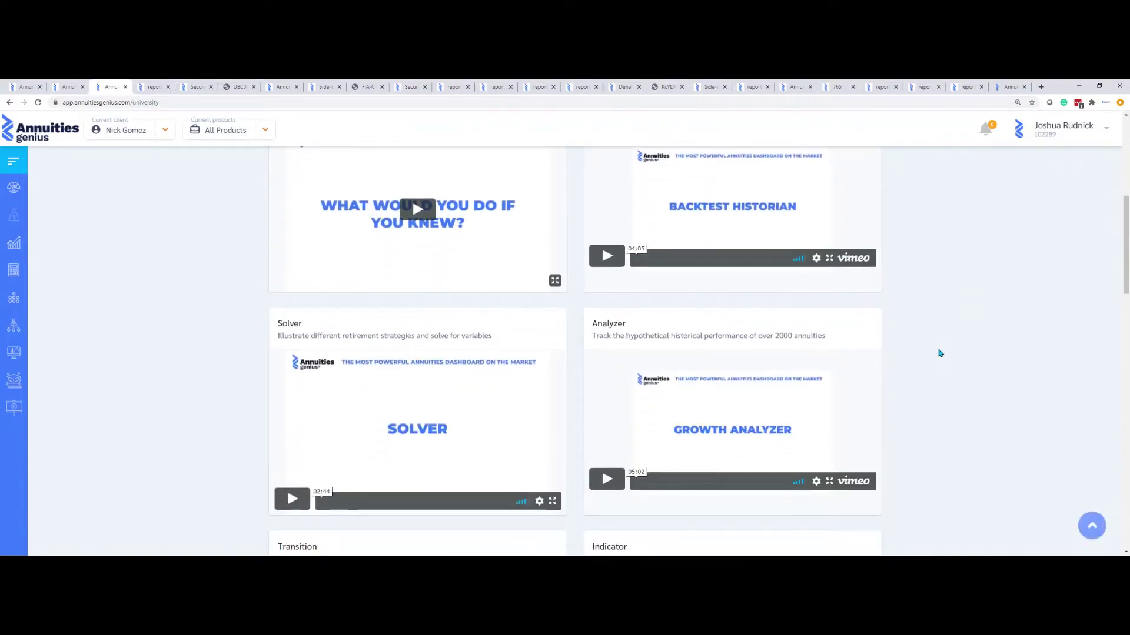
{"action": "scroll", "coordinate": [940, 353], "scroll_direction": "up", "scroll_amount": 3}
{"action": "scroll", "coordinate": [940, 354], "scroll_direction": "up", "scroll_amount": 2}
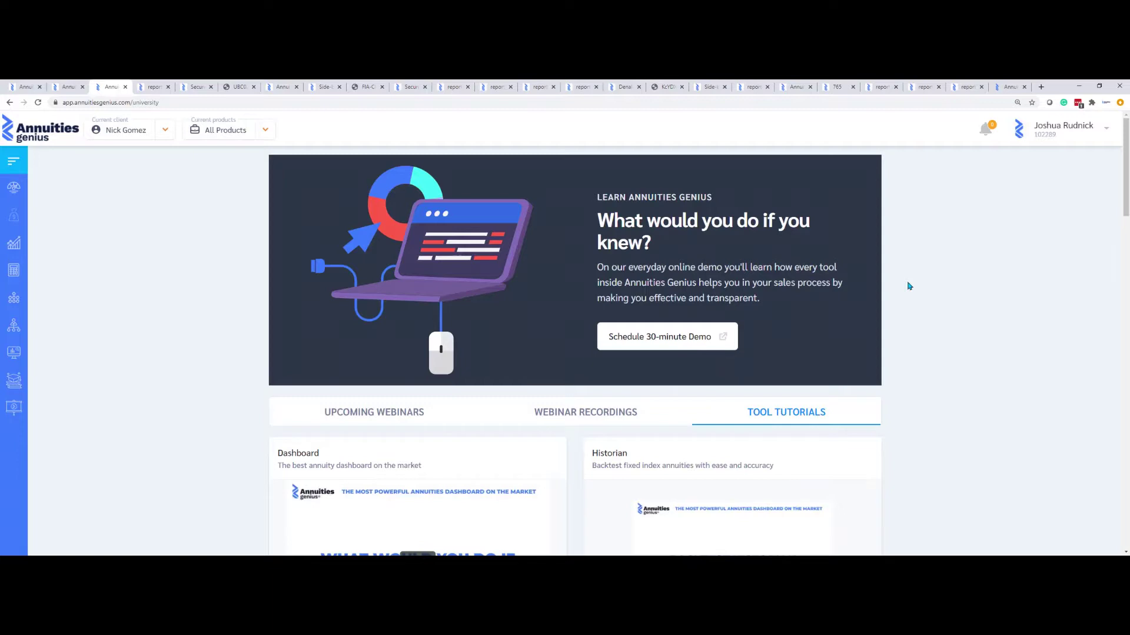
Return to the dashboard and open My Settings from the account menu
{"action": "left_click", "coordinate": [13, 188]}
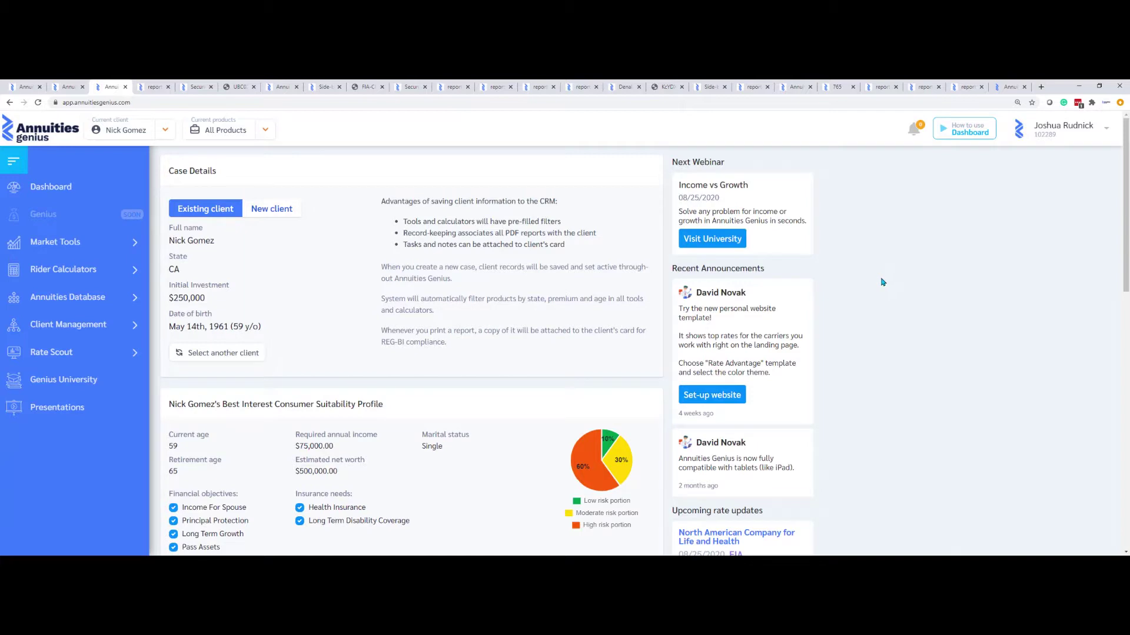
{"action": "left_click", "coordinate": [1099, 134]}
{"action": "left_click", "coordinate": [1077, 220]}
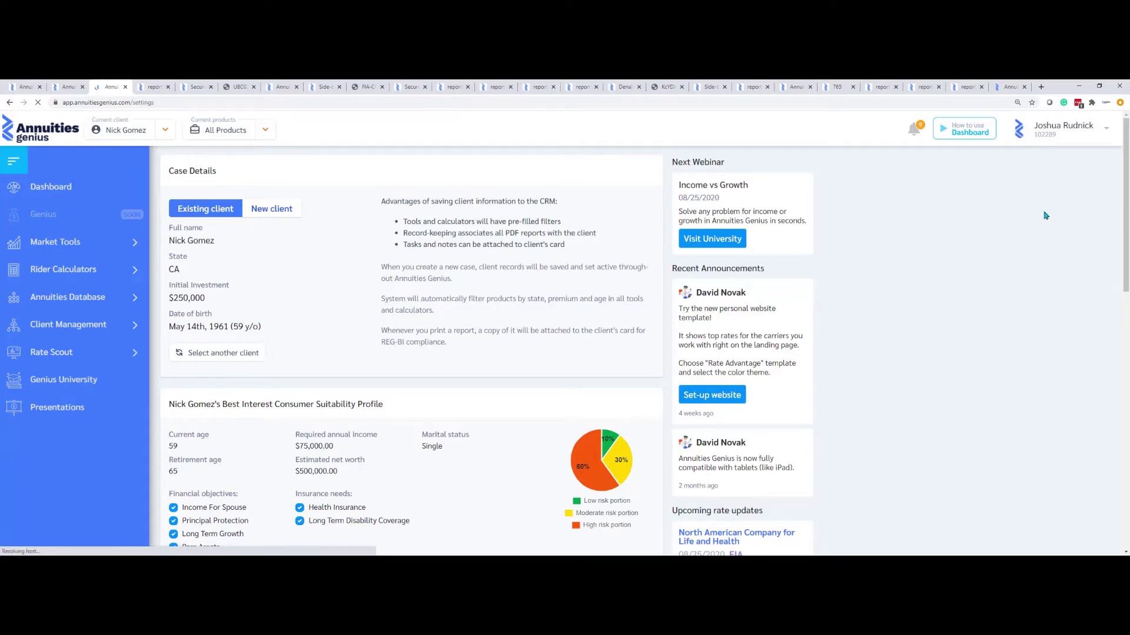
Point out the My Logo and Profile Photo settings, then view the Subscription billing page
{"action": "left_click_drag", "start_coordinate": [467, 286], "coordinate": [430, 287]}
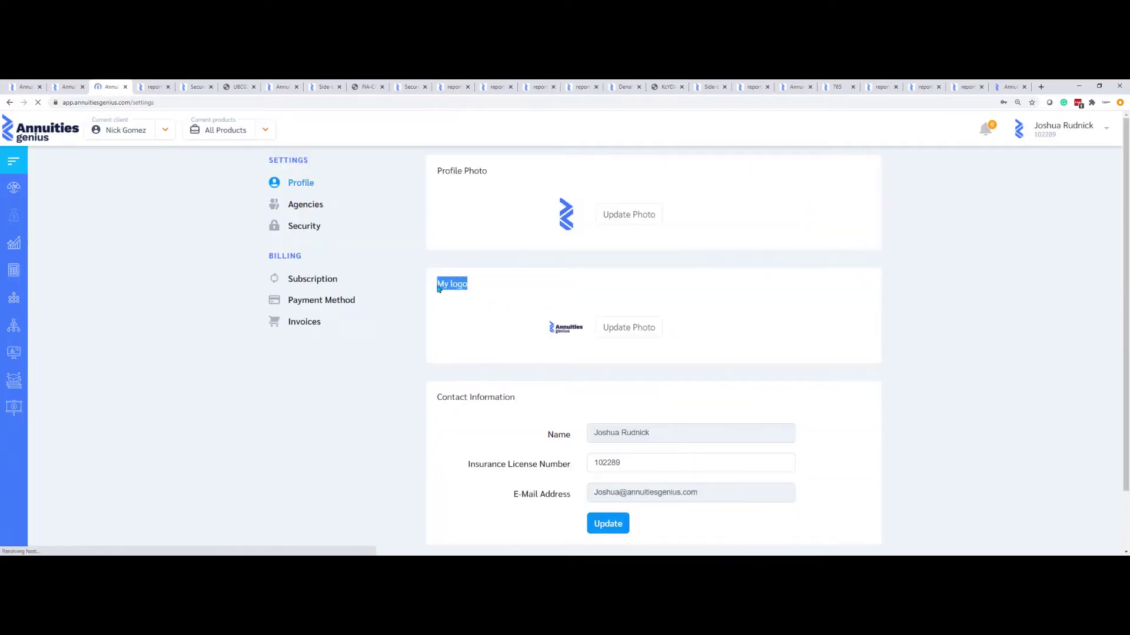
{"action": "left_click_drag", "start_coordinate": [483, 170], "coordinate": [432, 171]}
{"action": "left_click", "coordinate": [509, 185]}
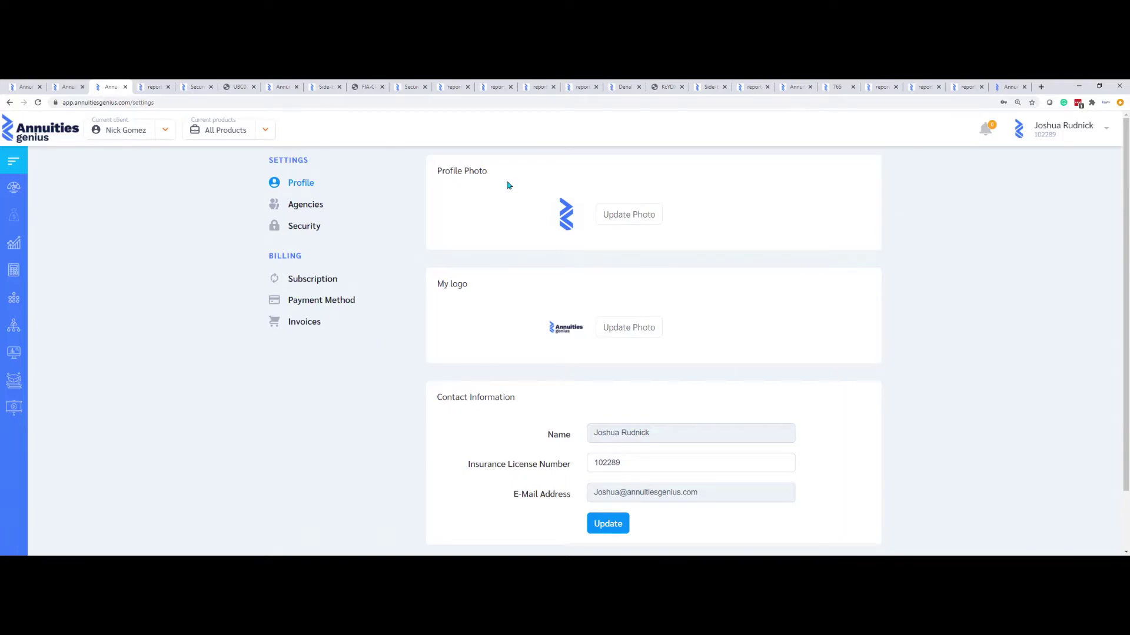
{"action": "left_click", "coordinate": [326, 282]}
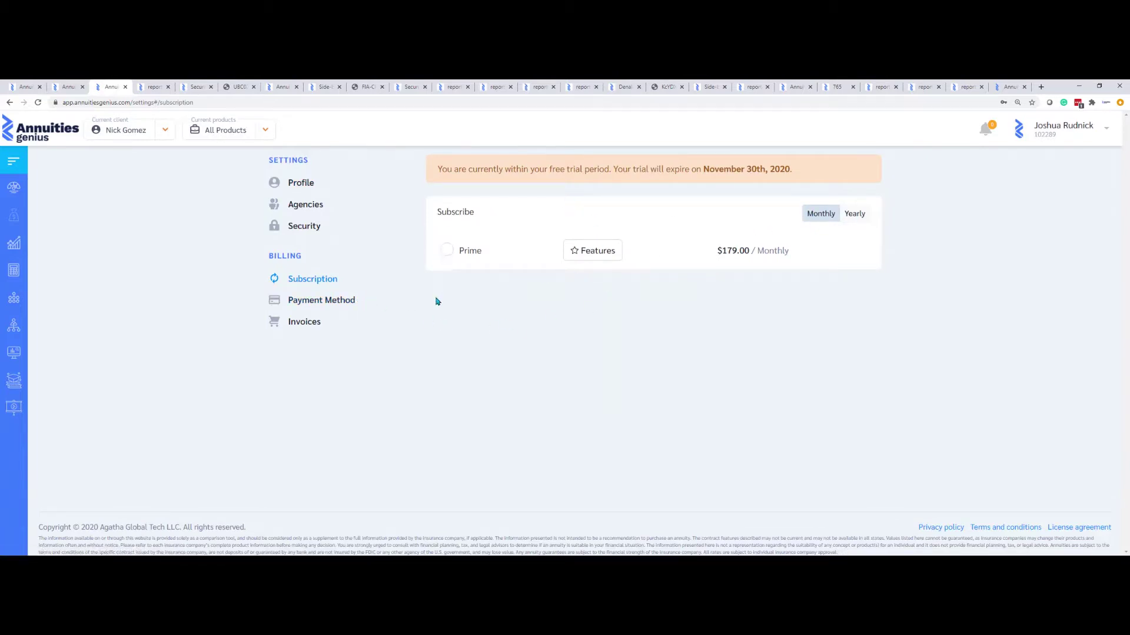
Review the Payment Method form and the Invoices page's Extra Billing Information box, then go back to the dashboard
{"action": "left_click", "coordinate": [331, 306]}
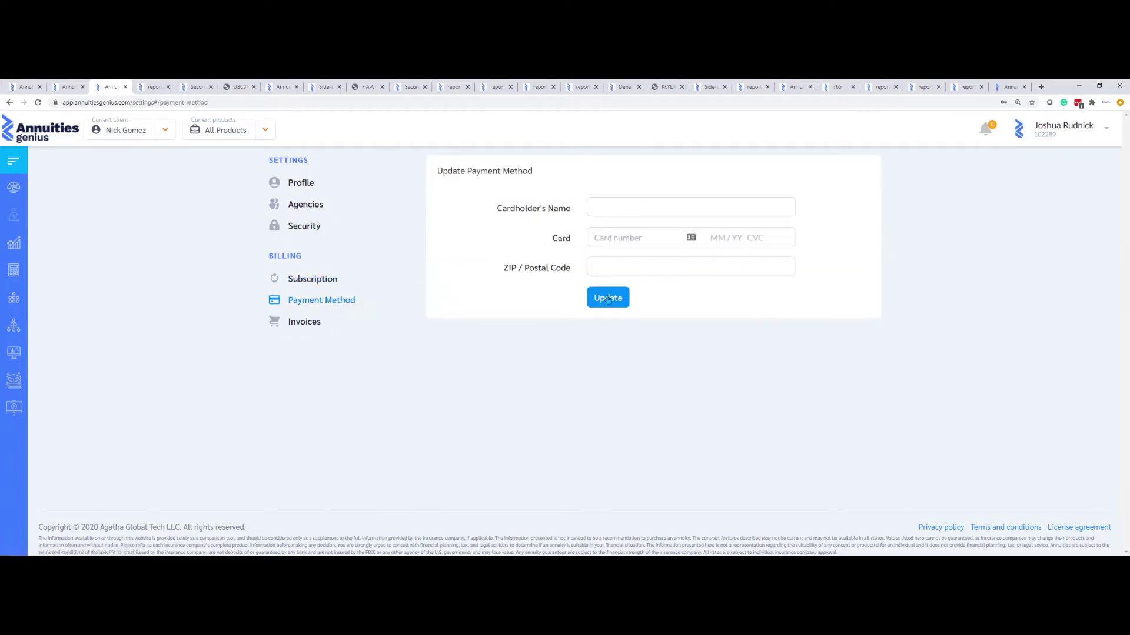
{"action": "left_click", "coordinate": [302, 325]}
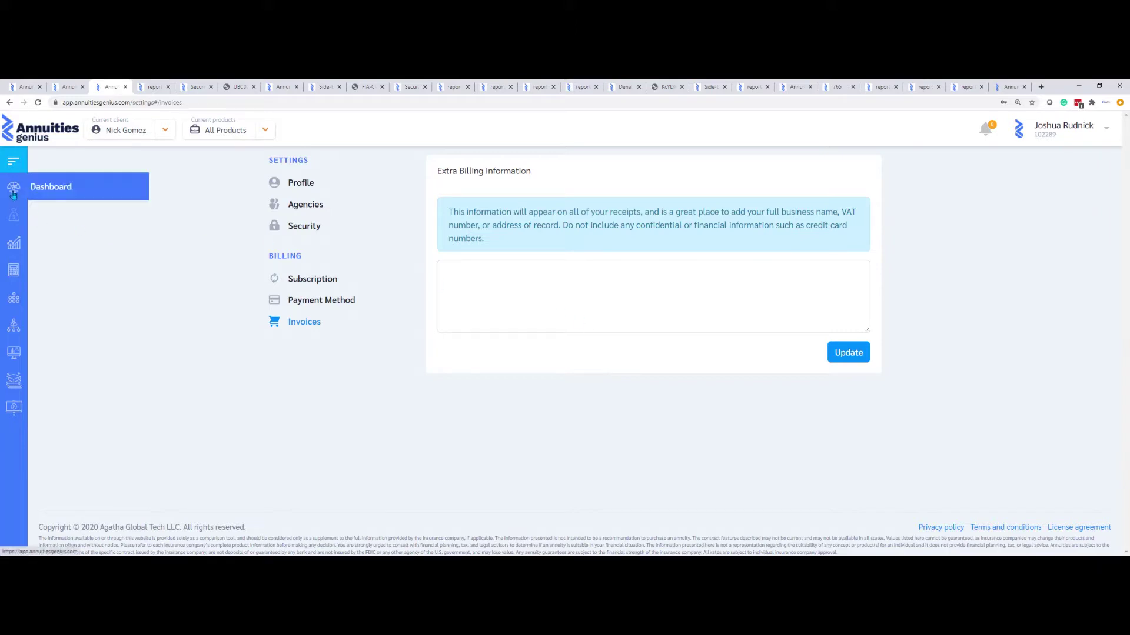
{"action": "left_click", "coordinate": [53, 197]}
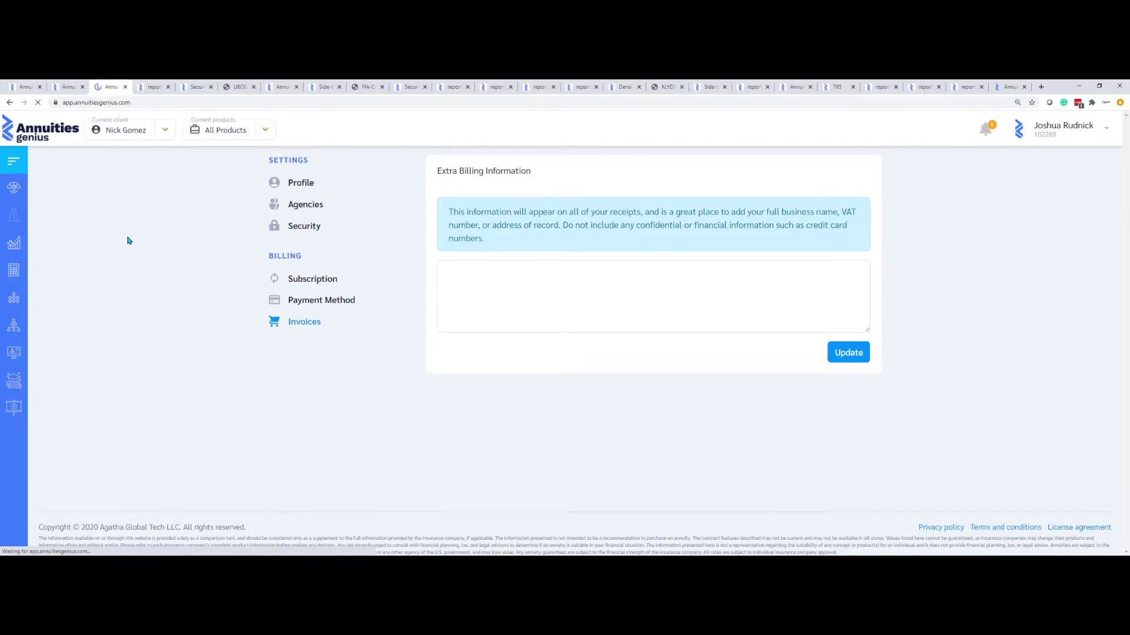